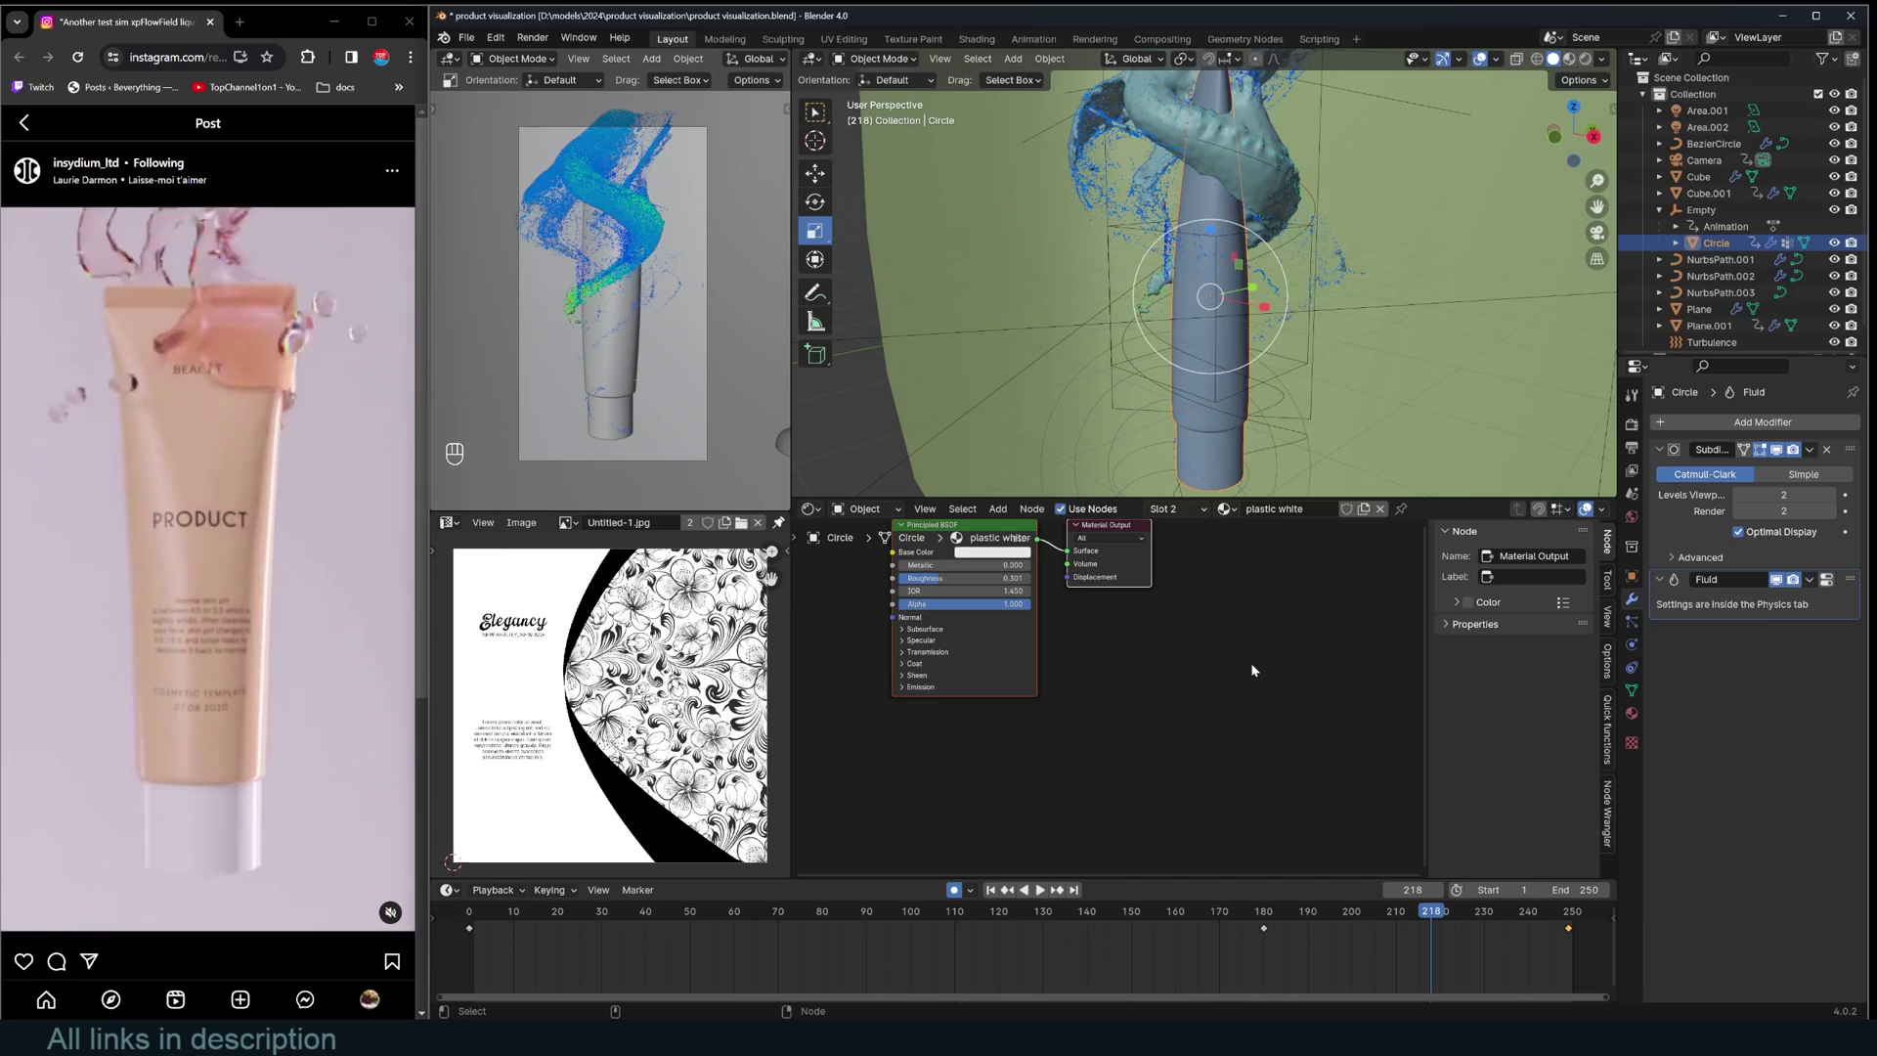
# Add a mesh plane beside the cosmetic tube and enter Edit Mode on it.
pyautogui.hotkey('shift', 'a')
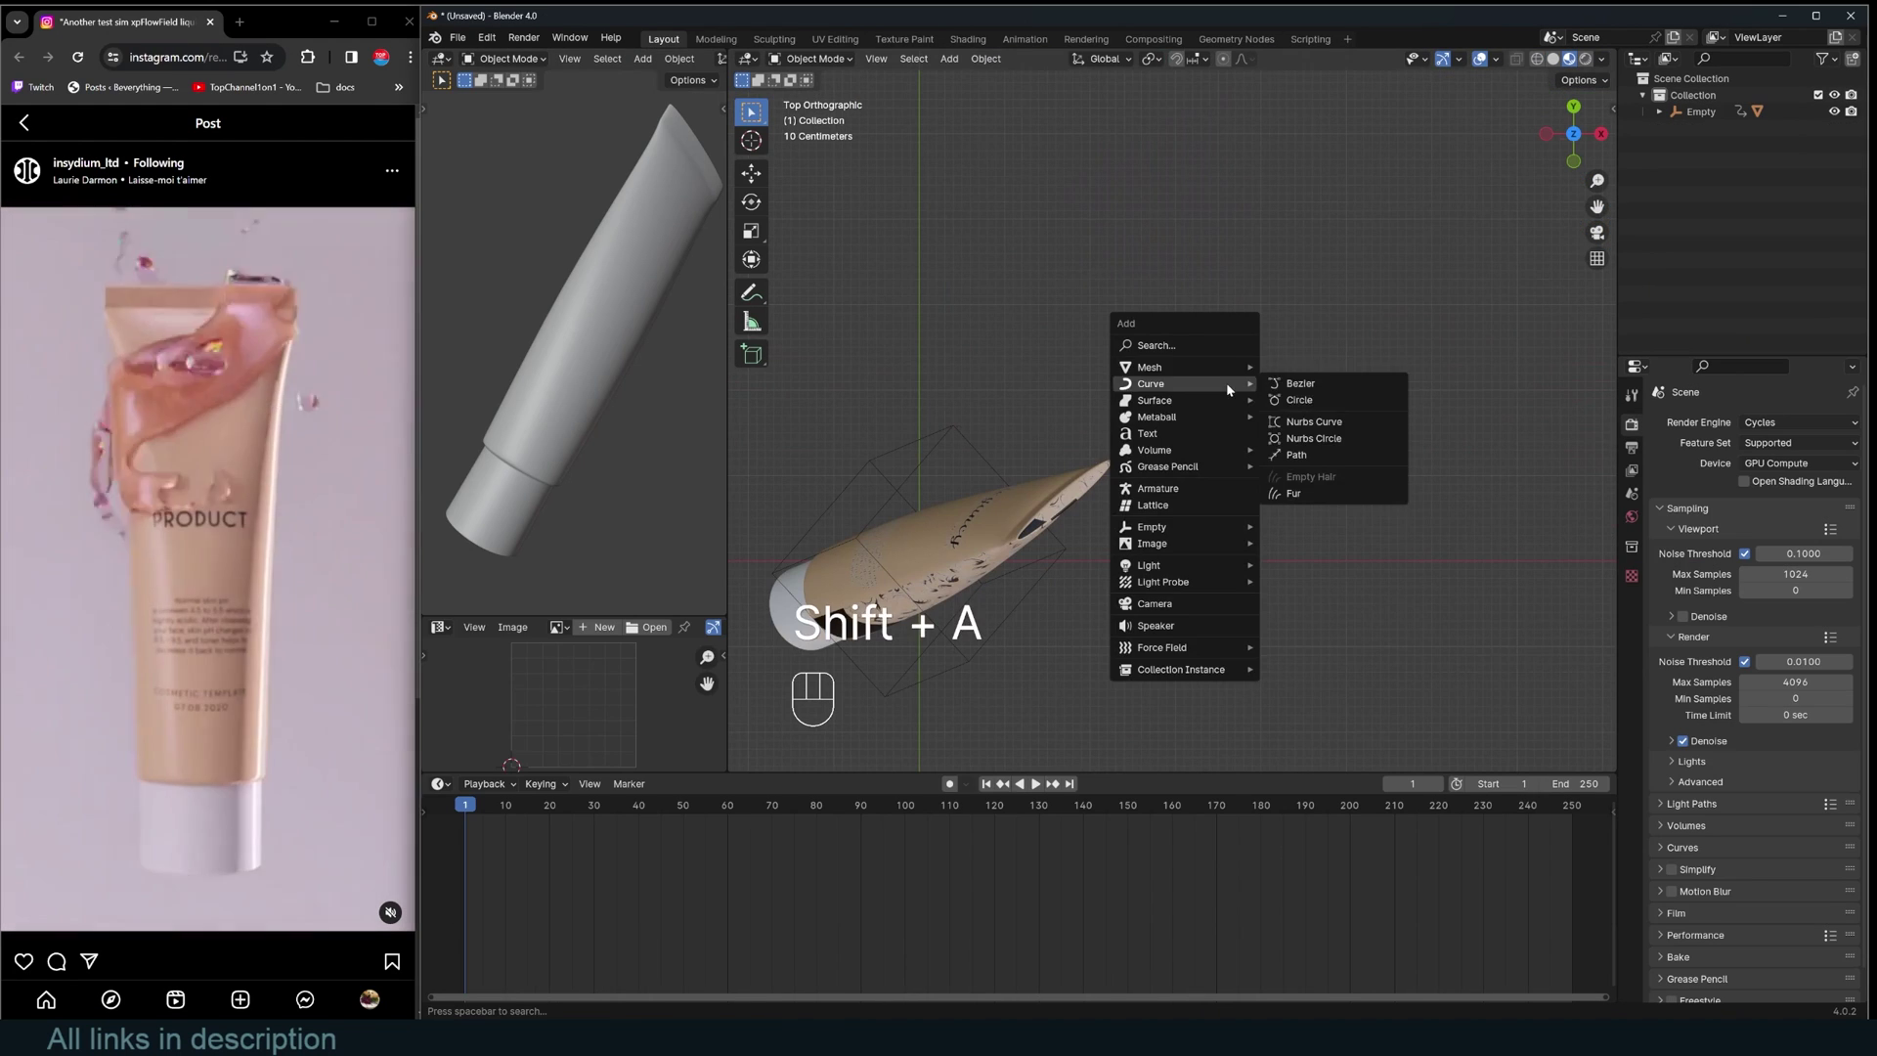
pyautogui.click(1292, 366)
pyautogui.press('Tab')
pyautogui.press('Tab')
pyautogui.press('Tab')
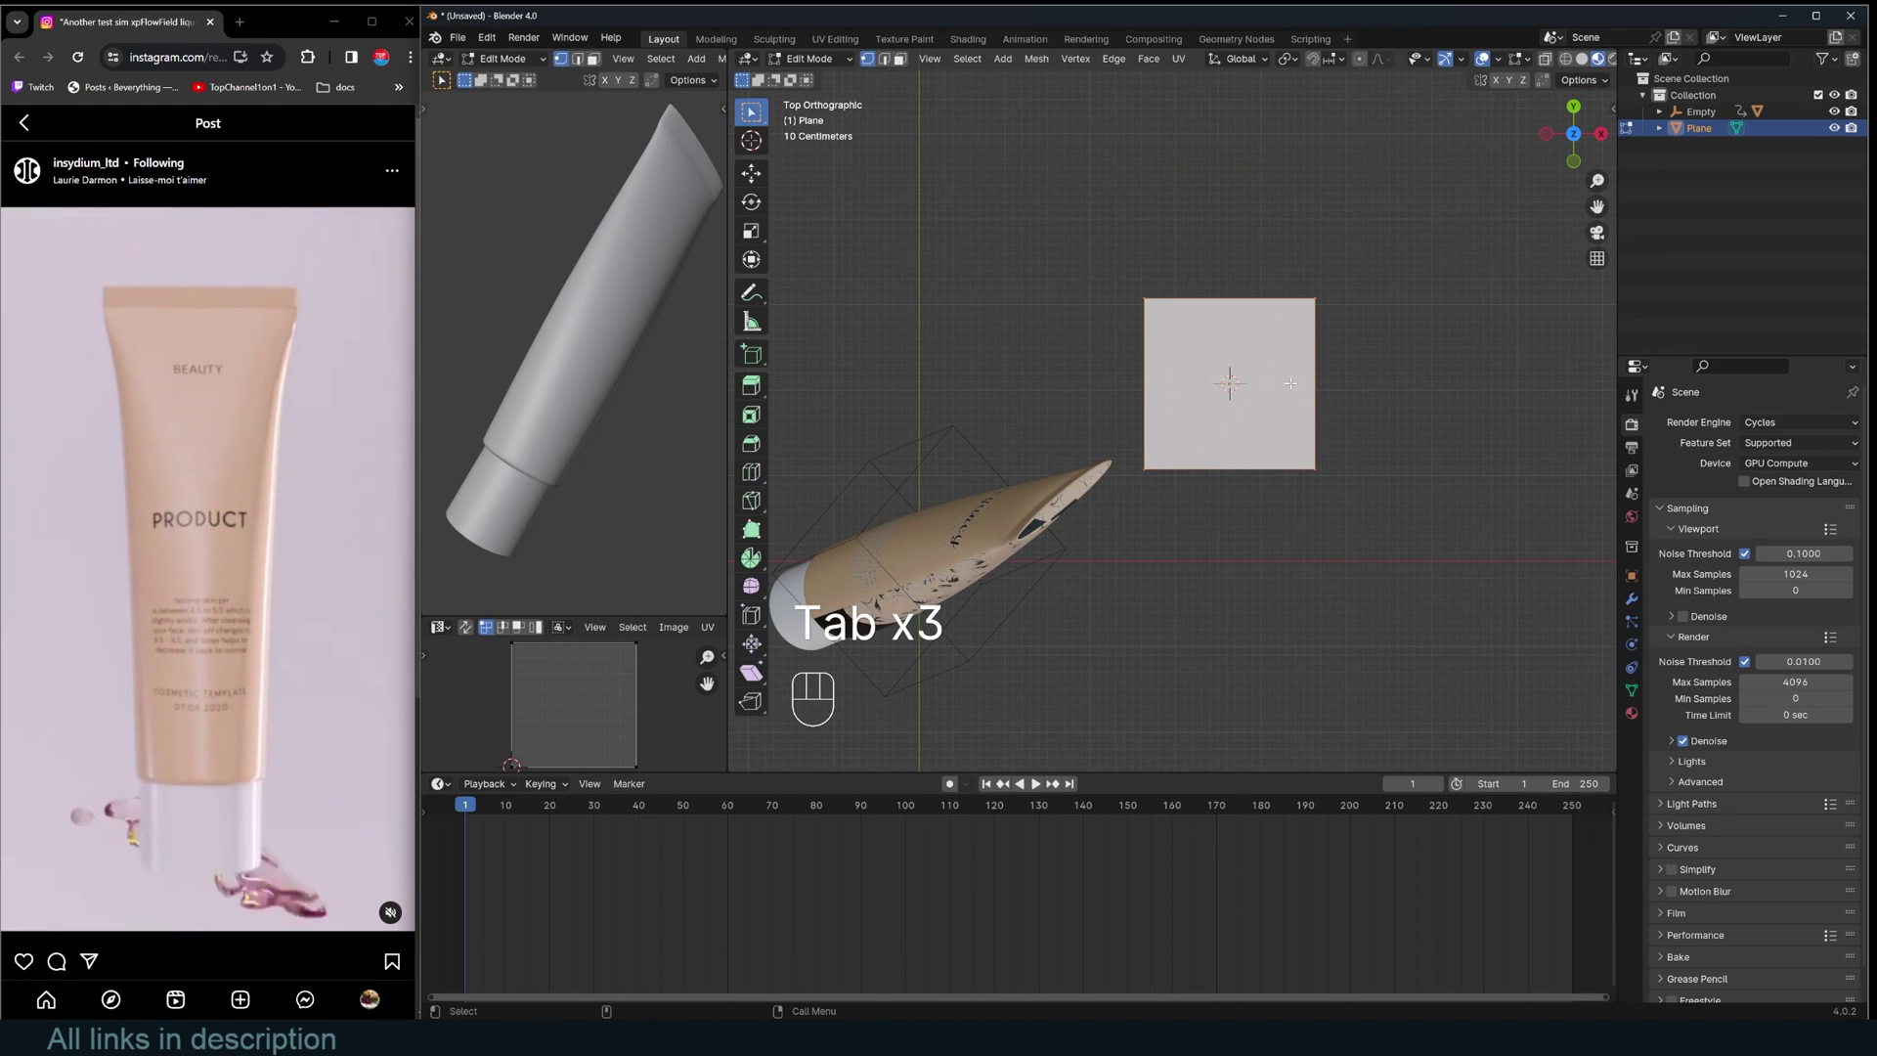
# Merge the plane's vertices into a single point and offset that point from the object's origin along X.
pyautogui.press('m')
pyautogui.click(1288, 387)
pyautogui.moveTo(1280, 389); pyautogui.dragTo(1301, 392)
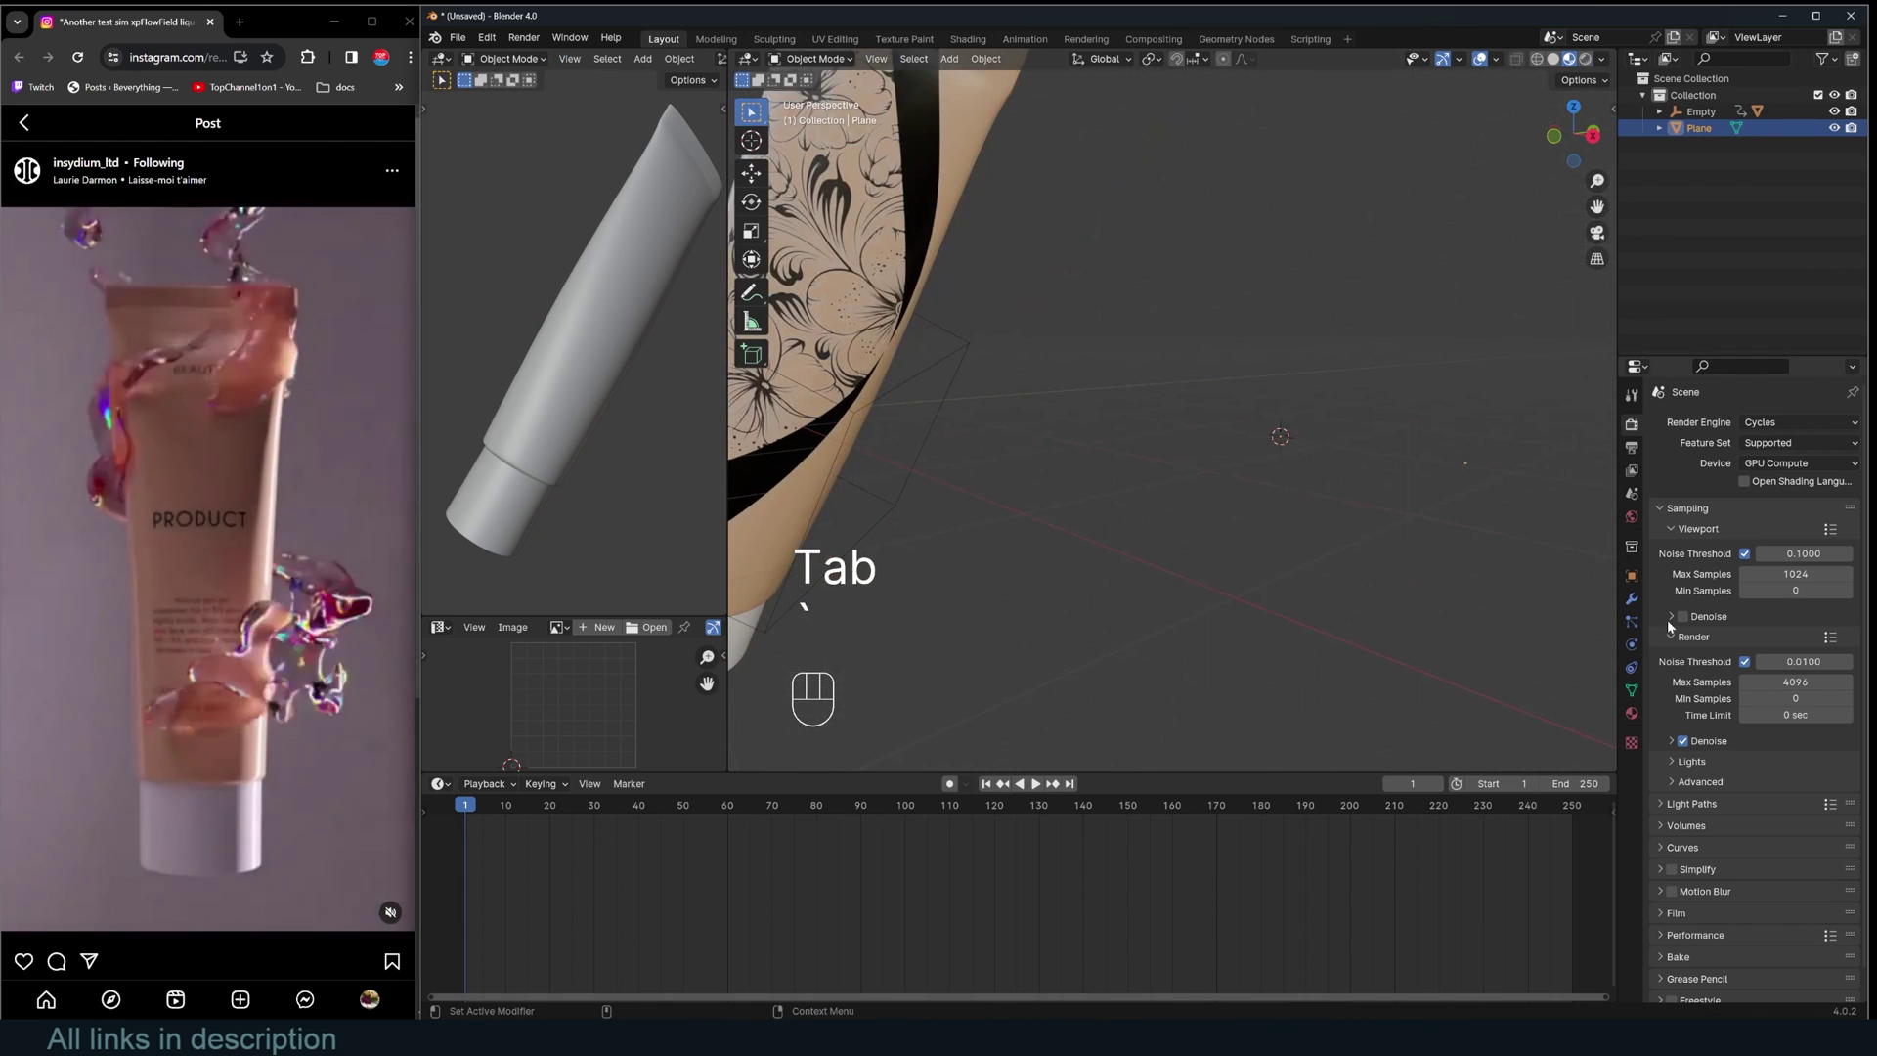
# Add a Screw modifier to the single-vertex plane object.
pyautogui.click(1631, 598)
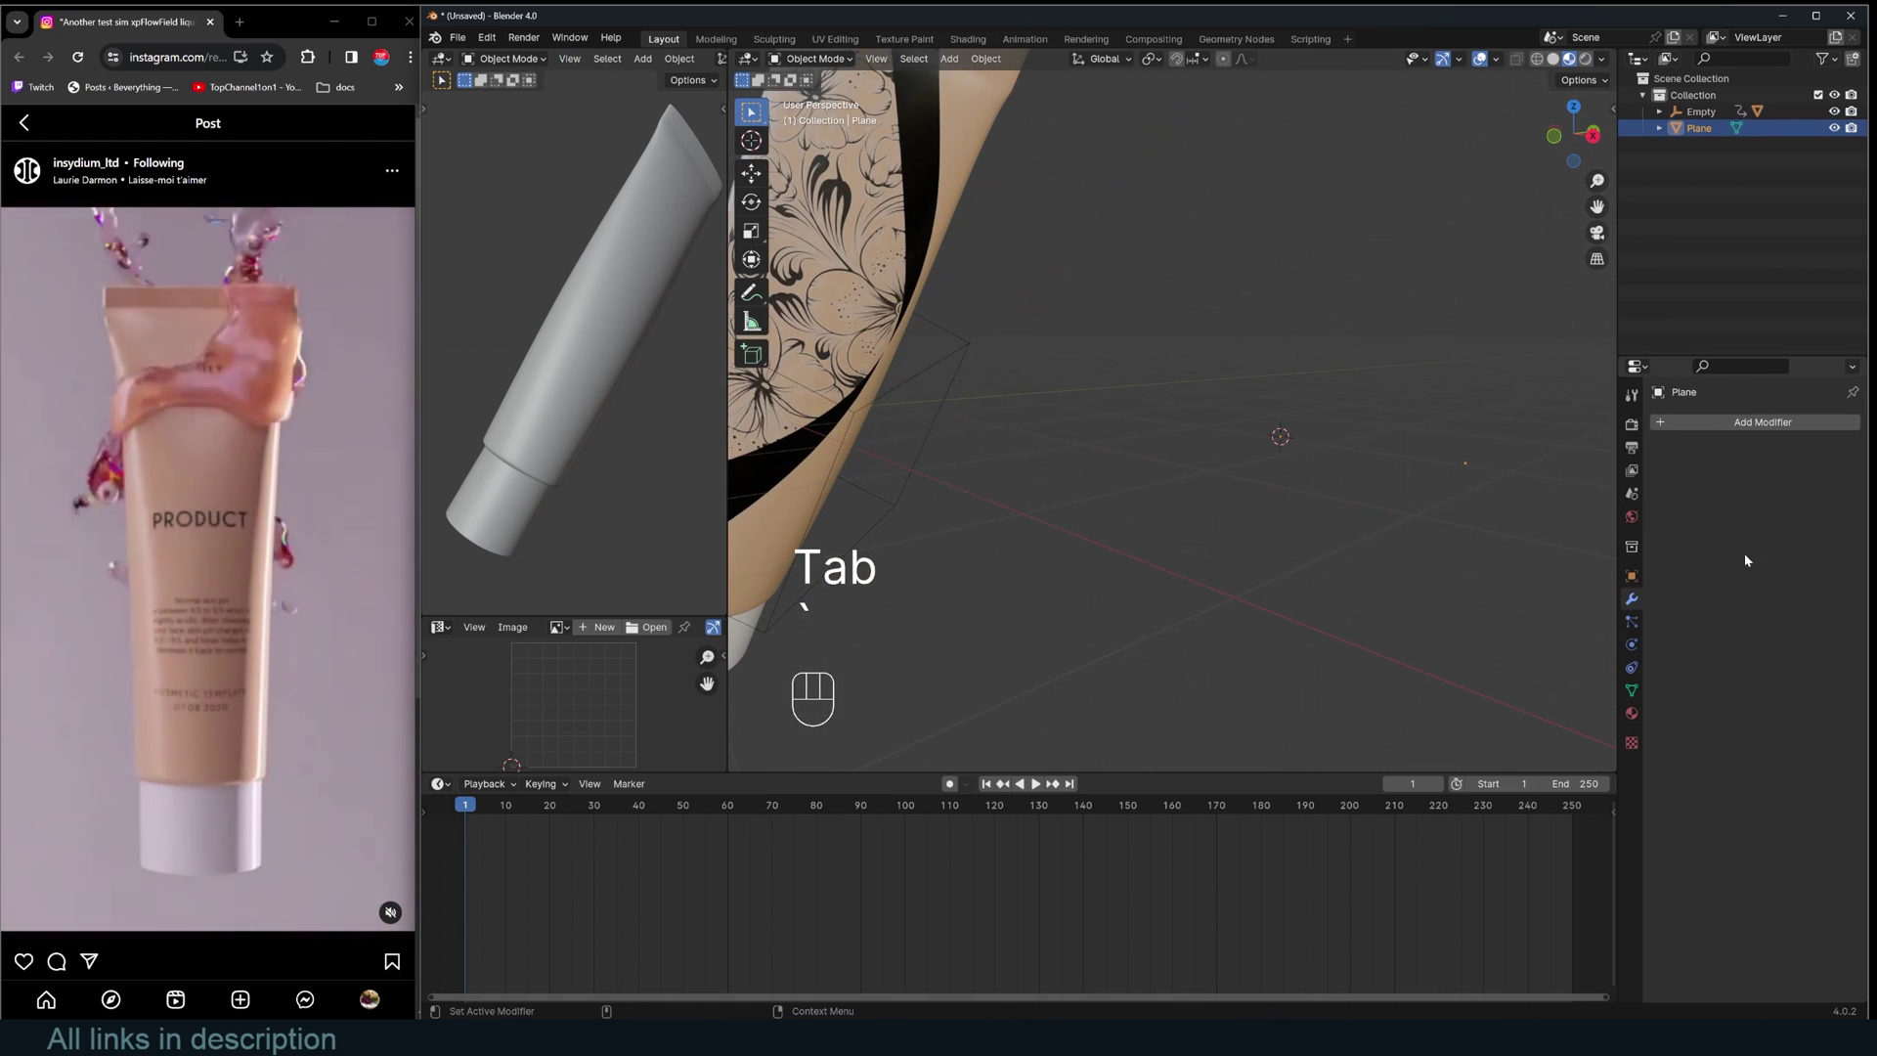
pyautogui.click(1746, 422)
pyautogui.write('s')
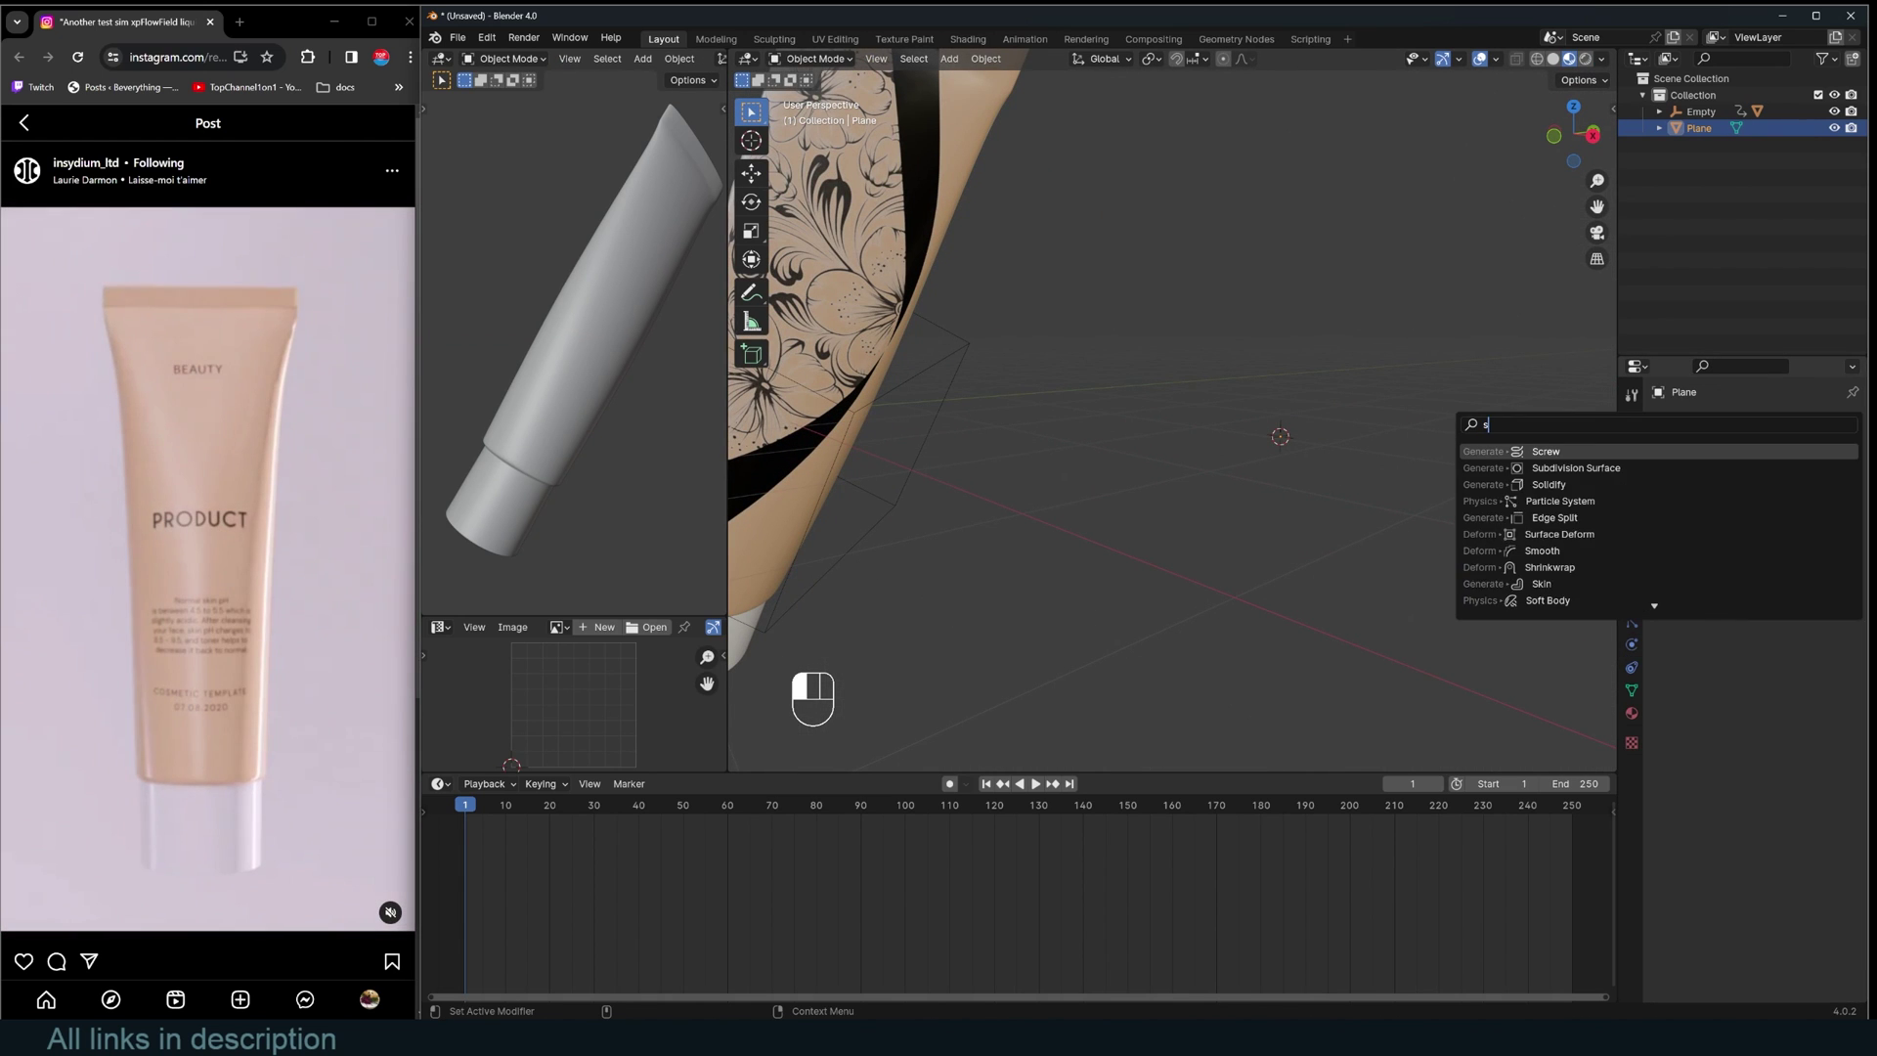
pyautogui.write('cr')
pyautogui.press('Return')
# Set the Screw modifier to an angle of 377°, a screw height of 2.6 m and 2 iterations.
pyautogui.moveTo(1783, 492); pyautogui.dragTo(1818, 492)
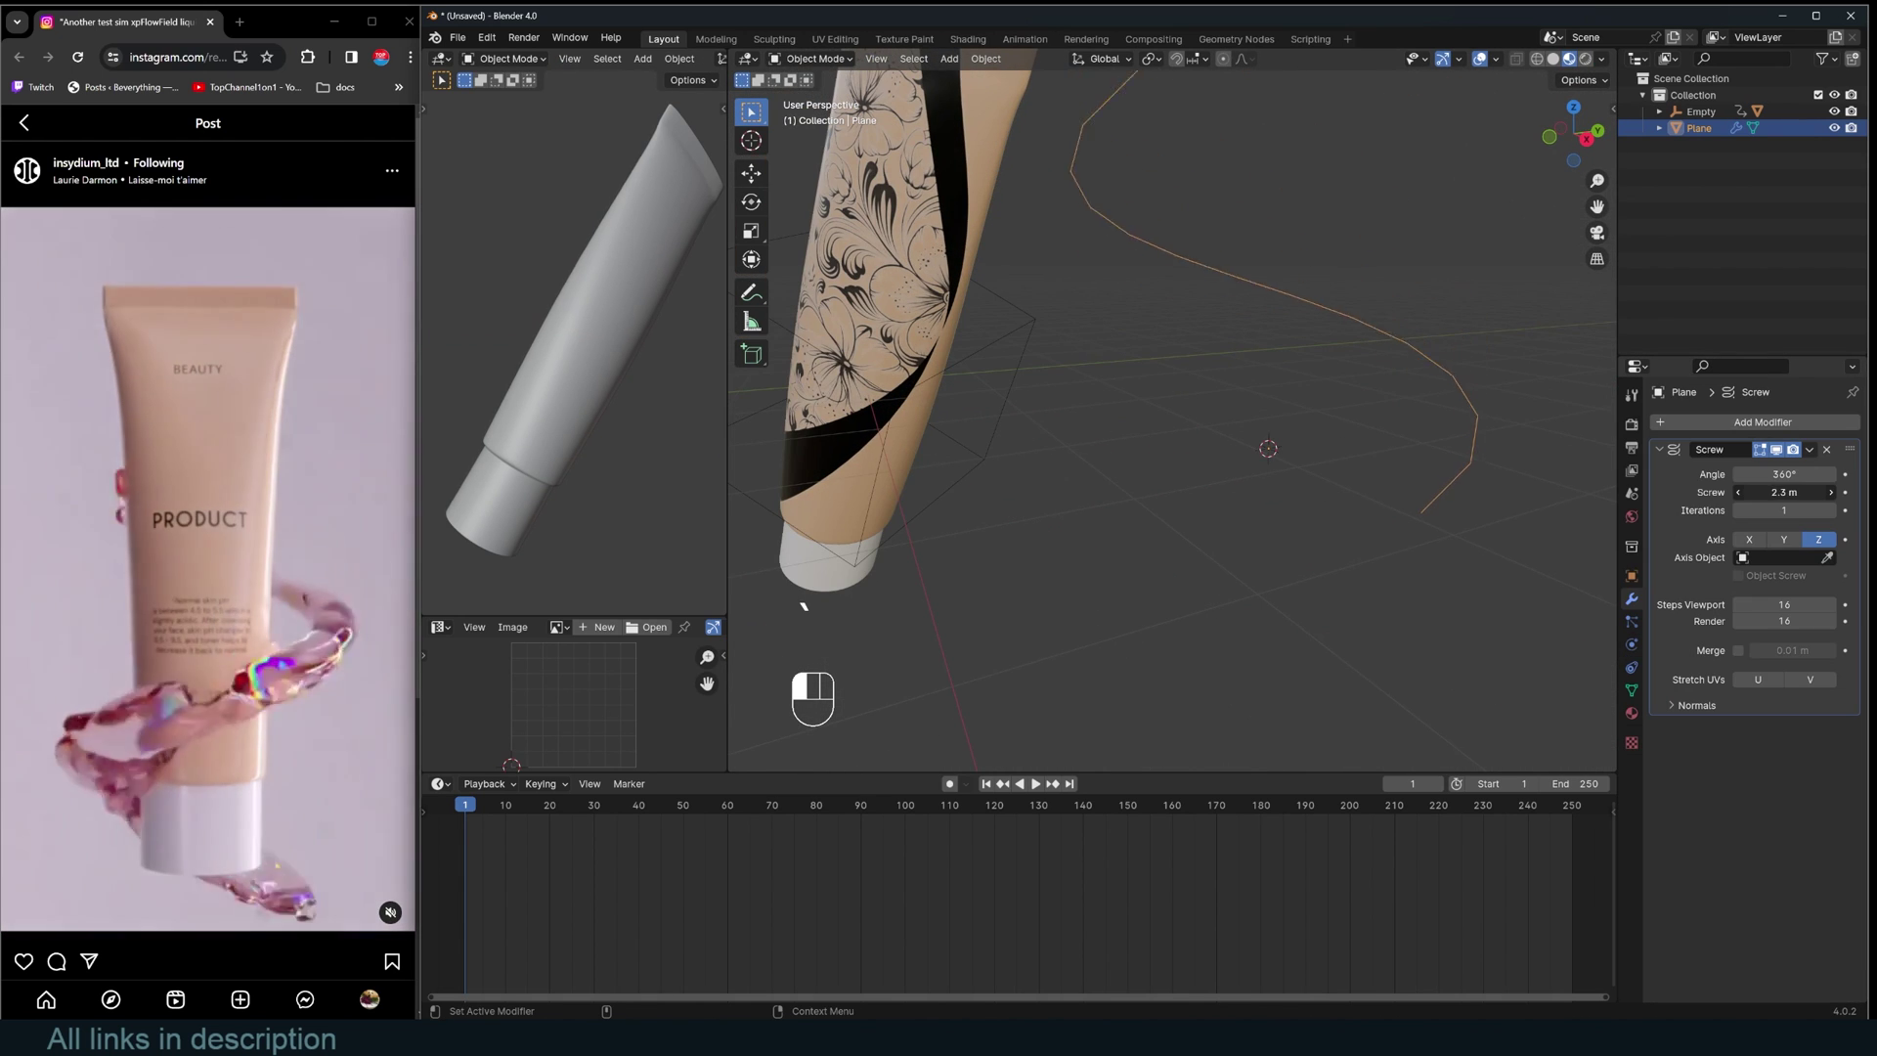
pyautogui.click(1831, 510)
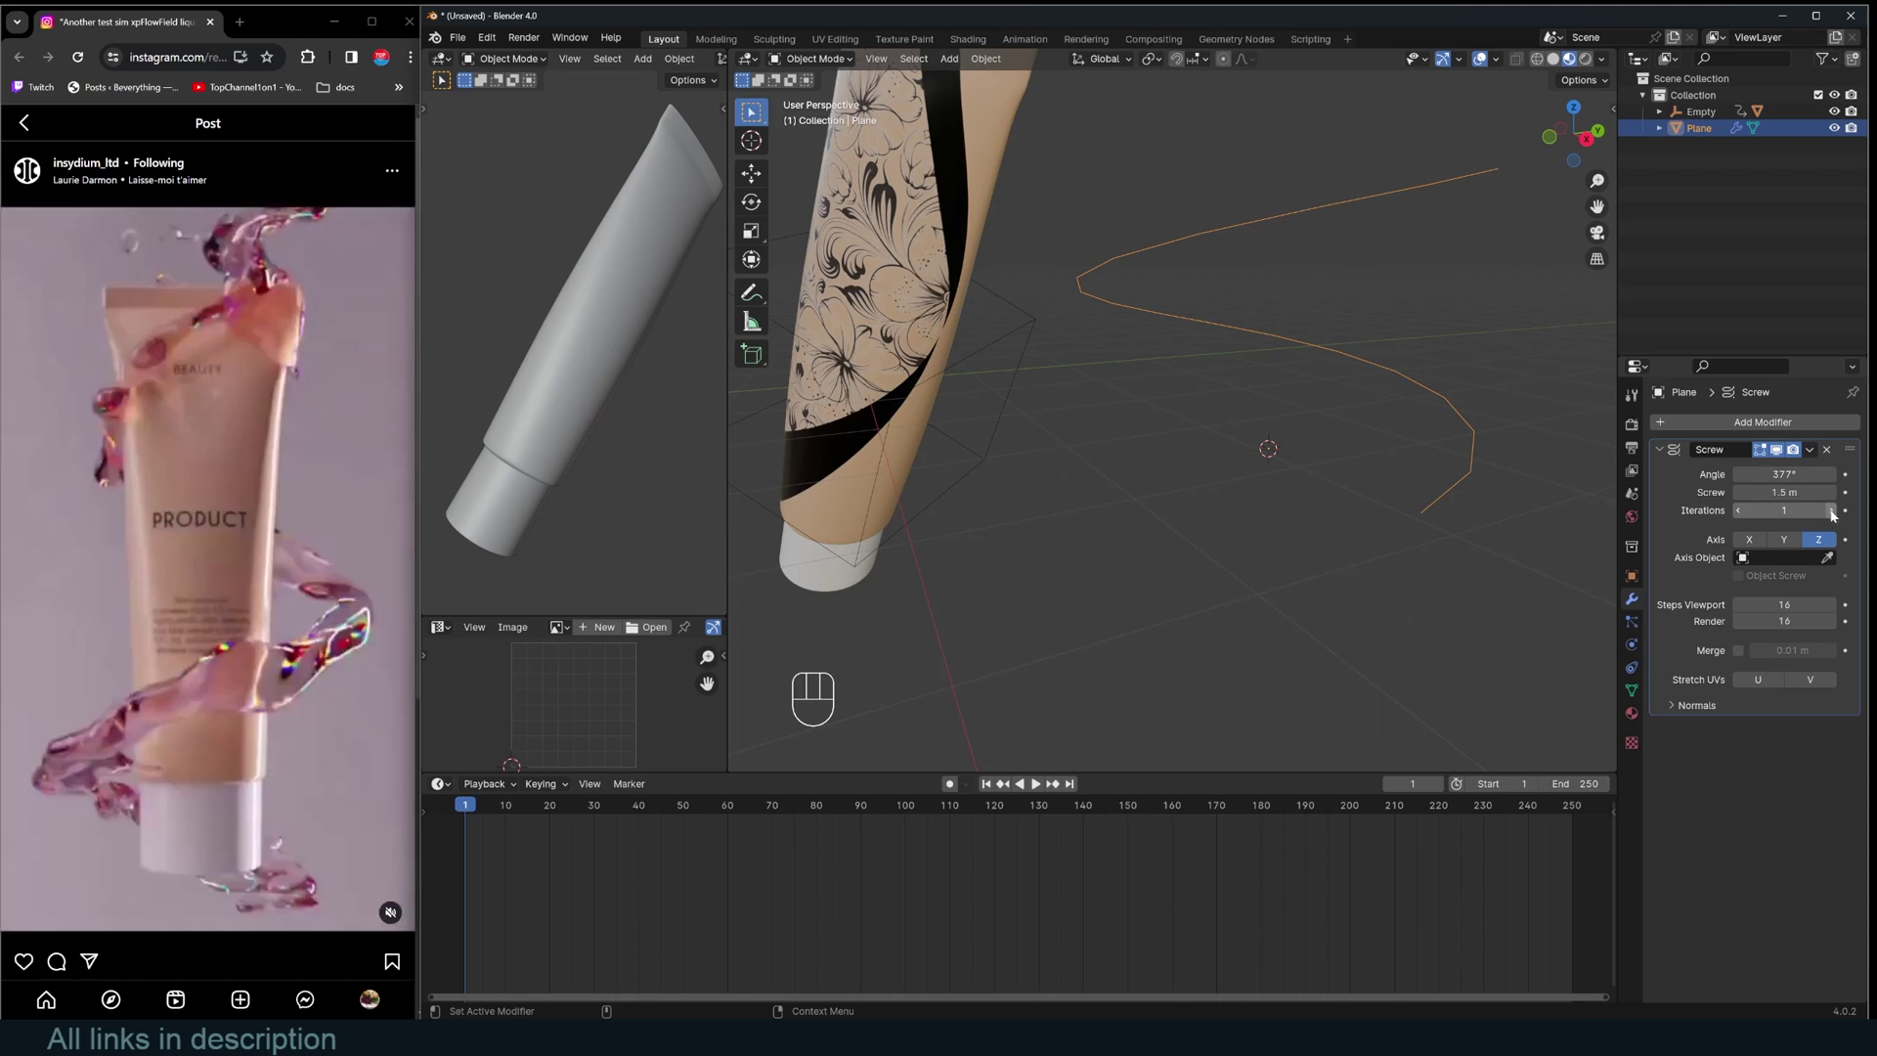
pyautogui.click(1831, 510)
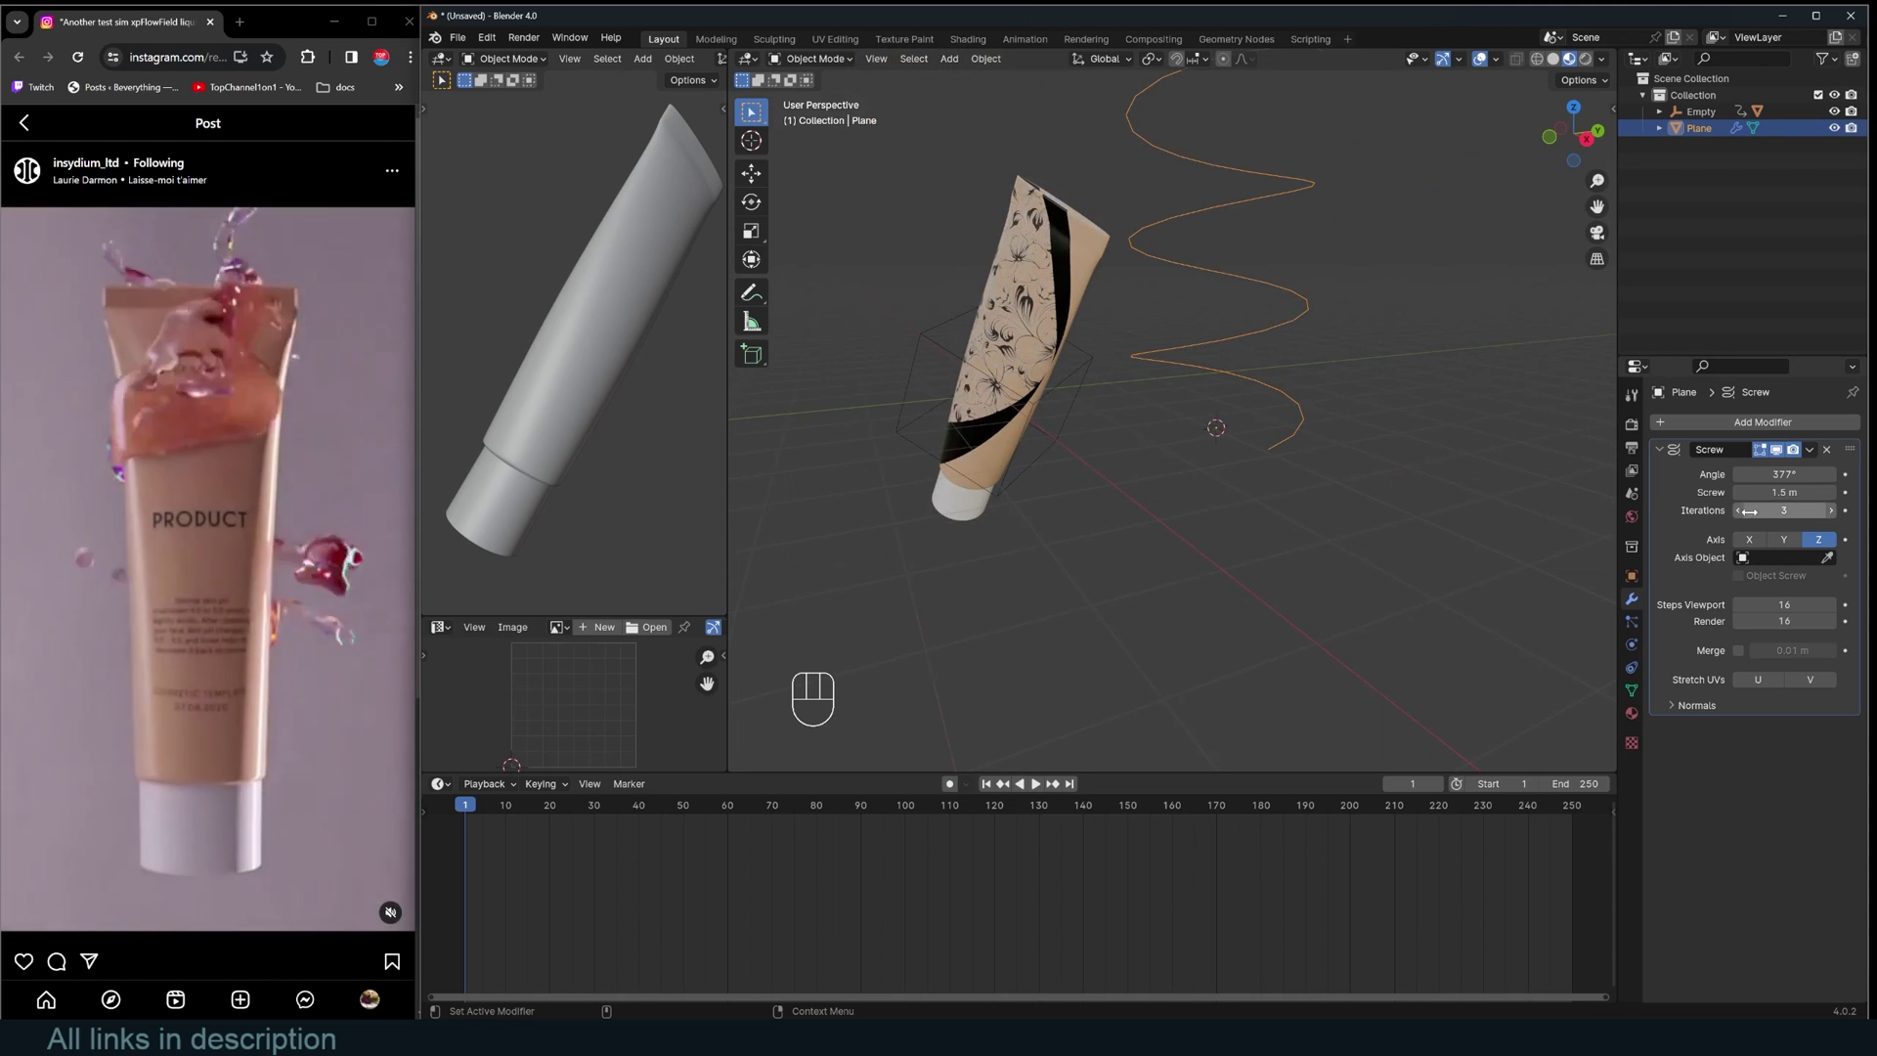
pyautogui.moveTo(1749, 510); pyautogui.dragTo(1789, 492)
# Move the spiral over the tube in the top view so that it wraps around it.
pyautogui.press('KP_7')
pyautogui.press('g')
pyautogui.press('Tab')
pyautogui.press('Tab')
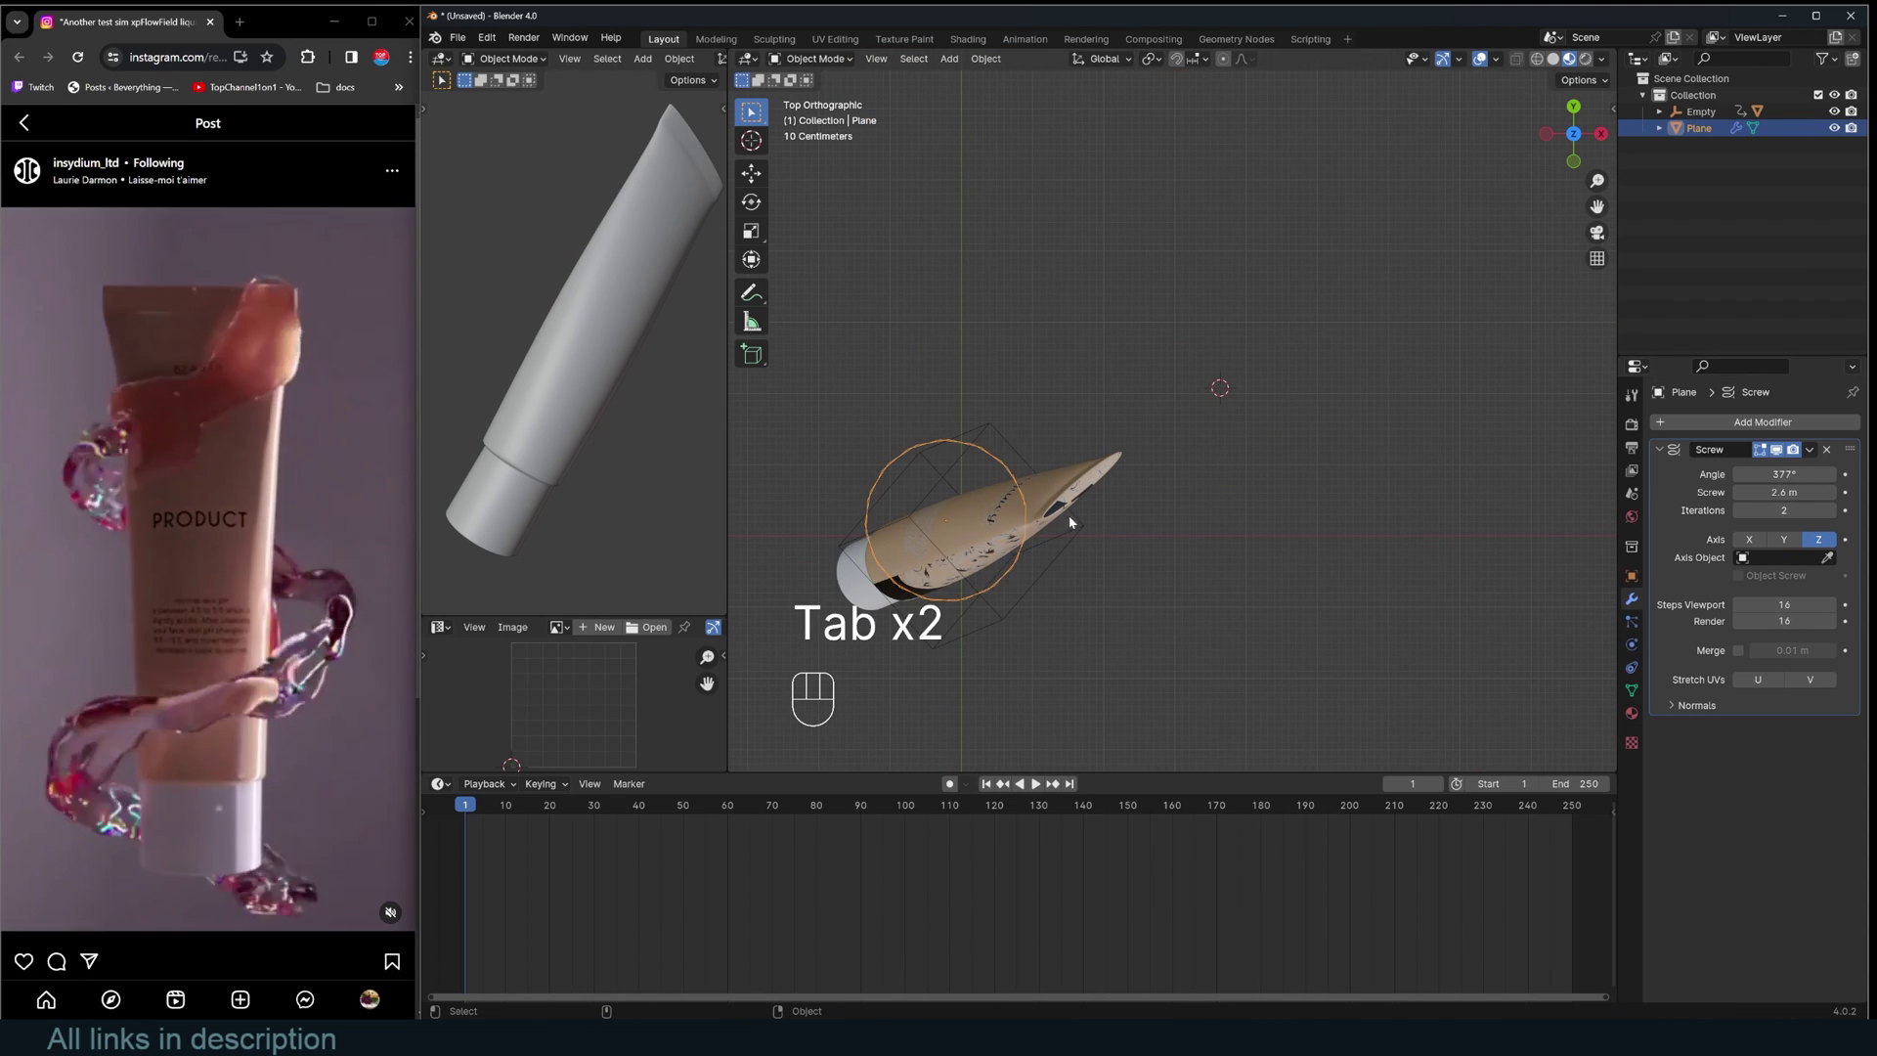
# Shift the spiral's source vertex outward along X in Edit Mode to widen the spiral around the tube.
pyautogui.press('Tab')
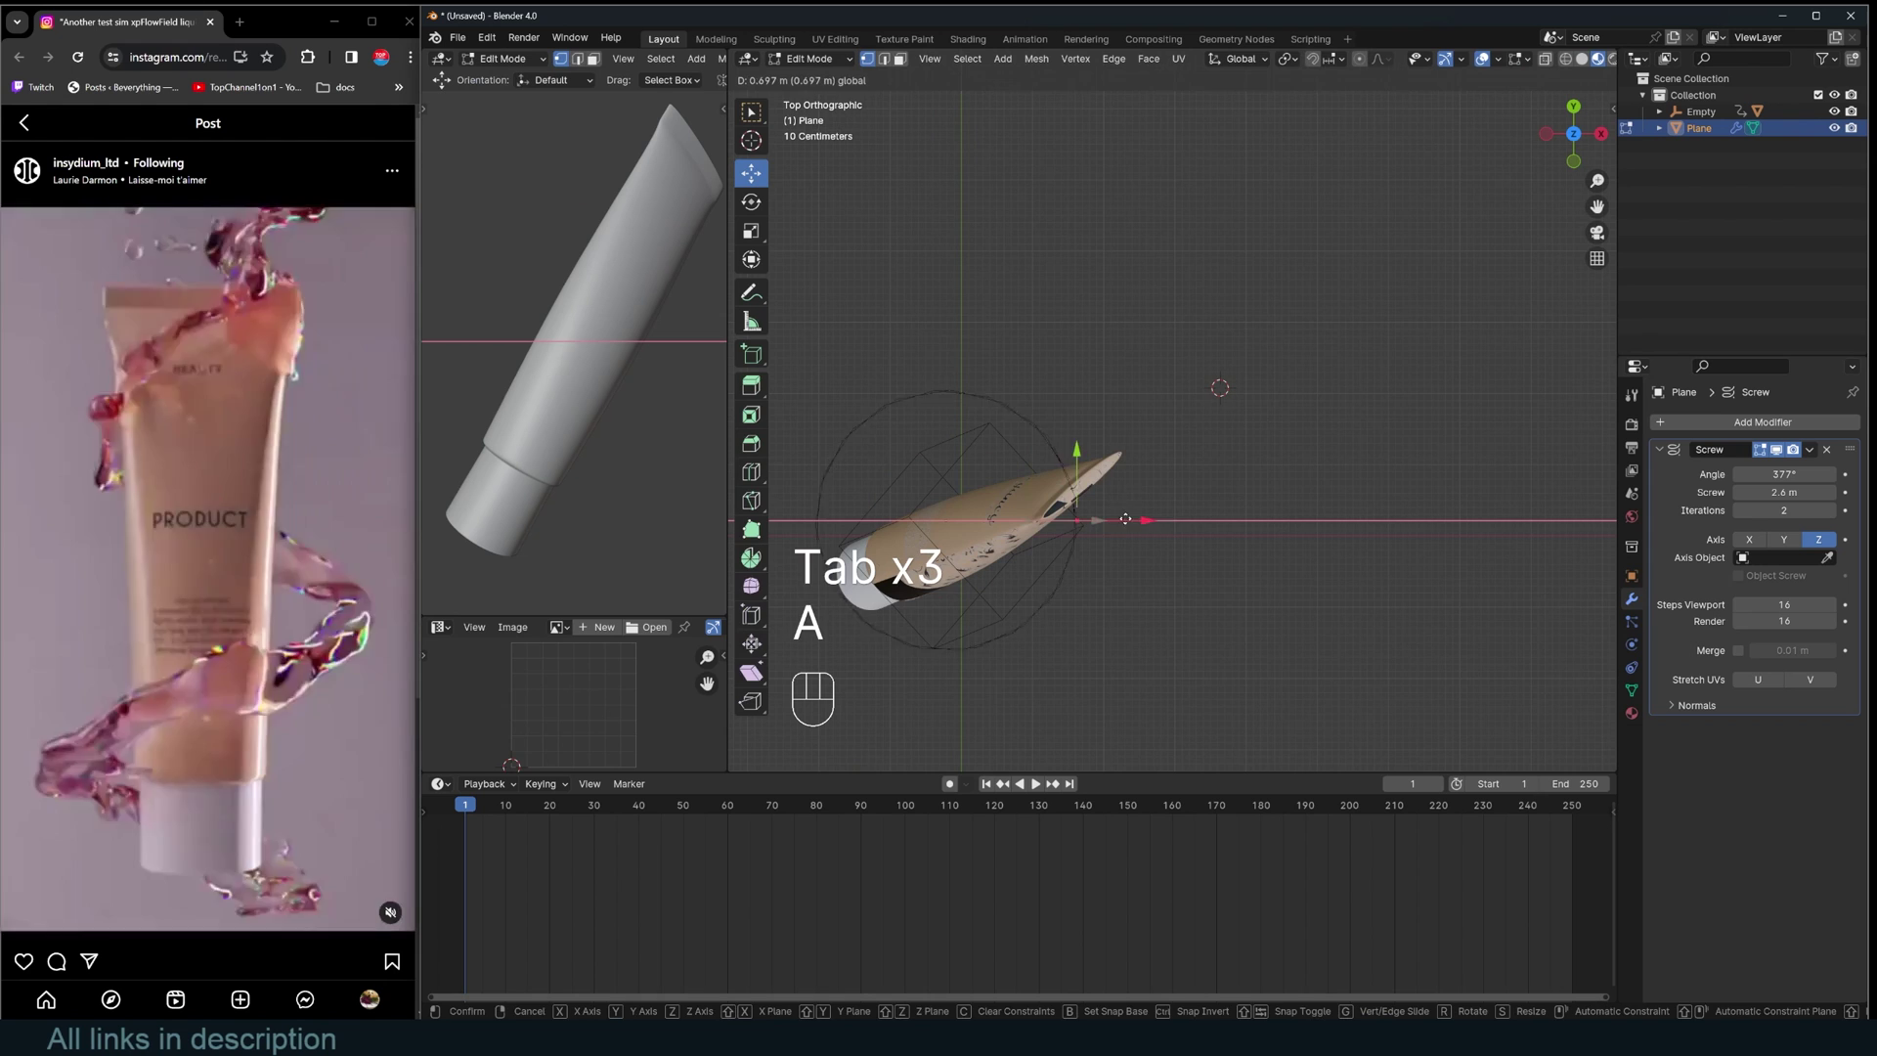
pyautogui.press('Tab')
pyautogui.moveTo(1129, 523); pyautogui.dragTo(1139, 349, button='middle')
pyautogui.press('Tab')
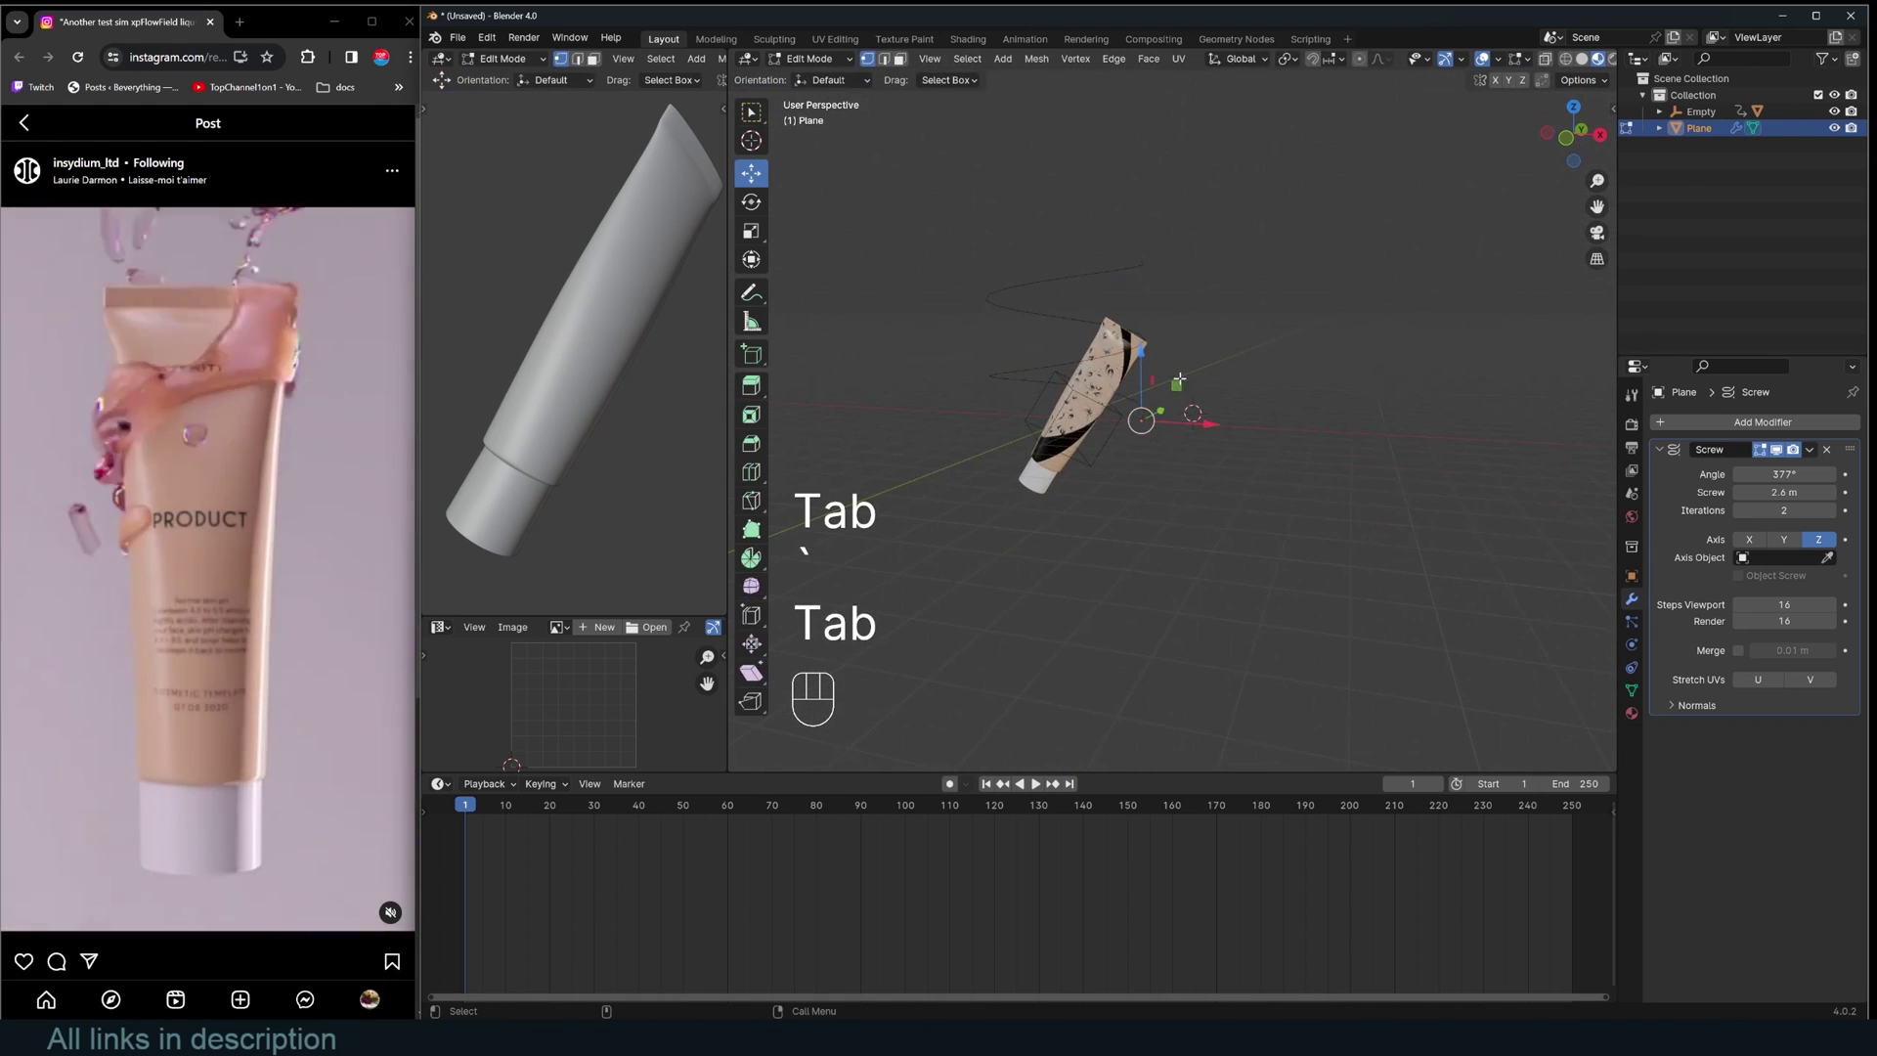
pyautogui.moveTo(1207, 420); pyautogui.dragTo(1216, 426)
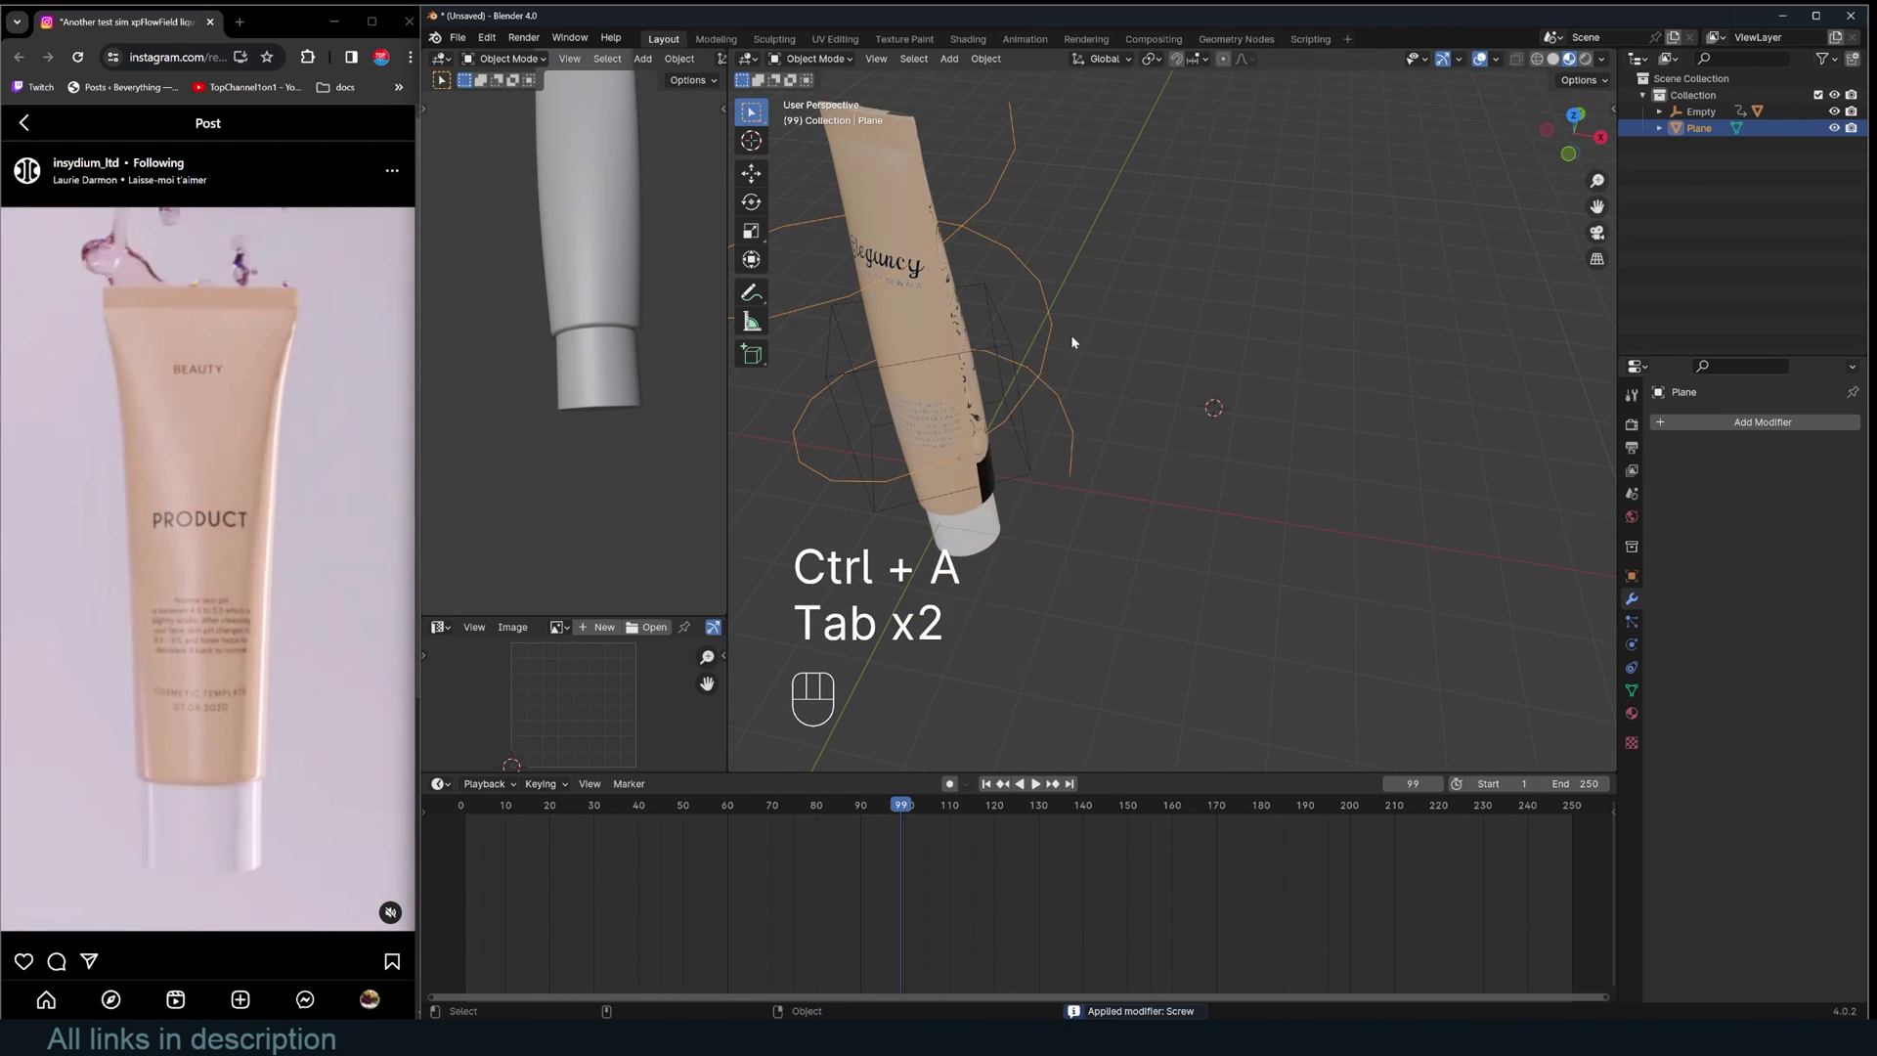
# Convert the spiral mesh, with its Screw modifier applied, into a curve.
pyautogui.rightClick(1070, 335)
pyautogui.moveTo(1046, 397)
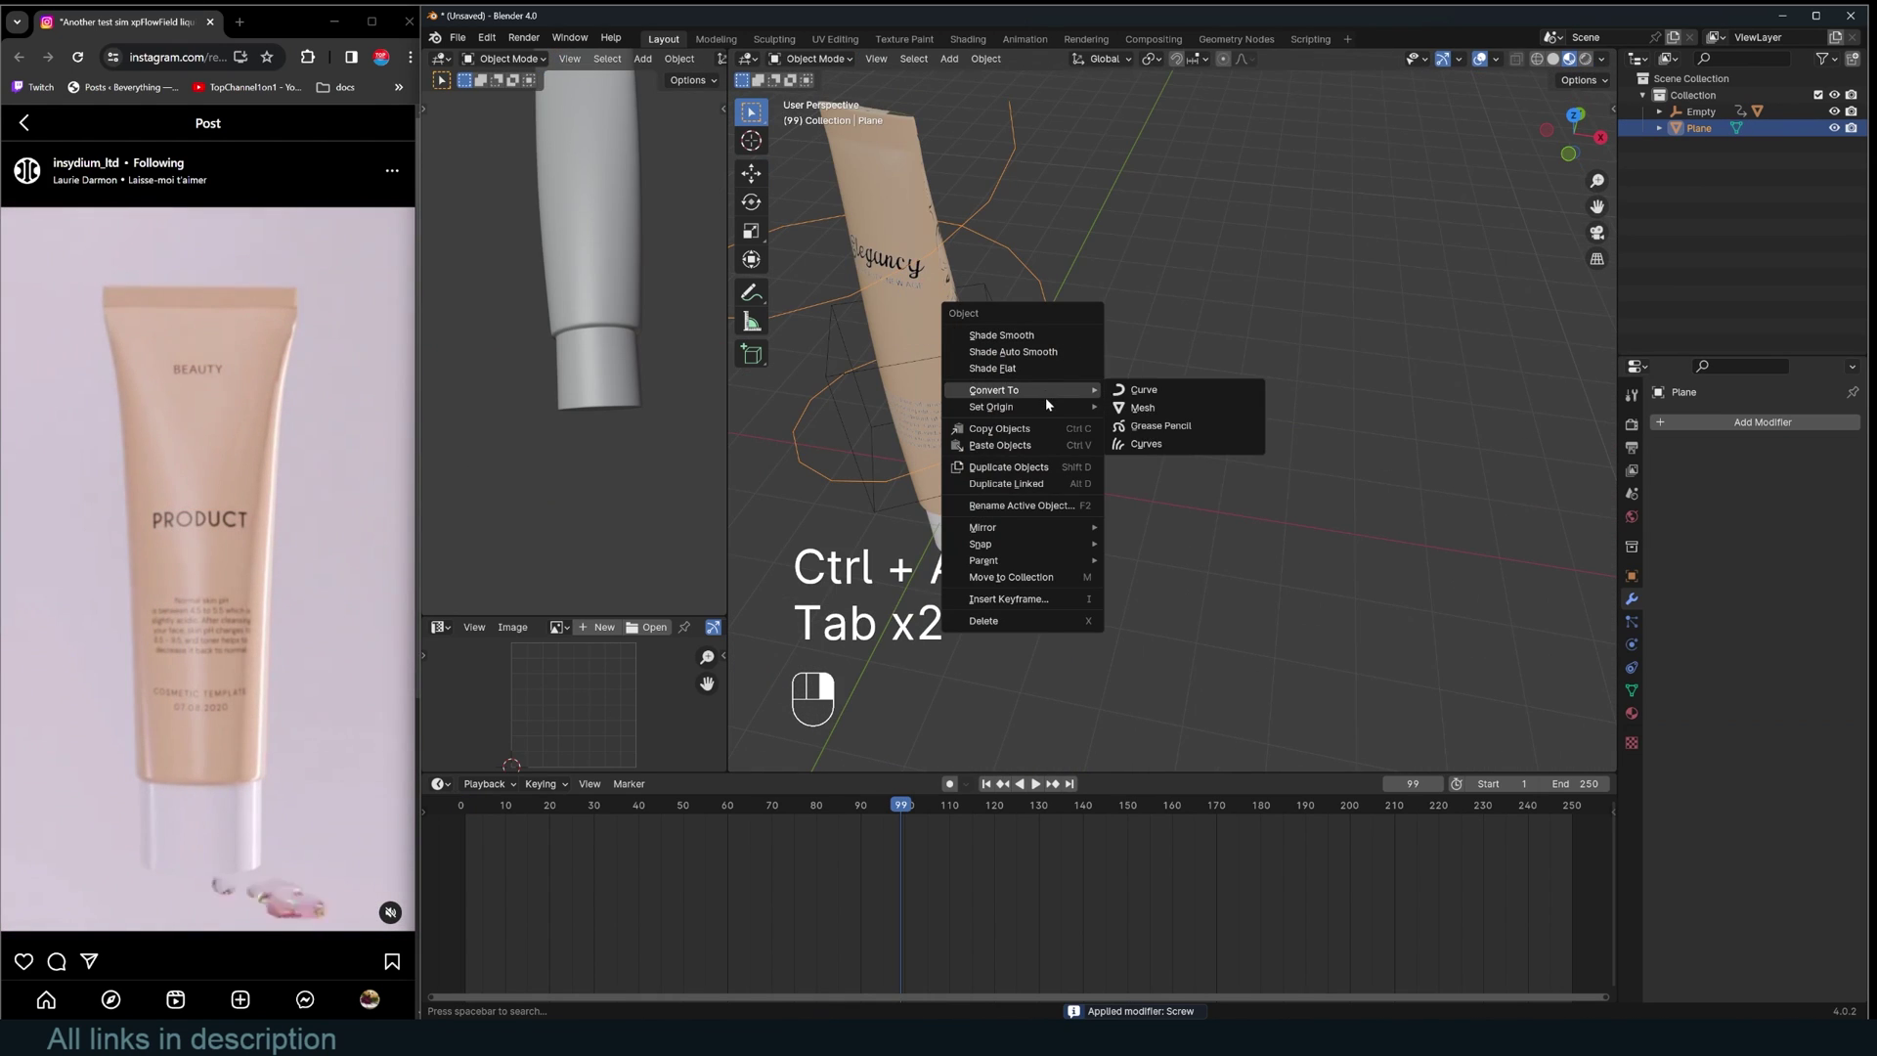
pyautogui.click(1139, 390)
# Change the spiral curve's spline type to Bezier and its handle type to Aligned.
pyautogui.press('Tab')
pyautogui.rightClick(1239, 271)
pyautogui.moveTo(1201, 497)
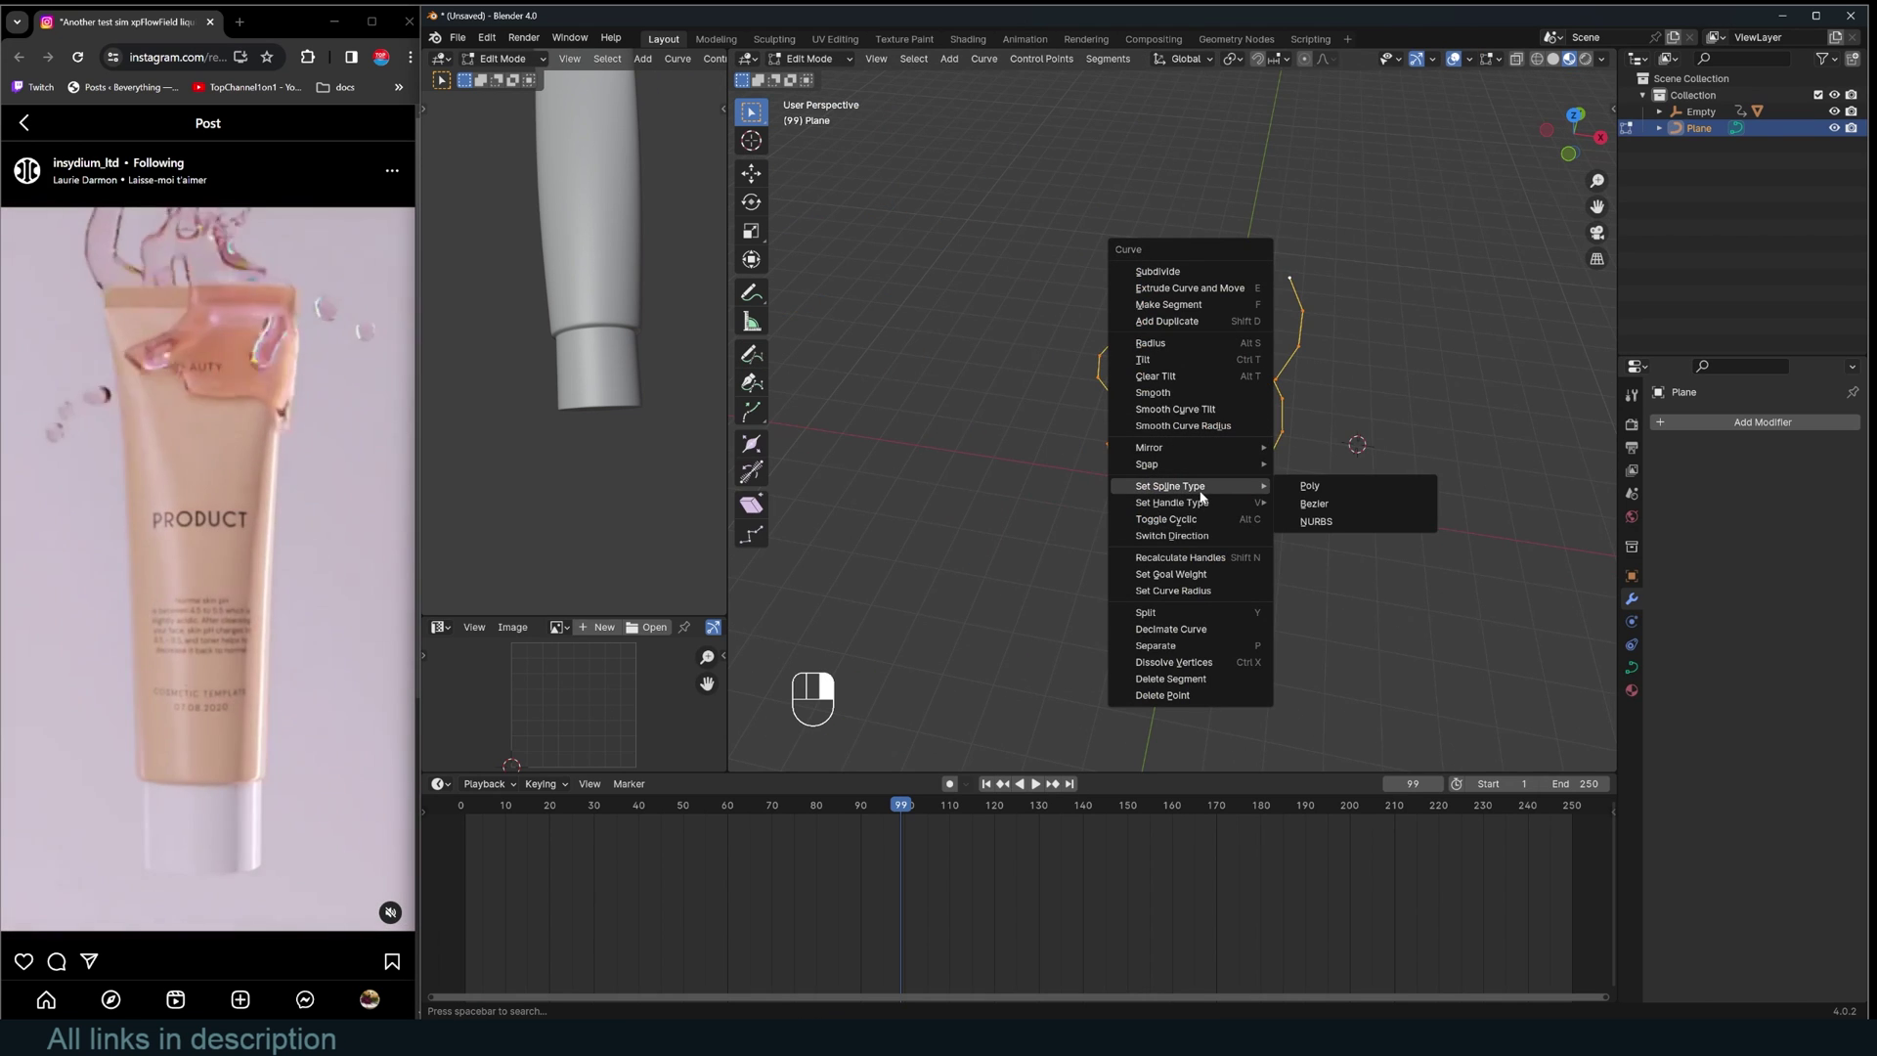
pyautogui.click(1313, 503)
pyautogui.rightClick(1239, 371)
pyautogui.moveTo(1222, 388)
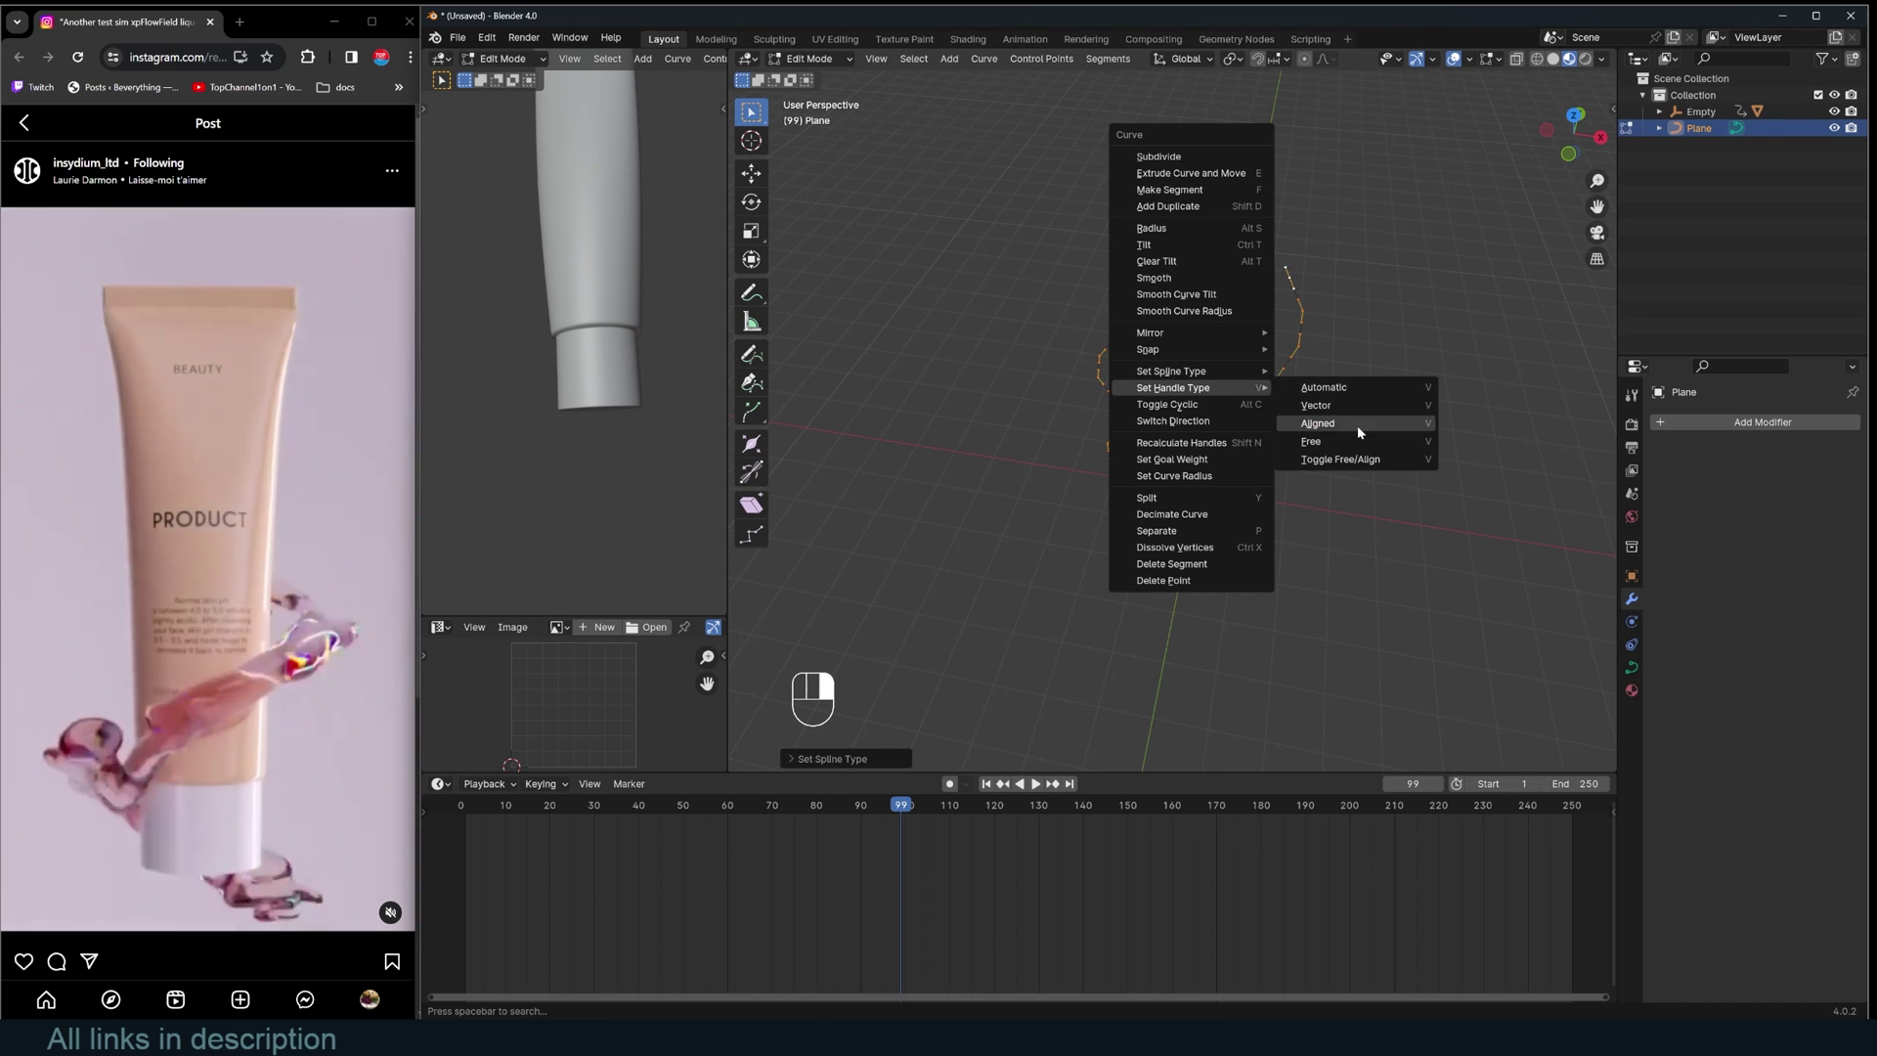
pyautogui.click(1357, 431)
# Decimate the spiral curve to reduce its number of control points.
pyautogui.press('KP_7')
pyautogui.press('Tab')
pyautogui.press('Tab')
pyautogui.press('`')
pyautogui.moveTo(1236, 419); pyautogui.dragTo(1152, 257, button='middle')
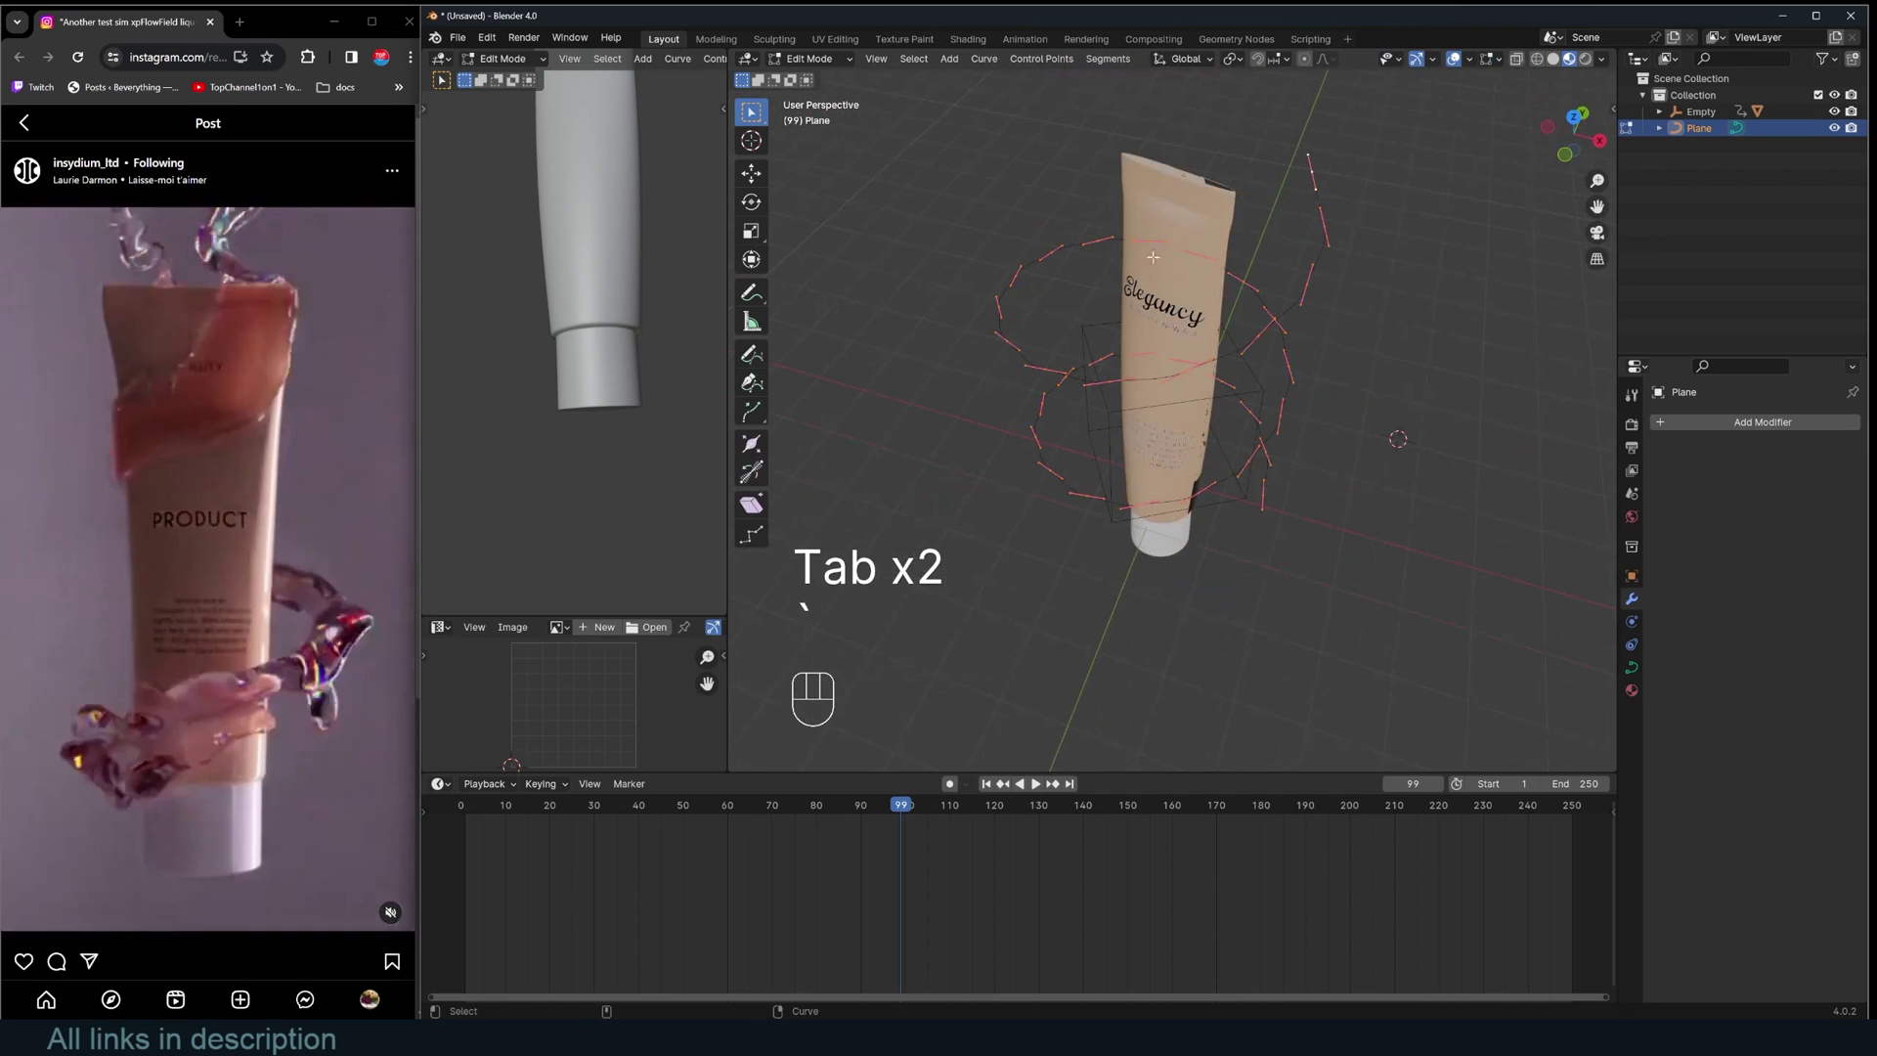
pyautogui.rightClick(1097, 196)
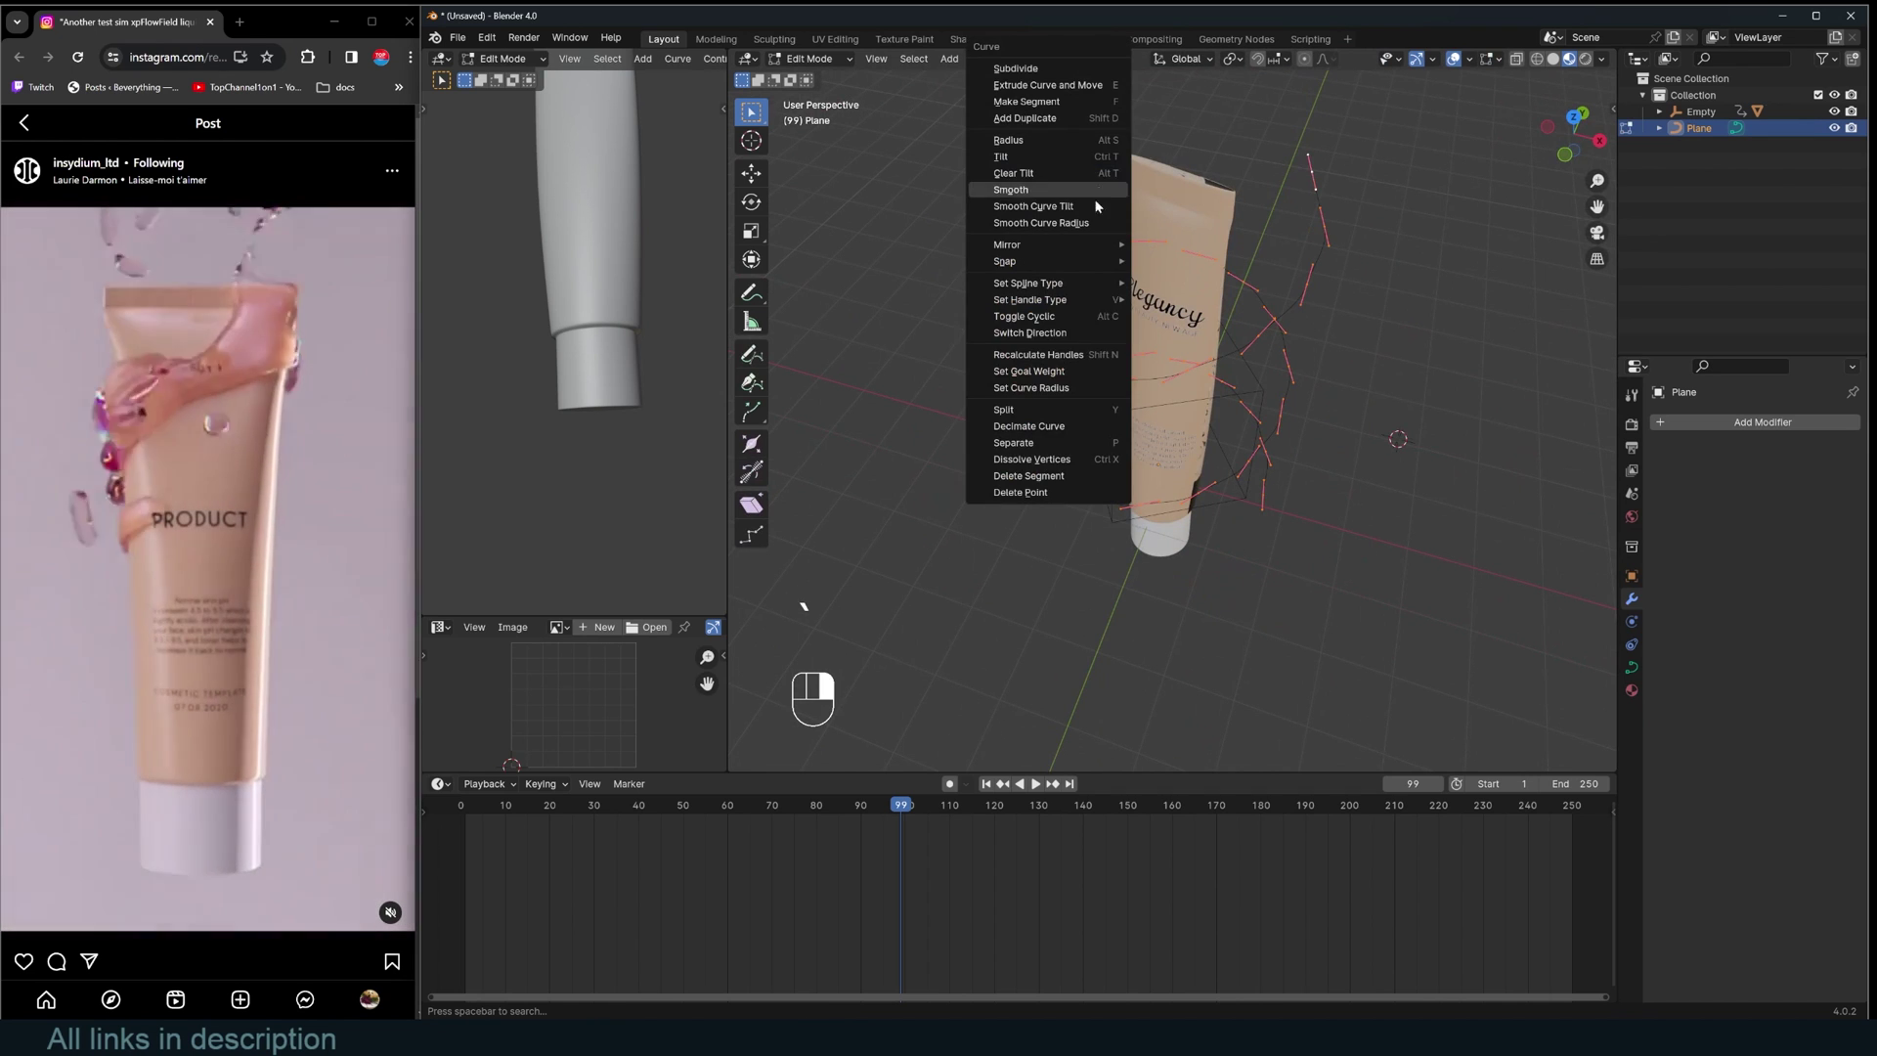
pyautogui.click(1036, 426)
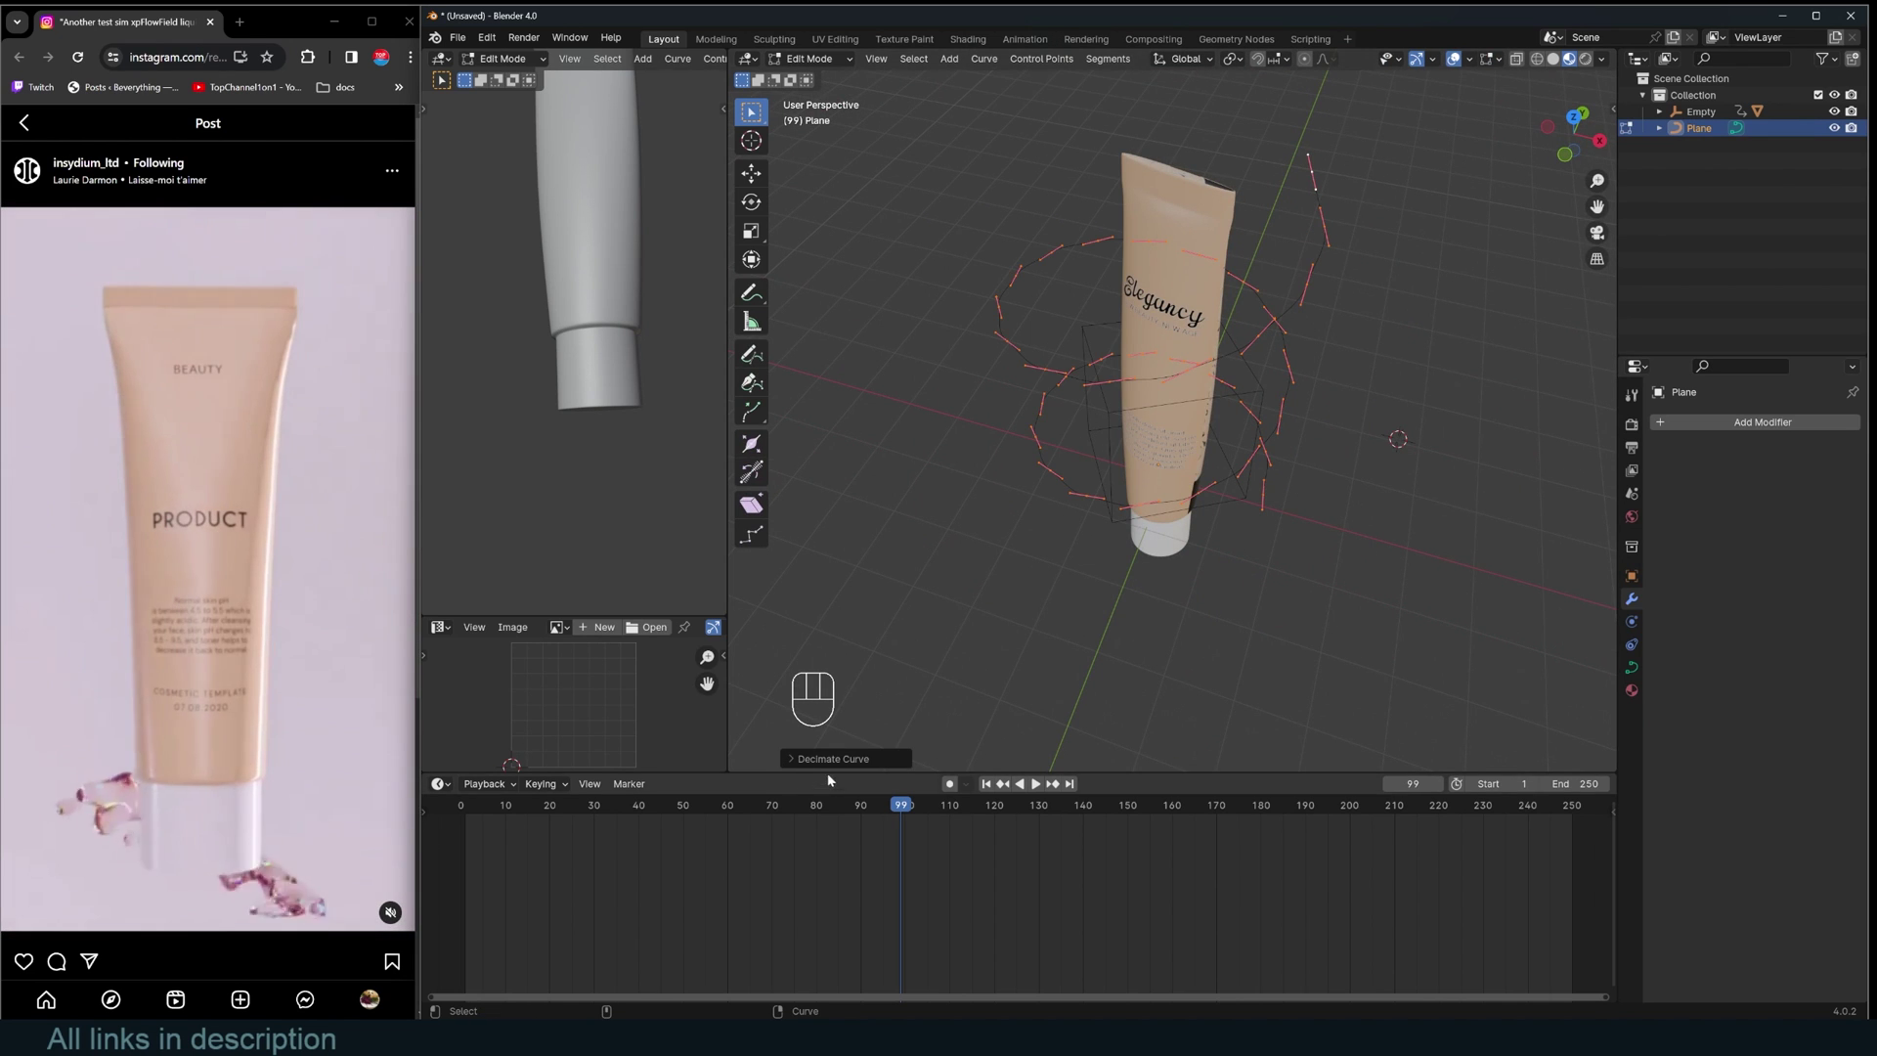
pyautogui.moveTo(958, 753); pyautogui.dragTo(919, 753)
# Rotate the curve's points, leave Edit Mode and recentre the spiral around the tube in the top view.
pyautogui.press('r')
pyautogui.press('Tab')
pyautogui.press('`')
pyautogui.moveTo(1173, 616); pyautogui.dragTo(1281, 548, button='middle')
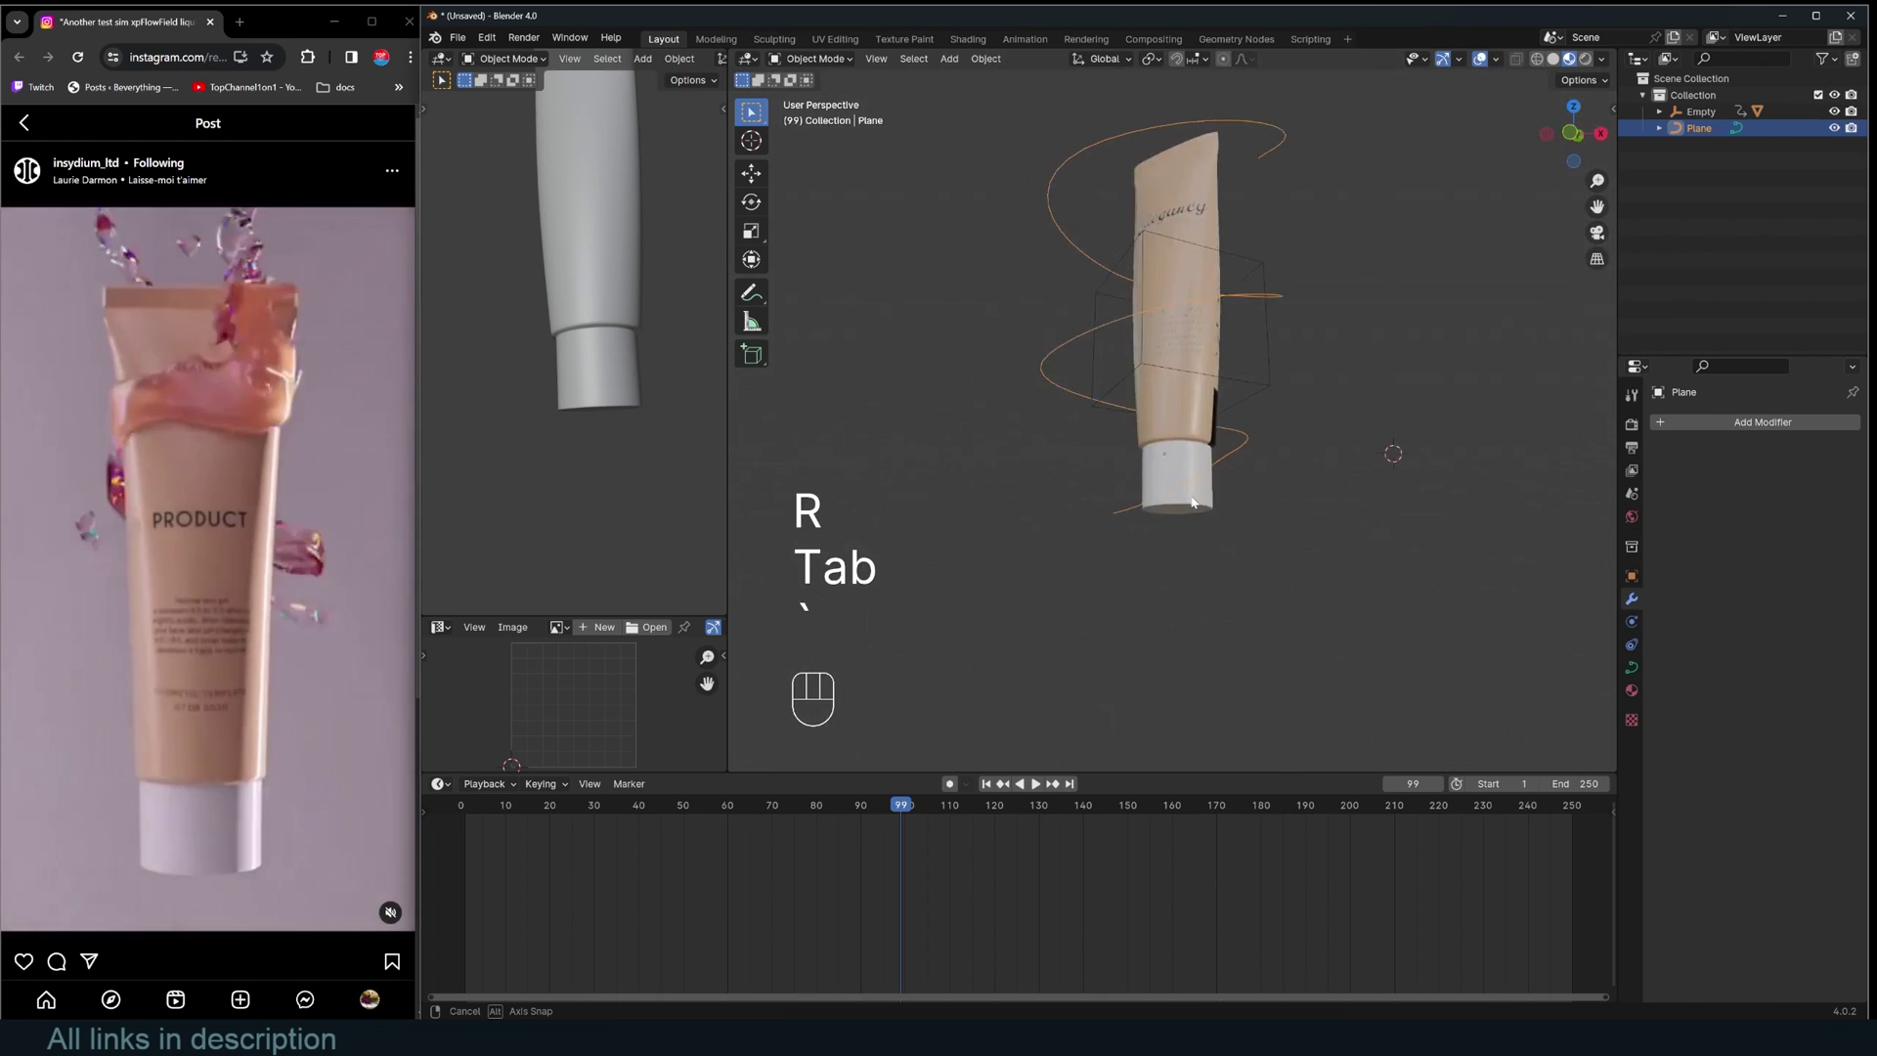
pyautogui.press('KP_7')
pyautogui.press('g')
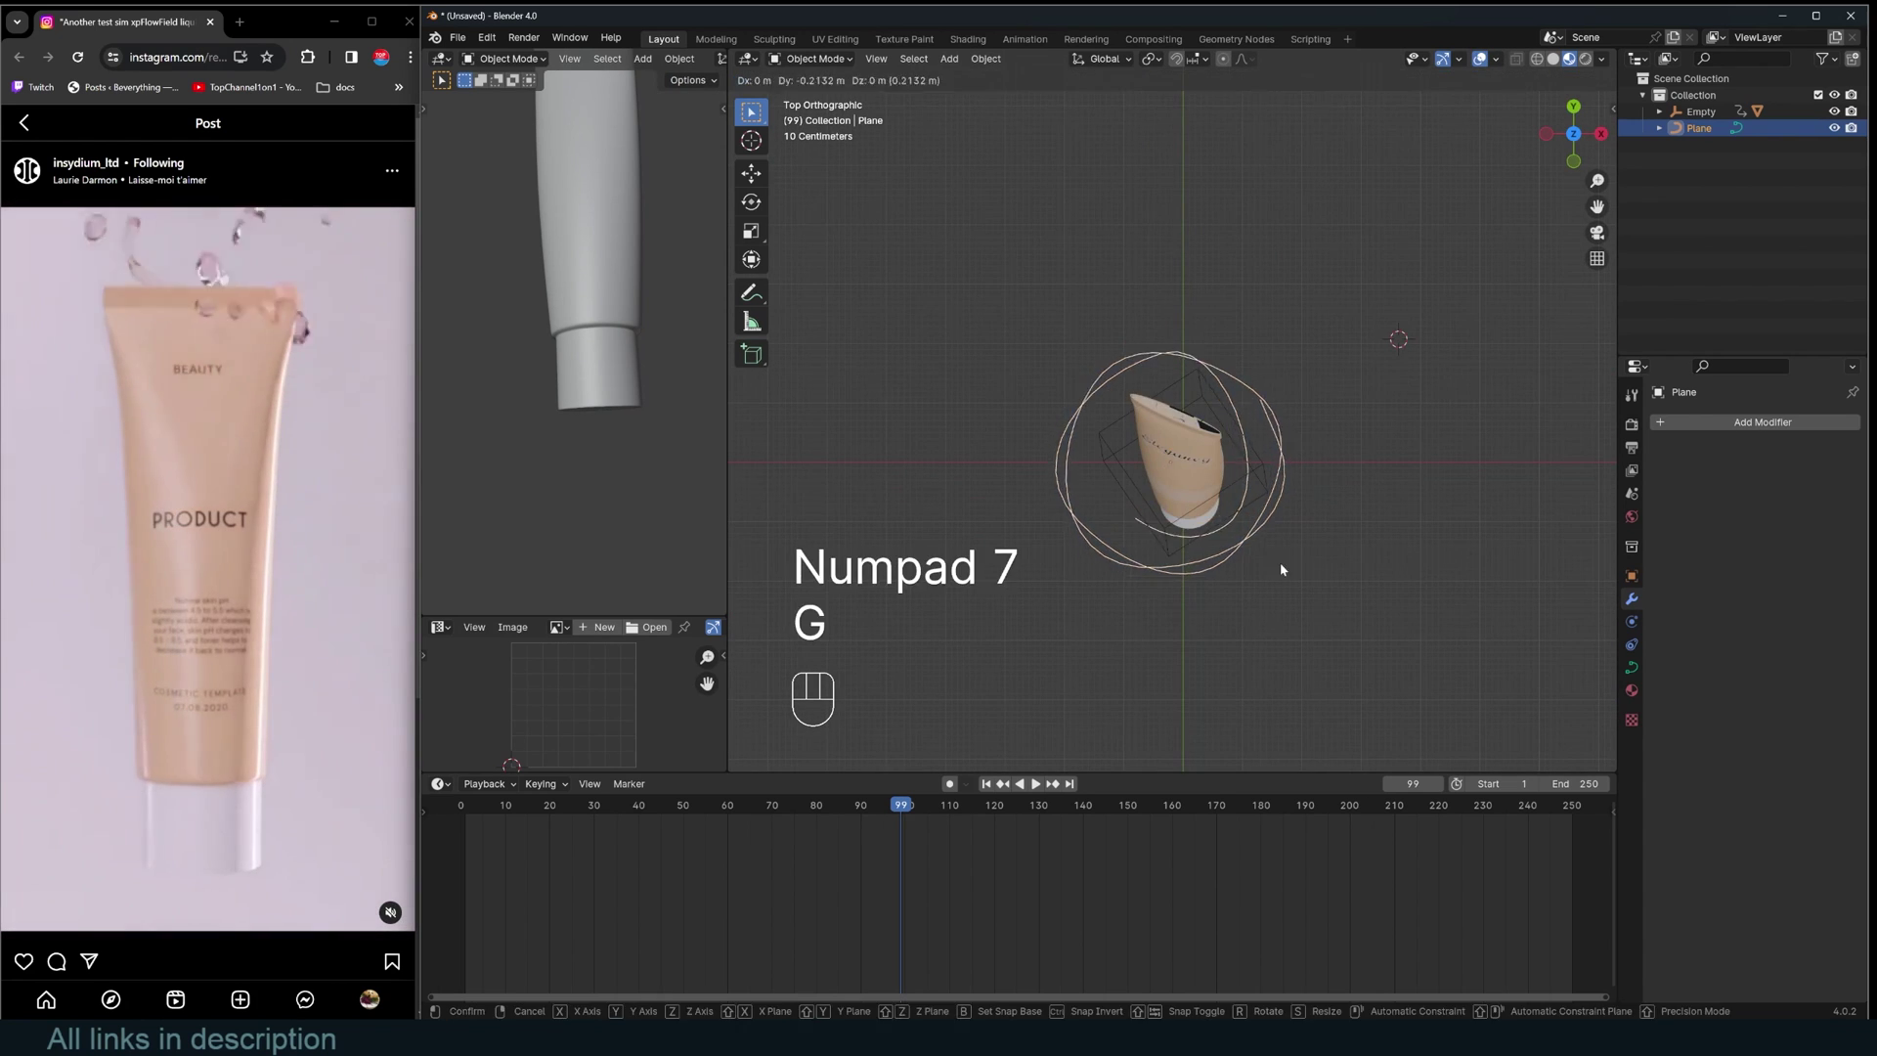
pyautogui.click(1190, 479)
# Add a new mesh plane to the scene, keeping its default 2 m size.
pyautogui.hotkey('shift', 'a')
pyautogui.moveTo(1188, 476)
pyautogui.click(1266, 476)
pyautogui.press('s')
pyautogui.rightClick(1369, 489)
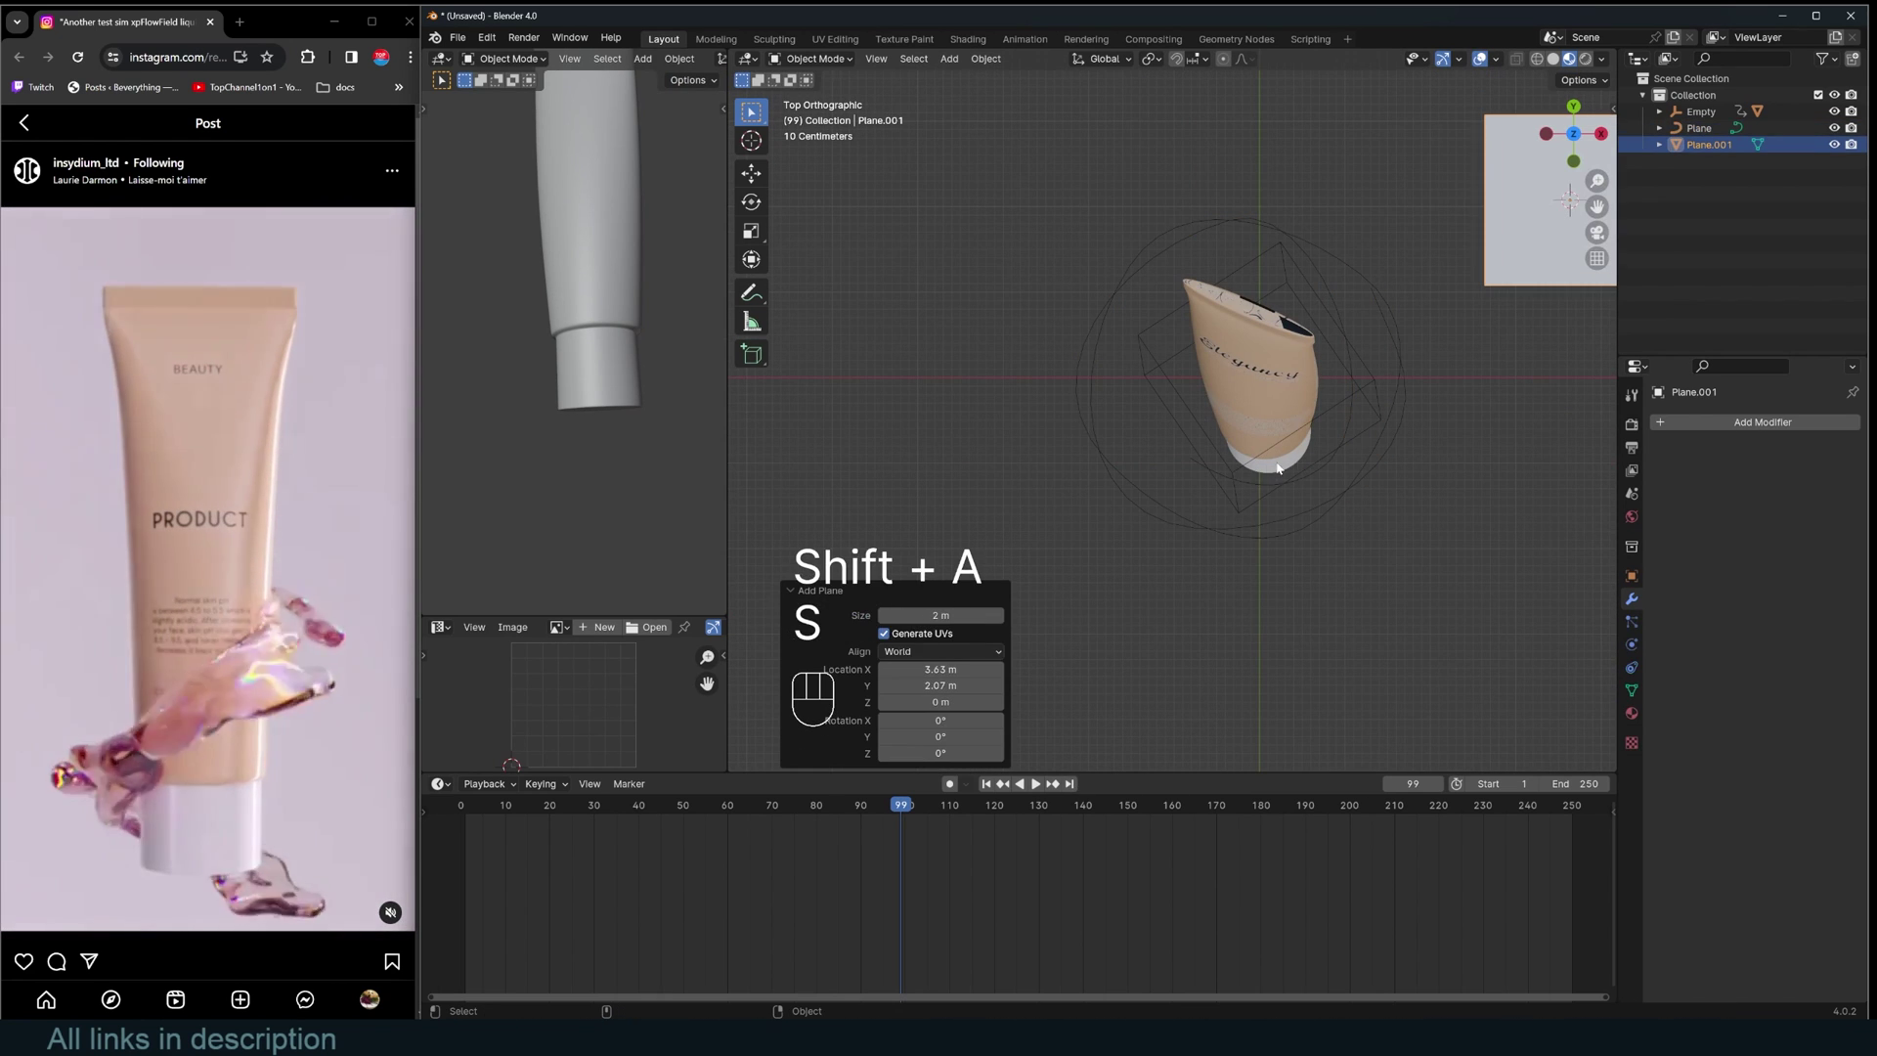
# Snap the 3D cursor to the starting point at the lower end of the spiral curve.
pyautogui.click(1196, 468)
pyautogui.press('Tab')
pyautogui.hotkey('shift', 's')
pyautogui.press('Tab')
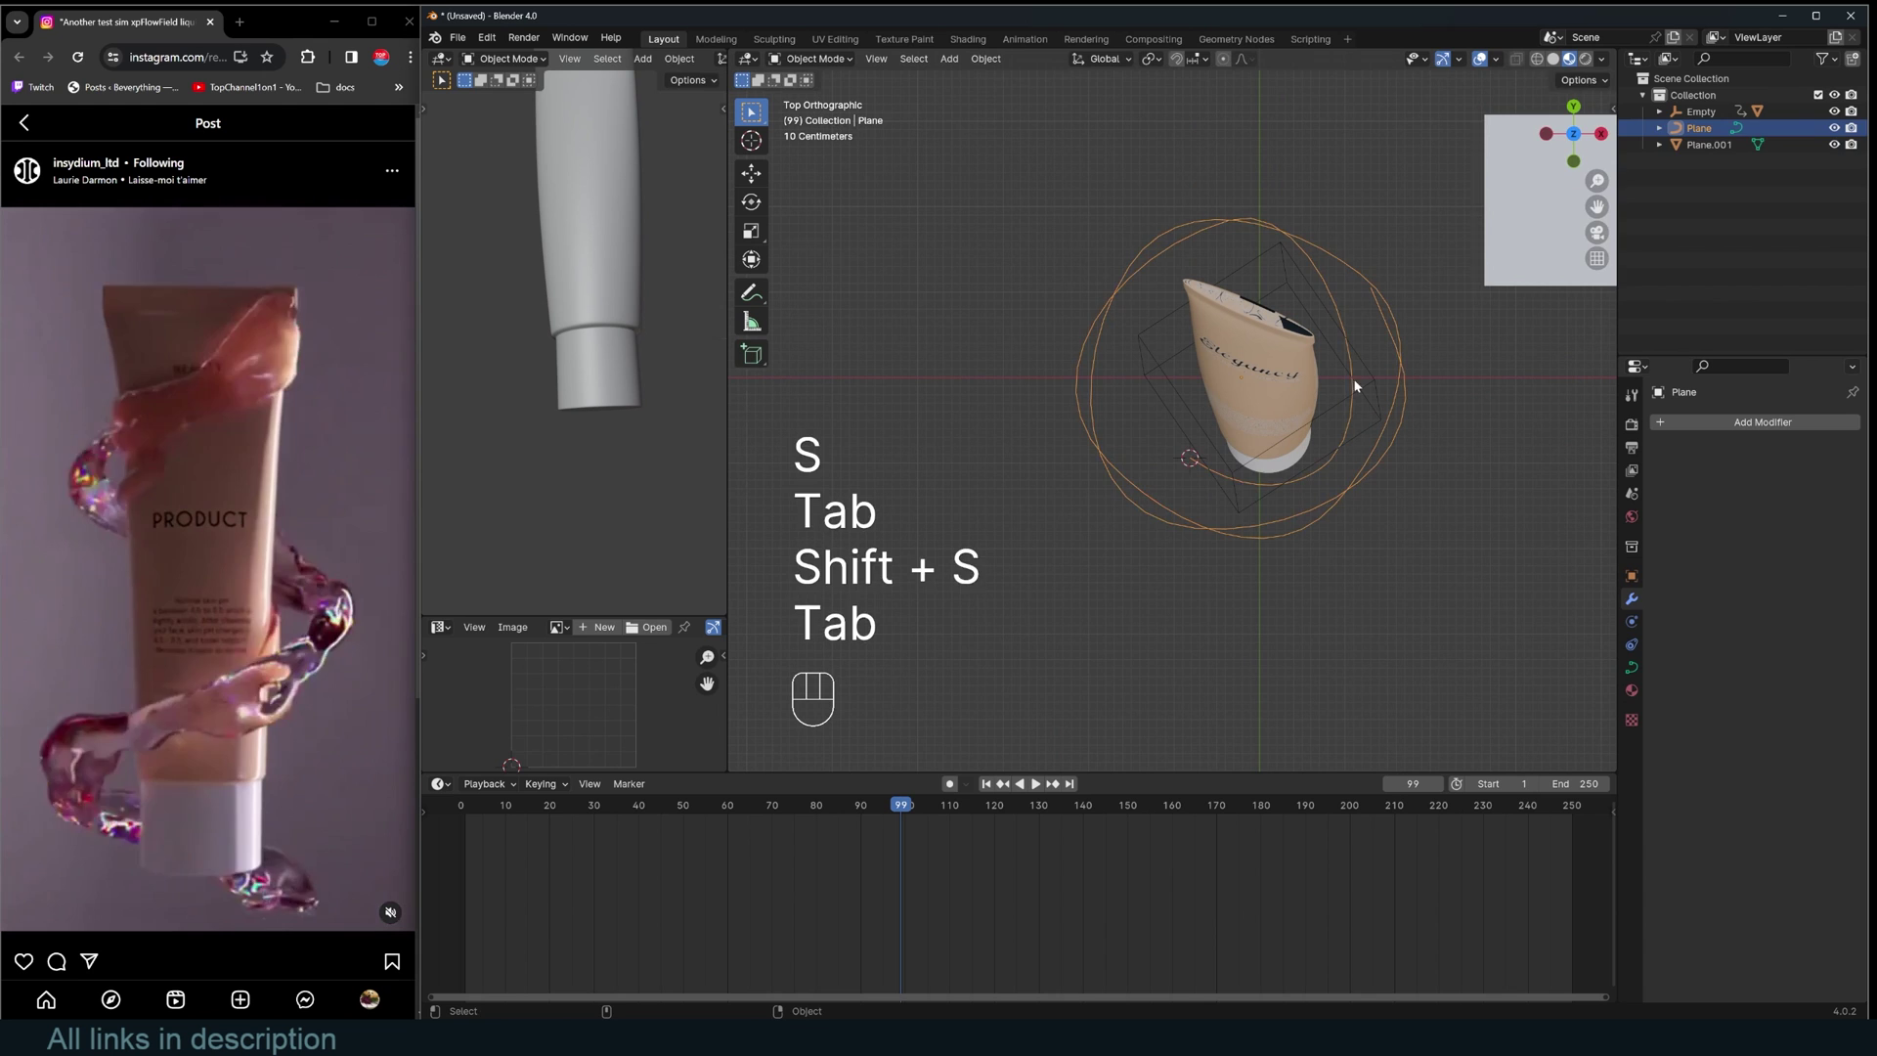
# Snap the new plane to the 3D cursor at the spiral's start and scale it down.
pyautogui.hotkey('shift', 's')
pyautogui.press('s')
pyautogui.click(1281, 489)
# Rotate the small plane by 53.1° in the front view to angle it along the spiral's start.
pyautogui.press('KP_1')
pyautogui.press('r')
pyautogui.click(1295, 575)
pyautogui.press('`')
pyautogui.moveTo(1295, 575); pyautogui.dragTo(1257, 479, button='middle')
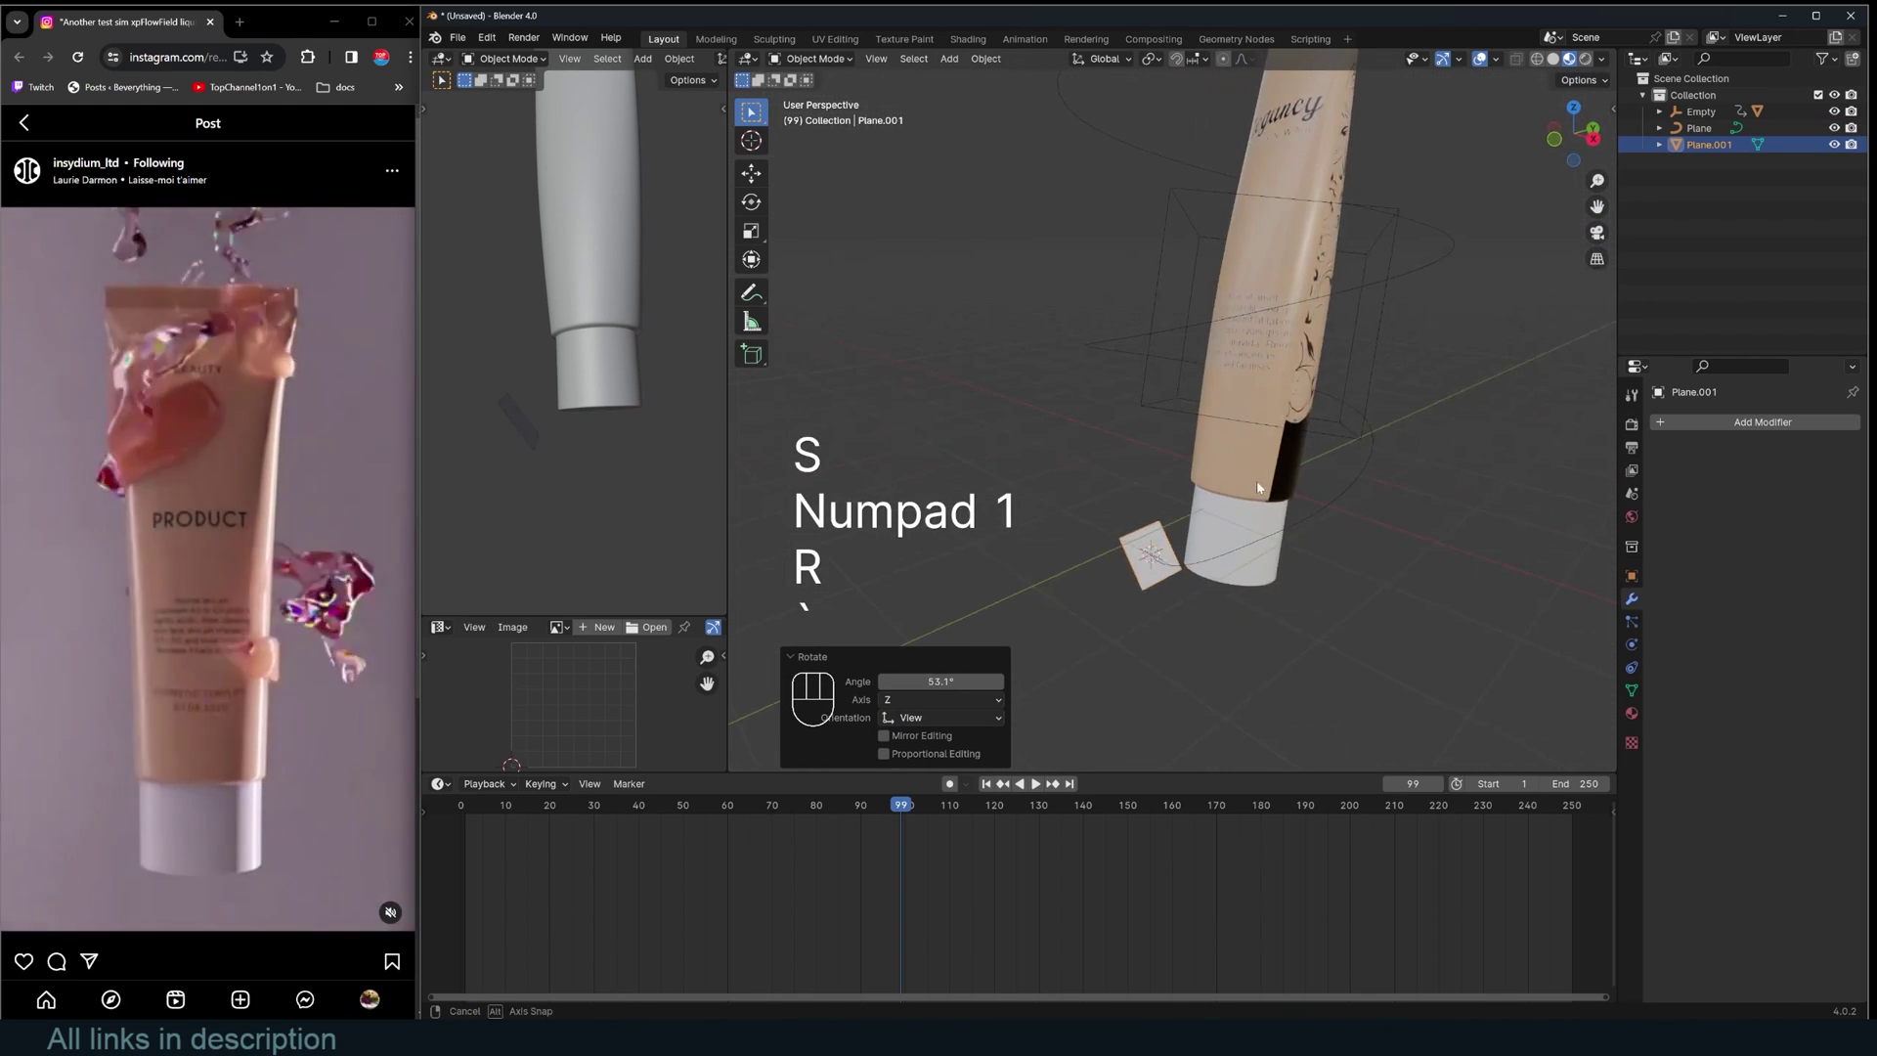
pyautogui.scroll(-3, 1313, 422)
# Add a cube in the front view and scale it up uniformly by about 4.09.
pyautogui.press('KP_1')
pyautogui.hotkey('shift', 'a')
pyautogui.moveTo(1288, 349)
pyautogui.click(1349, 370)
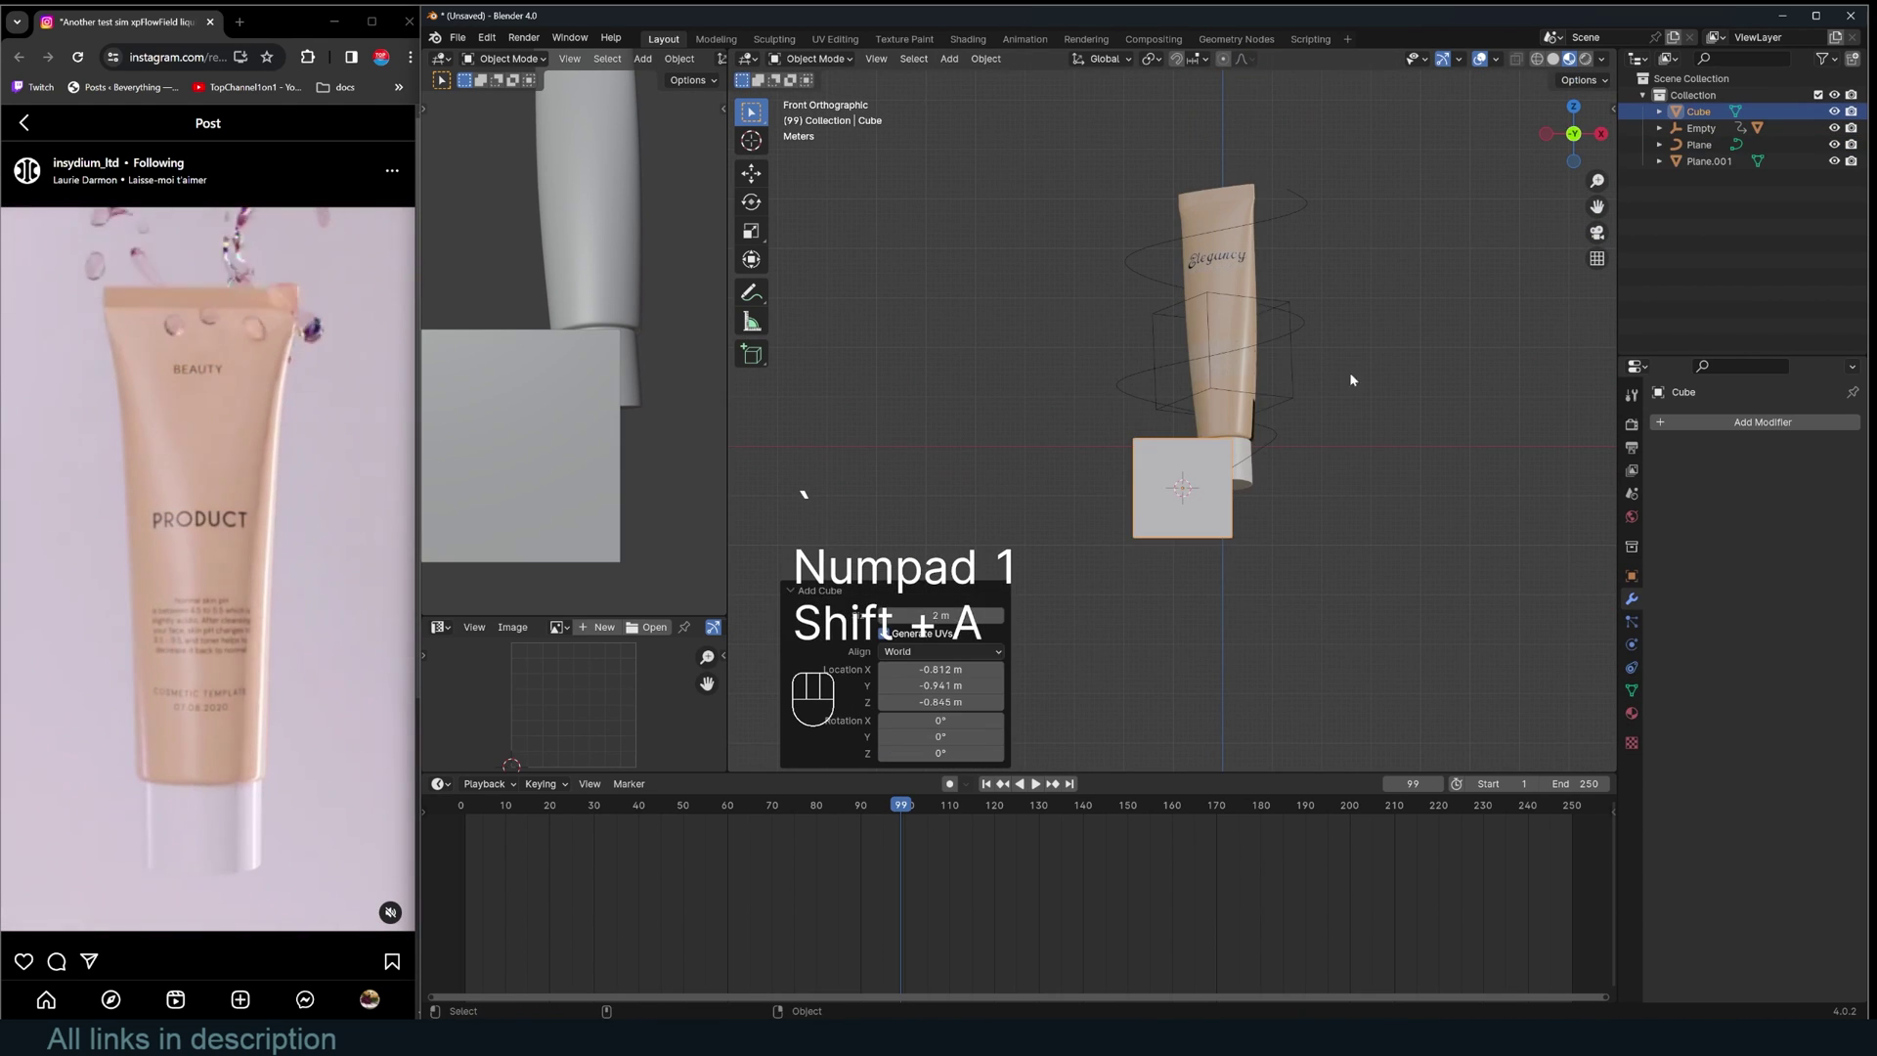
pyautogui.press('s')
pyautogui.click(1581, 227)
# Switch to wireframe display, move the cube so it encloses the tube and spiral, and narrow it along X.
pyautogui.press('z')
pyautogui.click(1204, 389)
pyautogui.press('g')
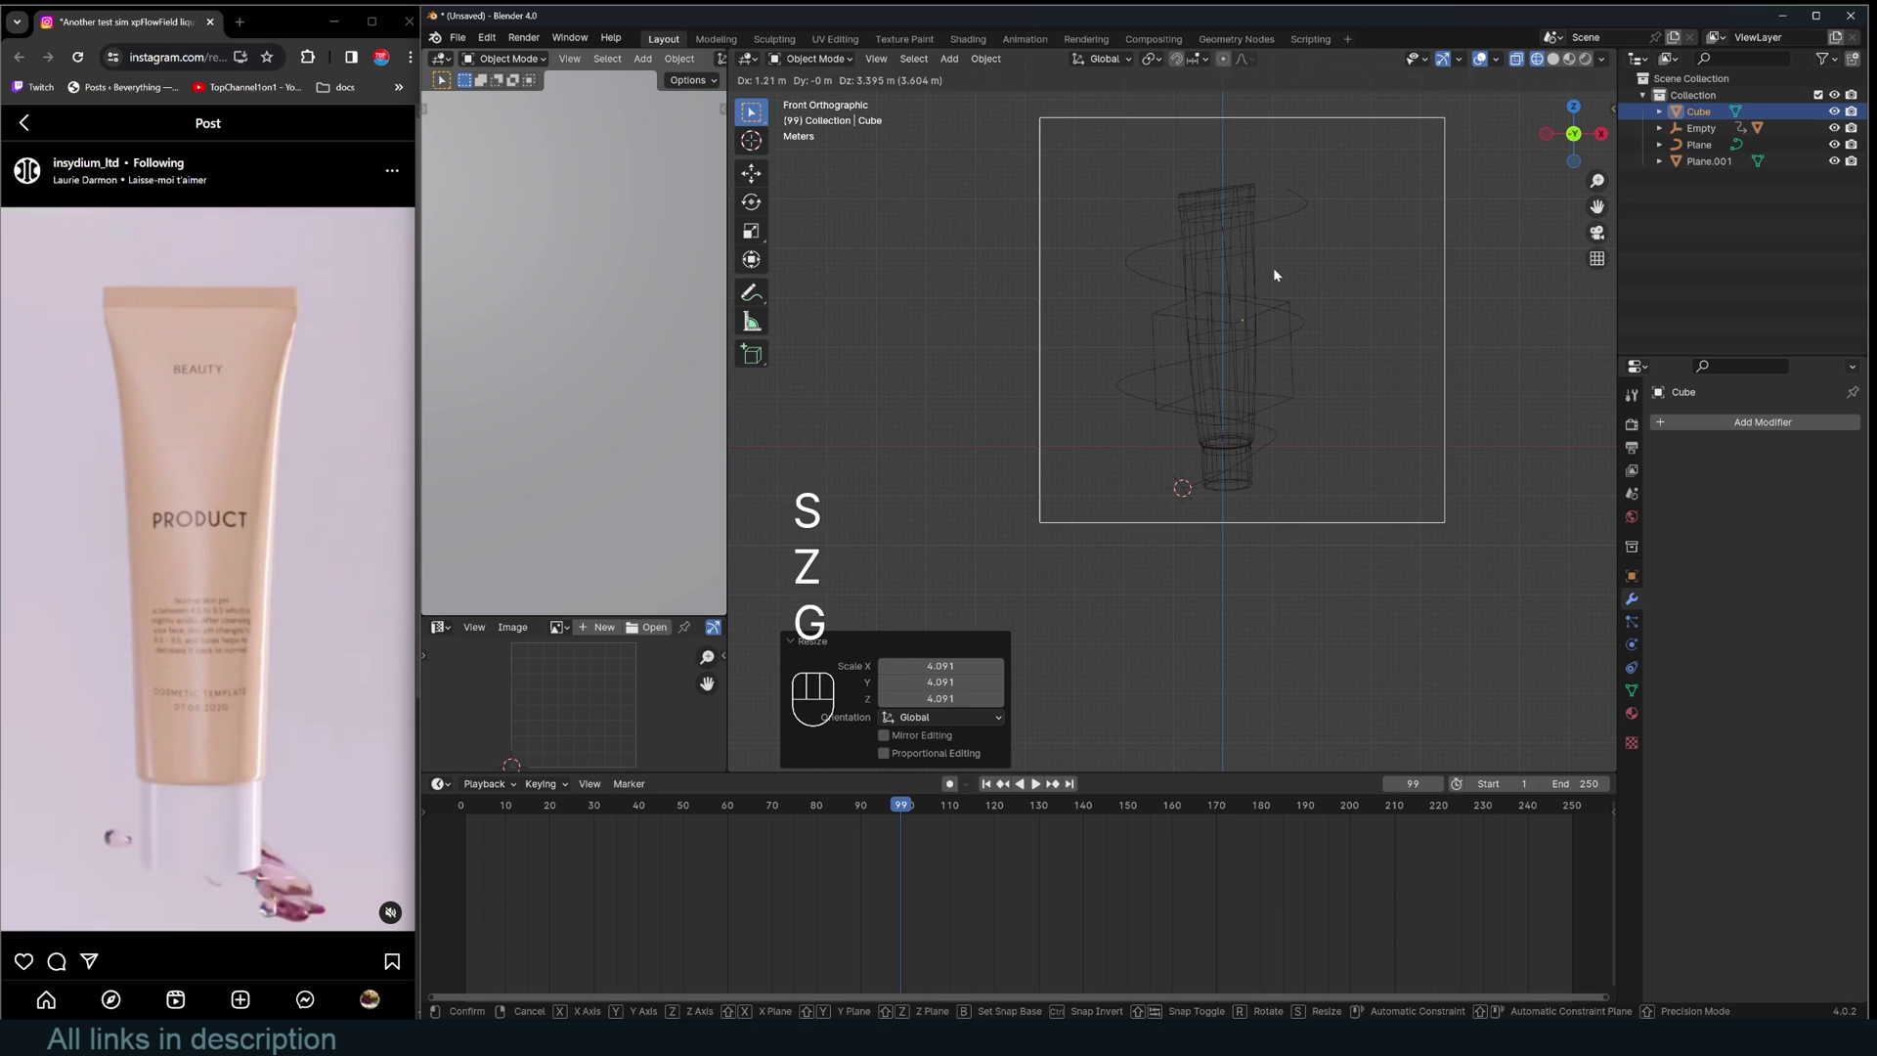
pyautogui.click(1272, 267)
pyautogui.press('s')
pyautogui.press('x')
pyautogui.click(1300, 293)
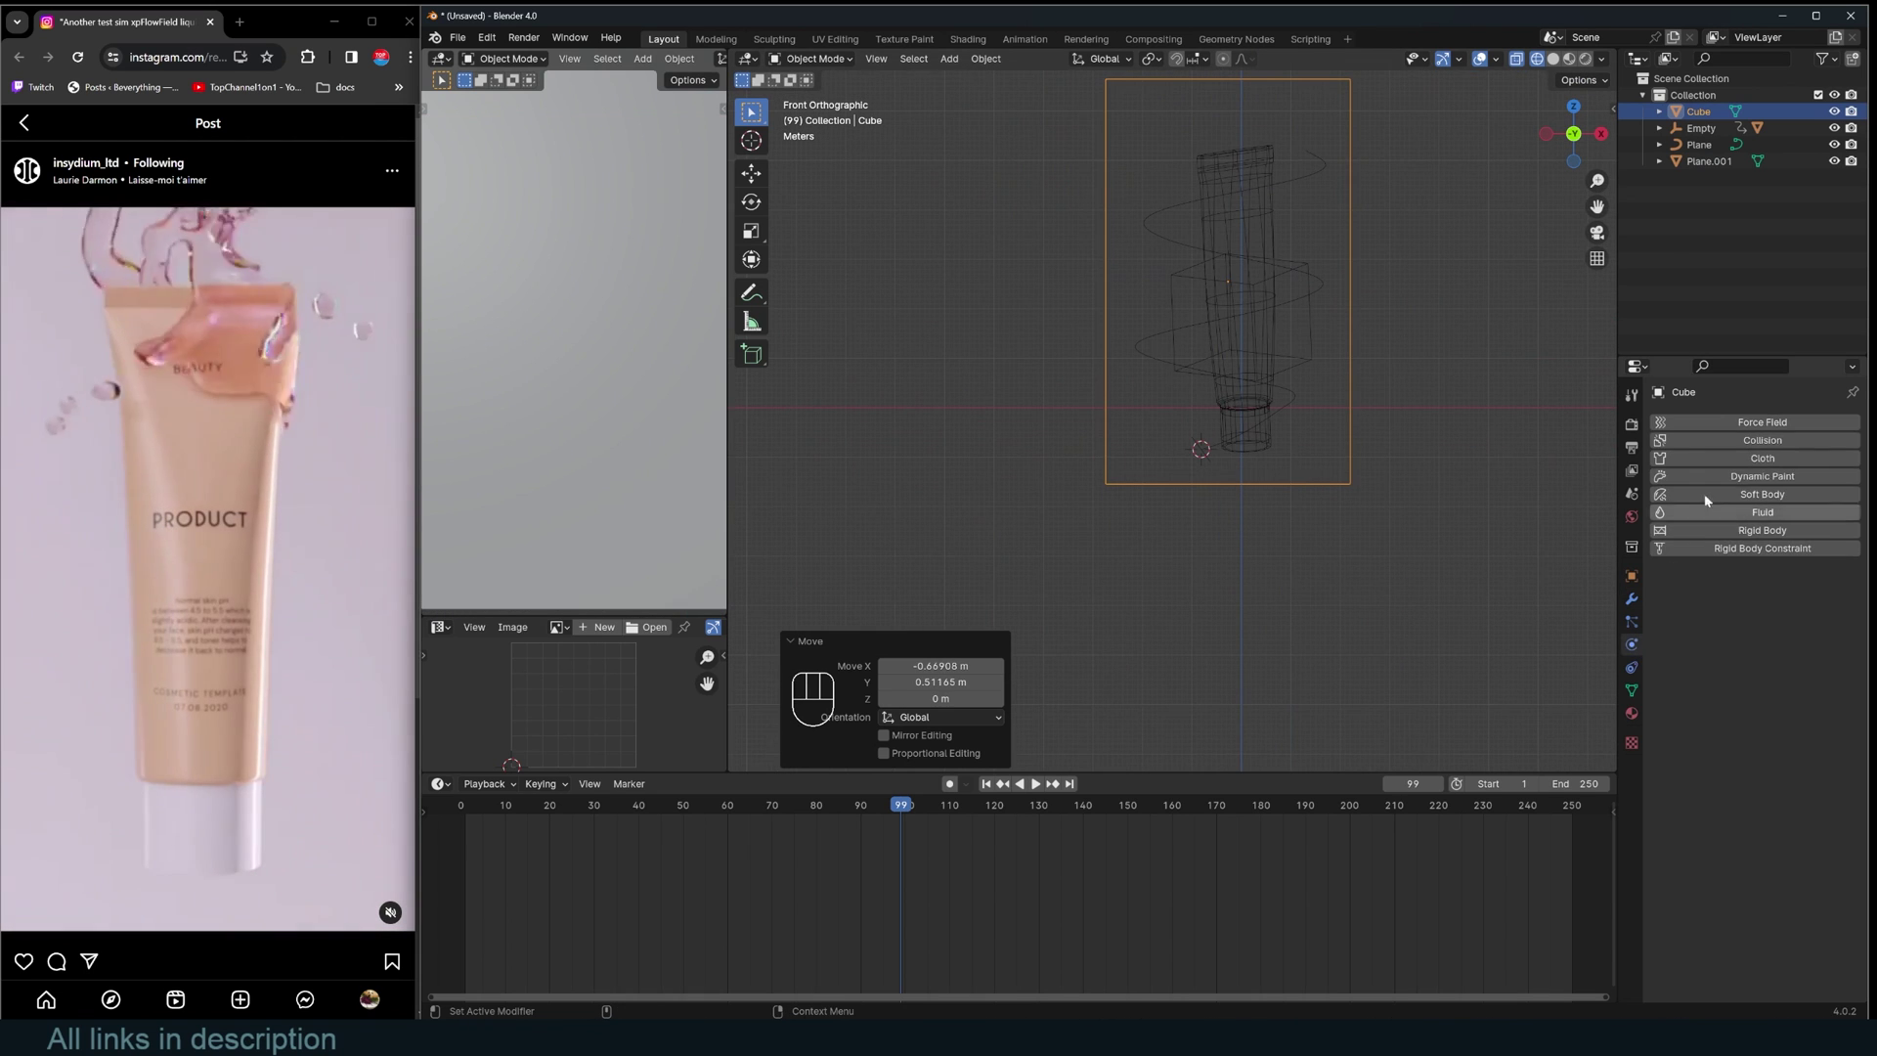
# Add Fluid physics to the cube as a Domain with the domain type Liquid.
pyautogui.click(1759, 512)
pyautogui.click(1759, 638)
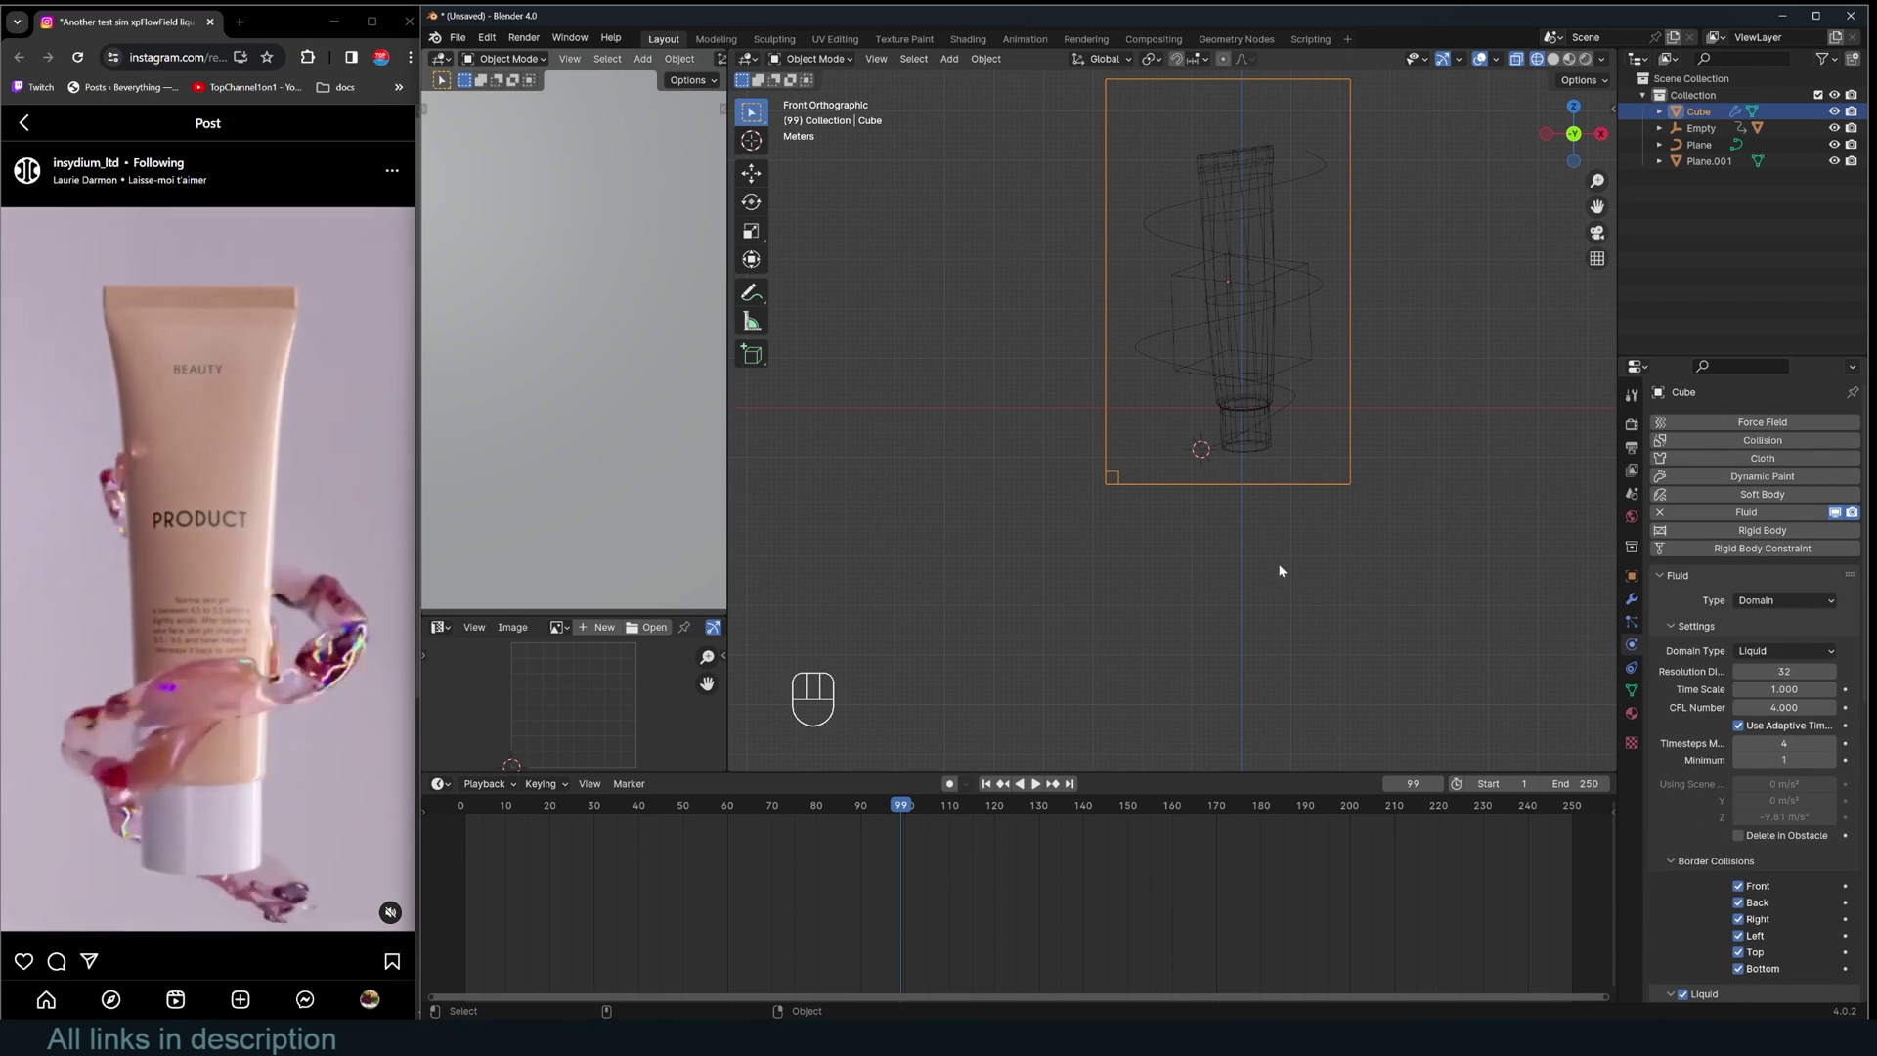
# Add Fluid physics to the small plane as a Flow object with flow type Liquid and flow behavior Inflow.
pyautogui.click(1171, 449)
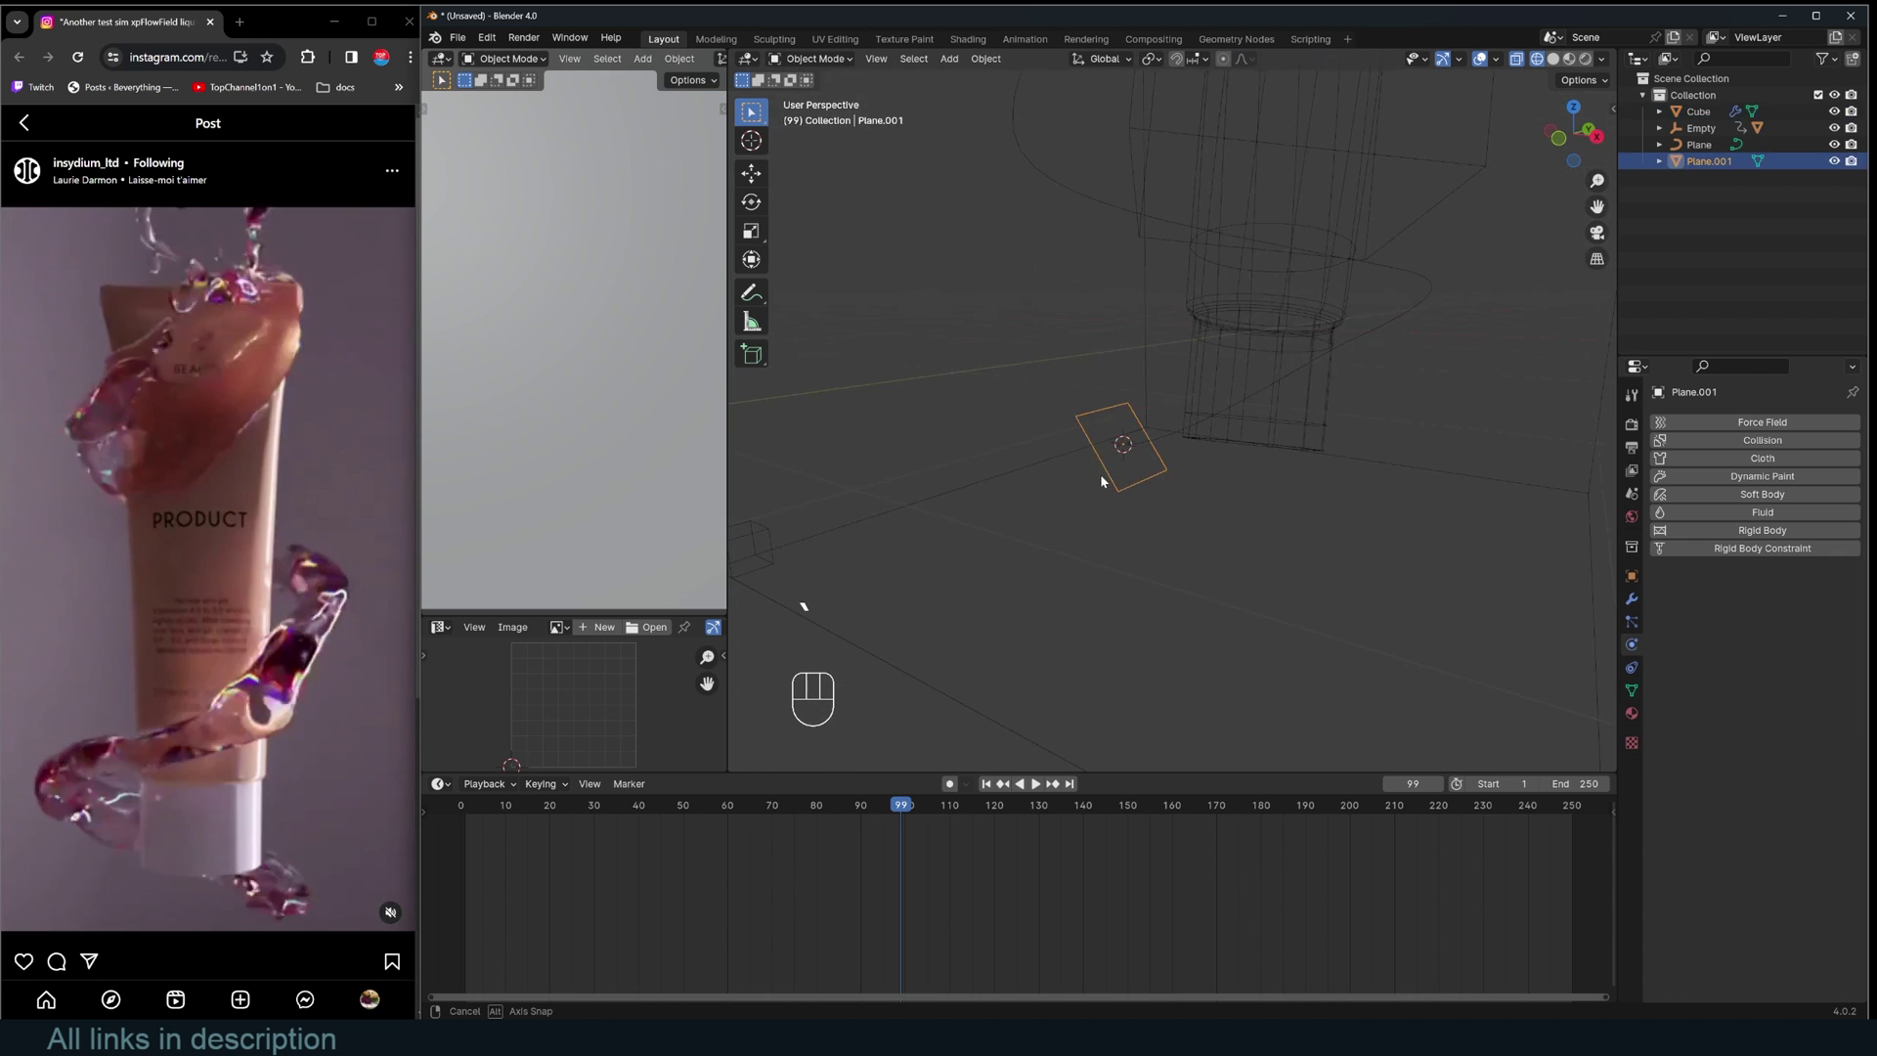
pyautogui.moveTo(1100, 473); pyautogui.dragTo(1154, 484, button='middle')
pyautogui.click(1762, 512)
pyautogui.click(1769, 600)
pyautogui.click(1764, 657)
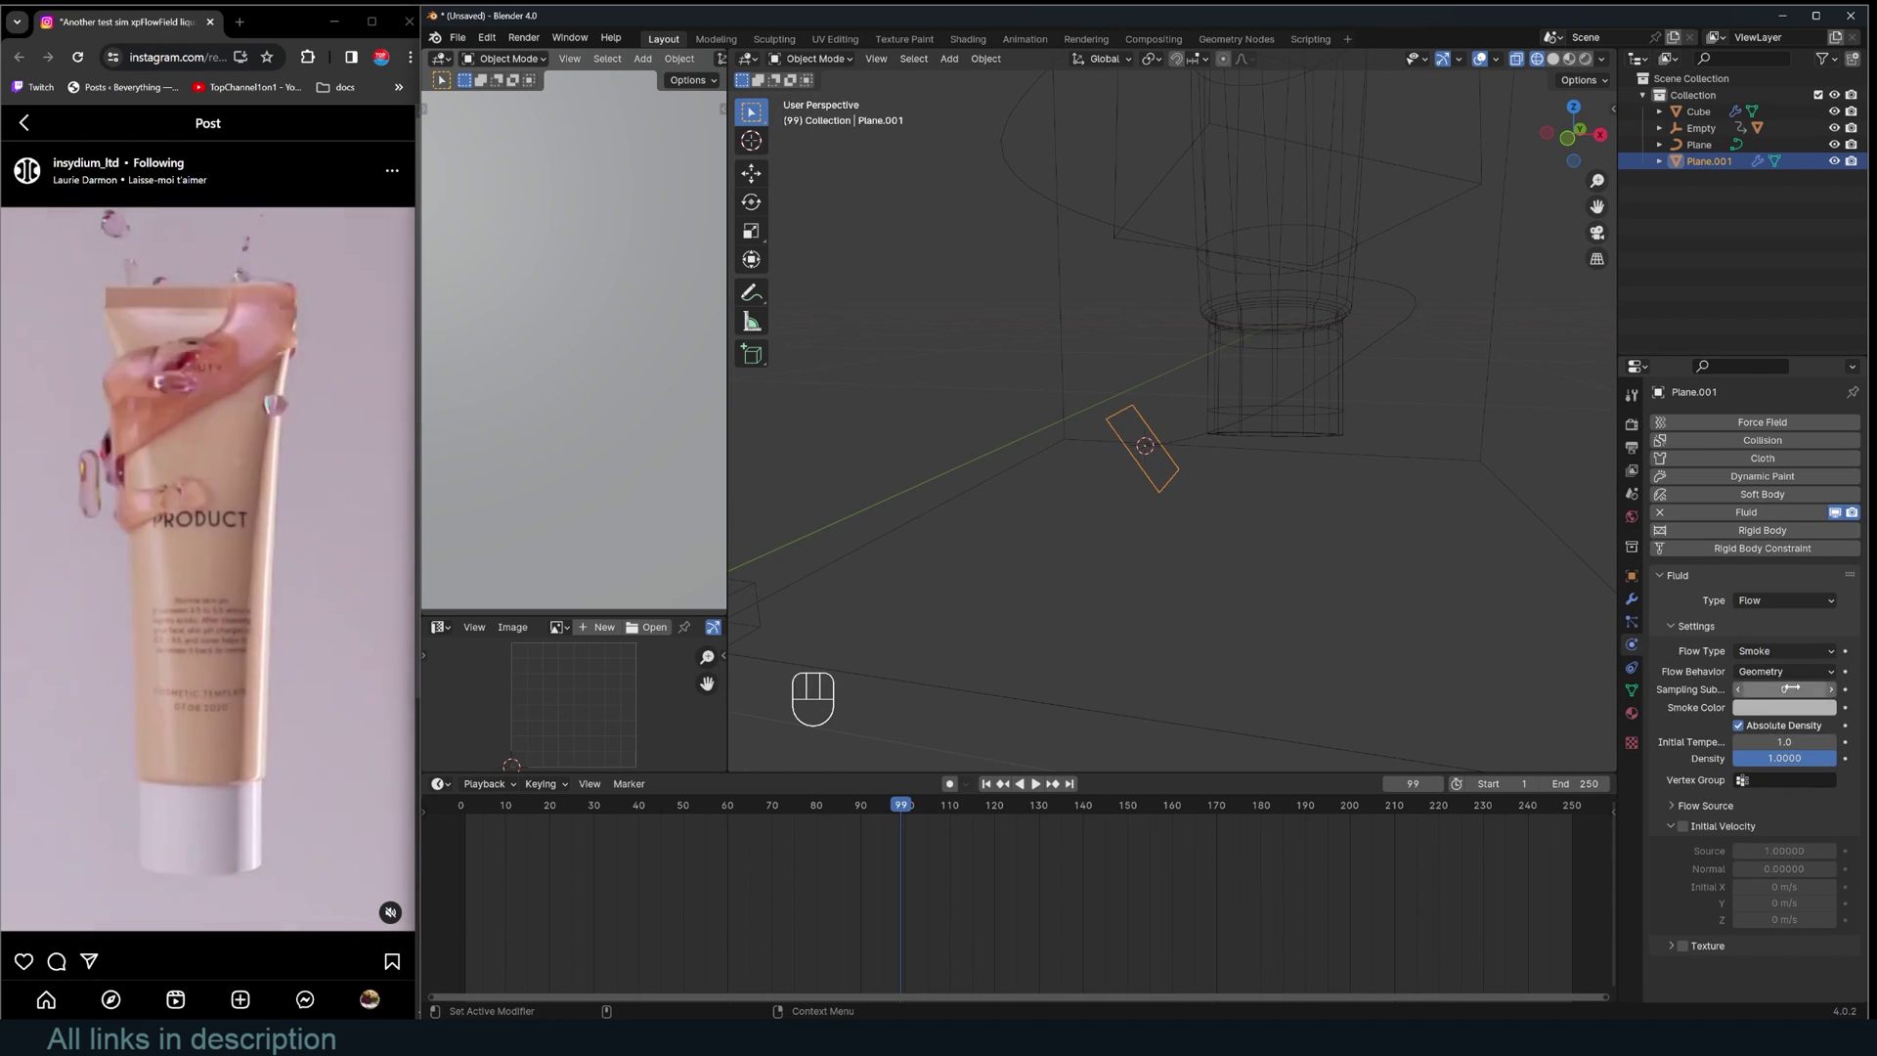
pyautogui.click(1782, 671)
pyautogui.click(1773, 692)
pyautogui.click(1751, 724)
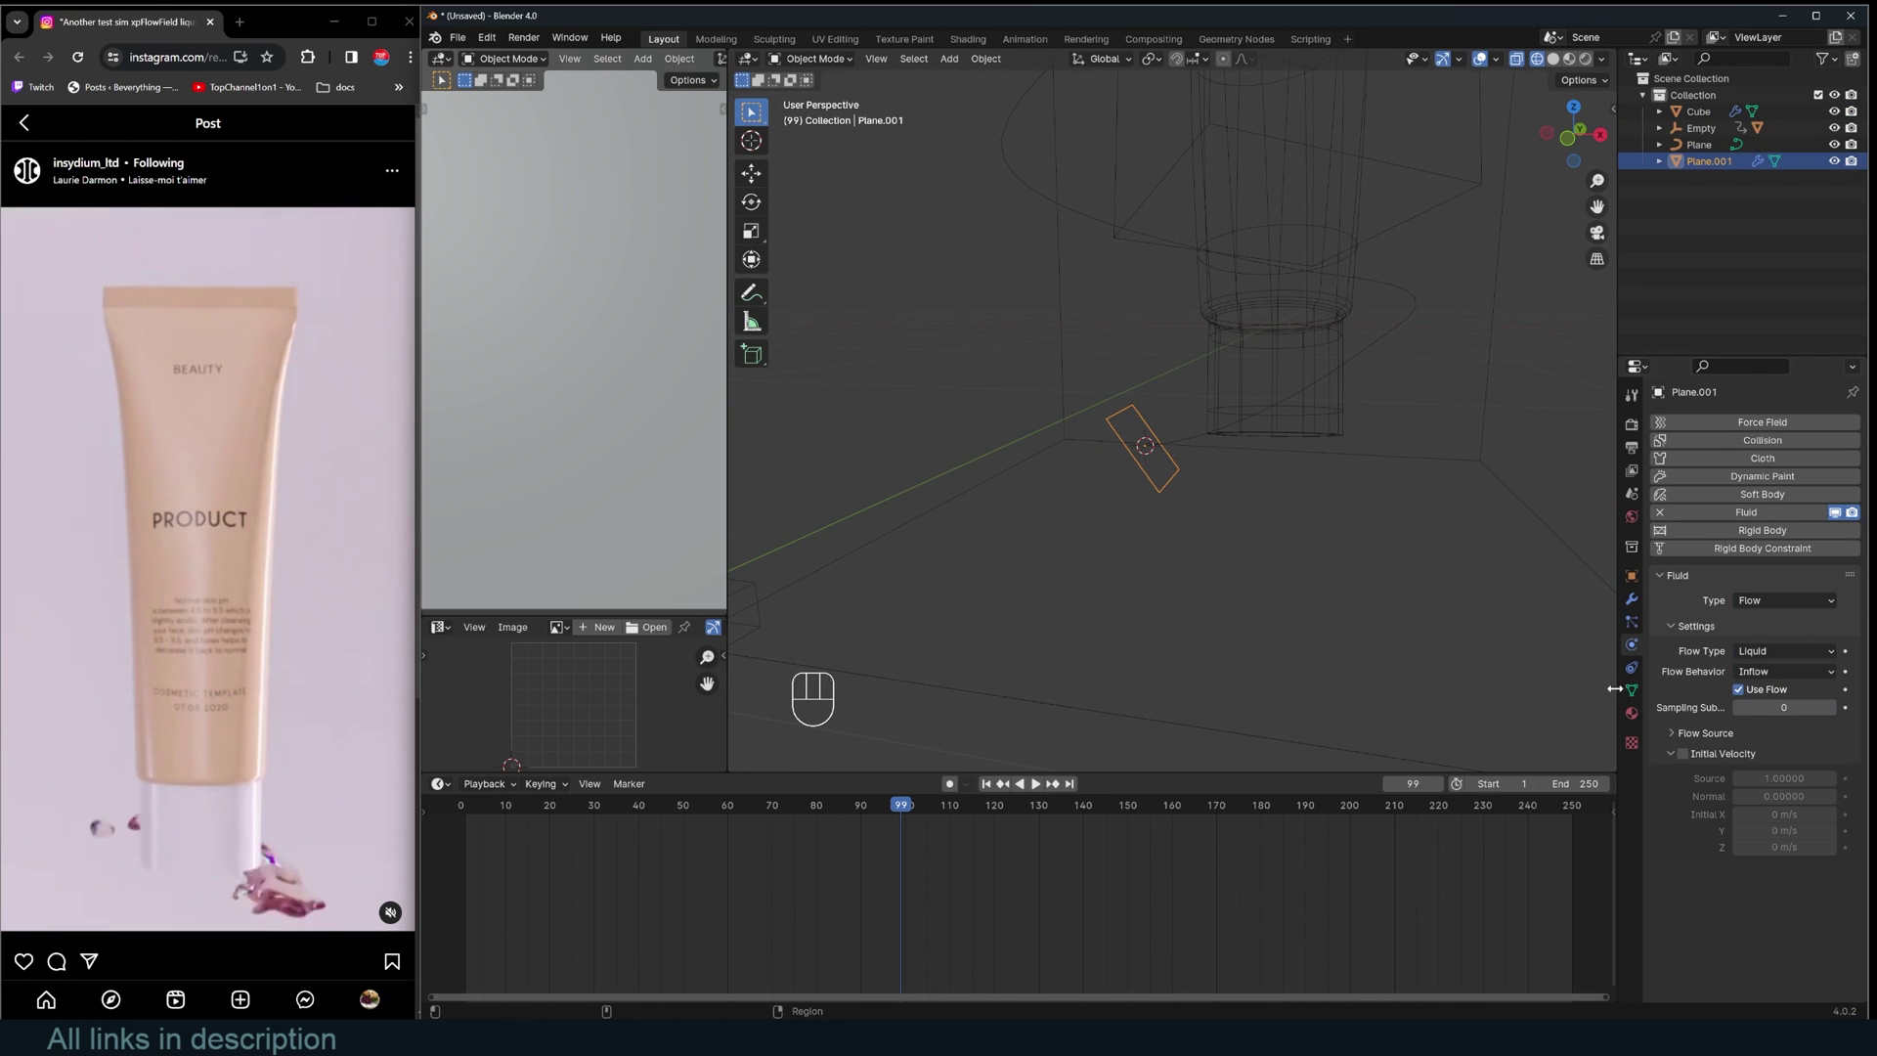
# Enable Initial Velocity on the plane's liquid flow and set its Normal value to 2.
pyautogui.click(1682, 754)
pyautogui.click(1795, 796)
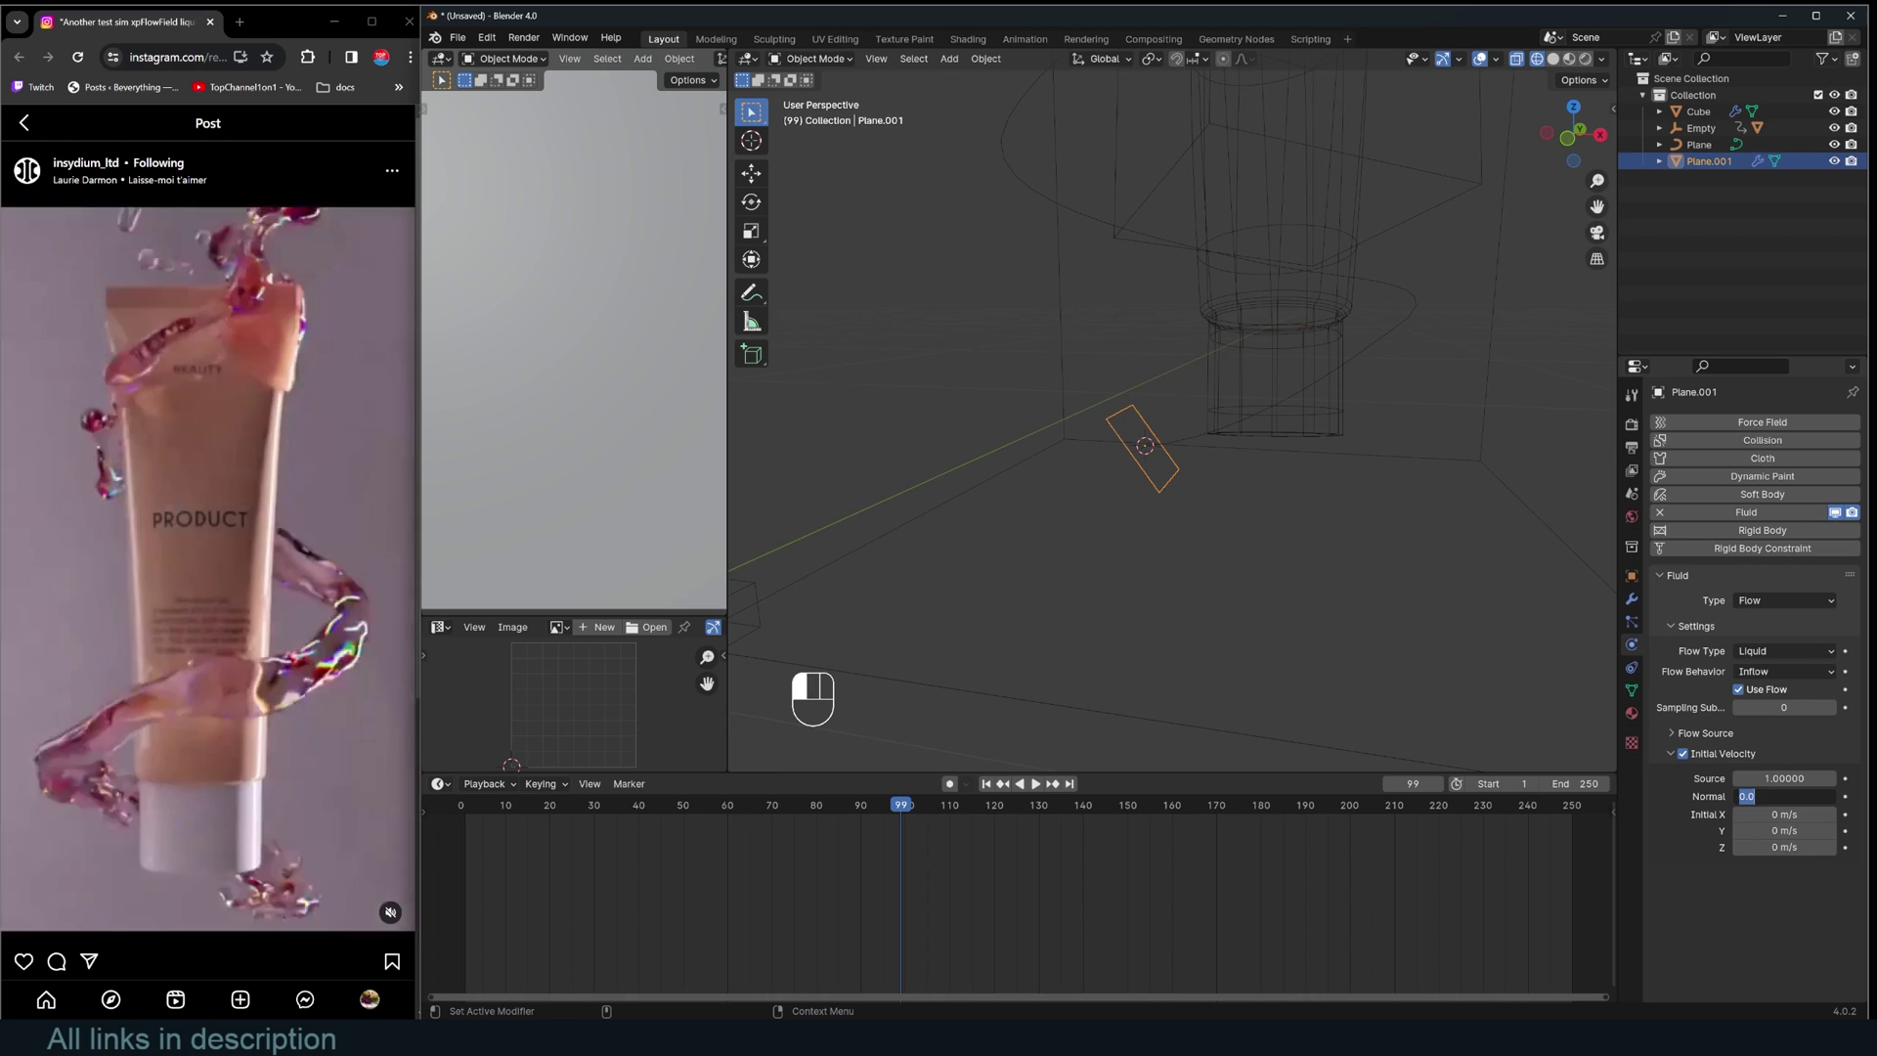
pyautogui.write('2')
pyautogui.press('Return')
# Play the fluid simulation from frame 0 to check the inflow, and stop playback.
pyautogui.press('KP_3')
pyautogui.scroll(-4, 1152, 421)
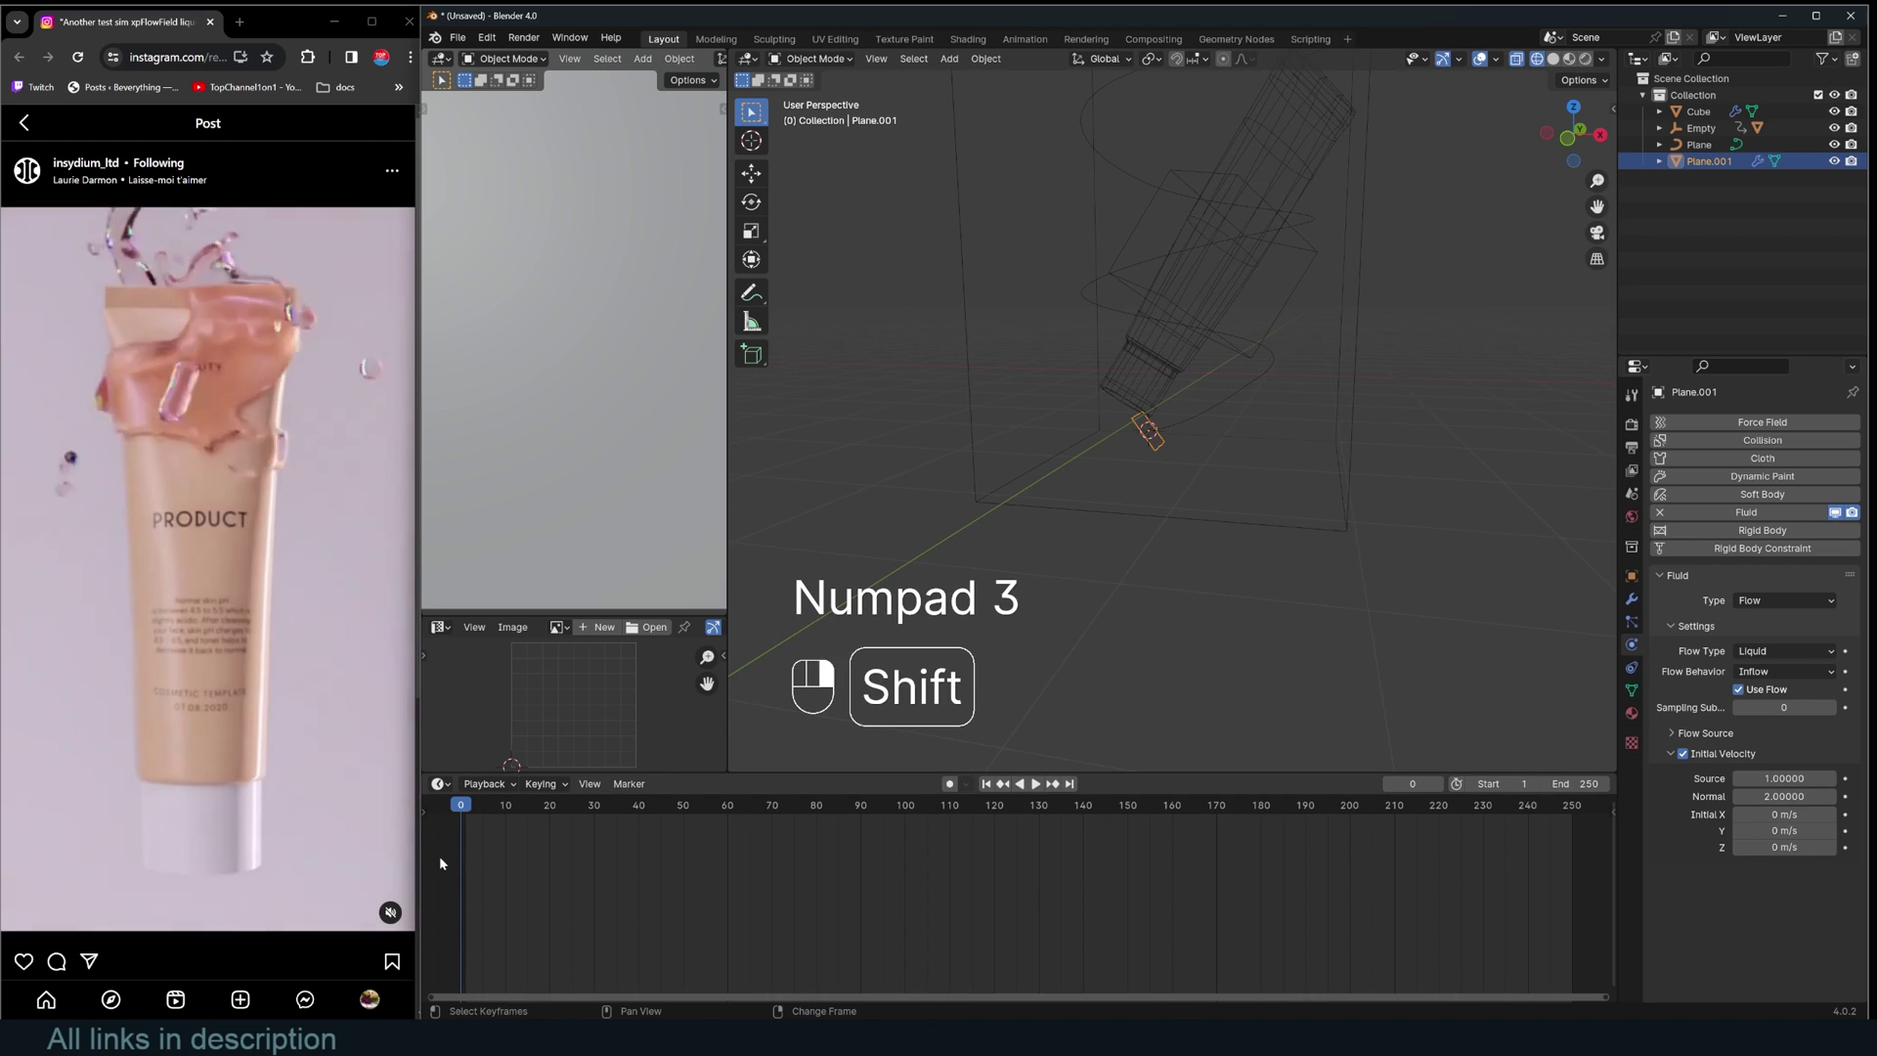
pyautogui.press('space')
pyautogui.press('Escape')
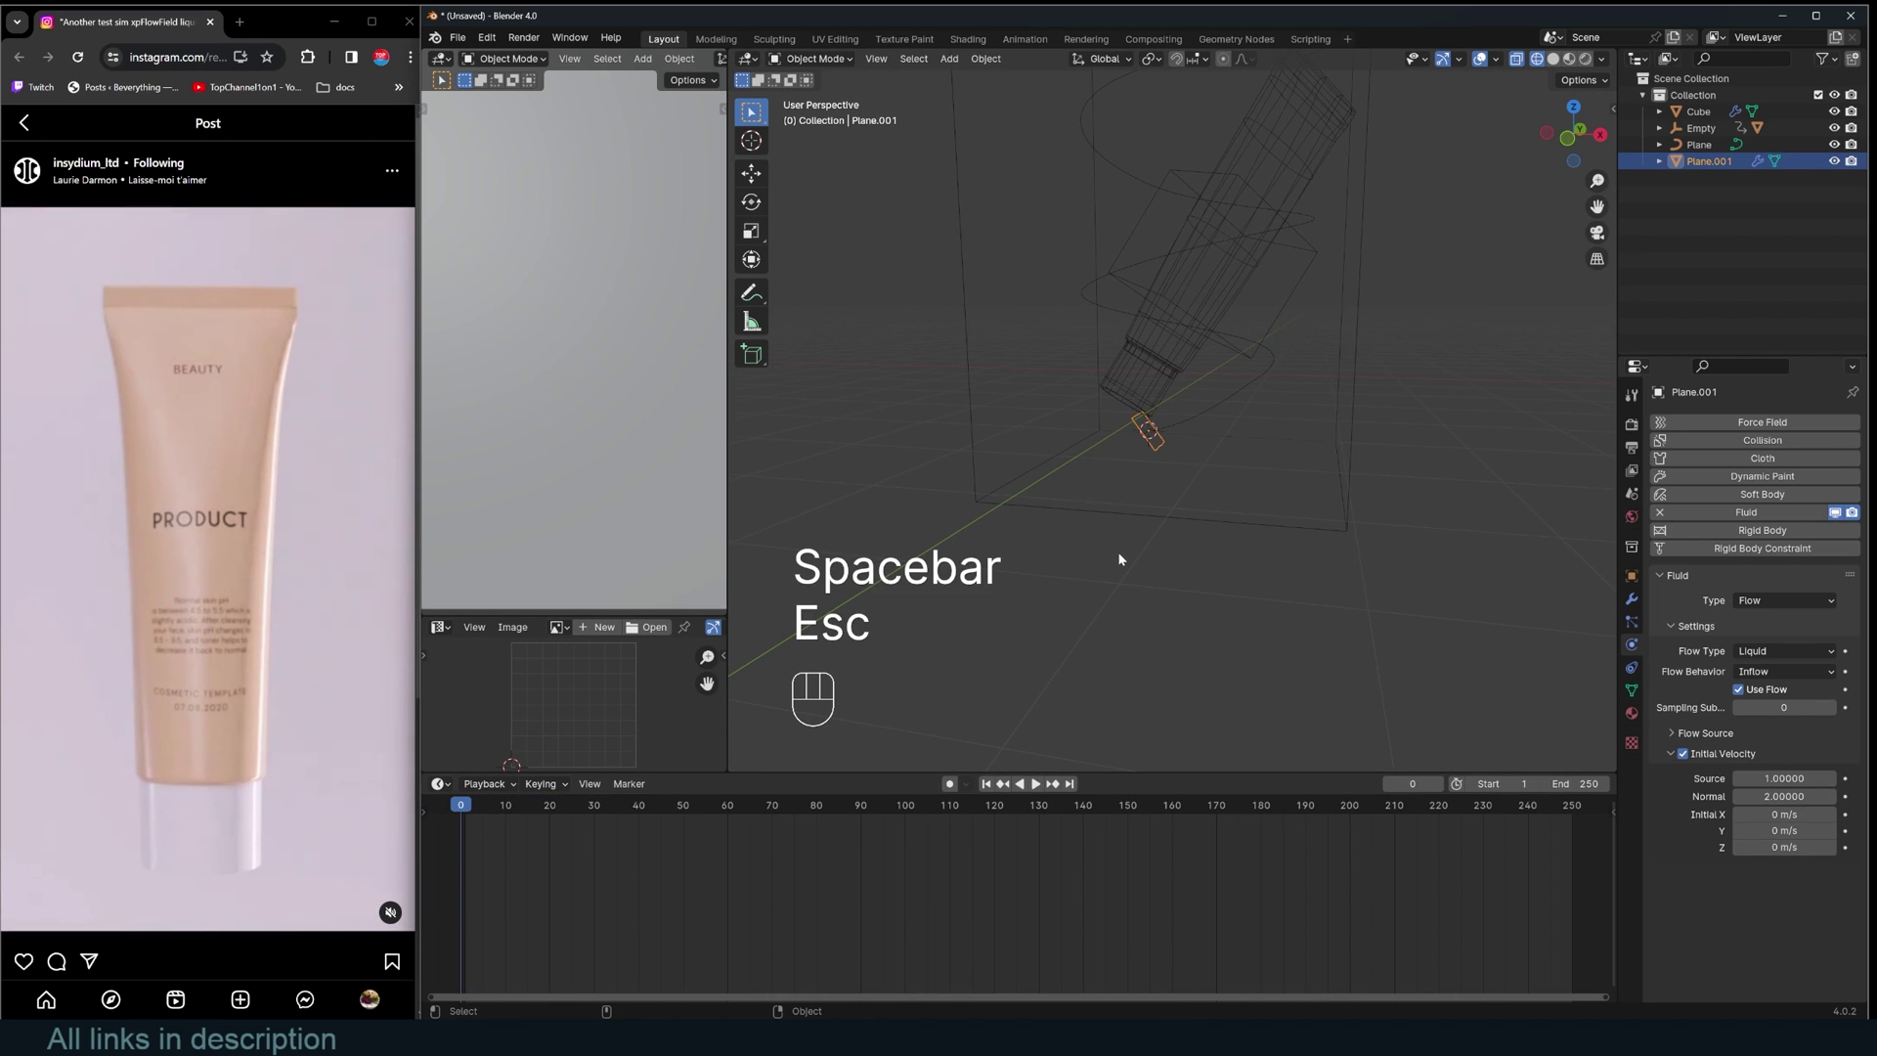
# Enable Is Planar in the plane's Flow Source settings and play the fluid simulation.
pyautogui.scroll(1, 1124, 557)
pyautogui.click(1227, 552)
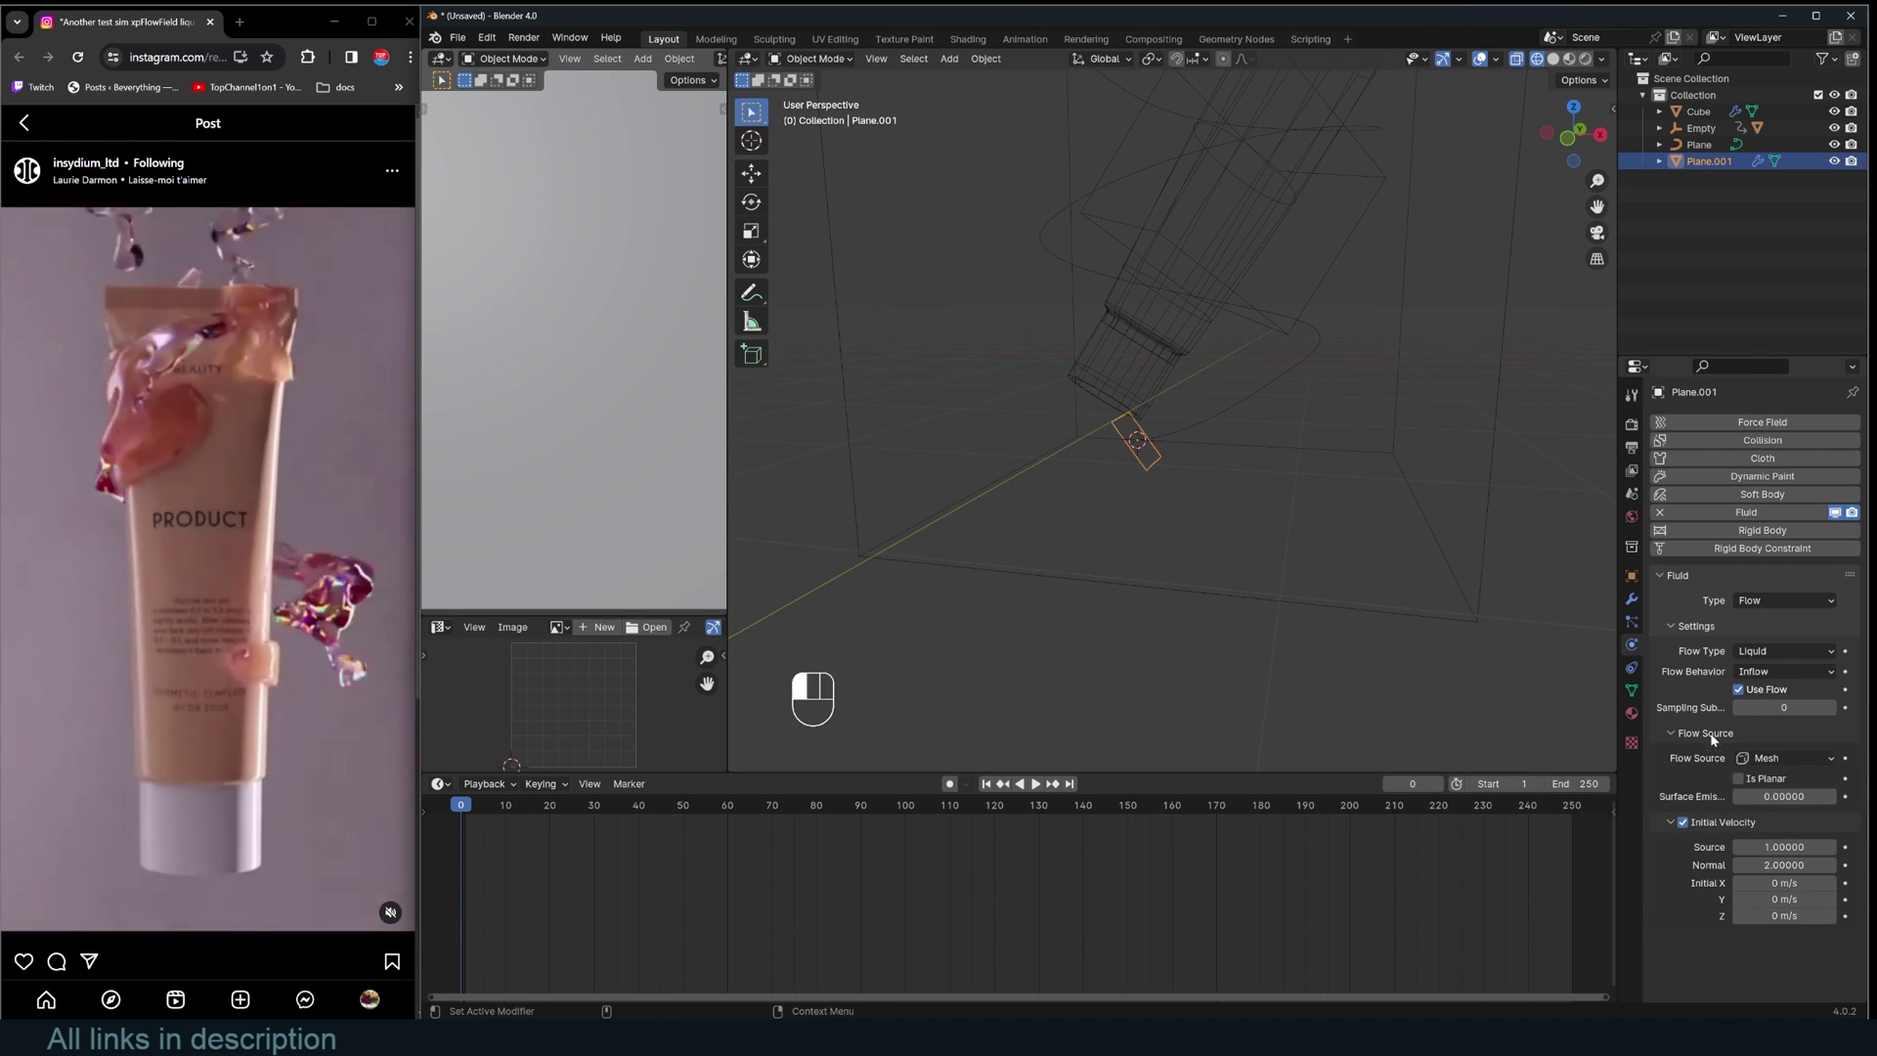
pyautogui.click(1673, 733)
pyautogui.press('space')
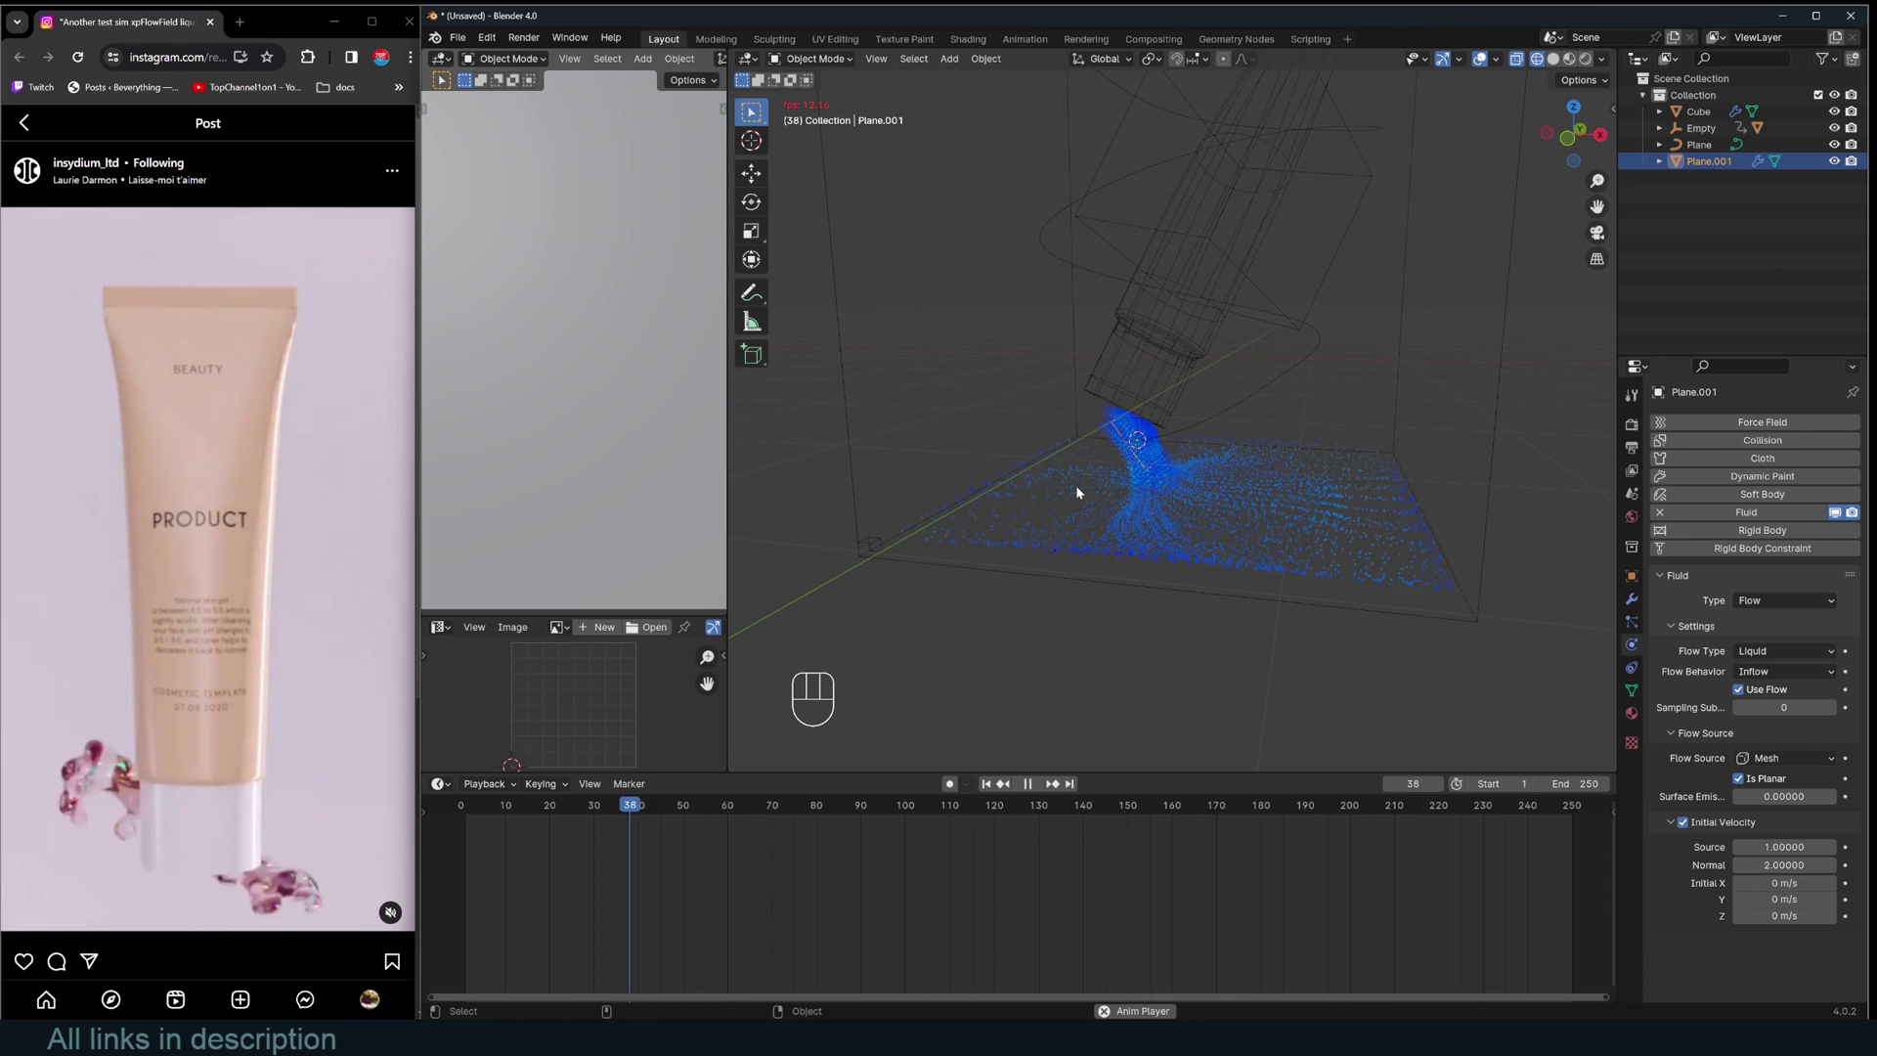
# Stop playback and set the fluid domain's Gravity field weight to 0.
pyautogui.press('Escape')
pyautogui.click(1009, 555)
pyautogui.click(1010, 569)
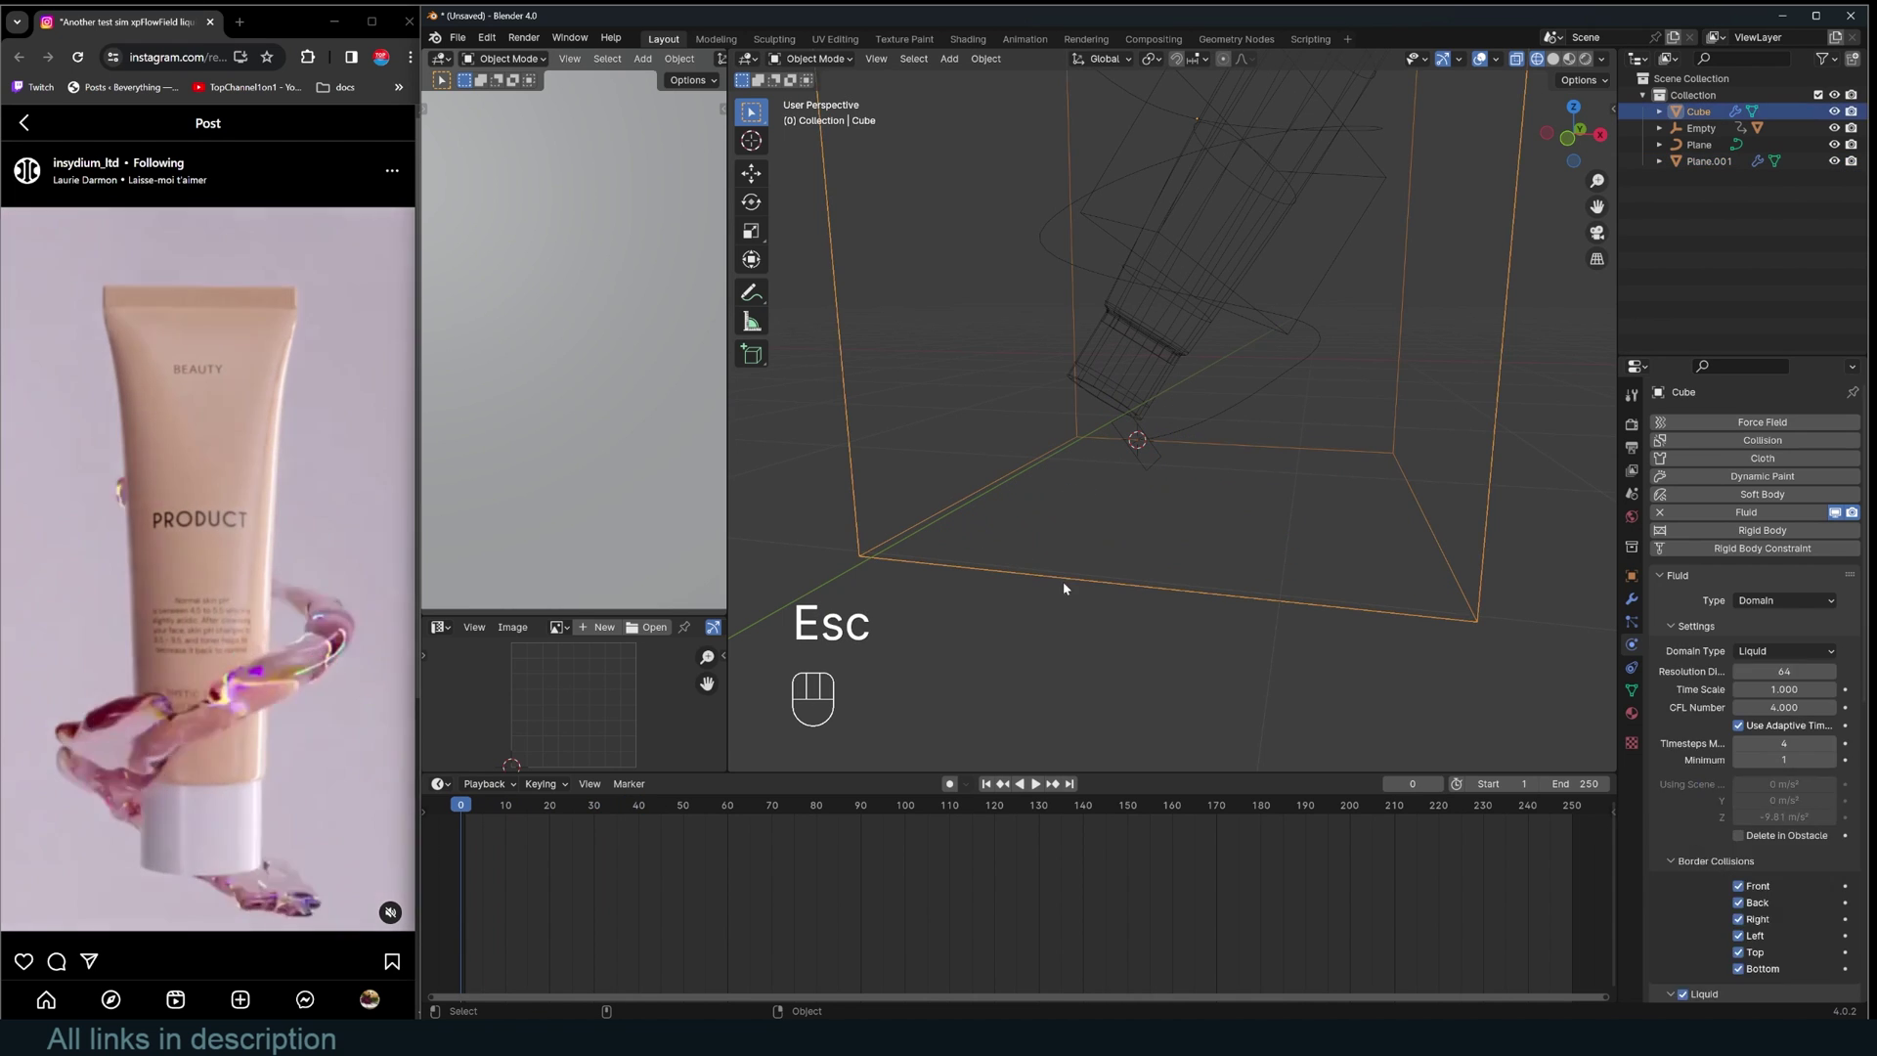
pyautogui.scroll(-10, 1762, 934)
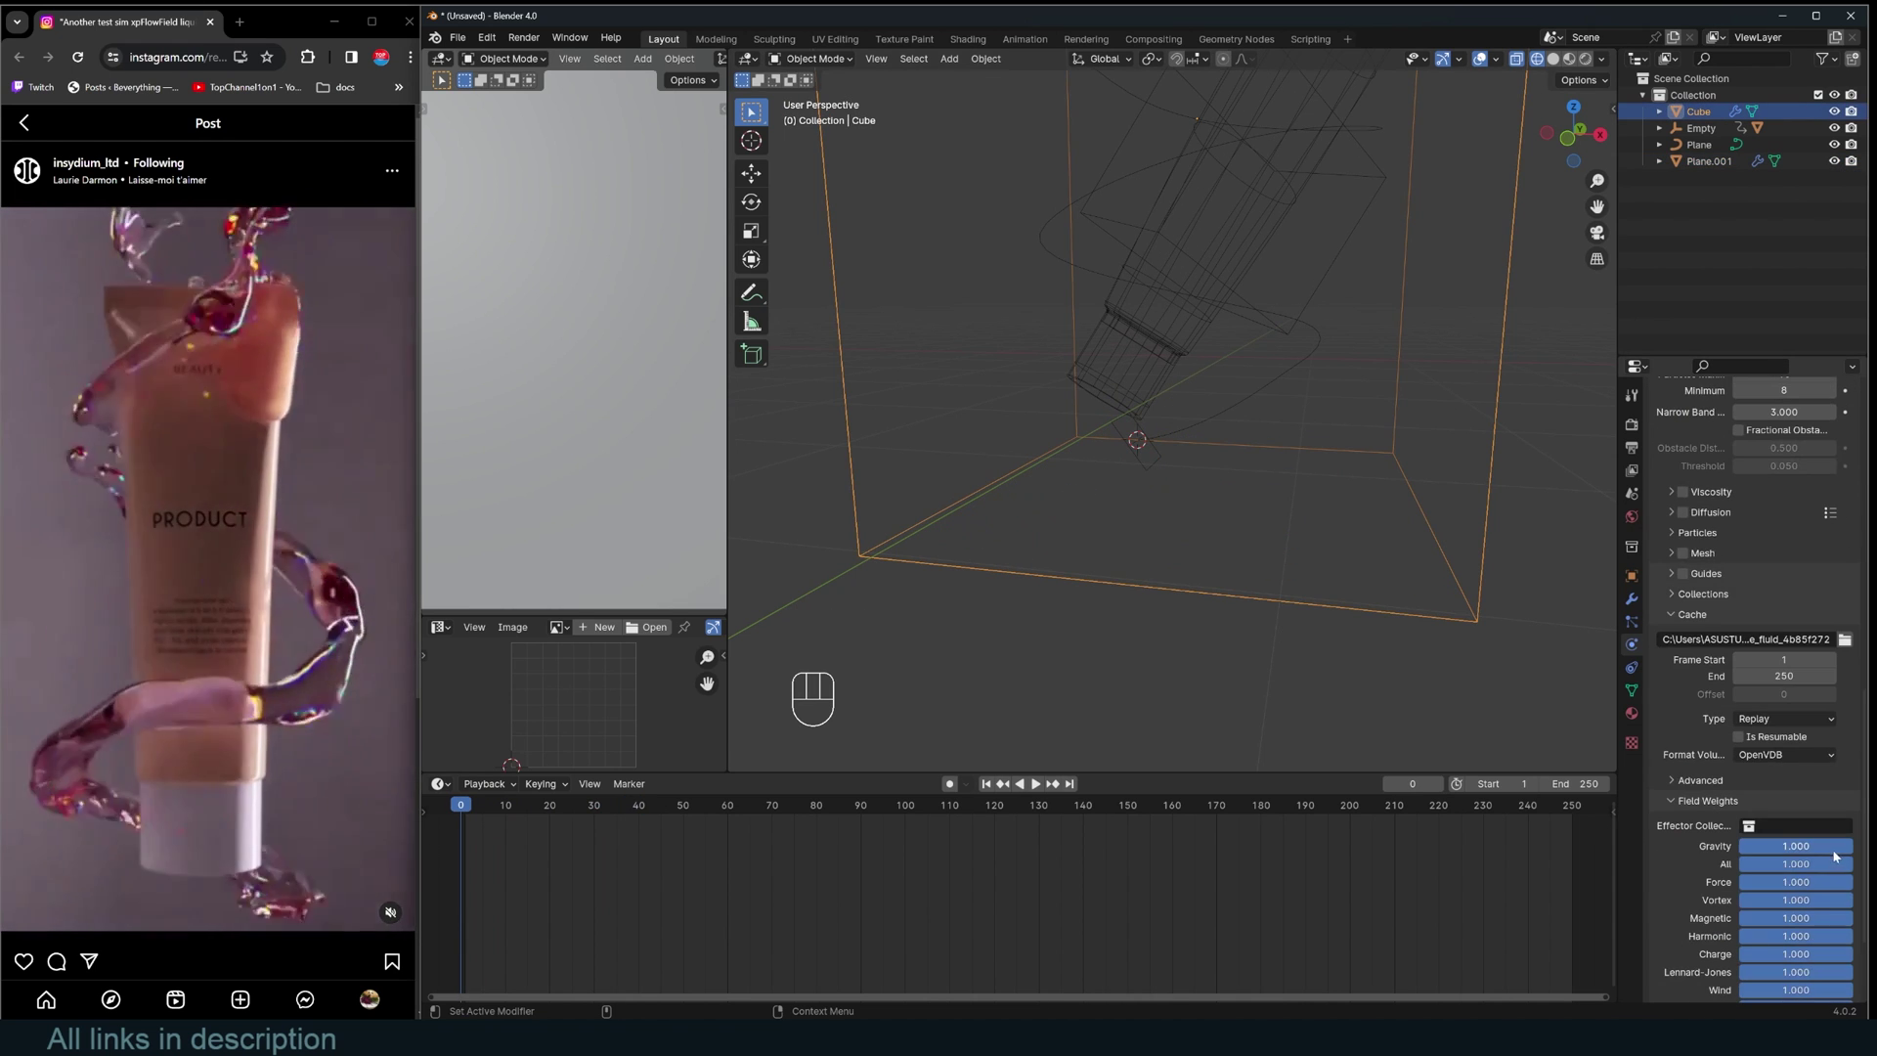
pyautogui.moveTo(1833, 852); pyautogui.dragTo(1738, 847)
# Play the fluid simulation, check the flow from the side and from above, and stop playback.
pyautogui.press('space')
pyautogui.scroll(-4, 1310, 602)
pyautogui.press('`')
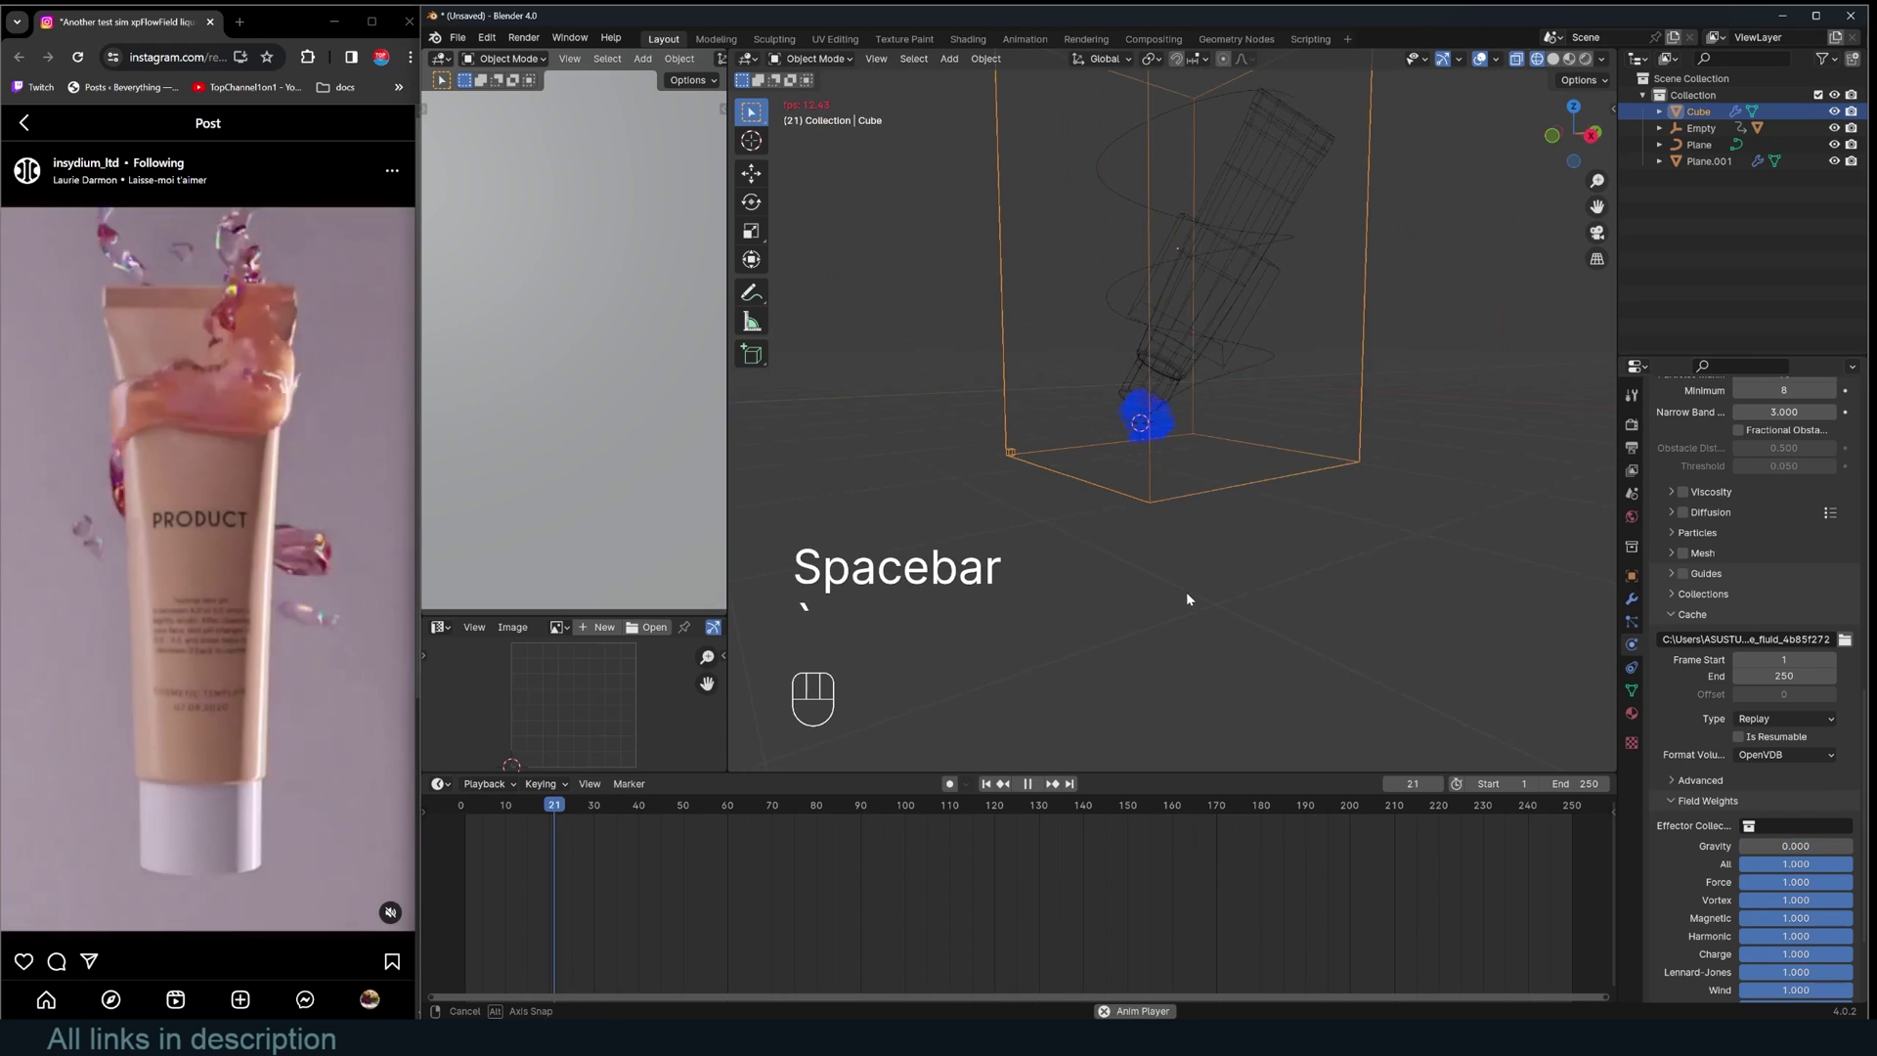
pyautogui.press('KP_7')
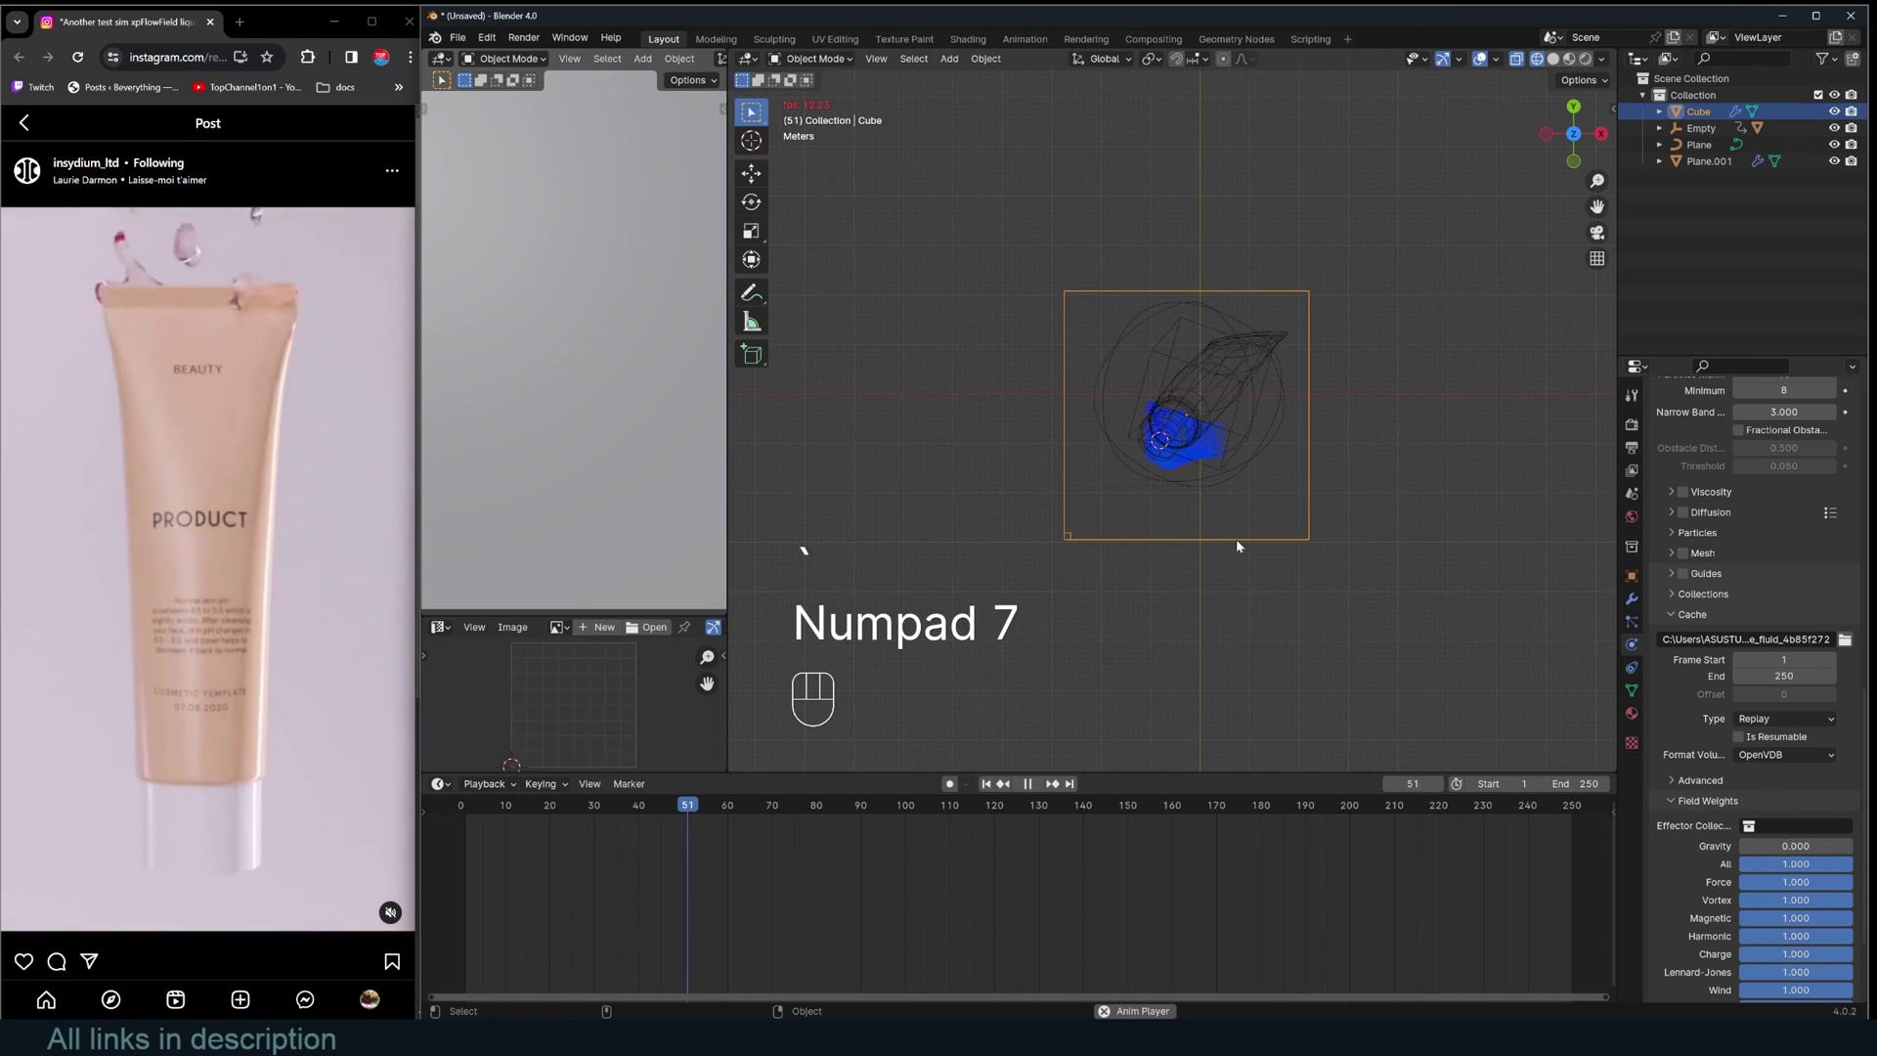
pyautogui.press('Escape')
# Add a Force-type force field to the spiral curve and set its Shape to Curve.
pyautogui.press('`')
pyautogui.click(1235, 418)
pyautogui.click(1239, 410)
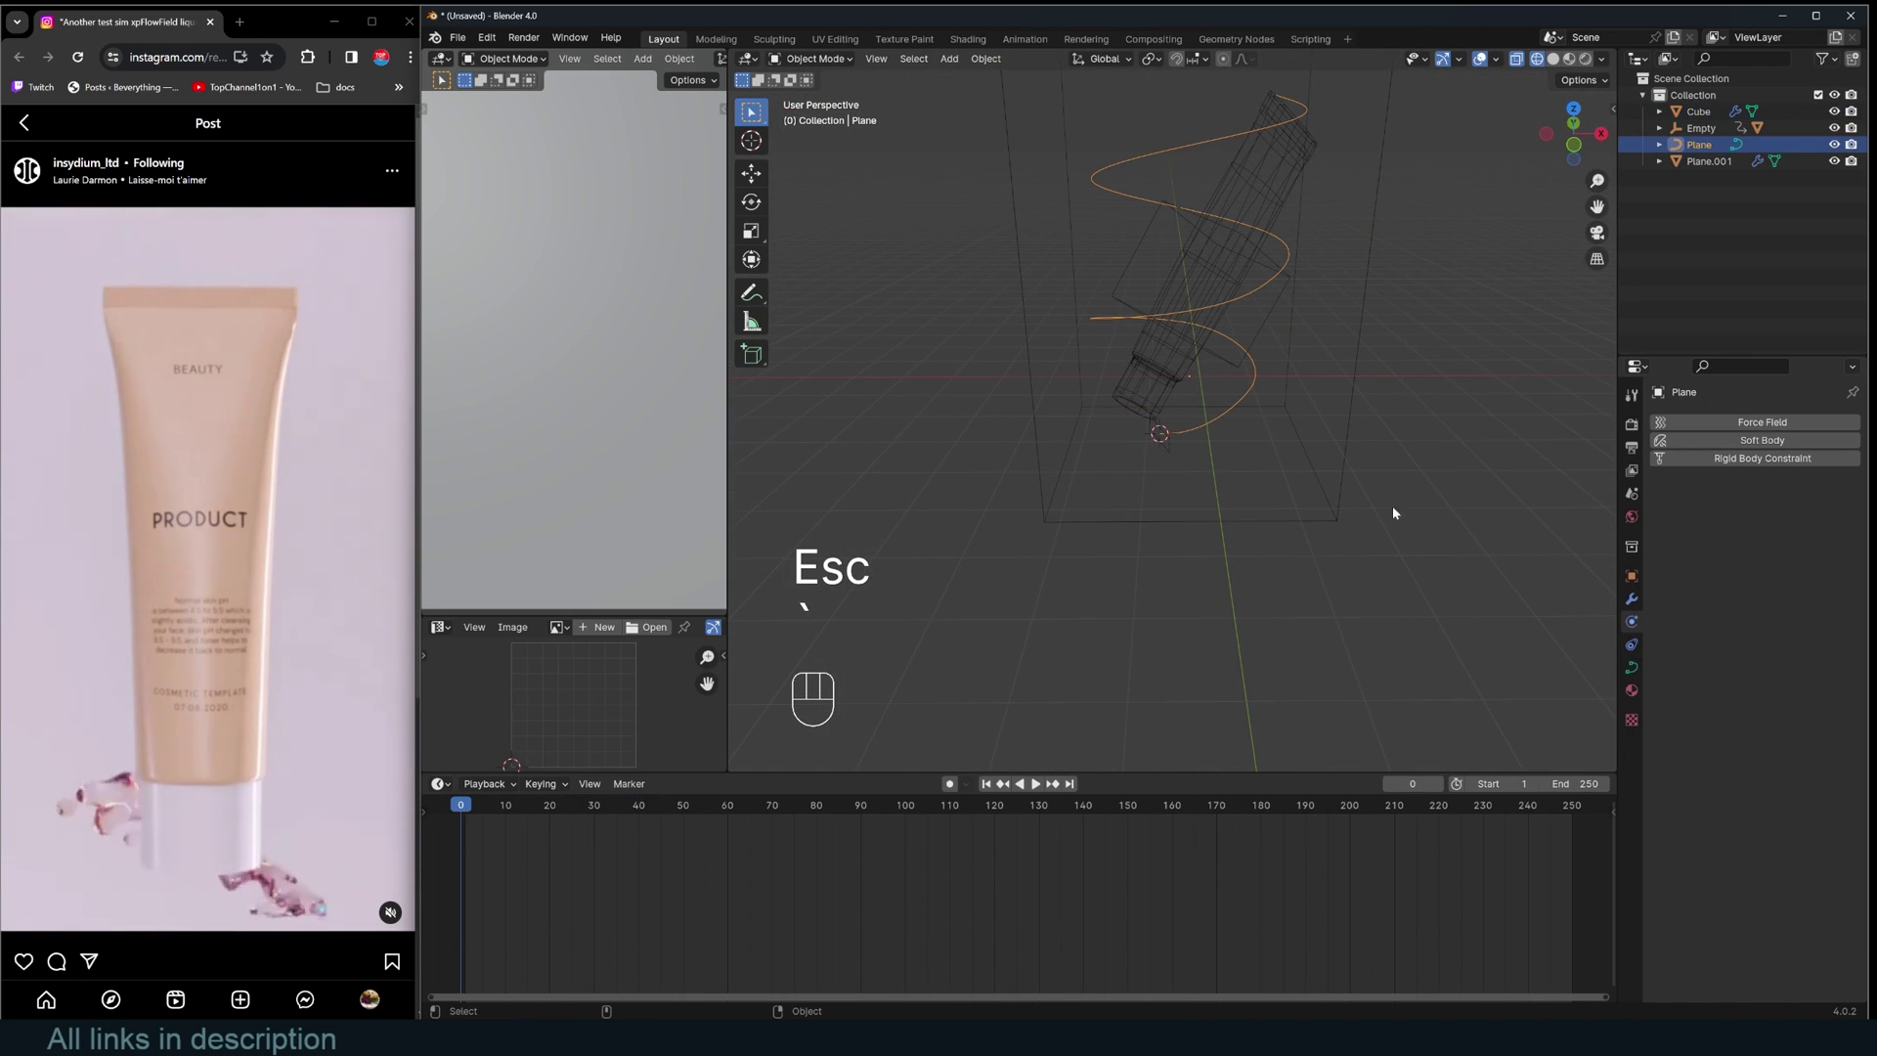
pyautogui.click(1789, 423)
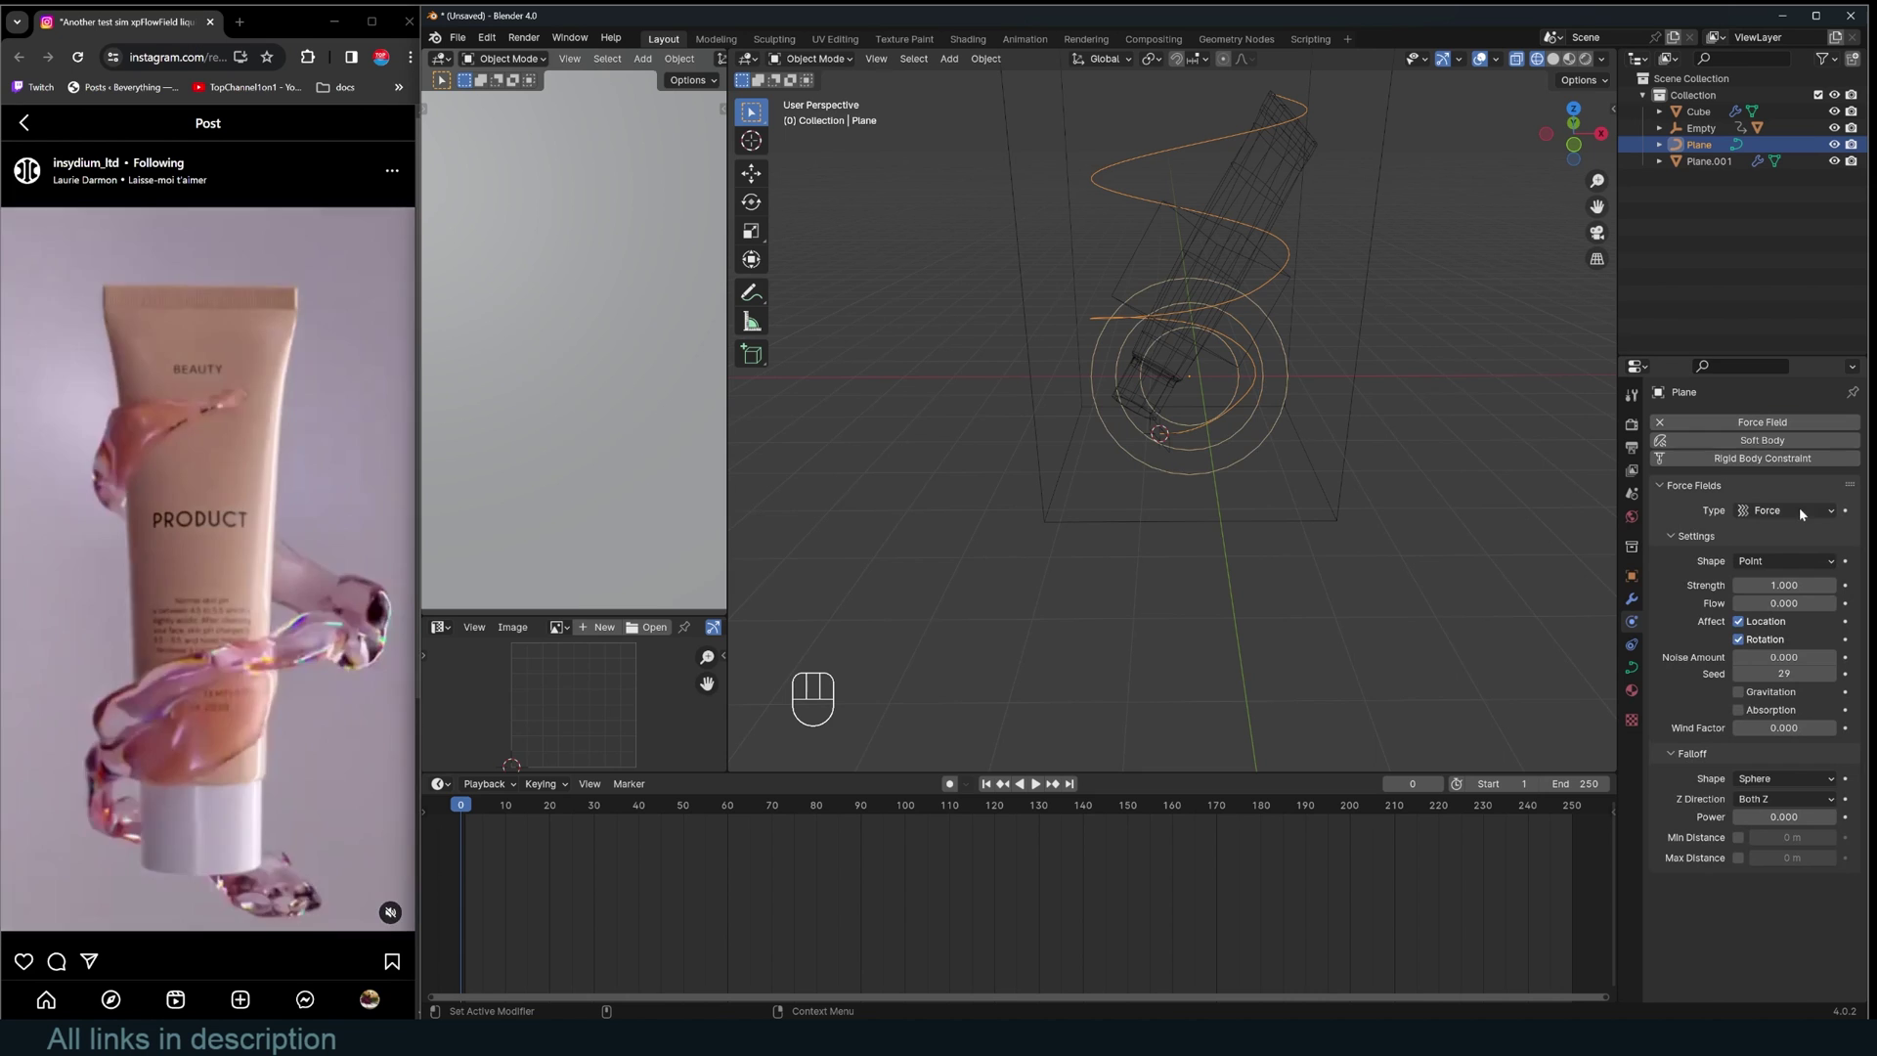
pyautogui.click(1736, 561)
pyautogui.click(1768, 635)
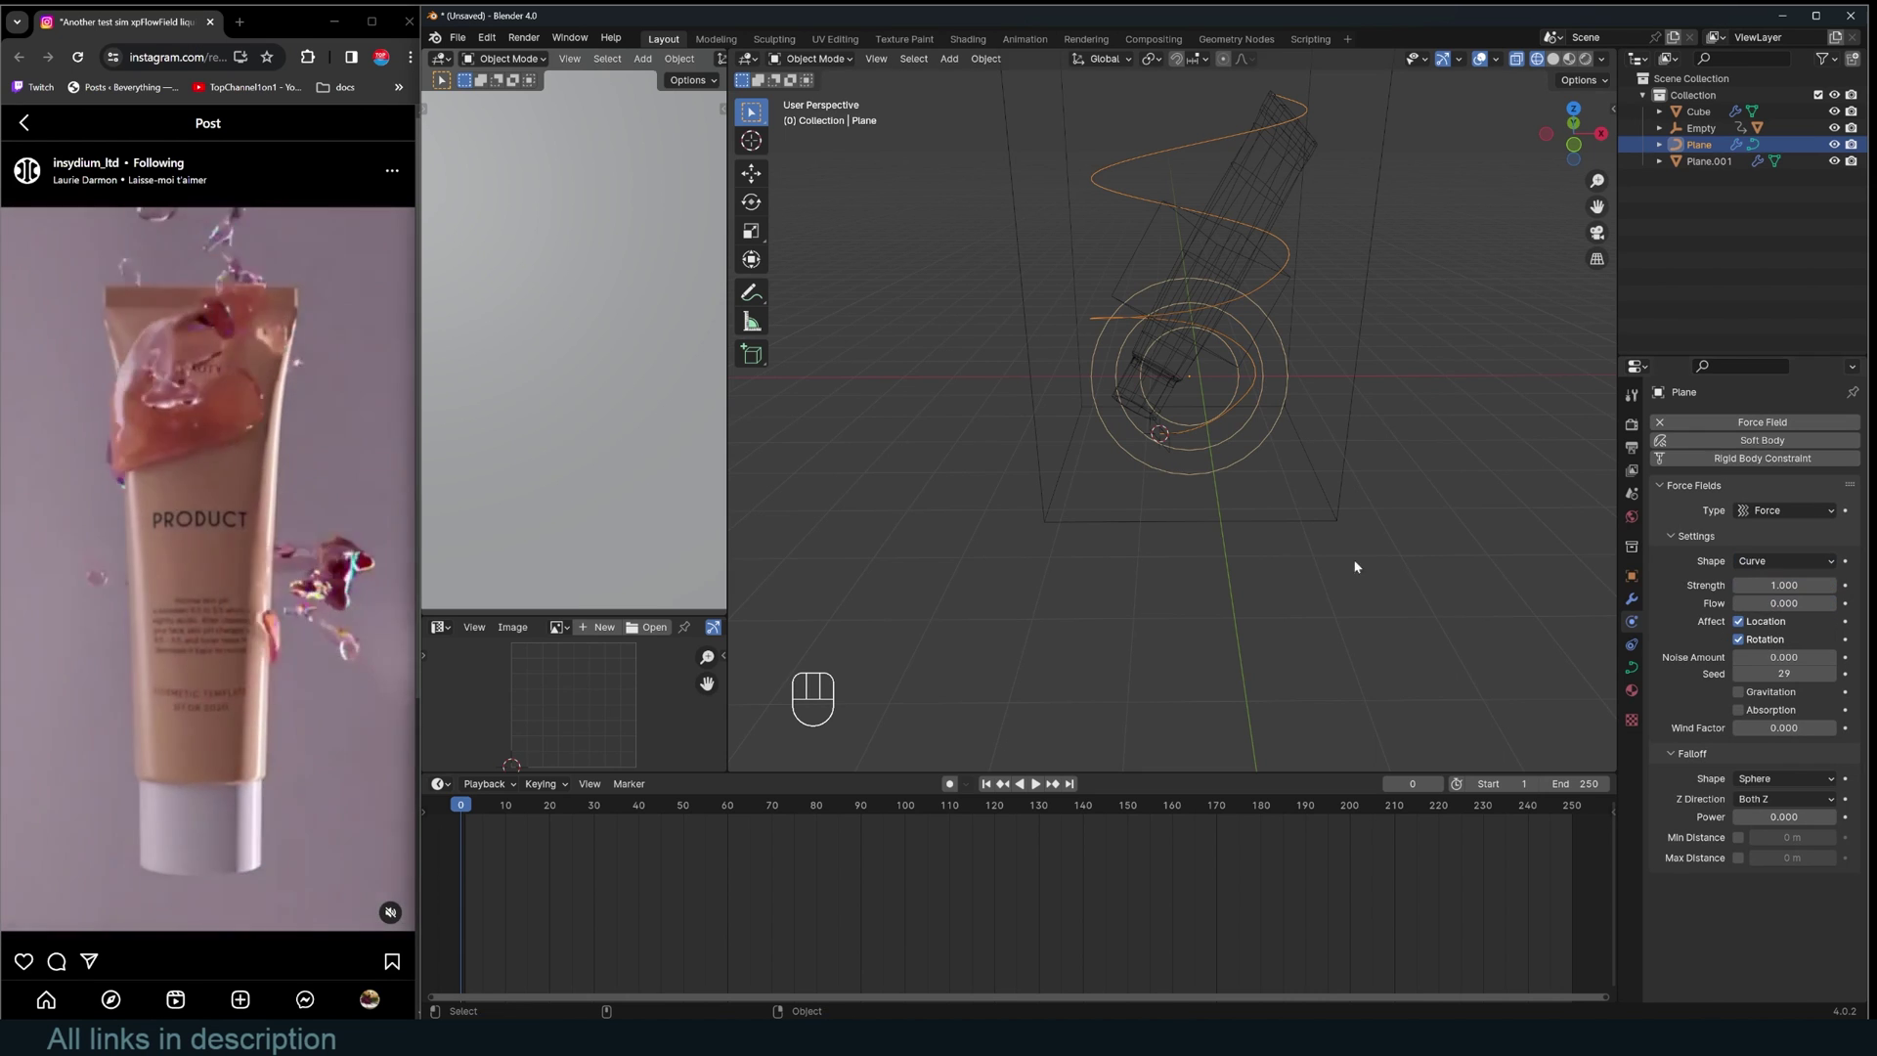
# Set the curve force field's Strength to -5 and play the simulation, viewing the flow around the tube.
pyautogui.press('space')
pyautogui.press('Escape')
pyautogui.scroll(2, 1146, 561)
pyautogui.moveTo(1207, 518); pyautogui.dragTo(1240, 483, button='middle')
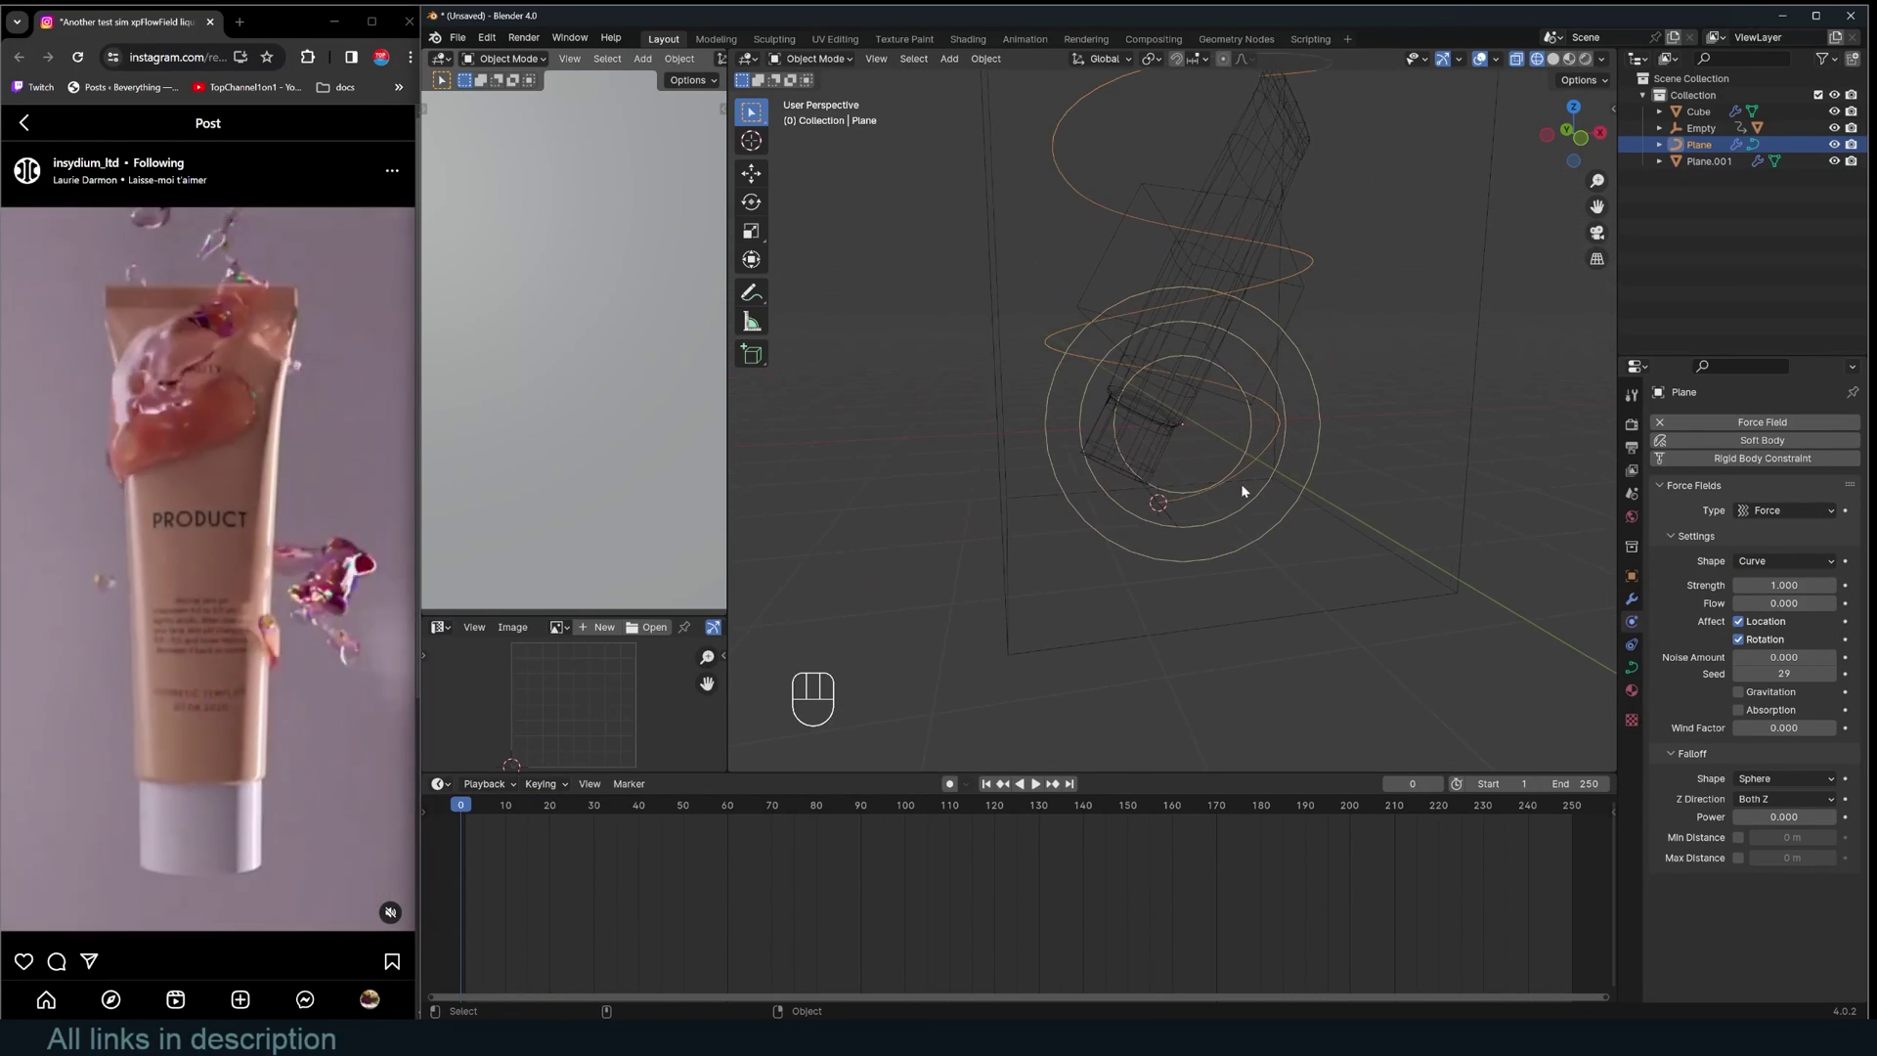
pyautogui.scroll(1, 1240, 483)
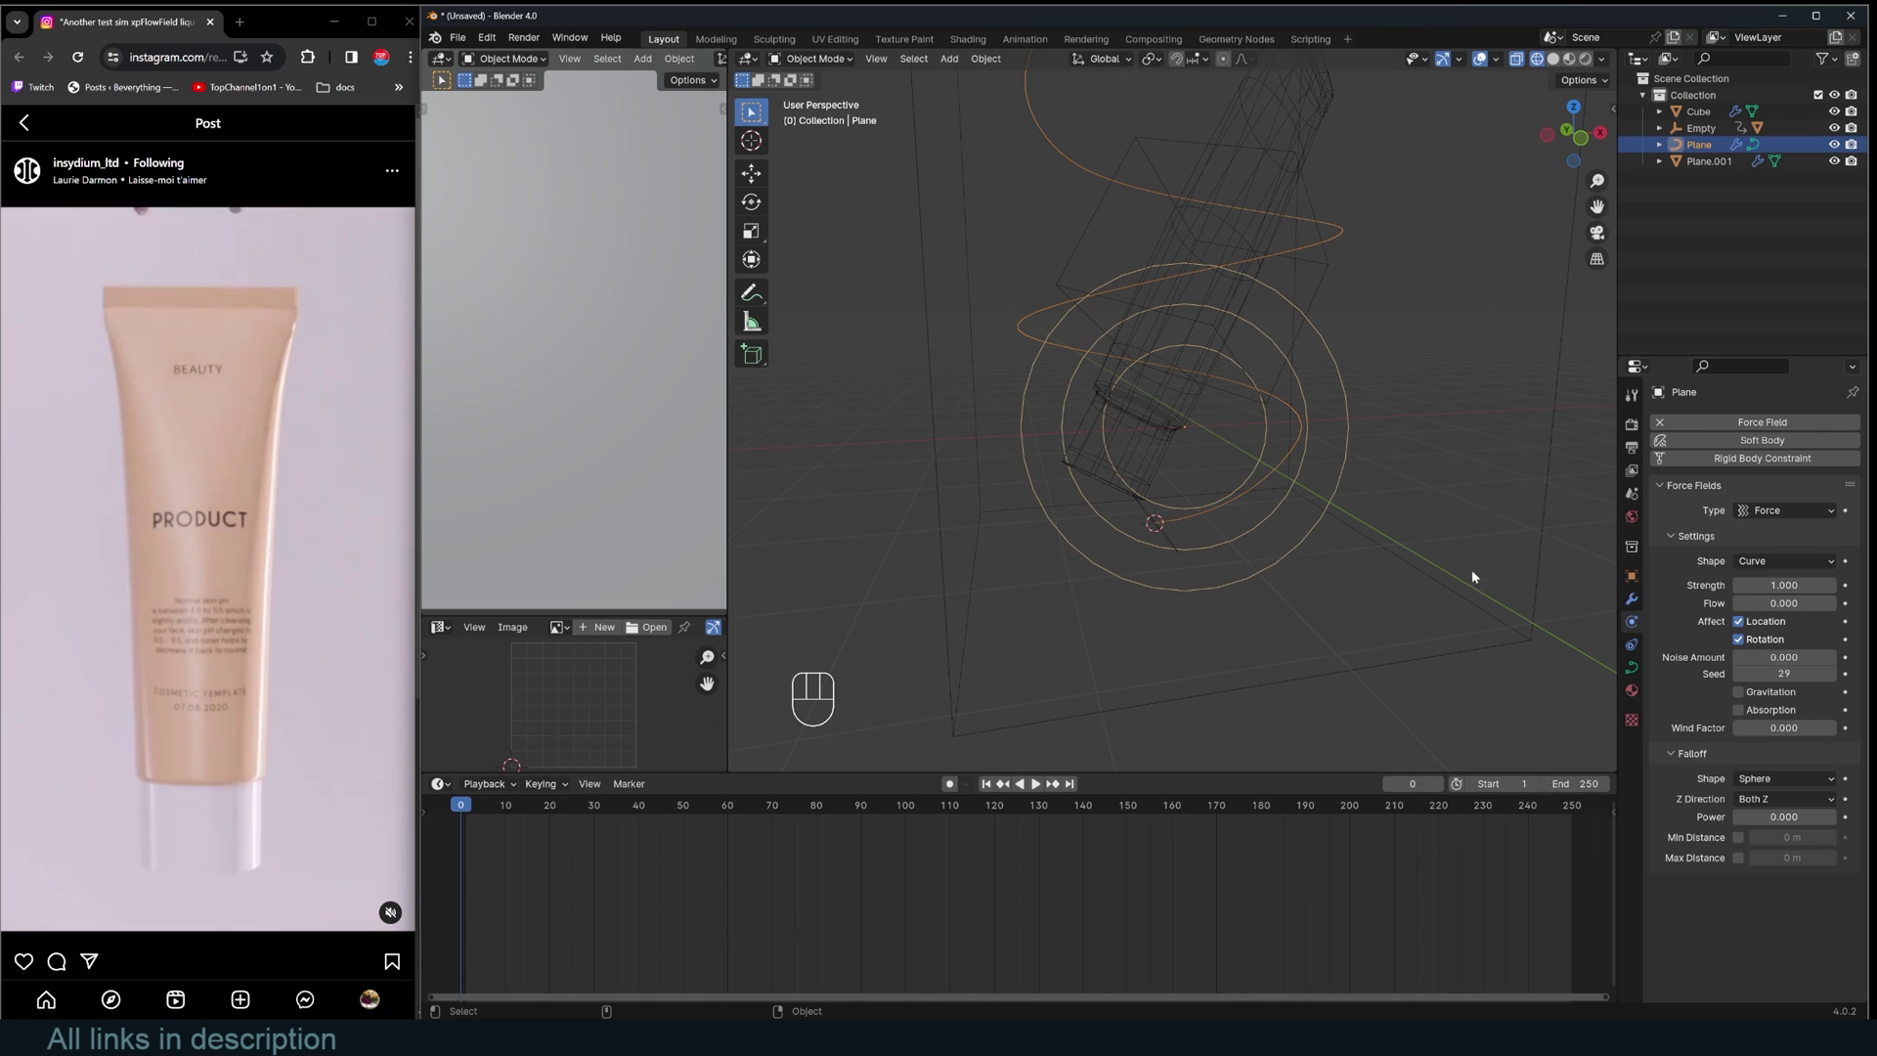
pyautogui.click(1785, 585)
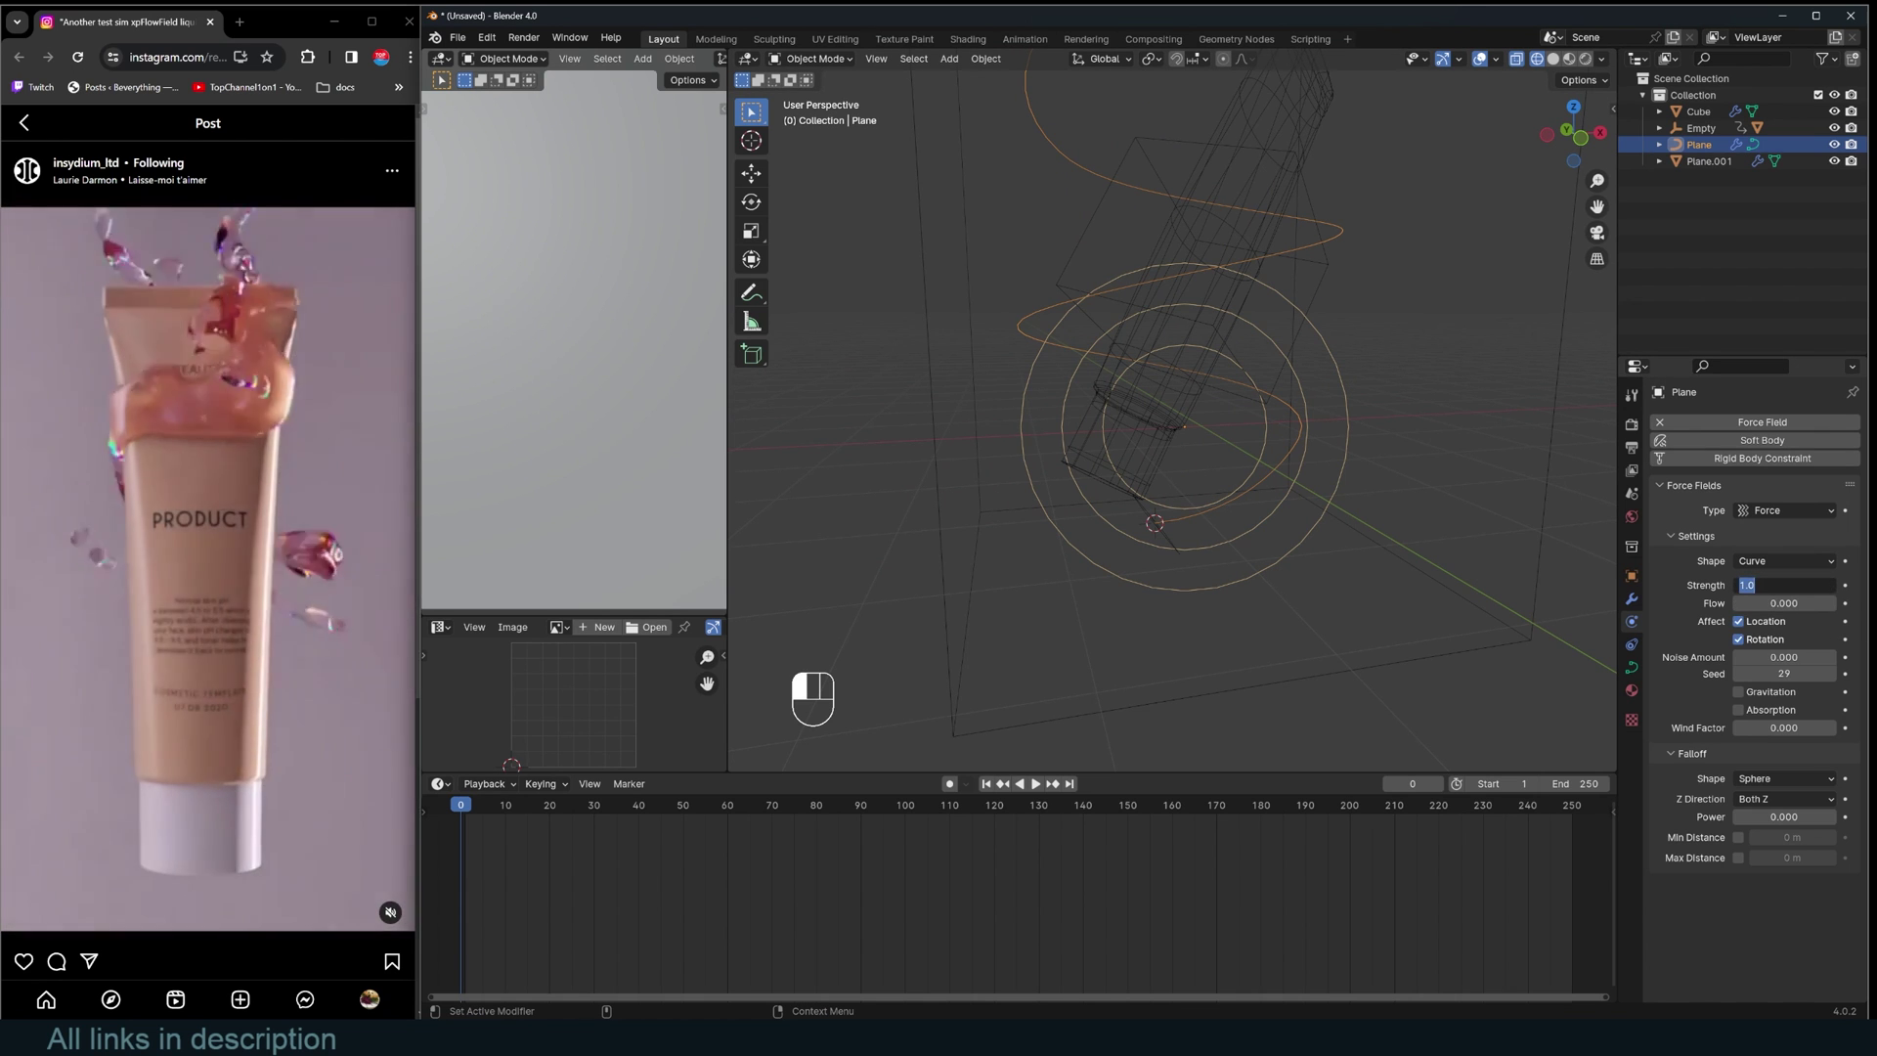
pyautogui.write('-5')
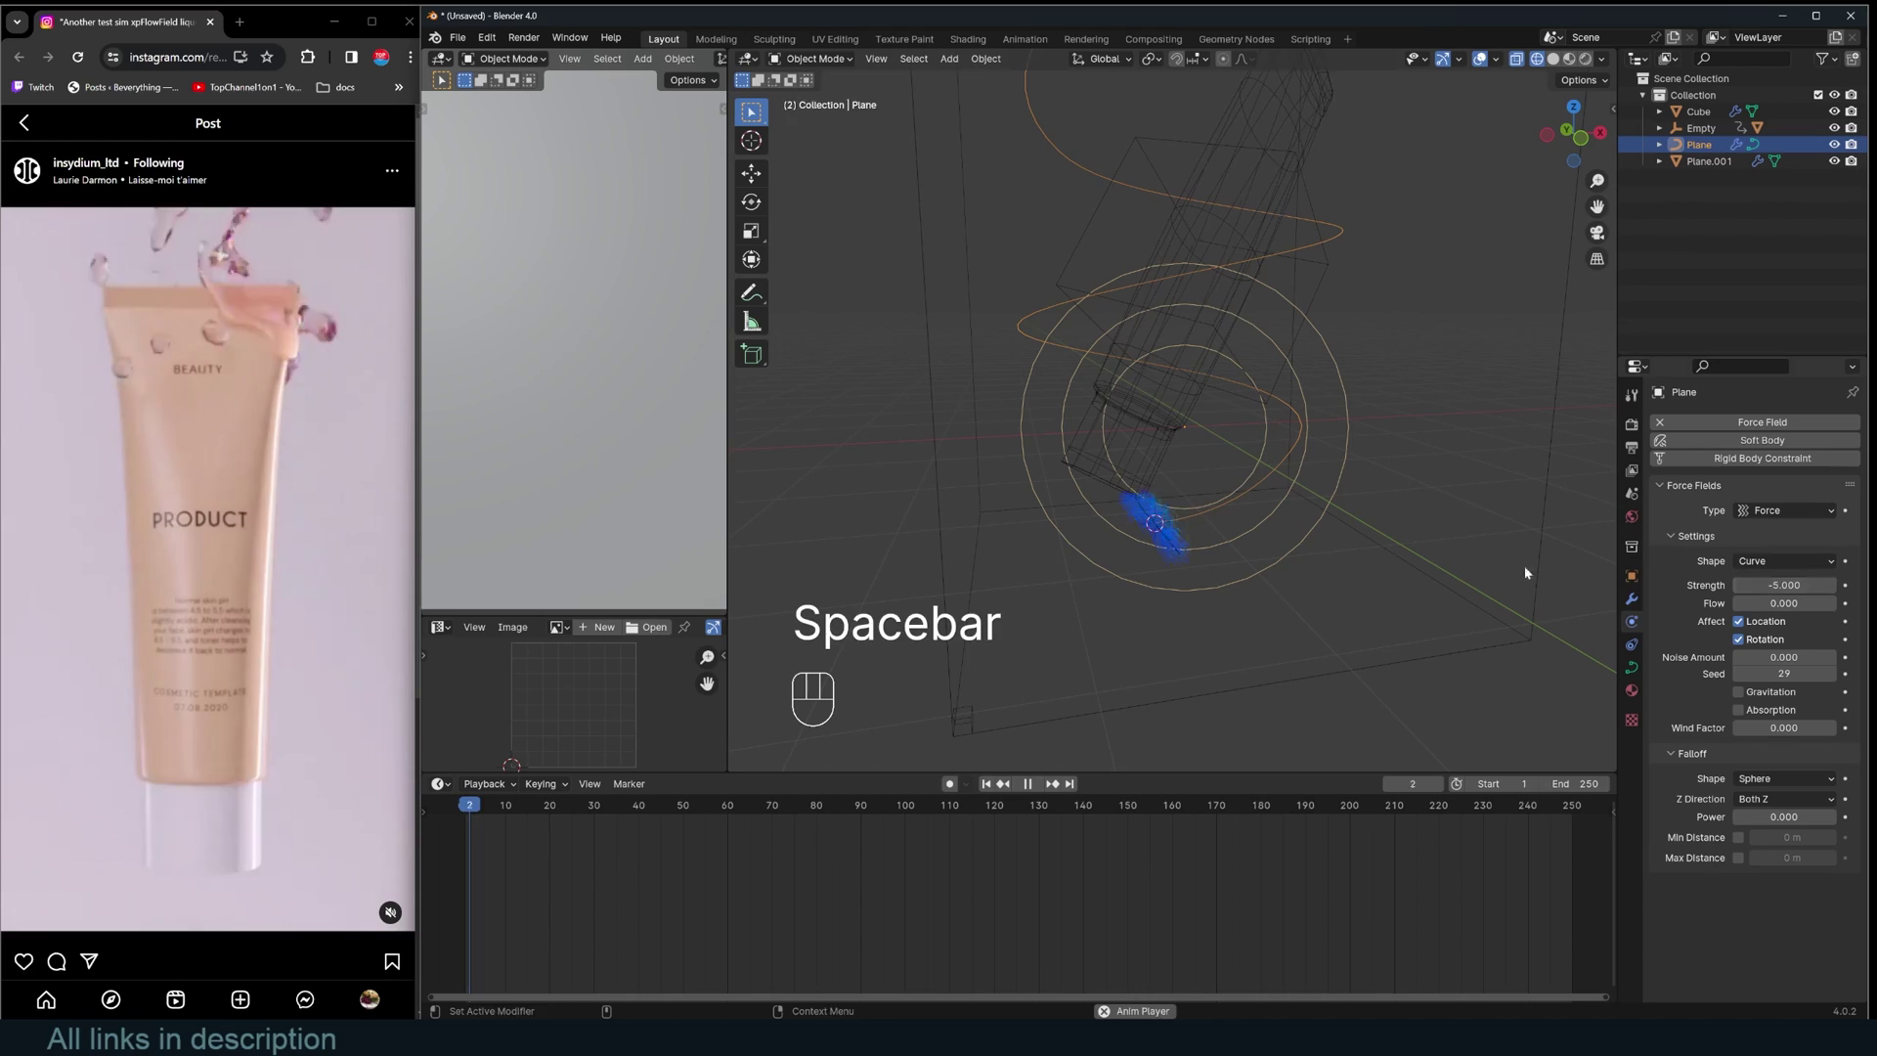
pyautogui.moveTo(1395, 578); pyautogui.dragTo(1433, 645, button='middle')
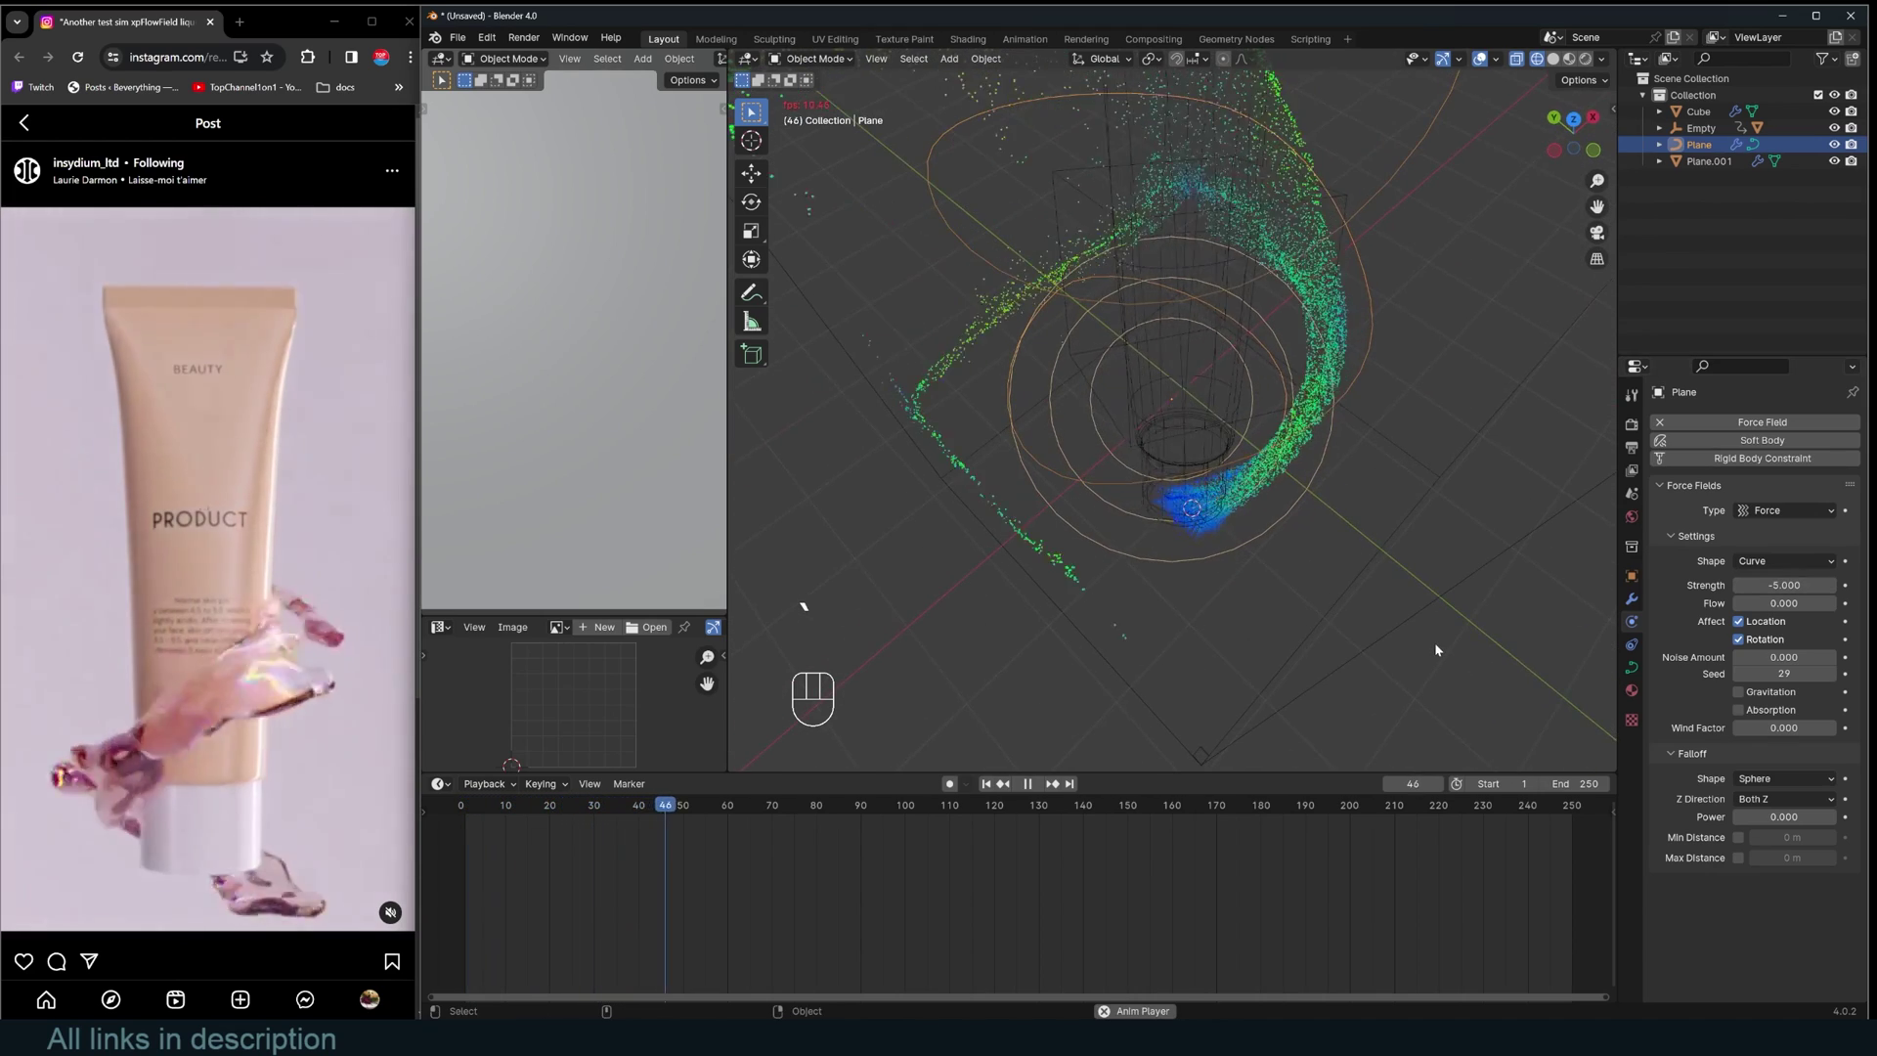
# Set the force field's Strength to -1, play the simulation in top view, and set Flow to 0.5.
pyautogui.press('space')
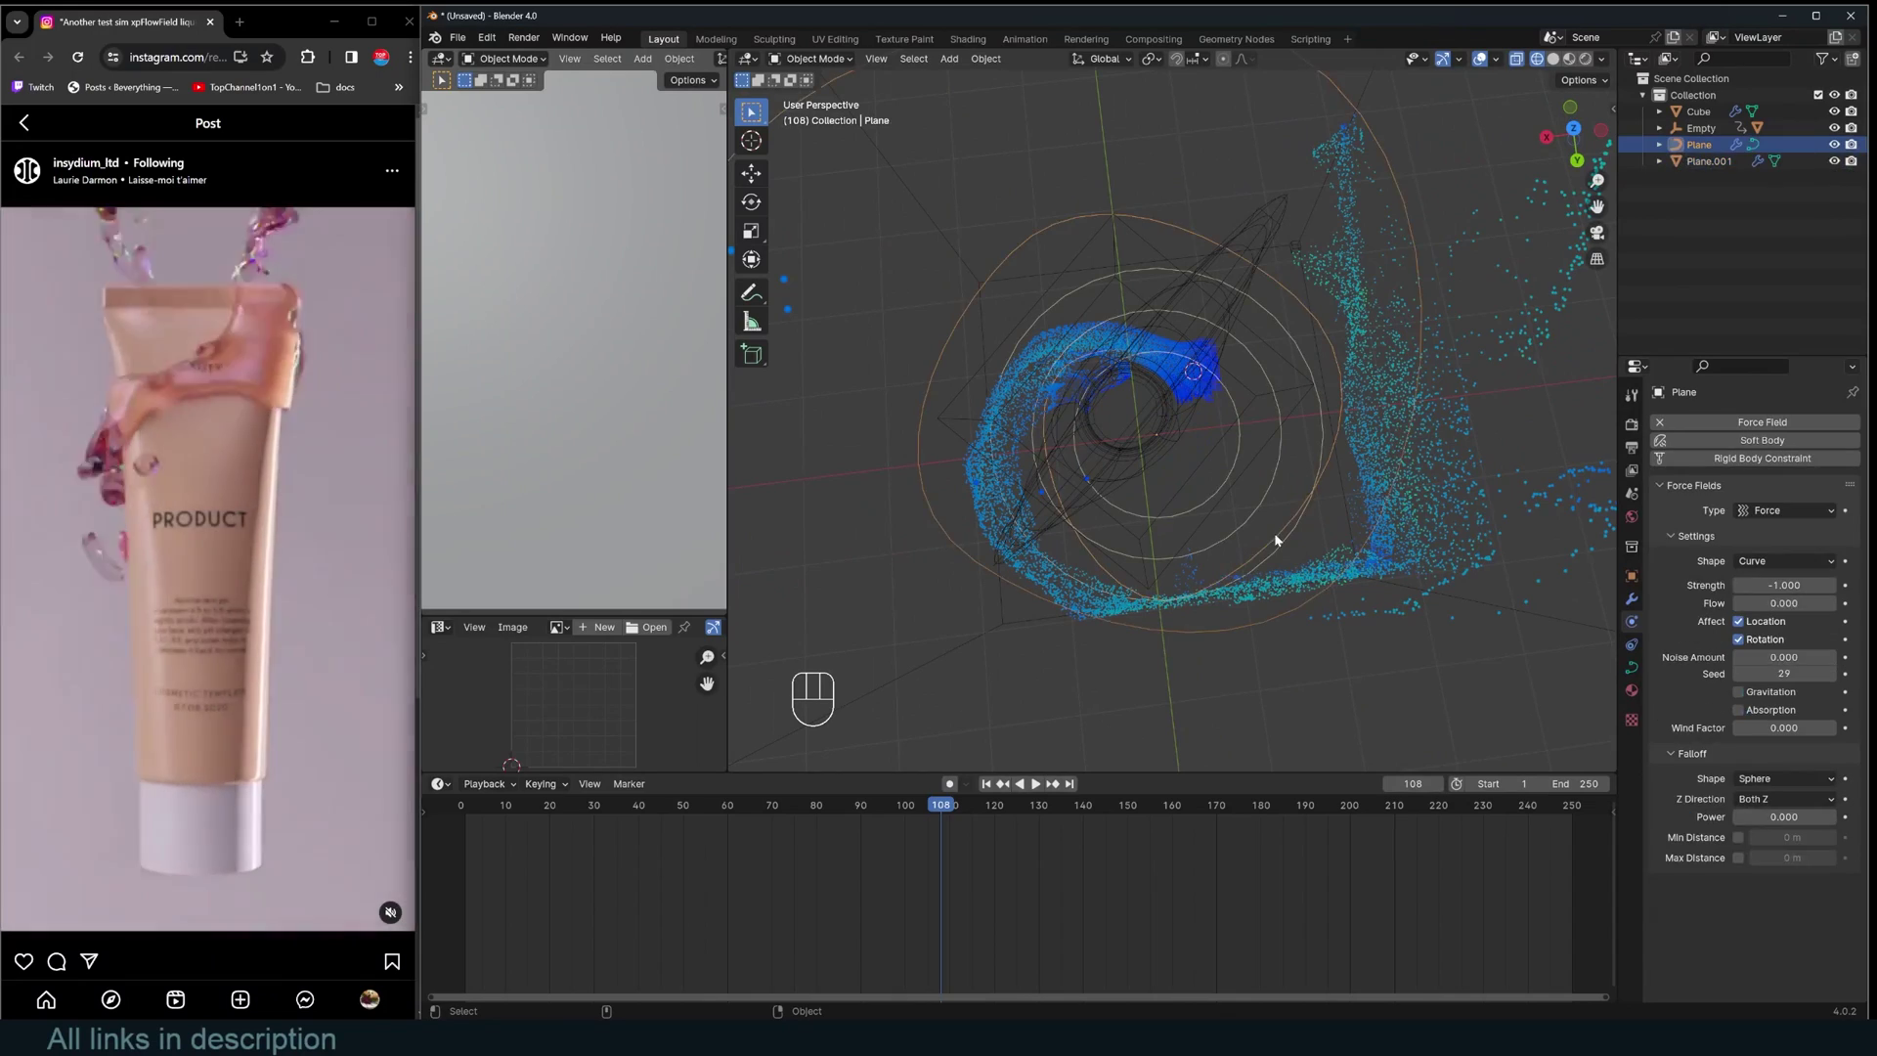
pyautogui.press('KP_7')
pyautogui.press('space')
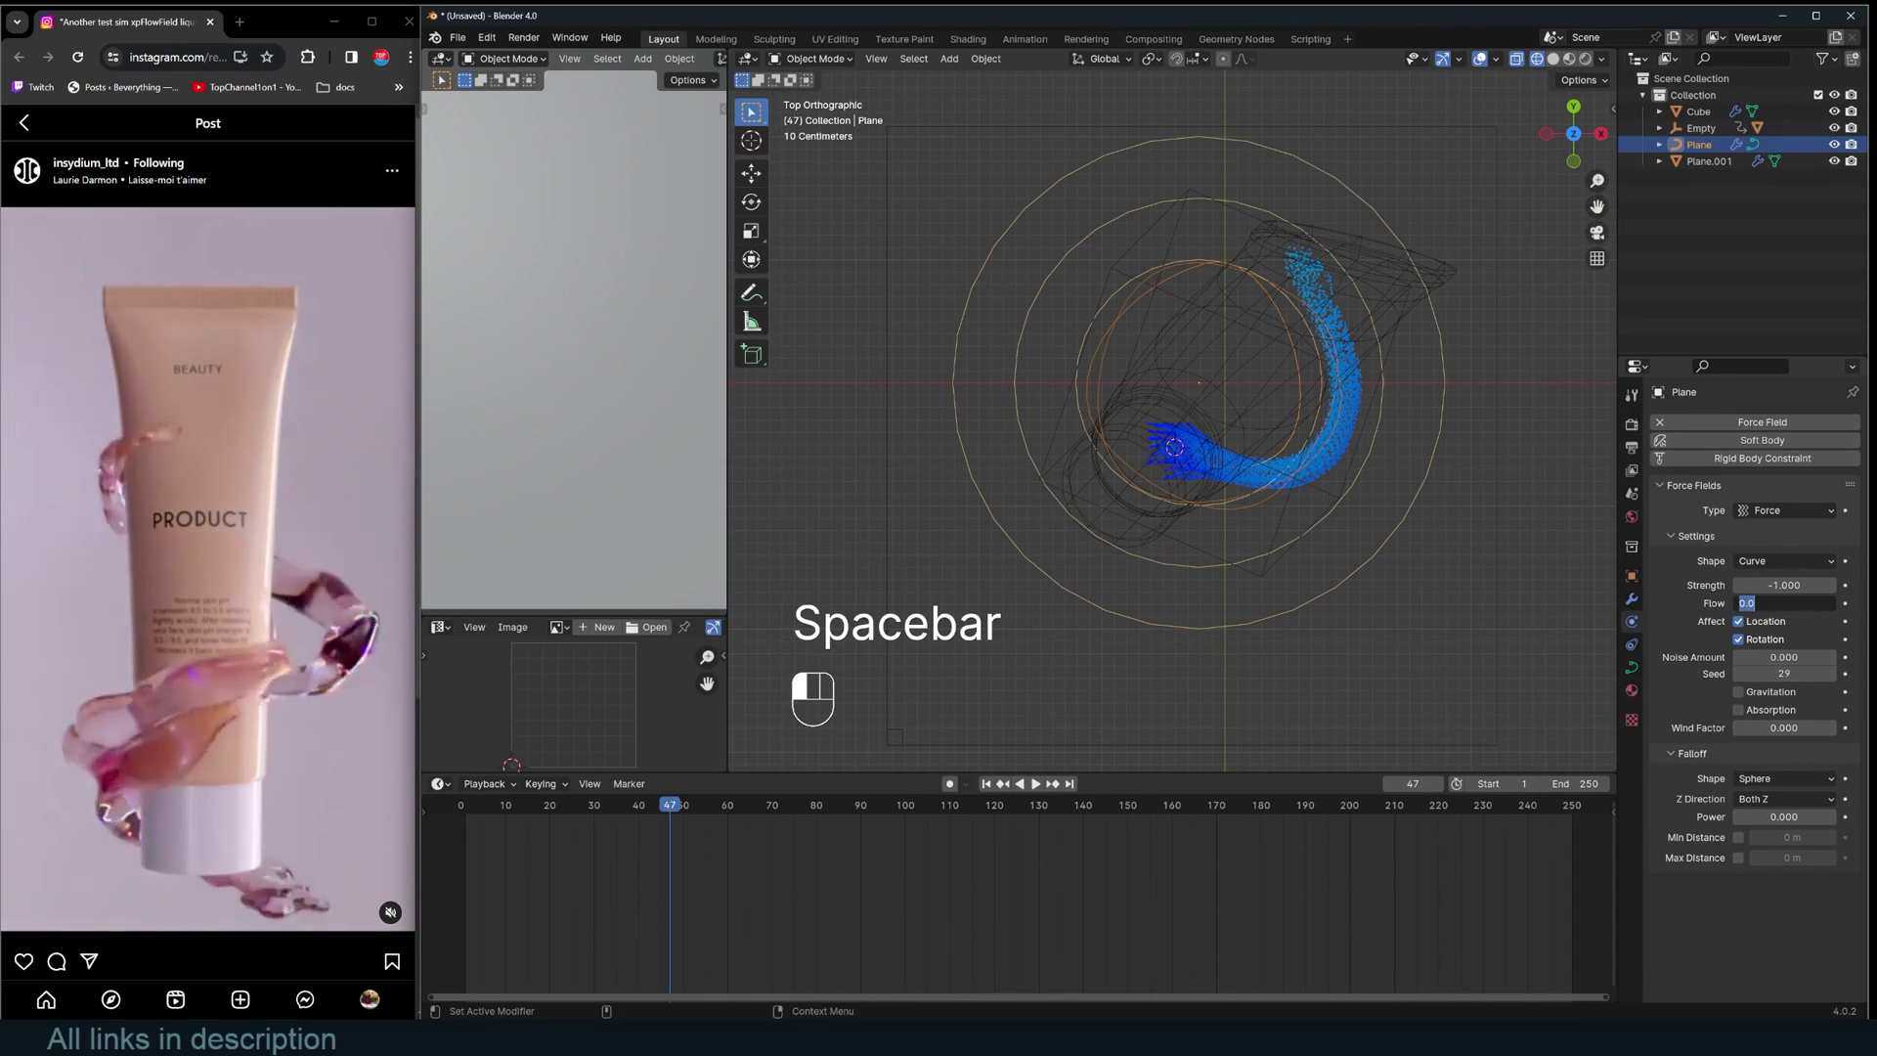
pyautogui.moveTo(1412, 590); pyautogui.dragTo(1270, 381, button='middle')
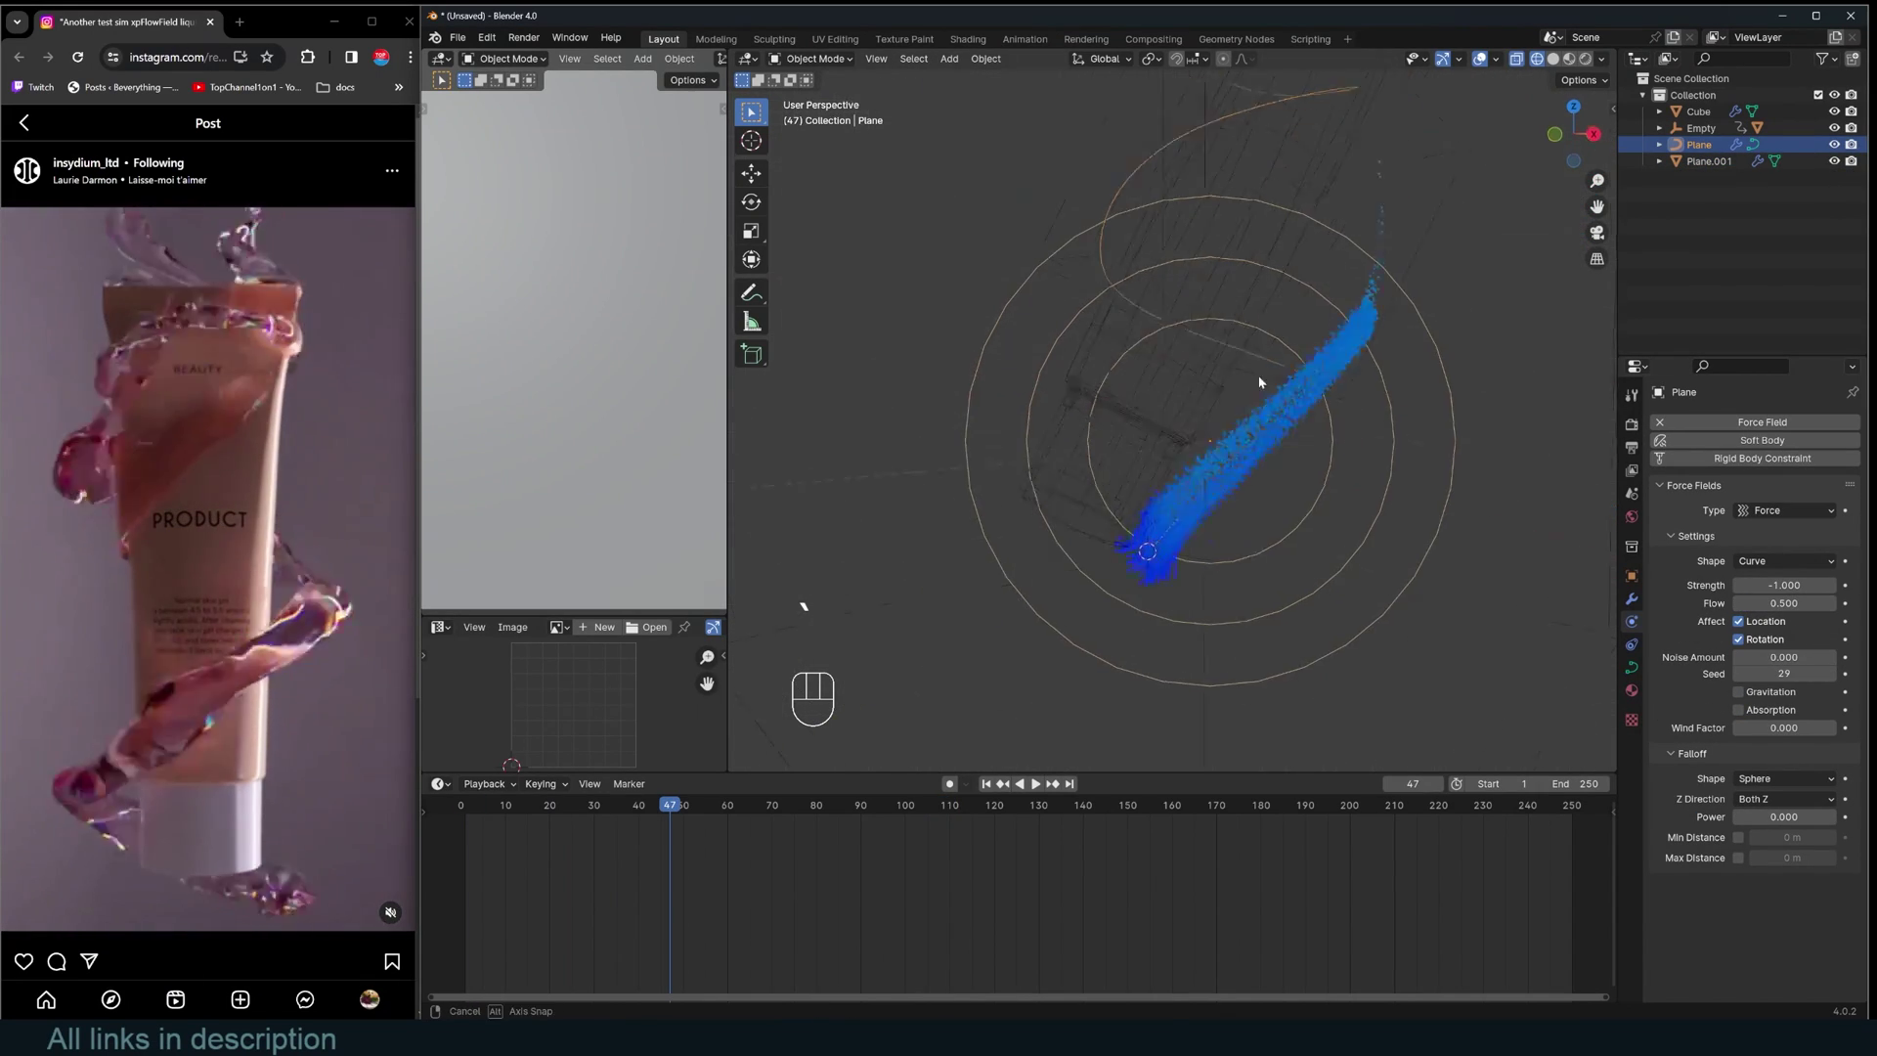
# Set the curve force field's Strength to -5 and Flow to 0.4, replaying the simulation from the start to check the changes.
pyautogui.doubleClick(1785, 585)
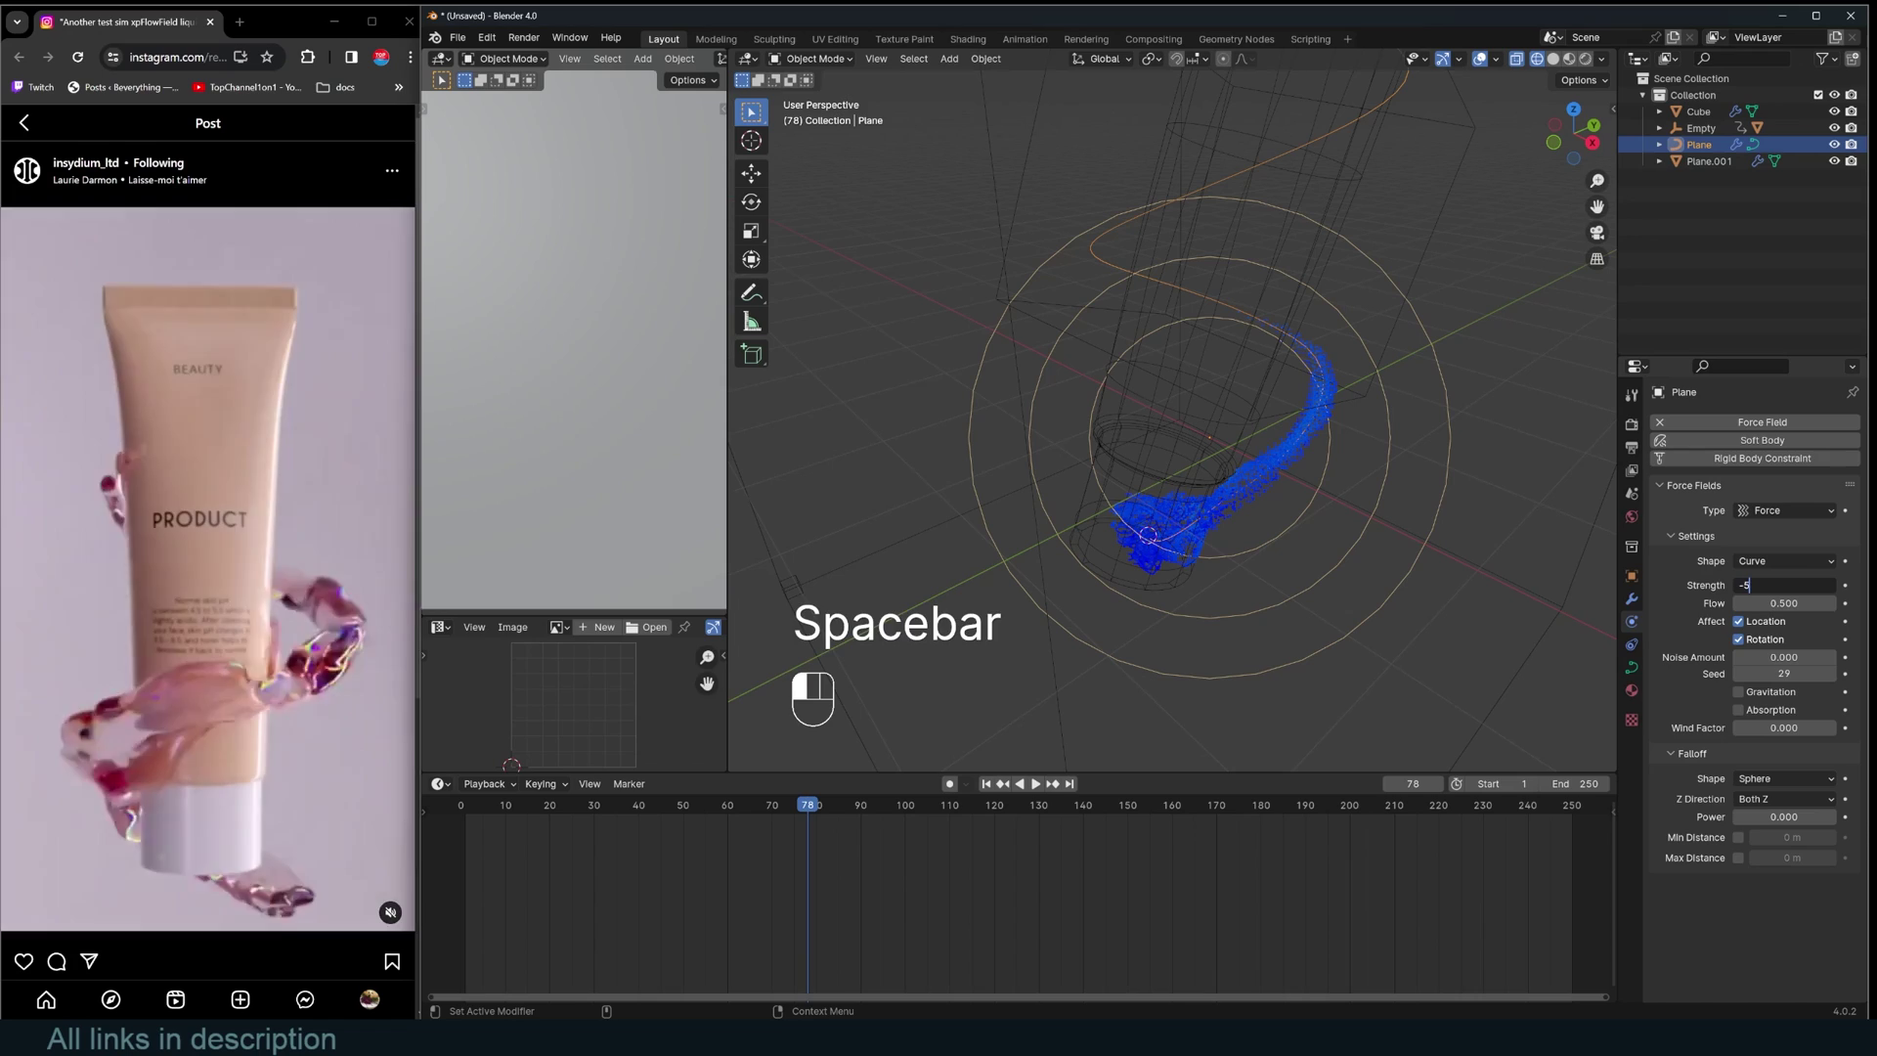
pyautogui.write('-5')
pyautogui.press('Return')
pyautogui.hotkey('shift', 'Left')
pyautogui.press('space')
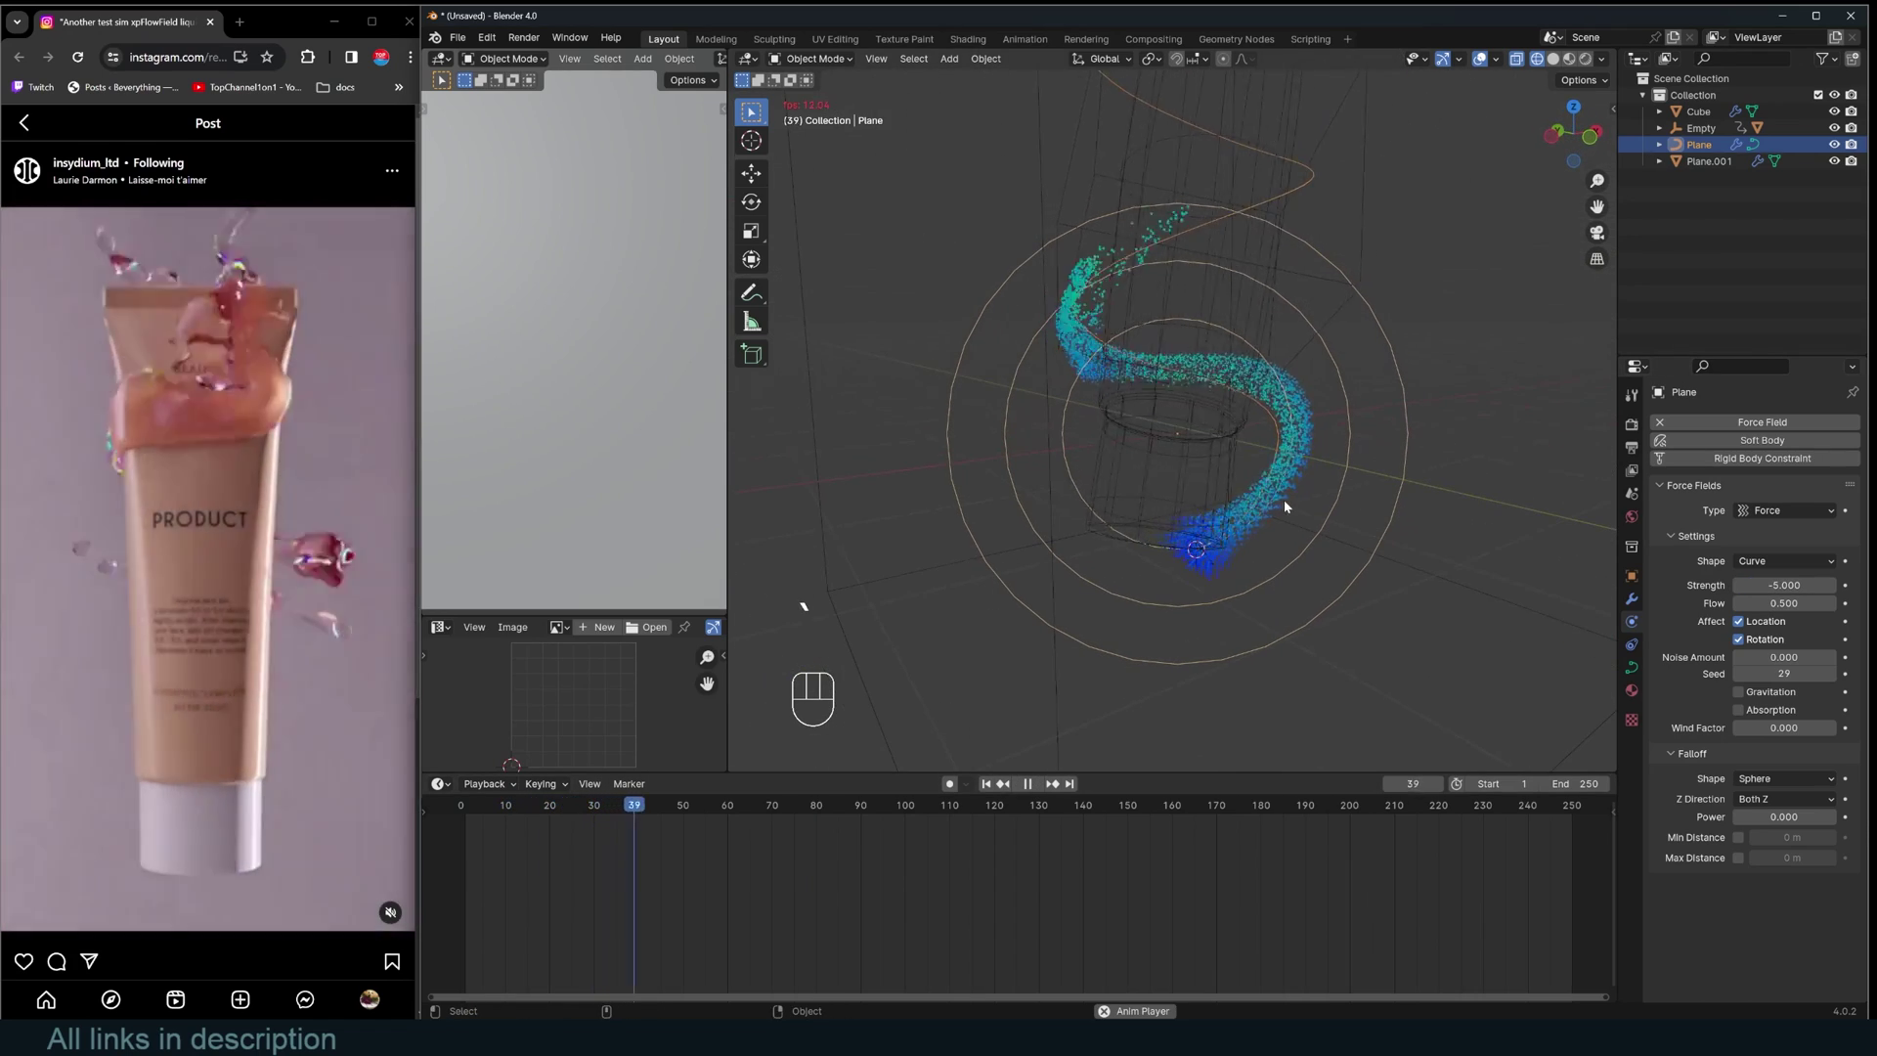
pyautogui.press('Escape')
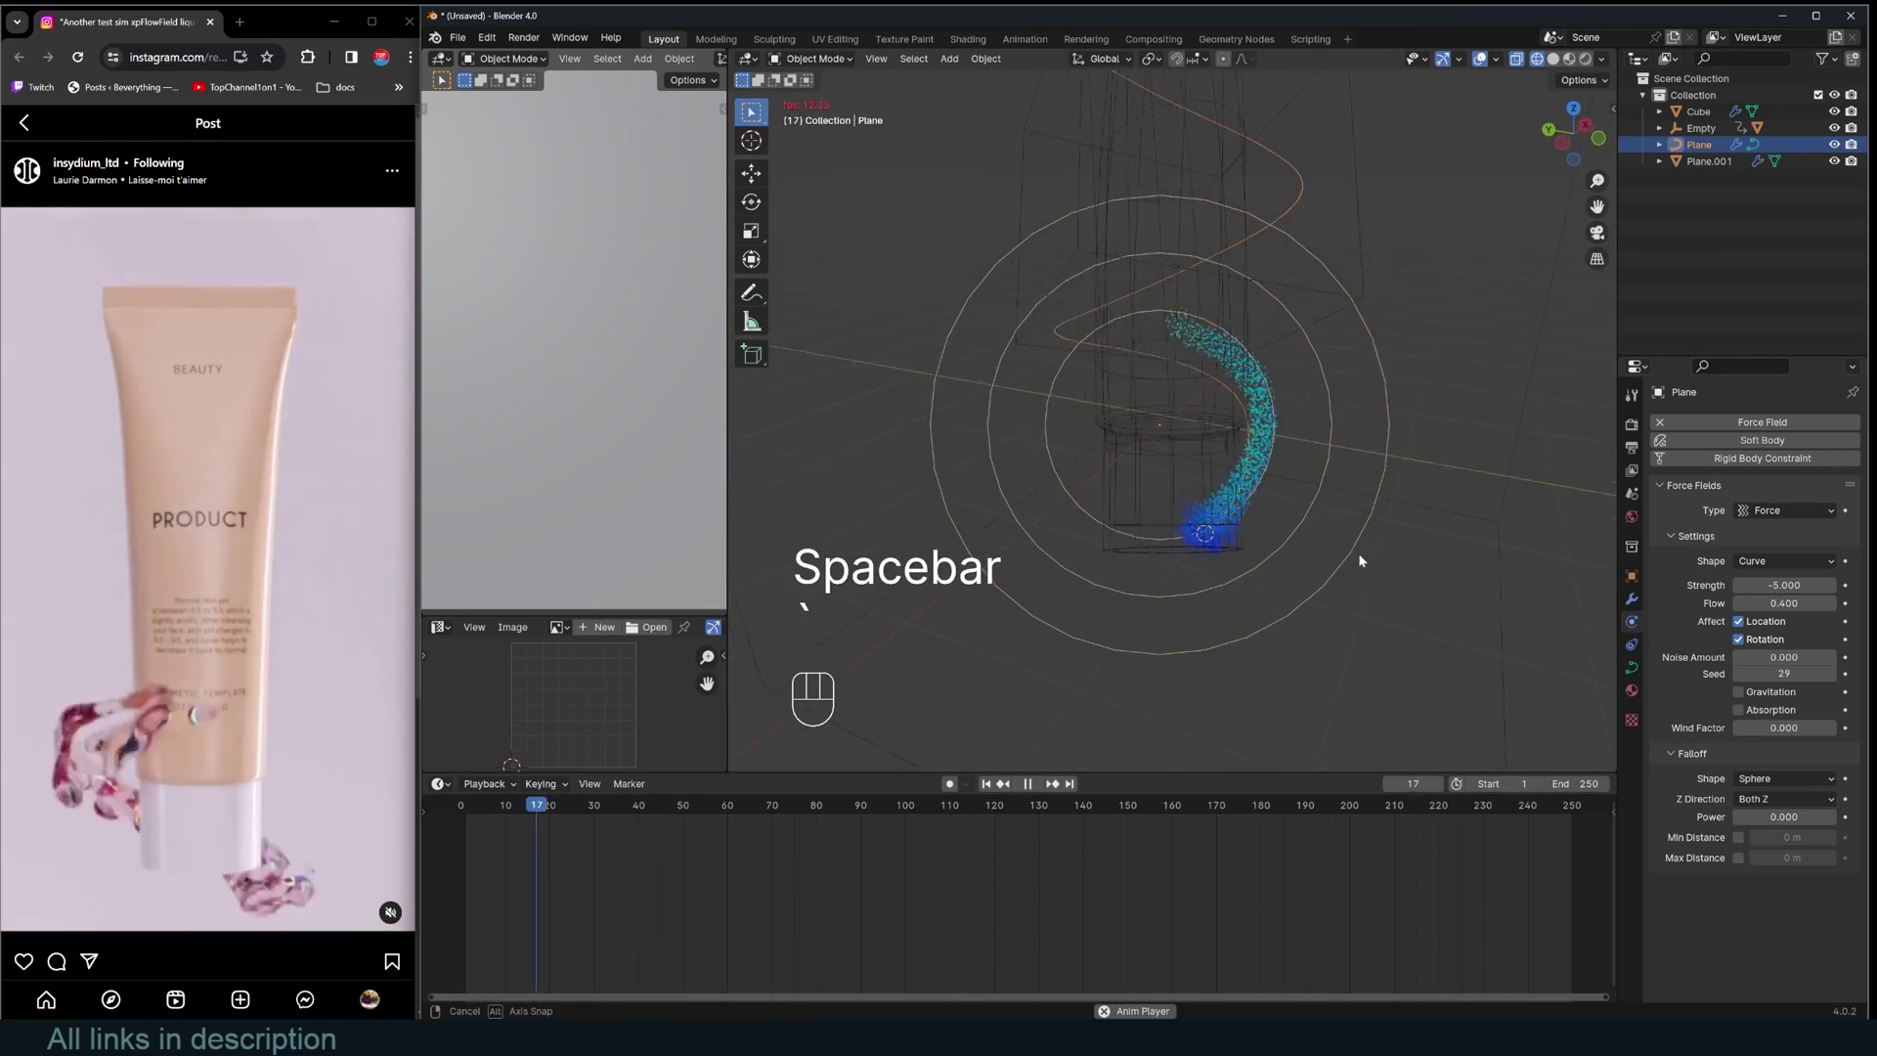
pyautogui.moveTo(1359, 555); pyautogui.dragTo(1274, 385, button='middle')
# Add a camera facing the front of the tube and disable all six border collisions on the fluid domain.
pyautogui.hotkey('shift', 'a')
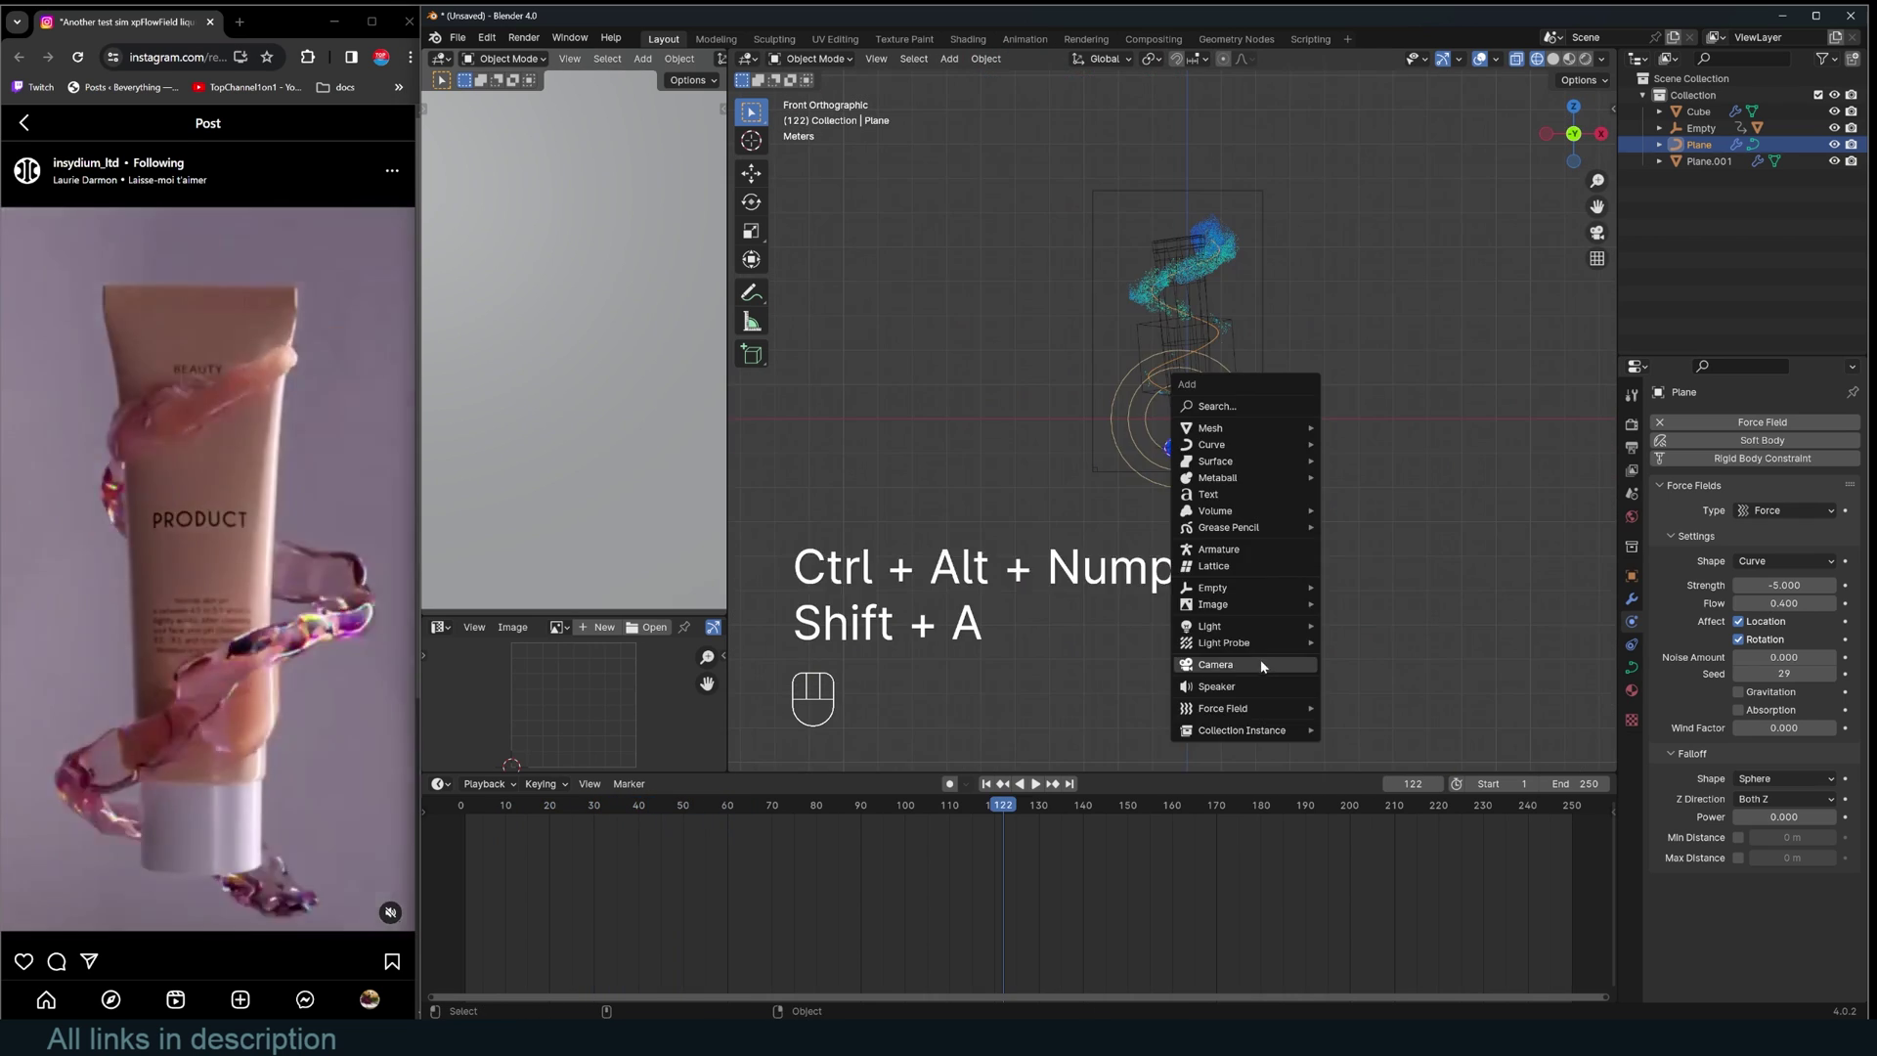
pyautogui.click(1259, 663)
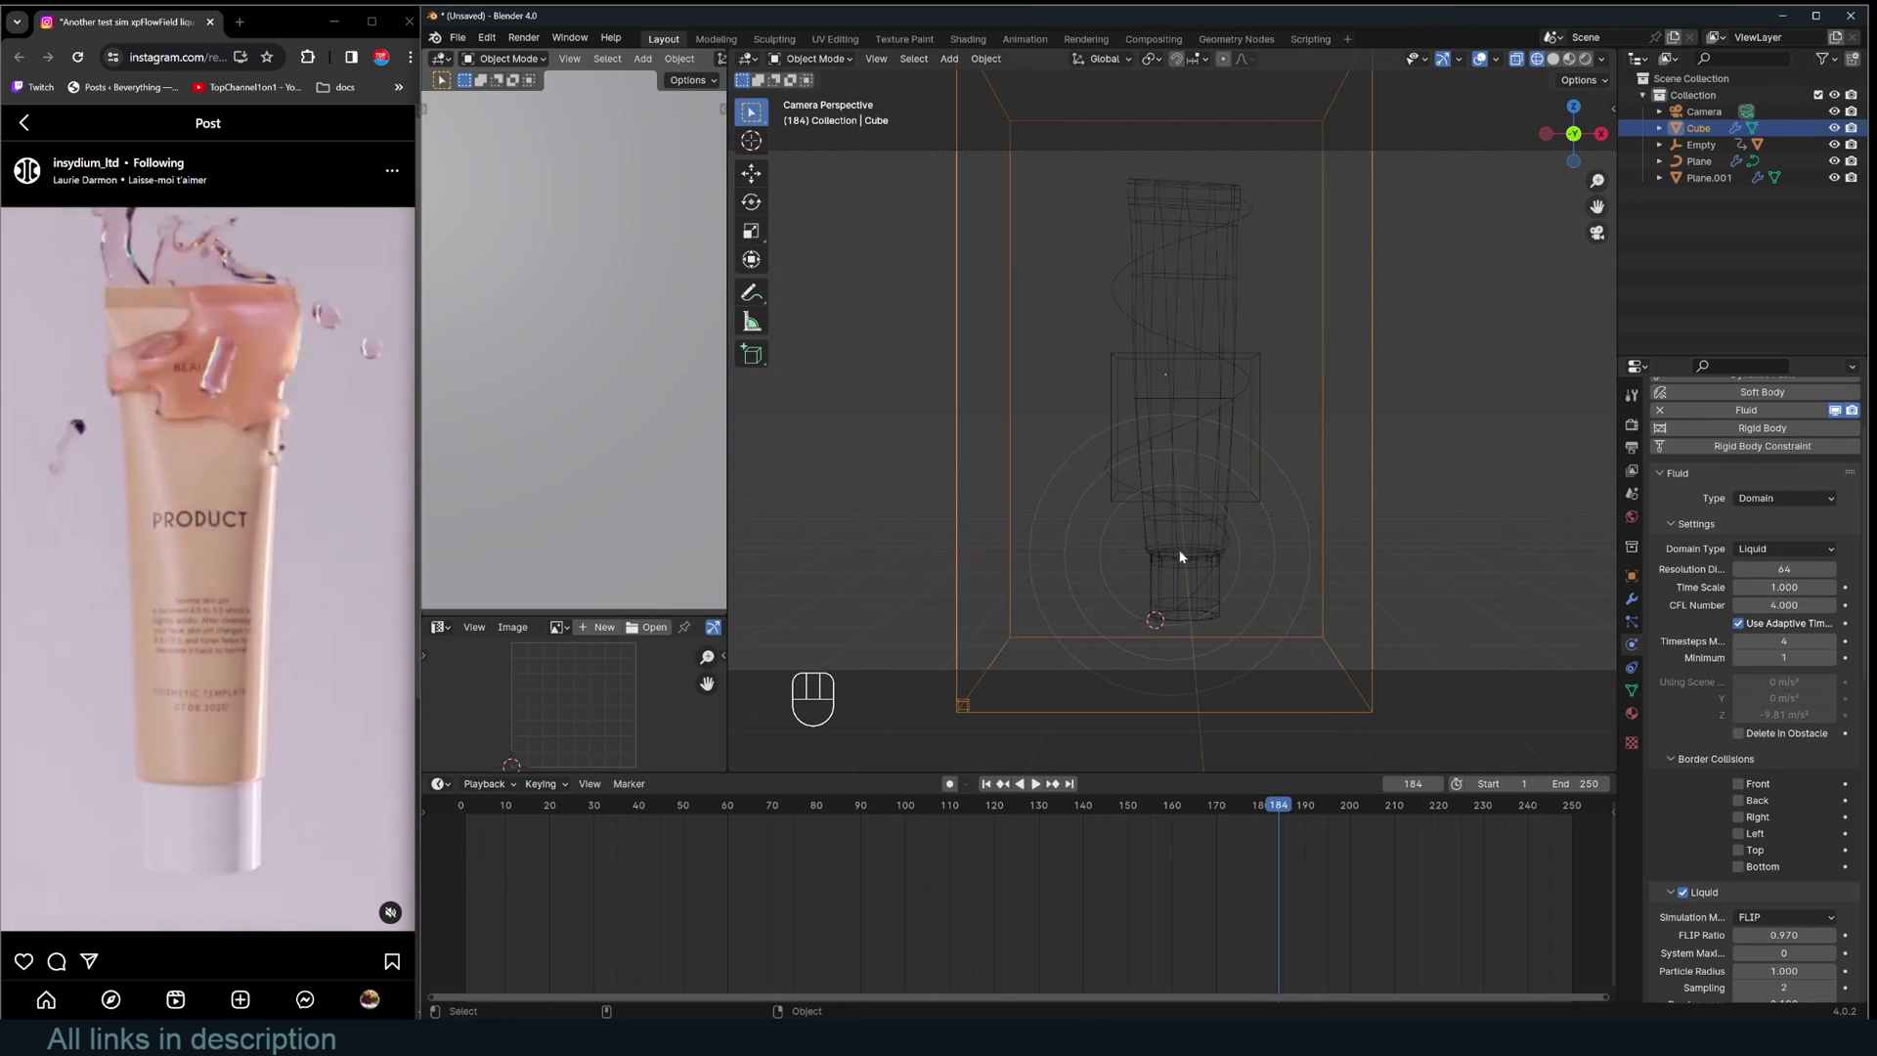
# Extrude the upper end of the spiral curve about 2.4 m diagonally upward past the top of the tube.
pyautogui.click(1258, 206)
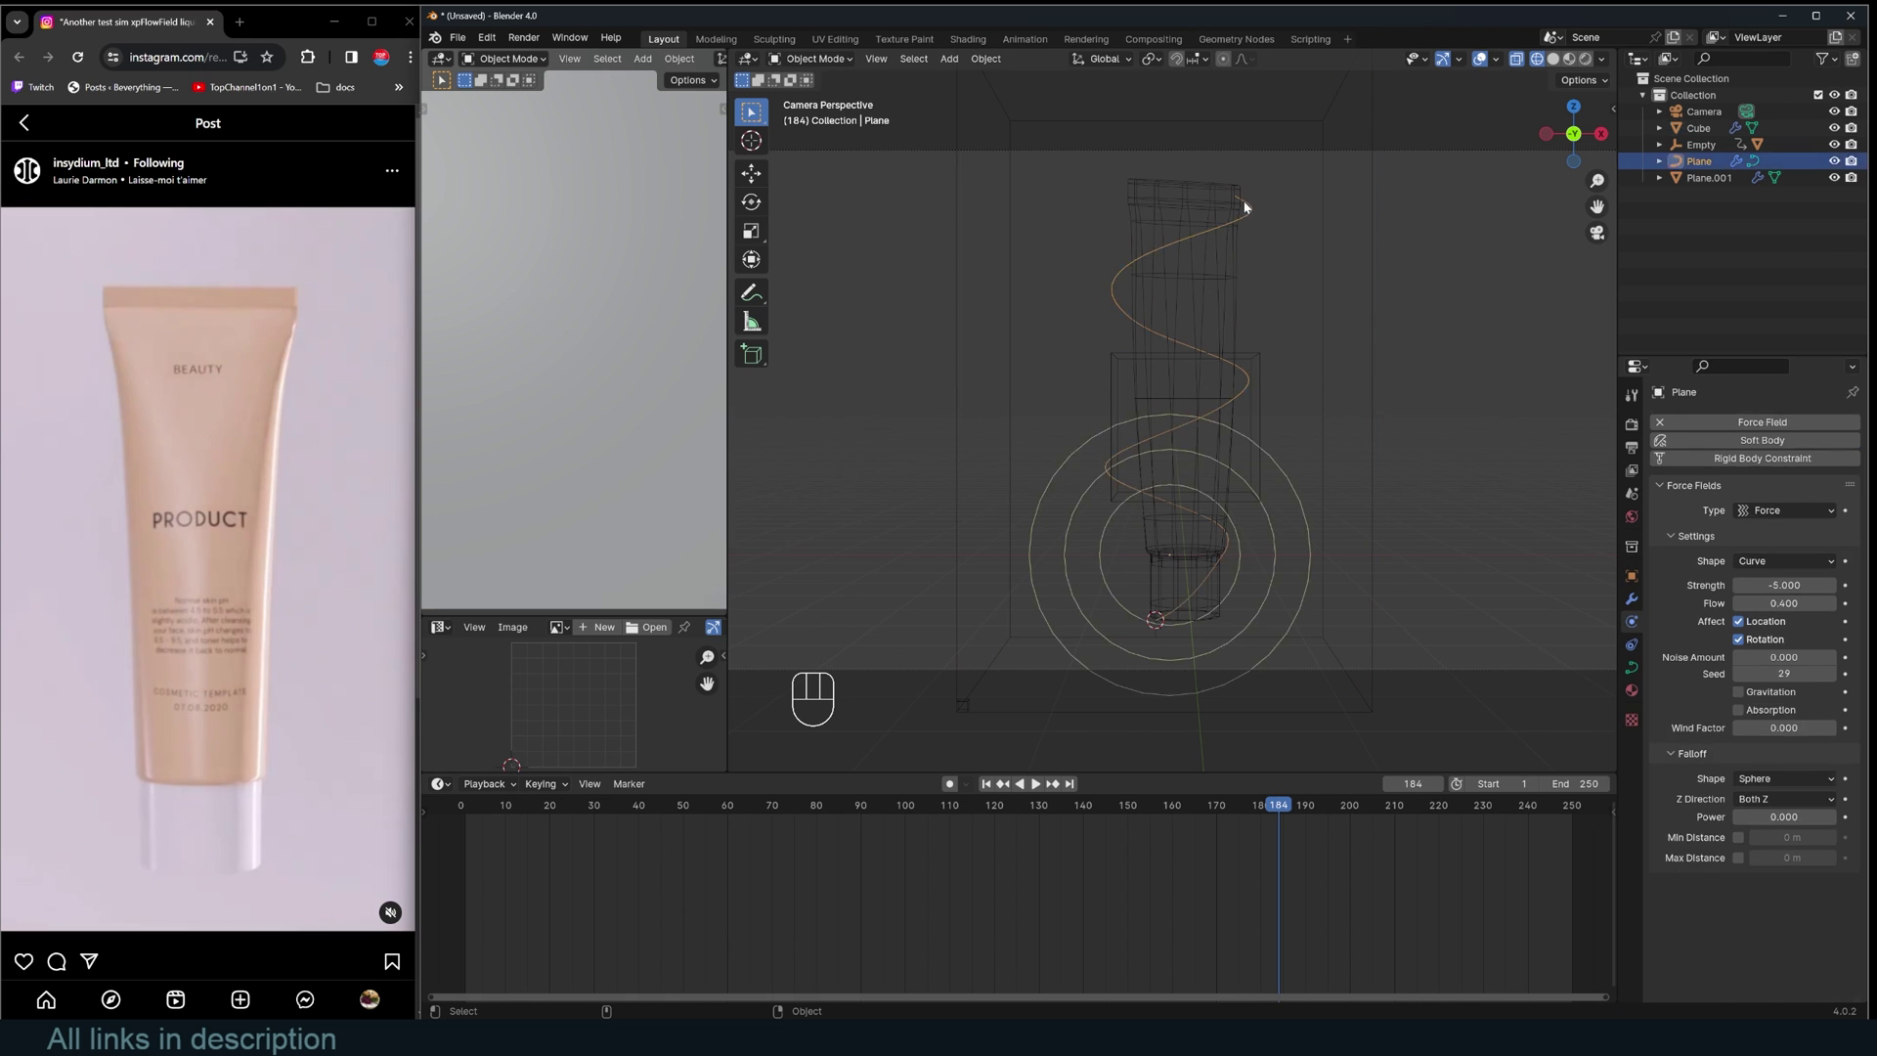
pyautogui.press('Tab')
pyautogui.press('e')
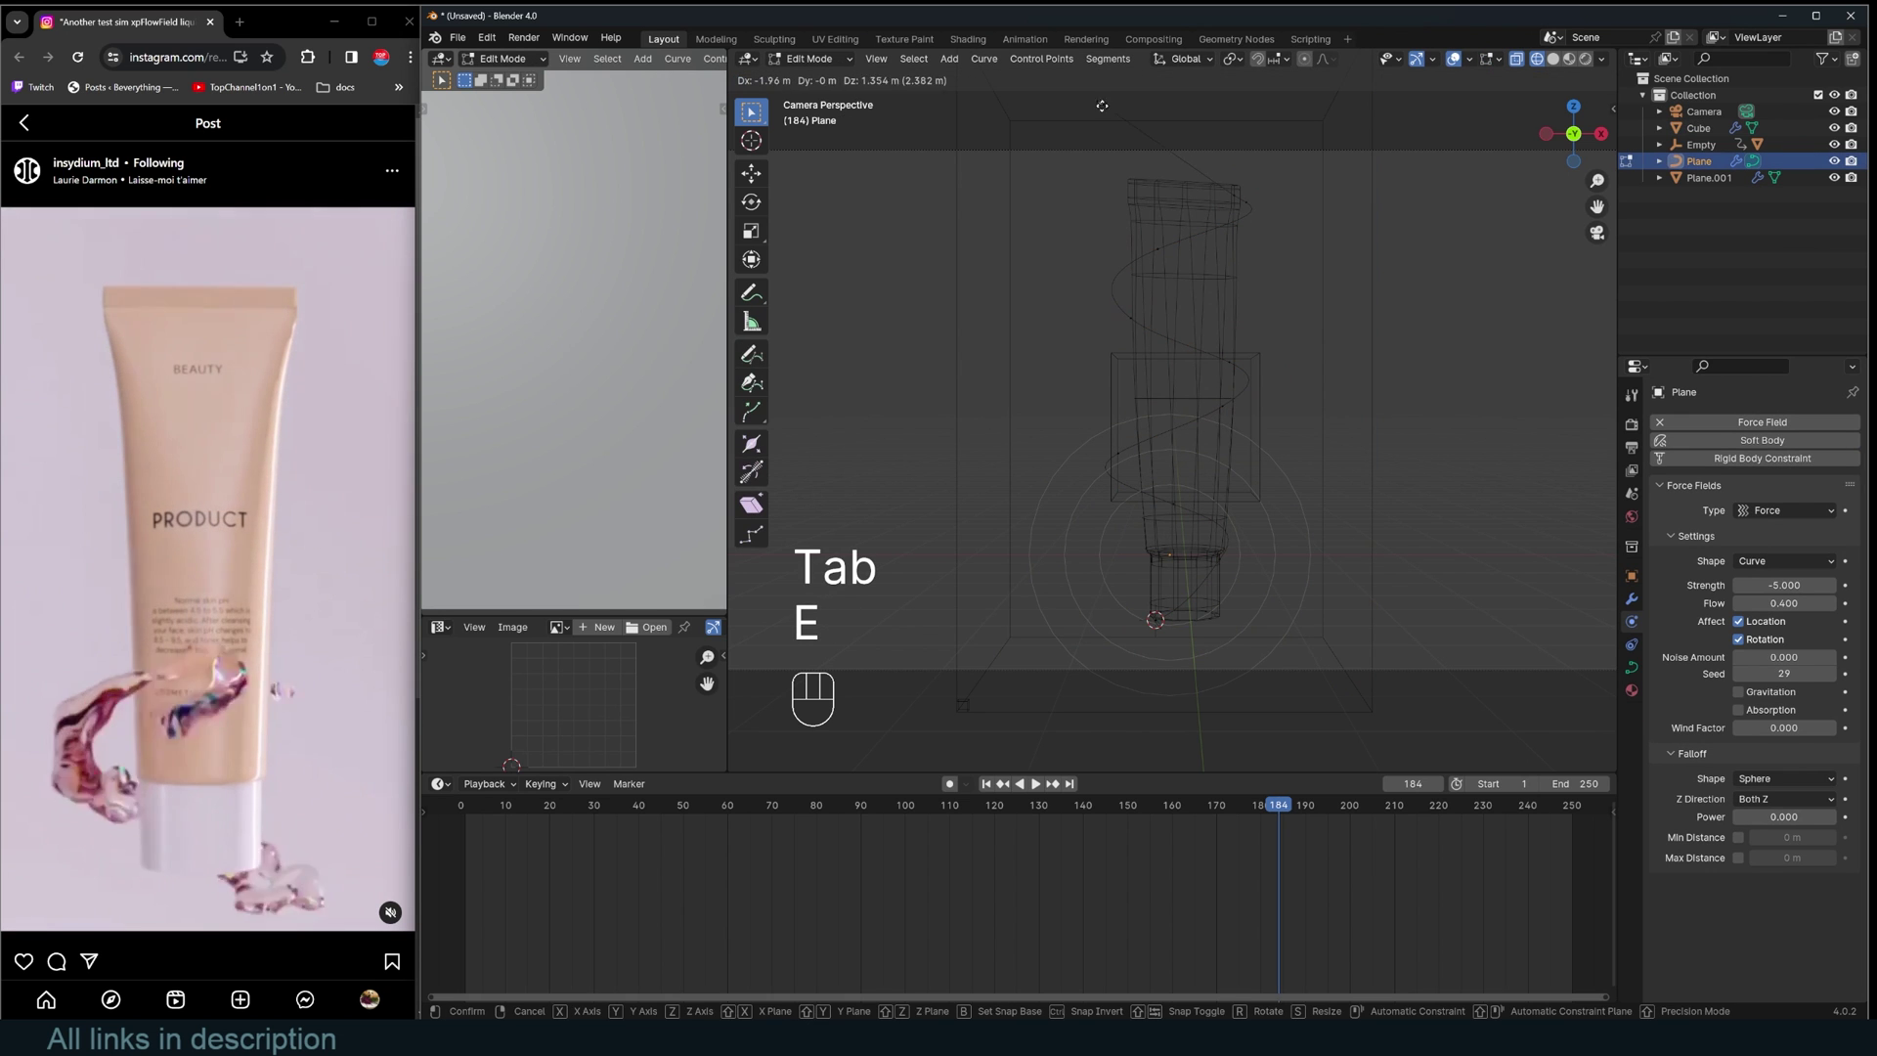
pyautogui.click(1086, 101)
pyautogui.press('Tab')
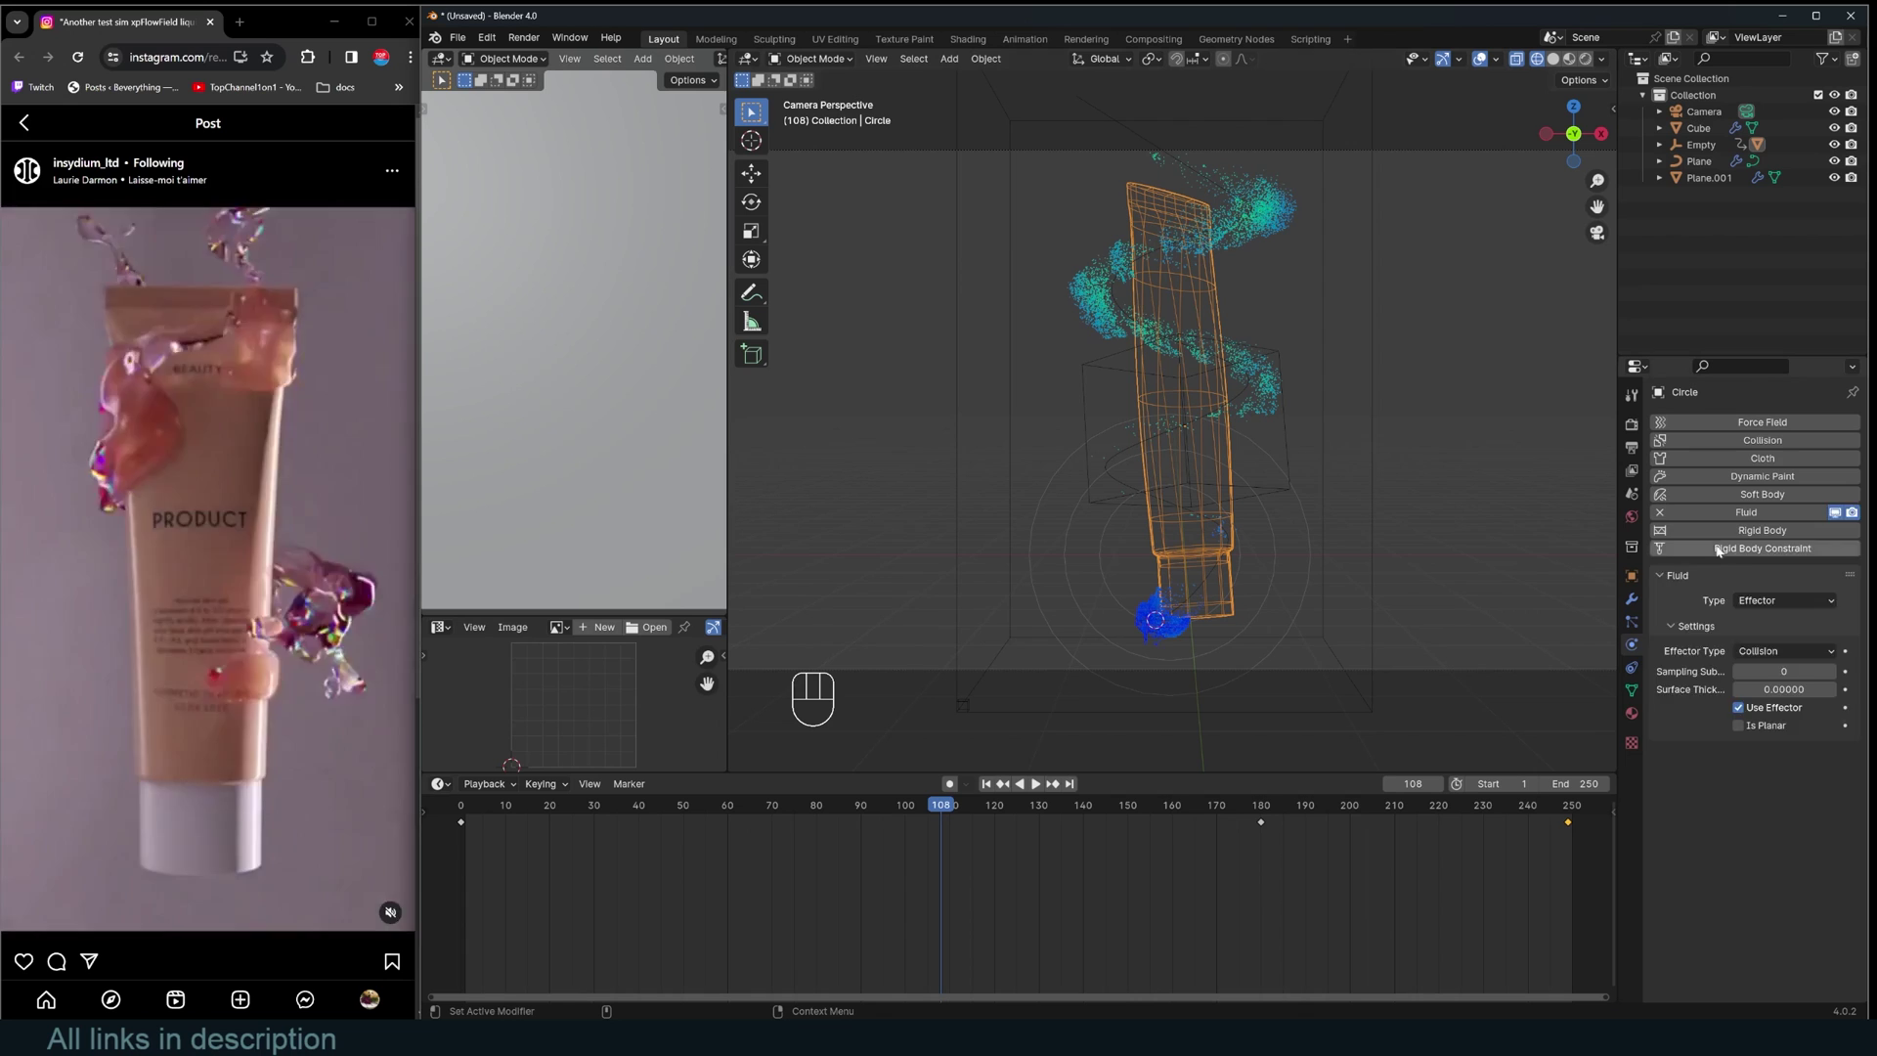
# Remove and re-add Fluid physics on the tube as a Collision effector, and play the simulation.
pyautogui.click(1728, 514)
pyautogui.click(1728, 518)
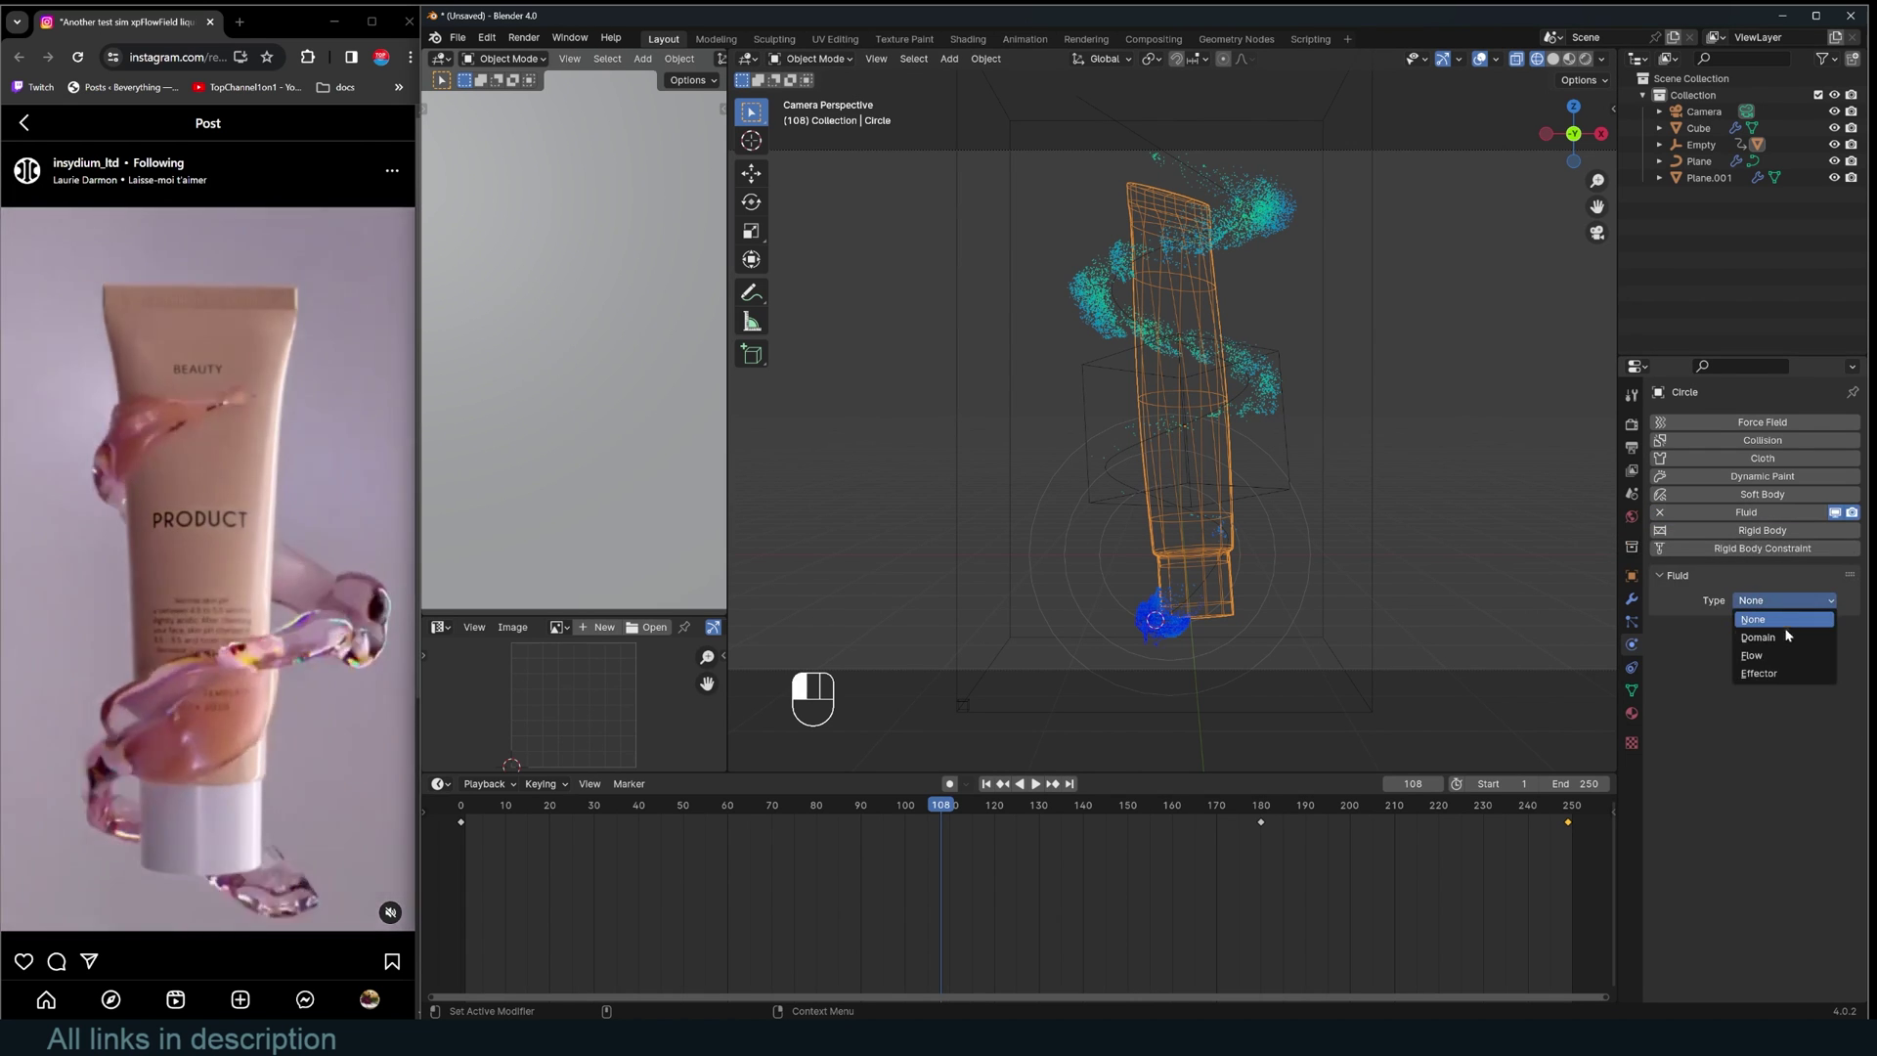
pyautogui.click(1774, 662)
pyautogui.press('space')
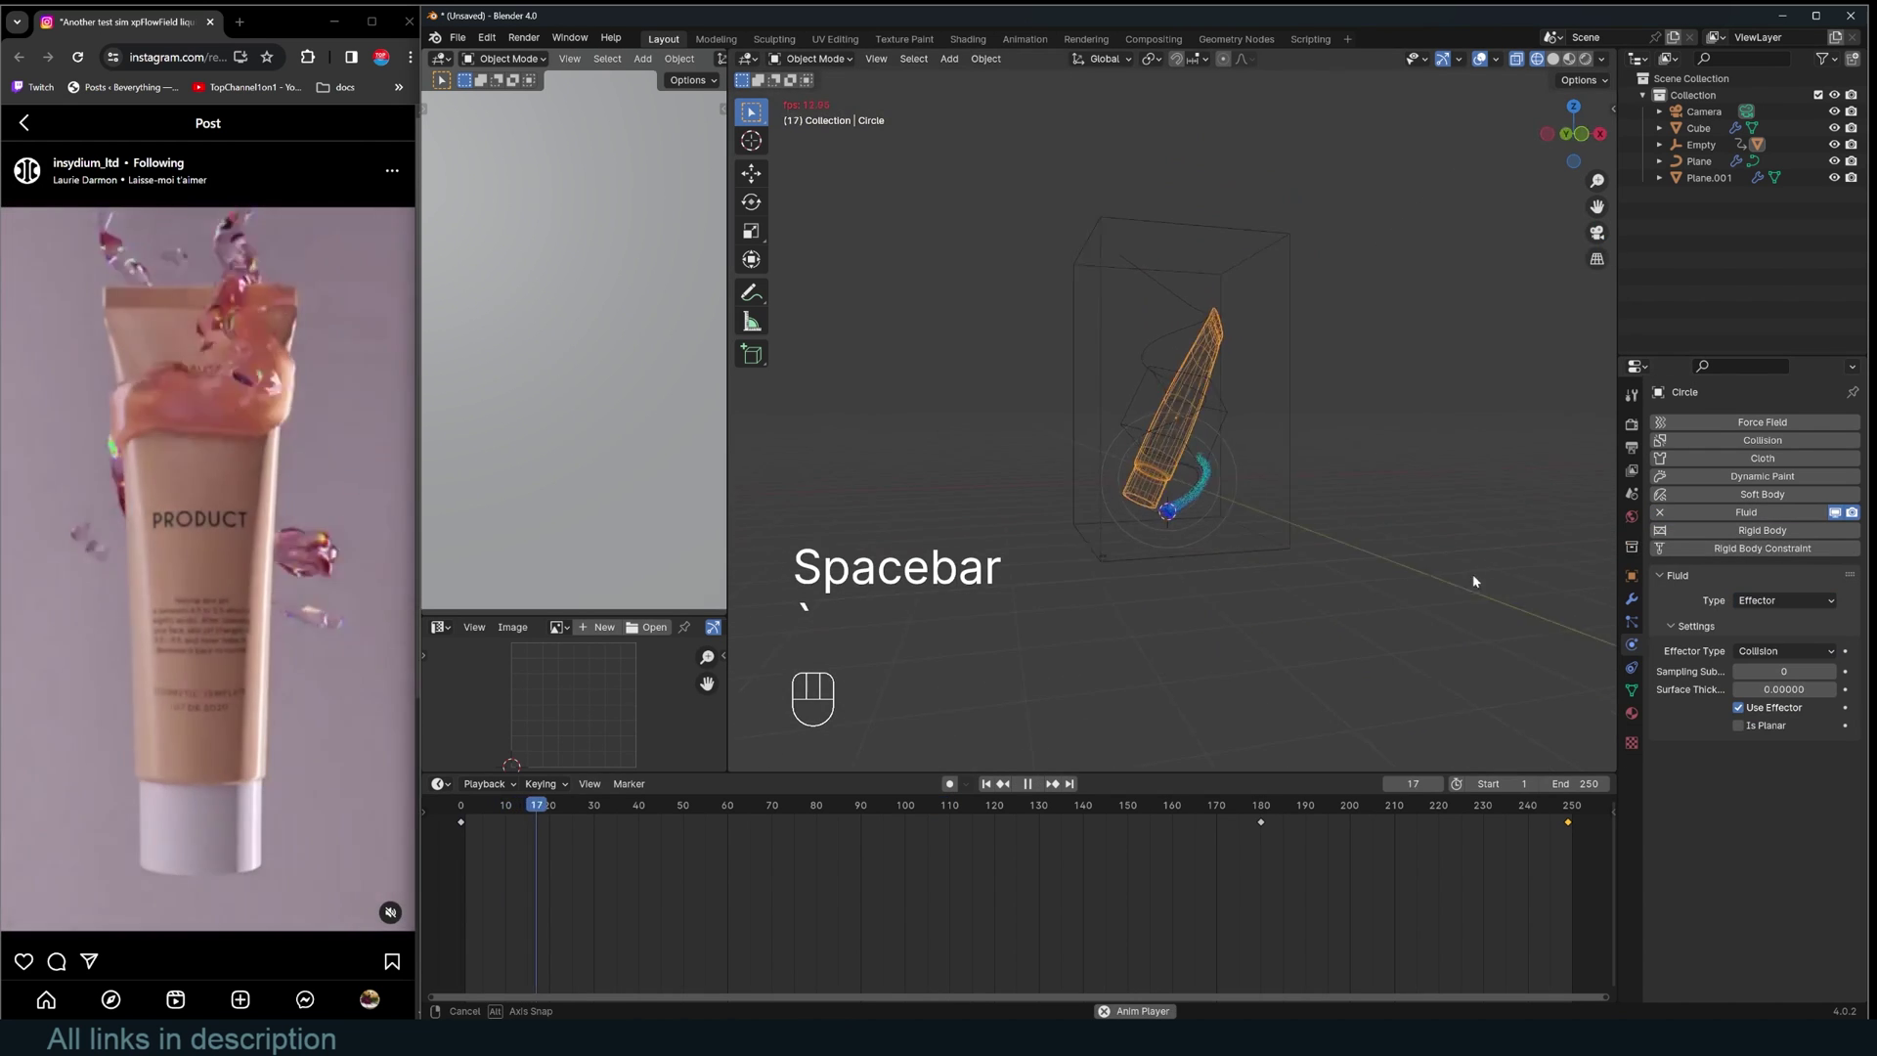
pyautogui.moveTo(1466, 567); pyautogui.dragTo(1520, 592, button='middle')
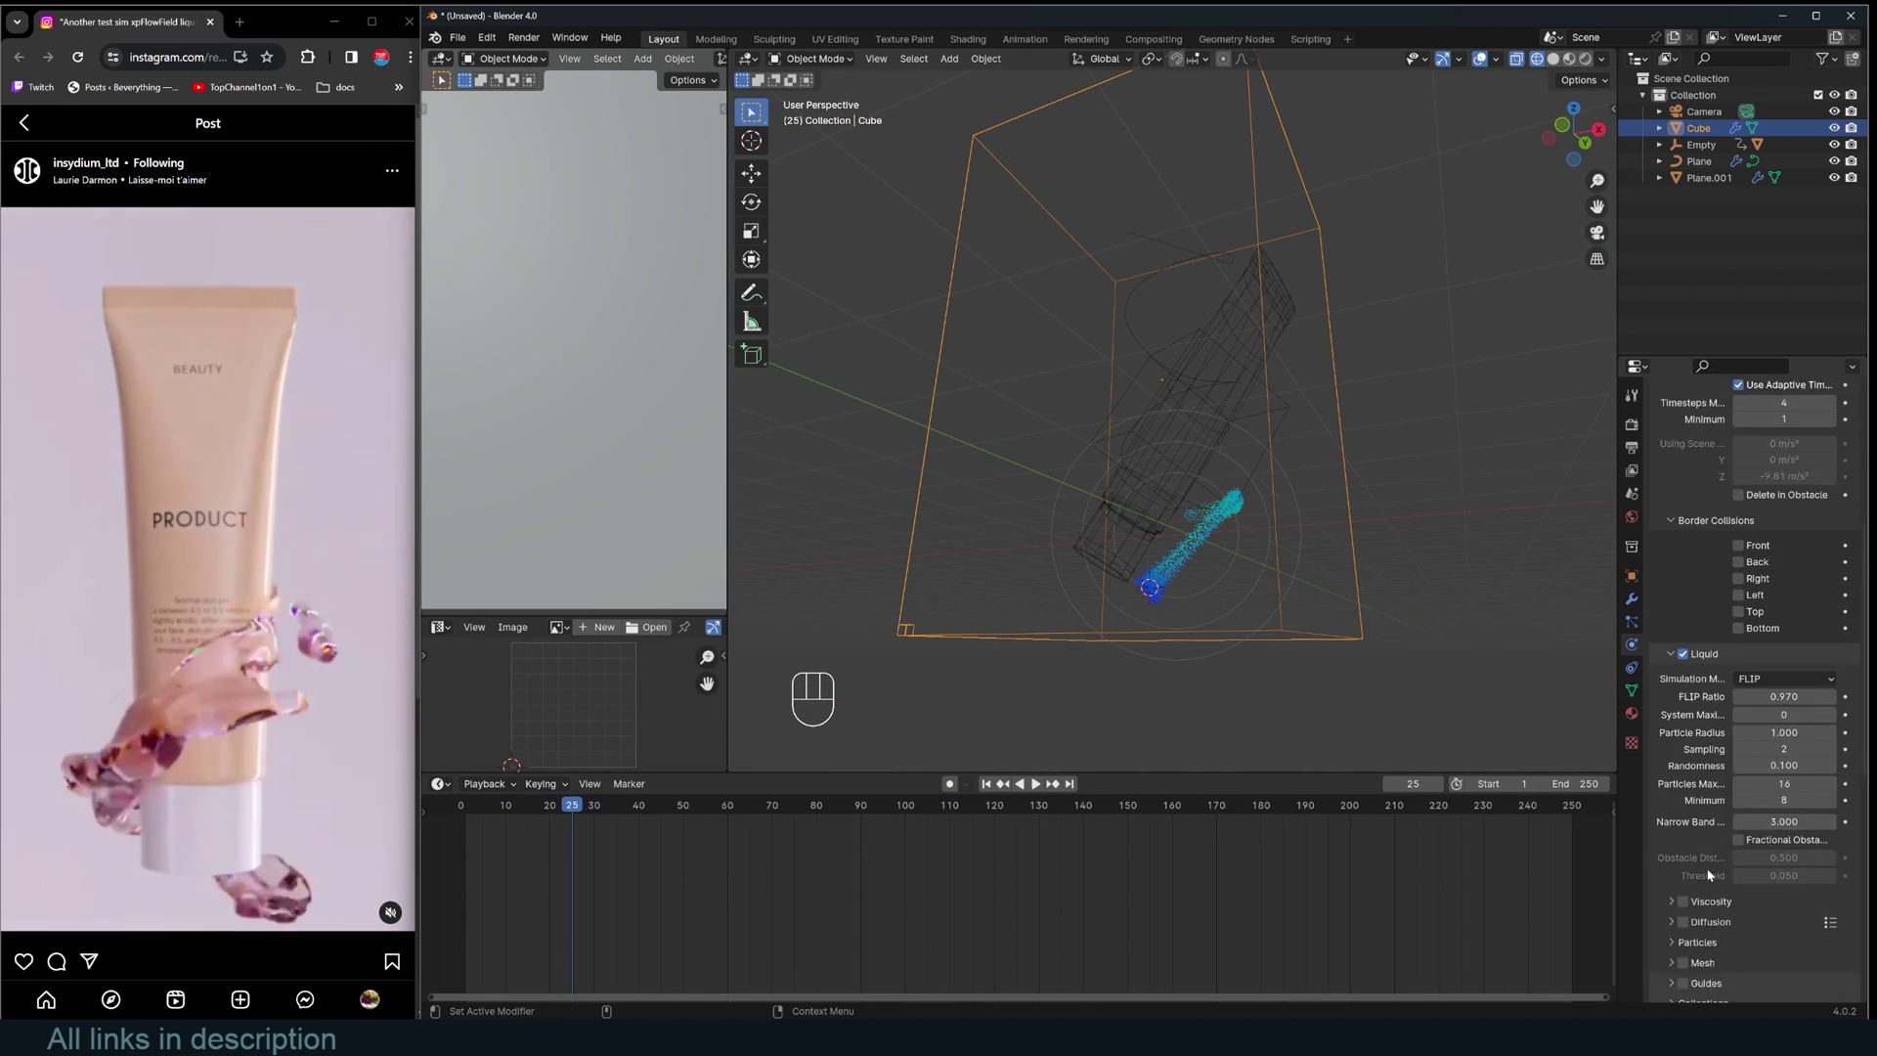
# Enable Mesh on the fluid domain and play the simulation in solid shading.
pyautogui.scroll(-5, 1703, 757)
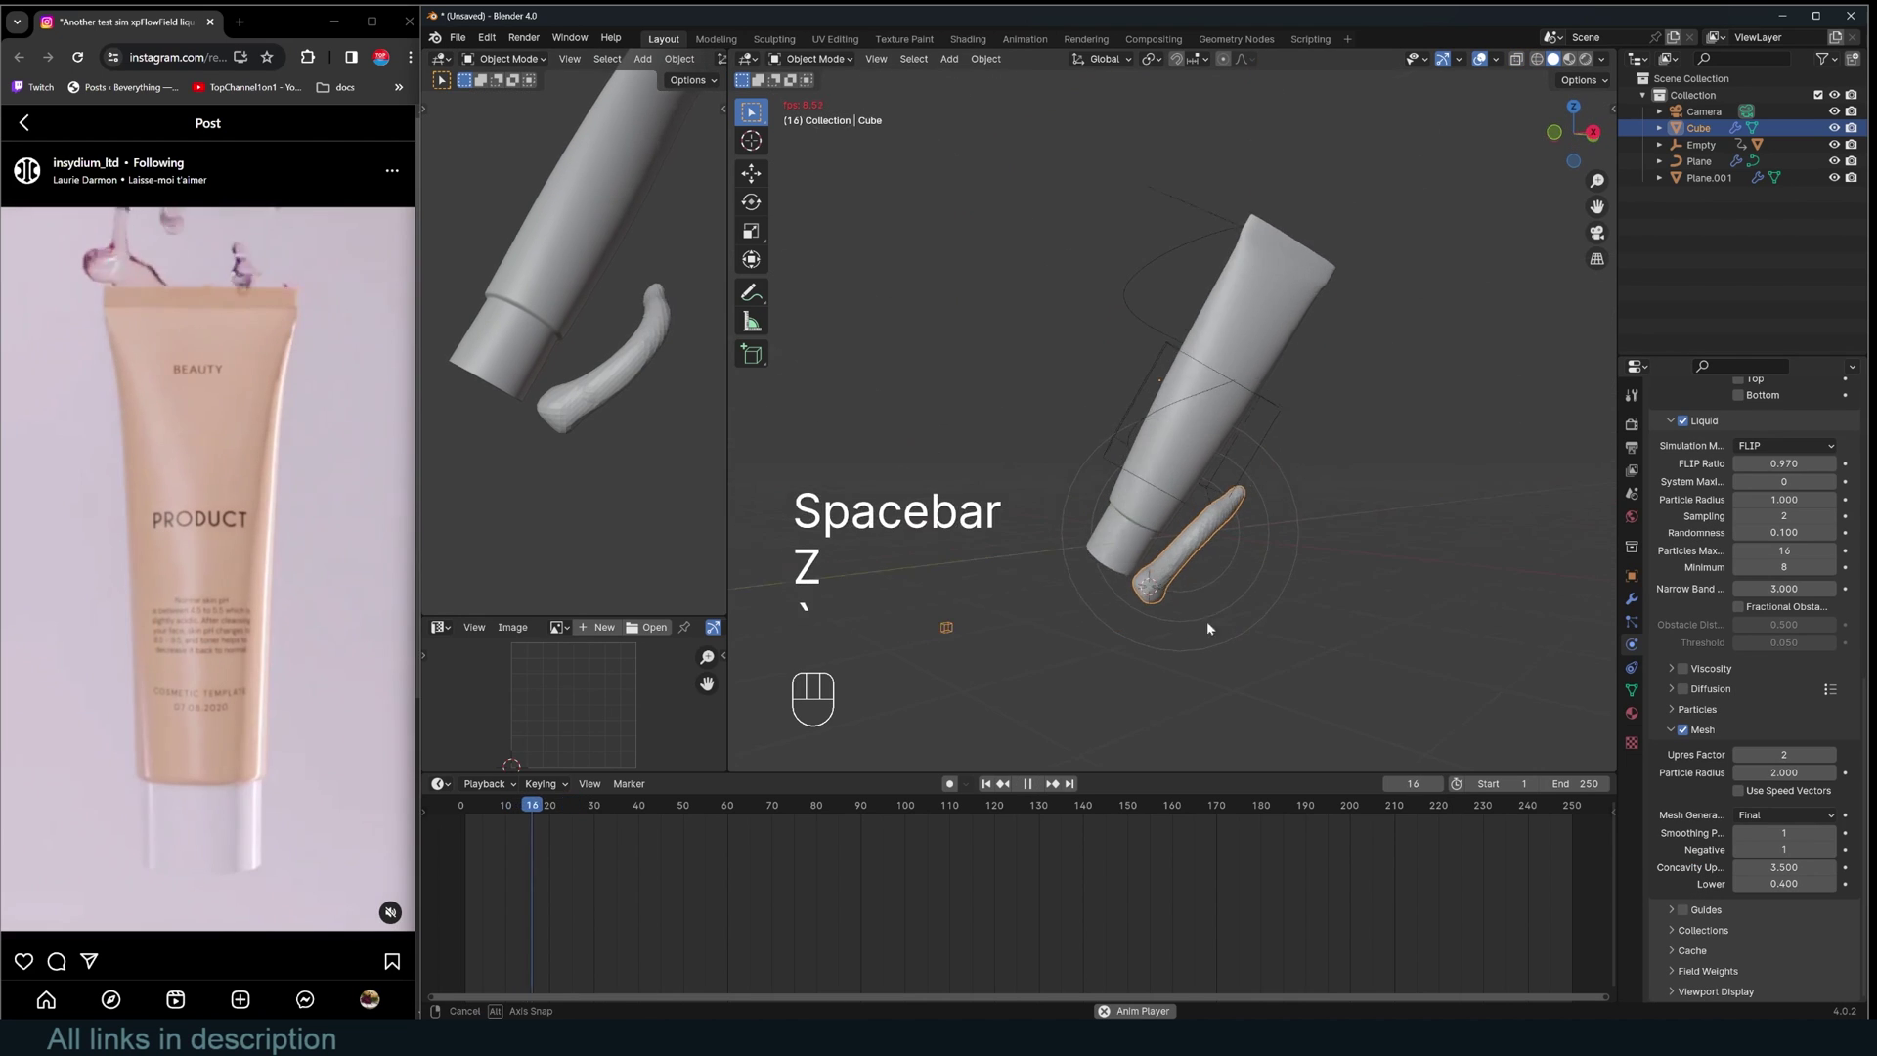
pyautogui.moveTo(1206, 620); pyautogui.dragTo(1028, 624, button='middle')
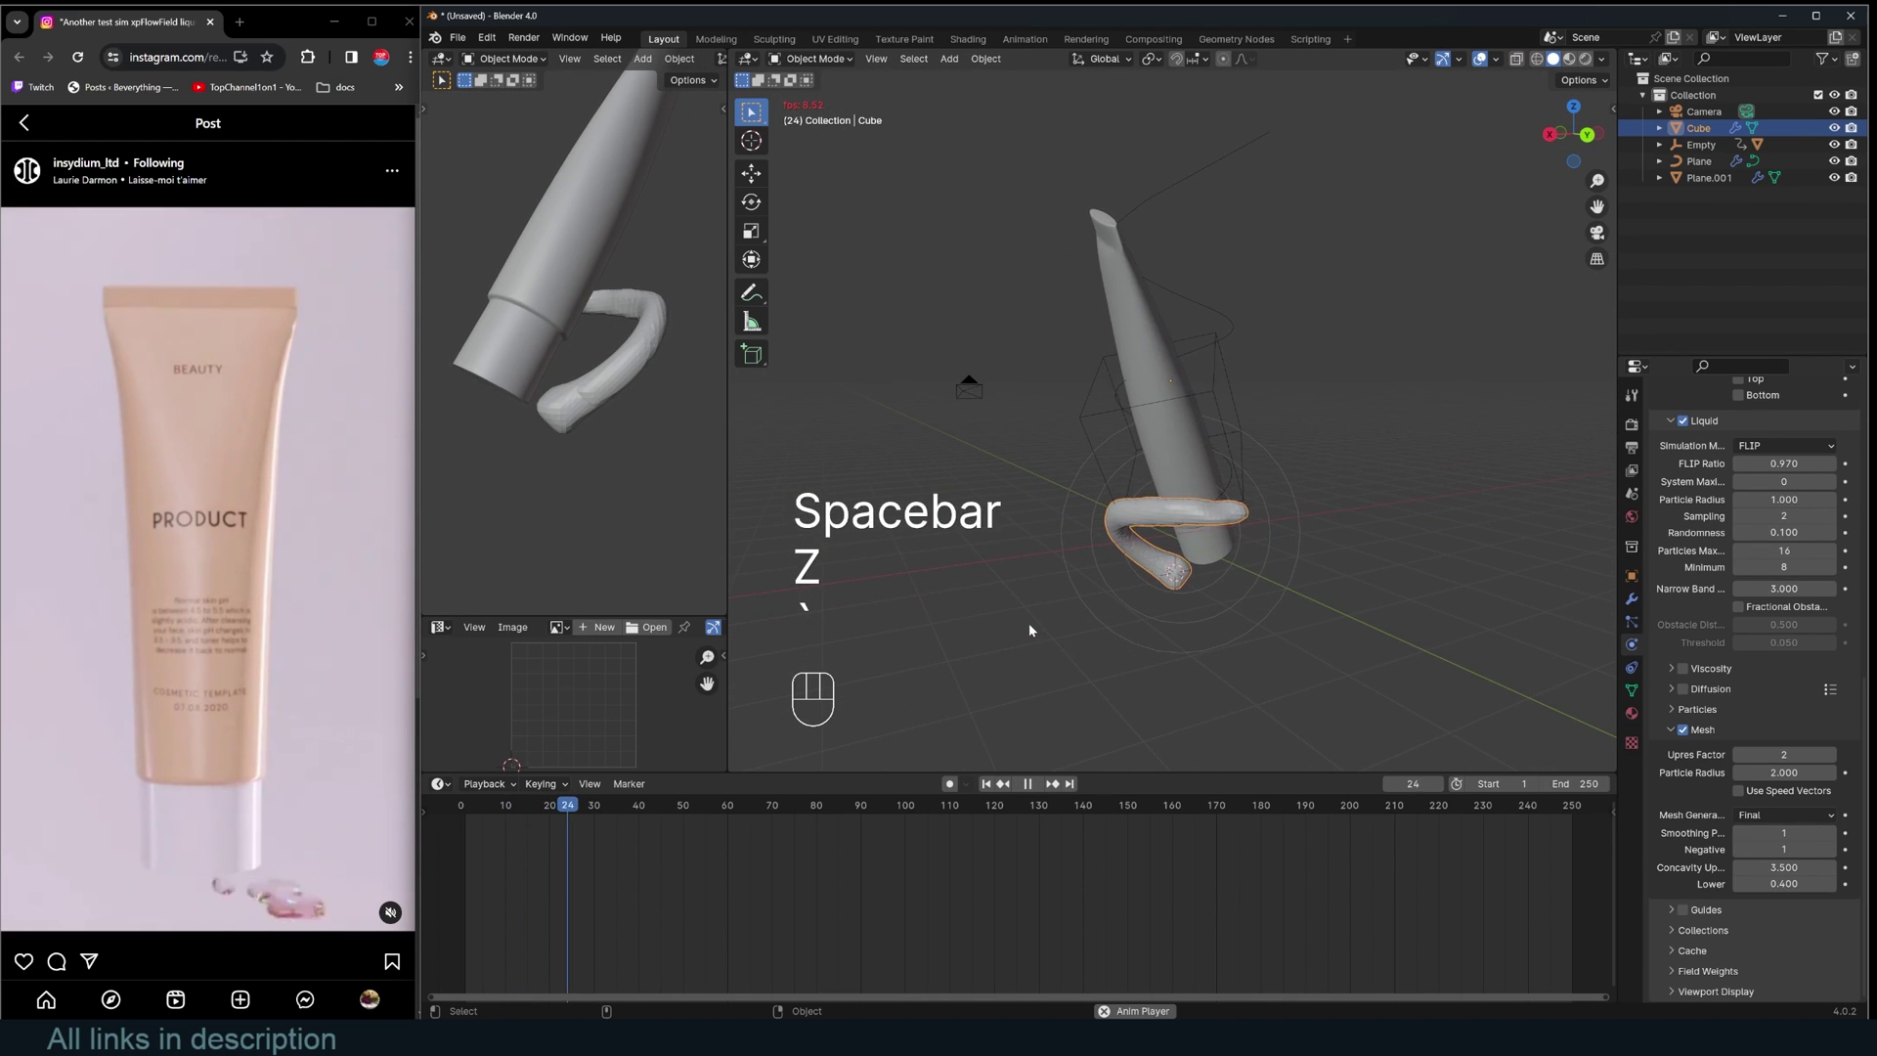
pyautogui.press('space')
# Set the domain's Resolution Divisions to 128, mesh Upres Factor to 3, Particle Radius to 1.5, negative smoothing to 2 and upper concavity to 0.9.
pyautogui.scroll(9, 1754, 565)
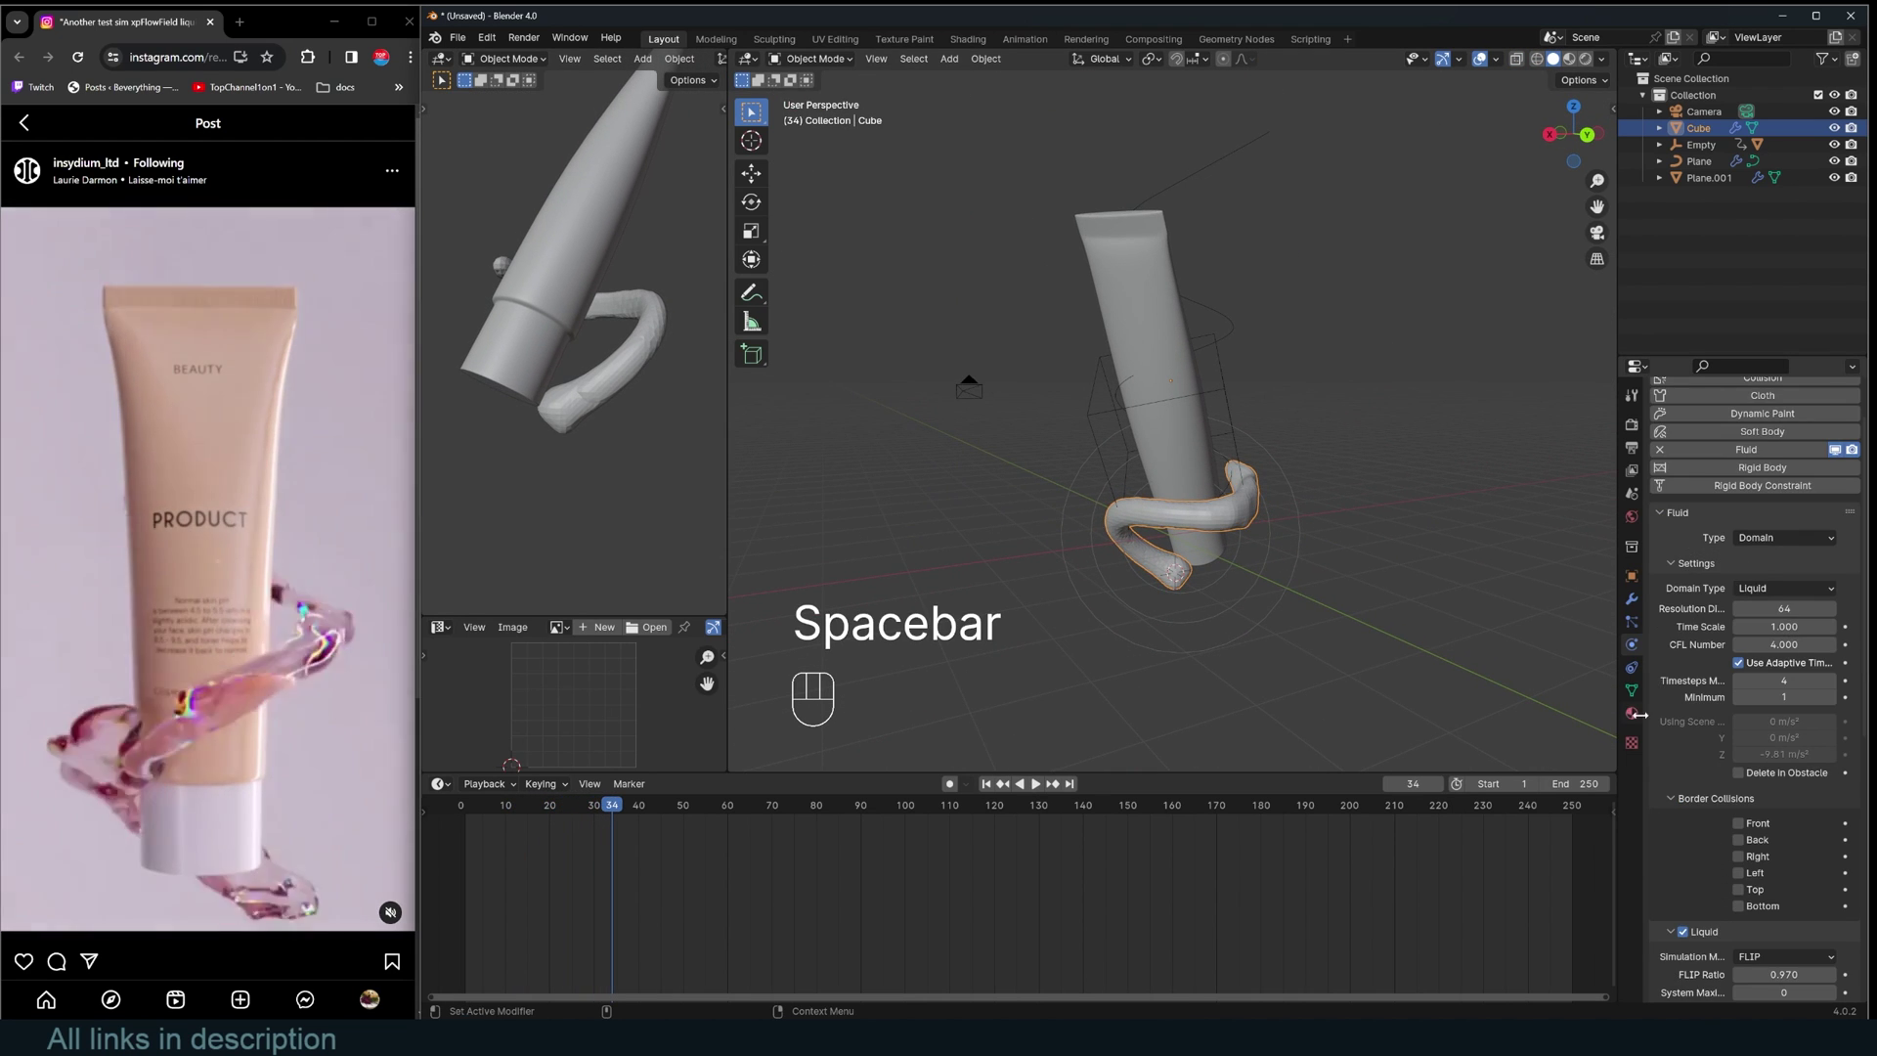
pyautogui.scroll(-3, 1720, 626)
pyautogui.click(1769, 472)
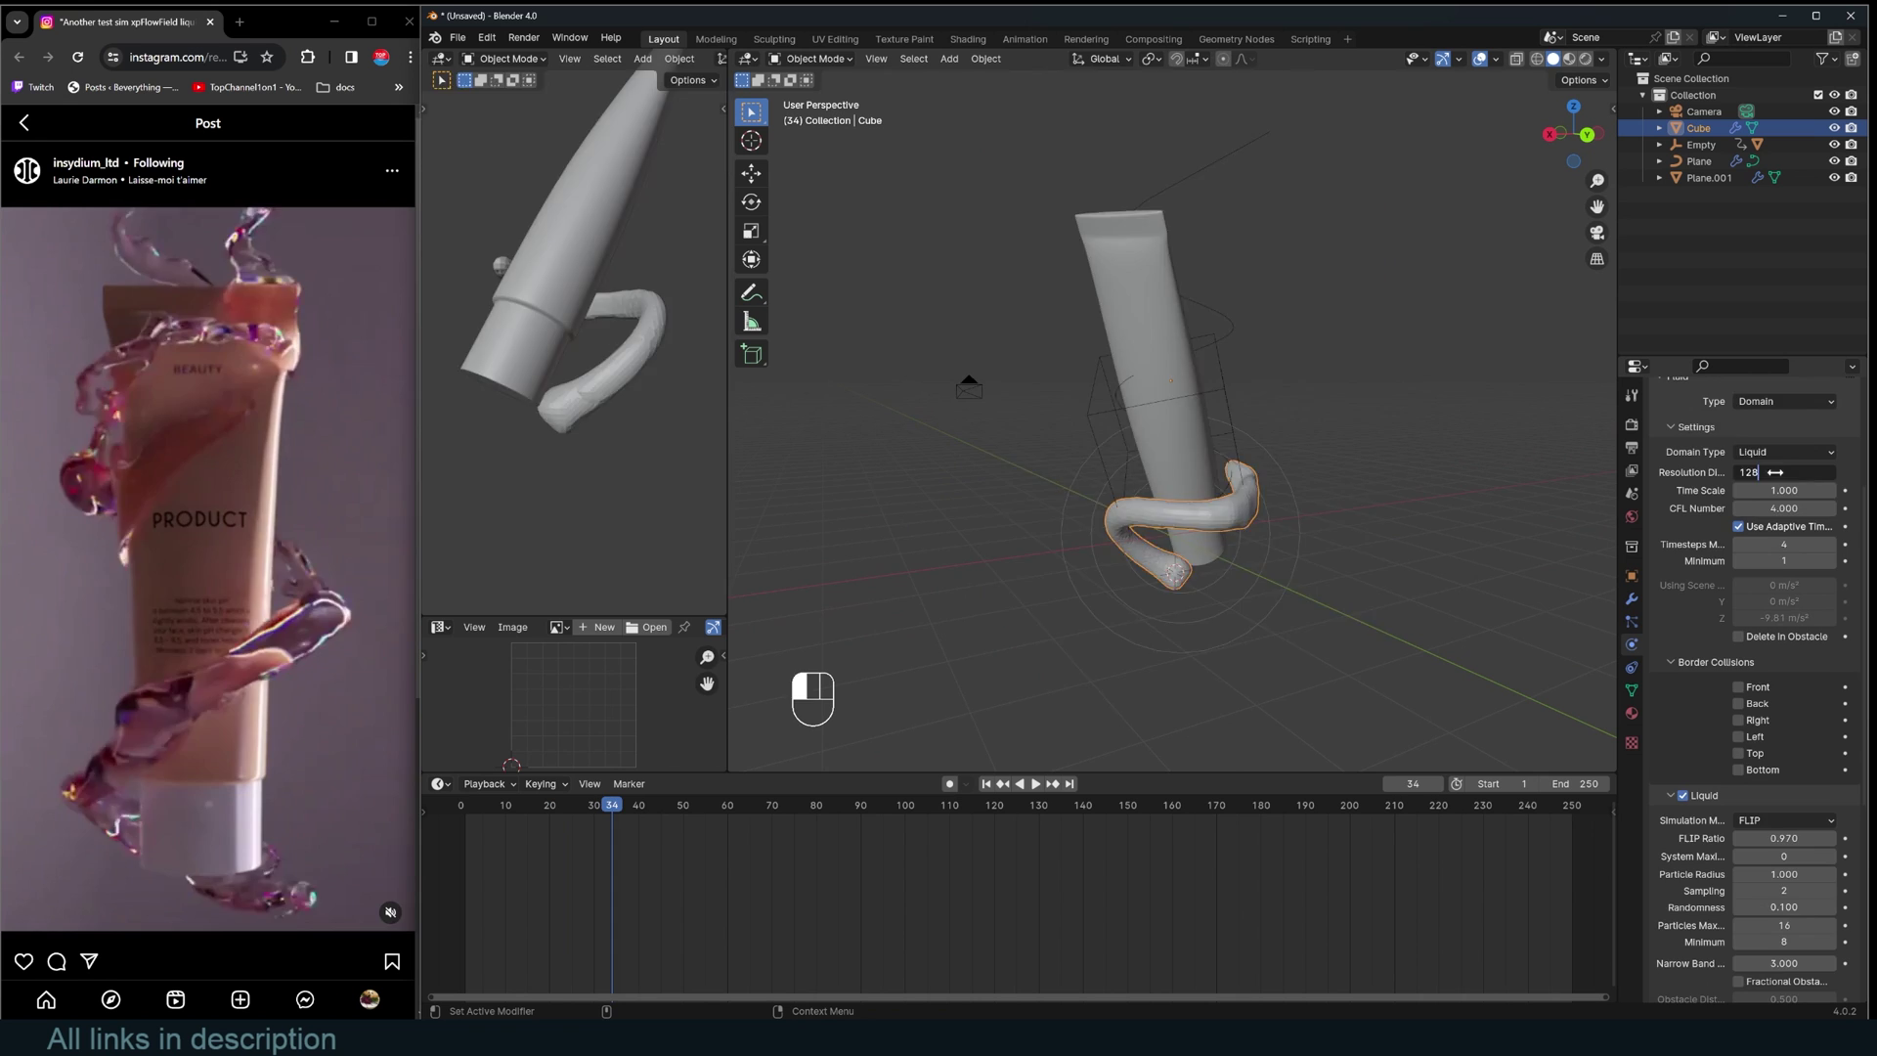
pyautogui.press('Return')
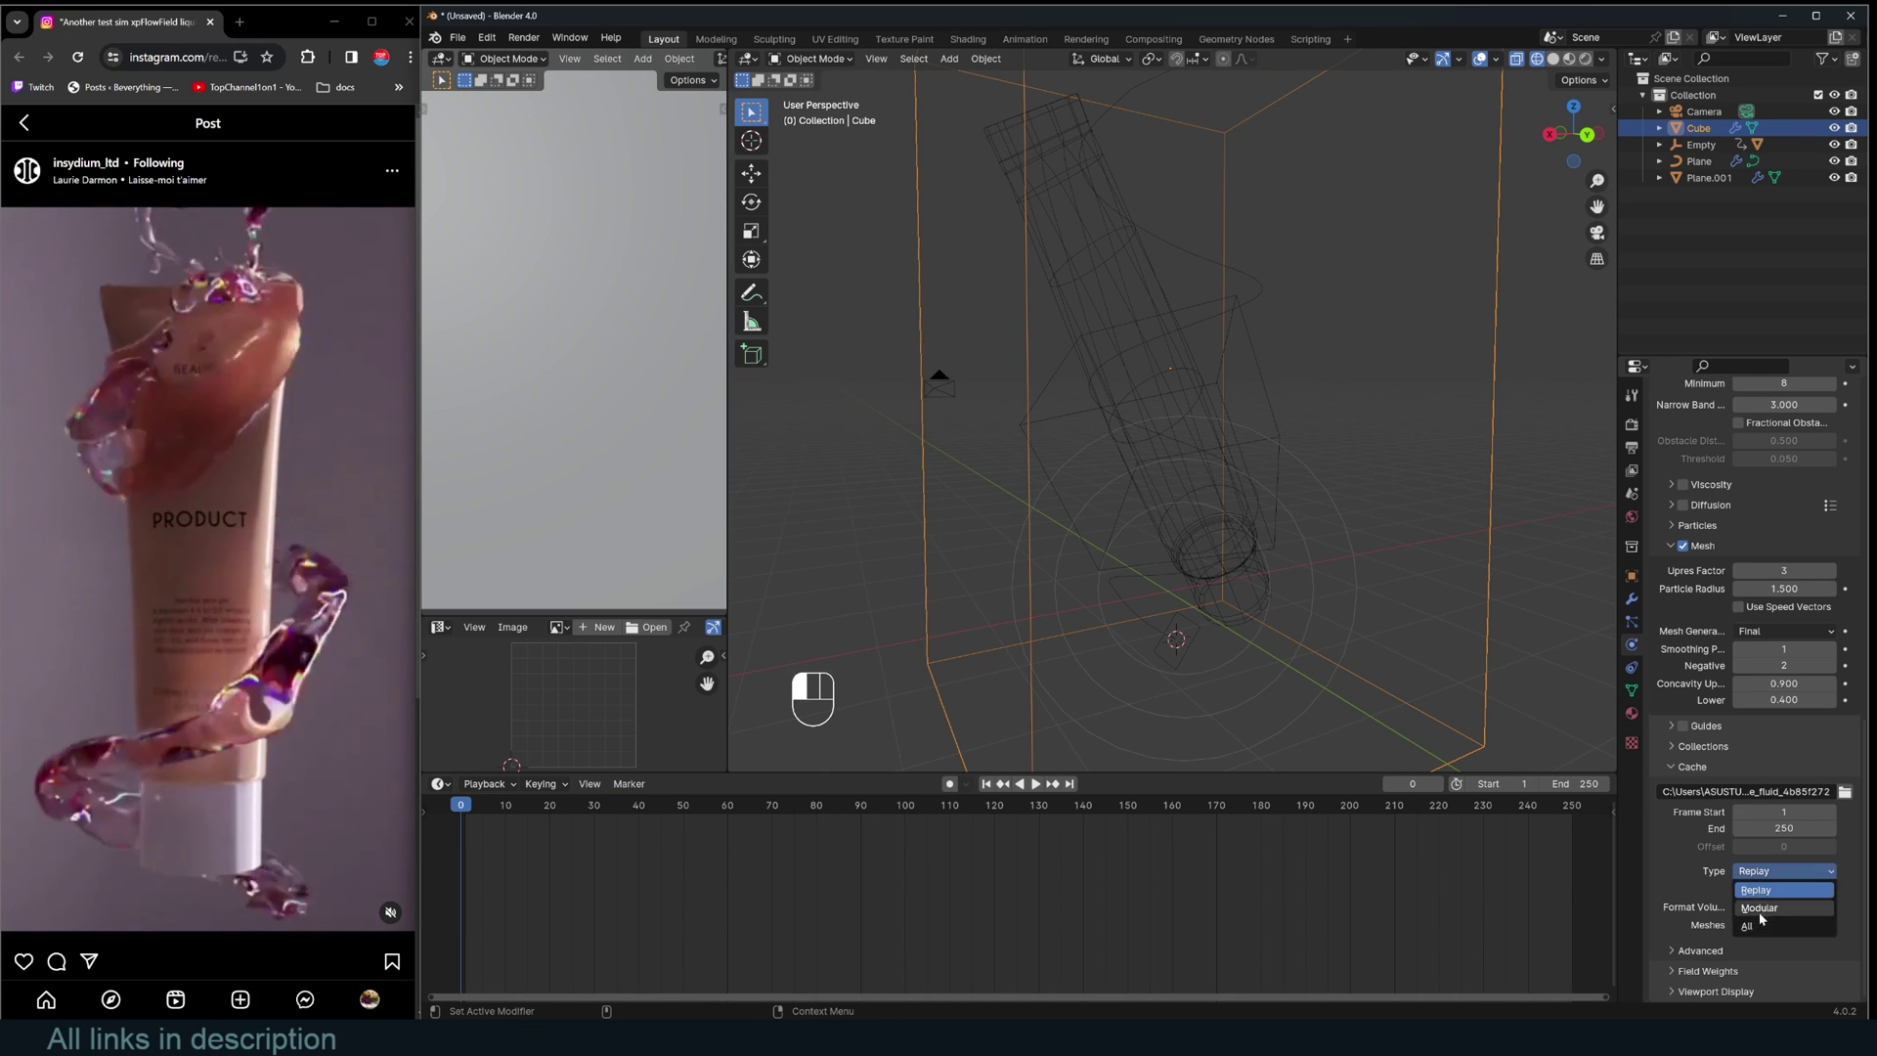
# Set the fluid cache Type to All with end frame 120, bake the simulation, and play it in solid shading.
pyautogui.click(1759, 926)
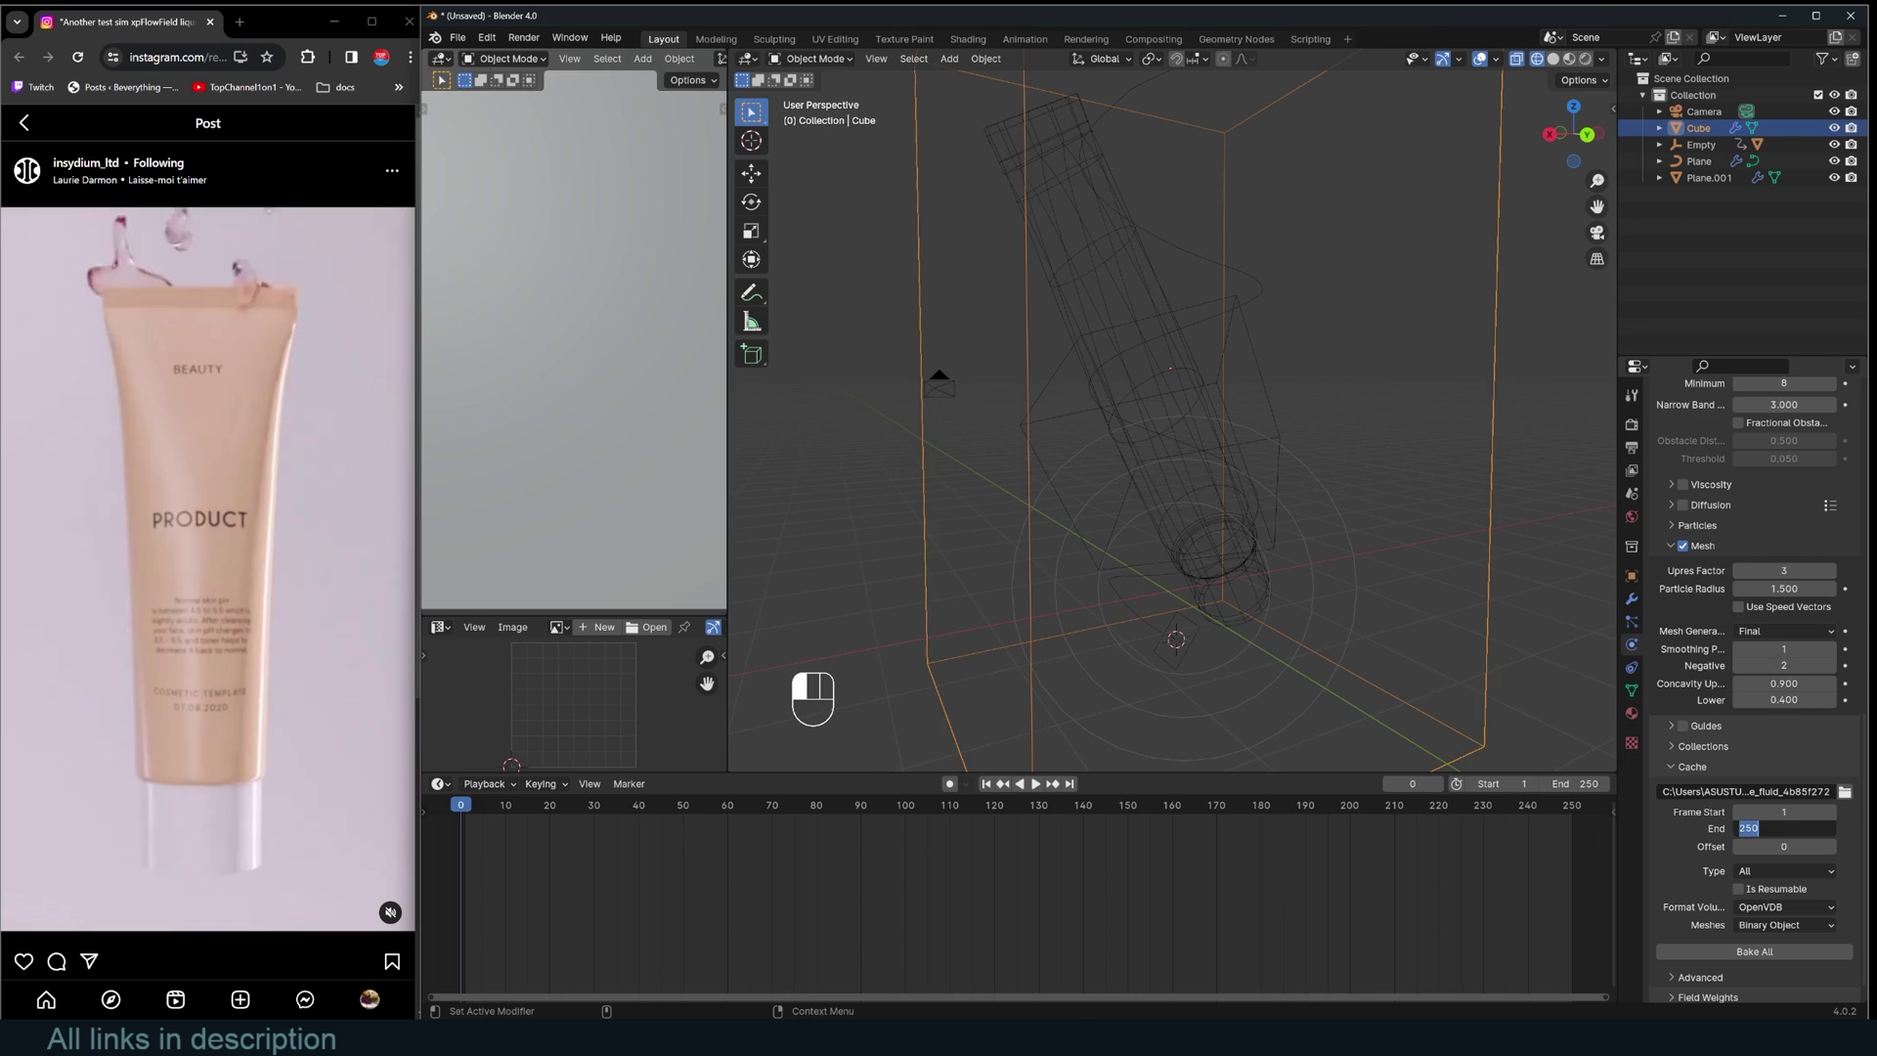
pyautogui.press('space')
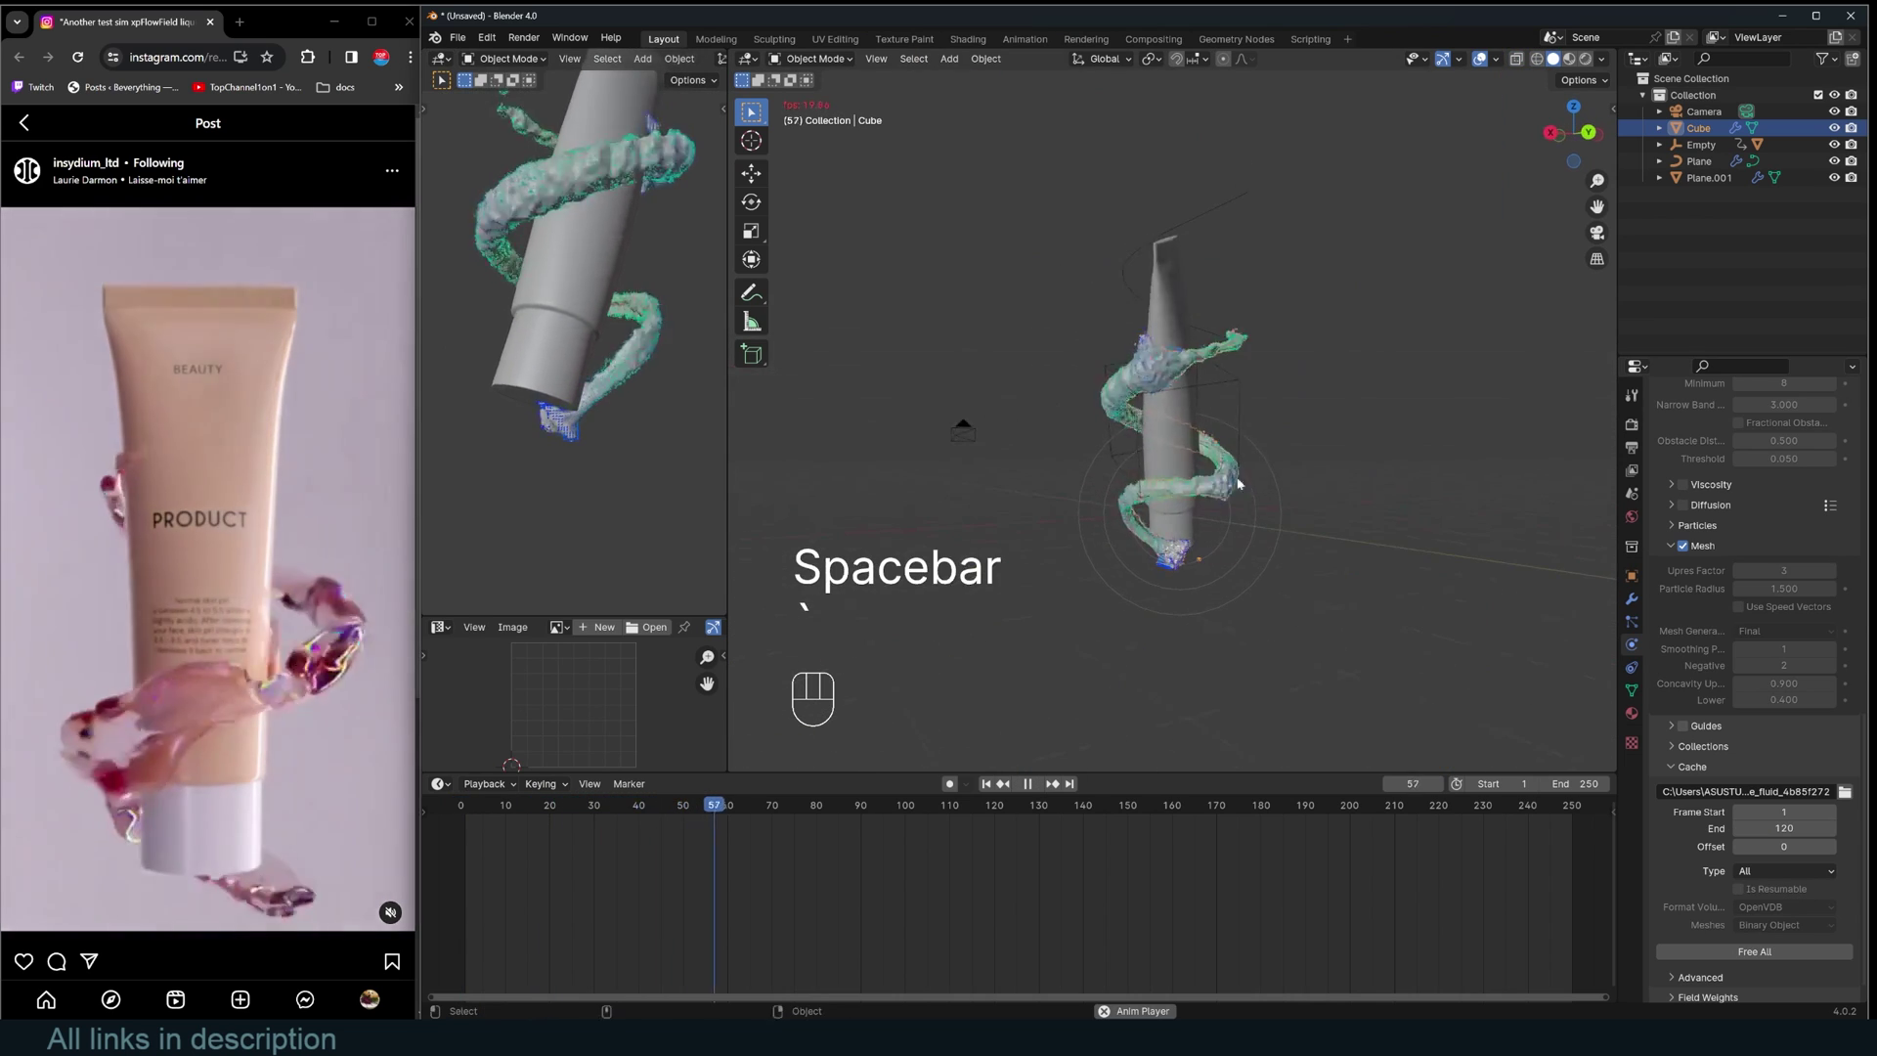
pyautogui.moveTo(1238, 482); pyautogui.dragTo(1375, 283, button='middle')
pyautogui.press('space')
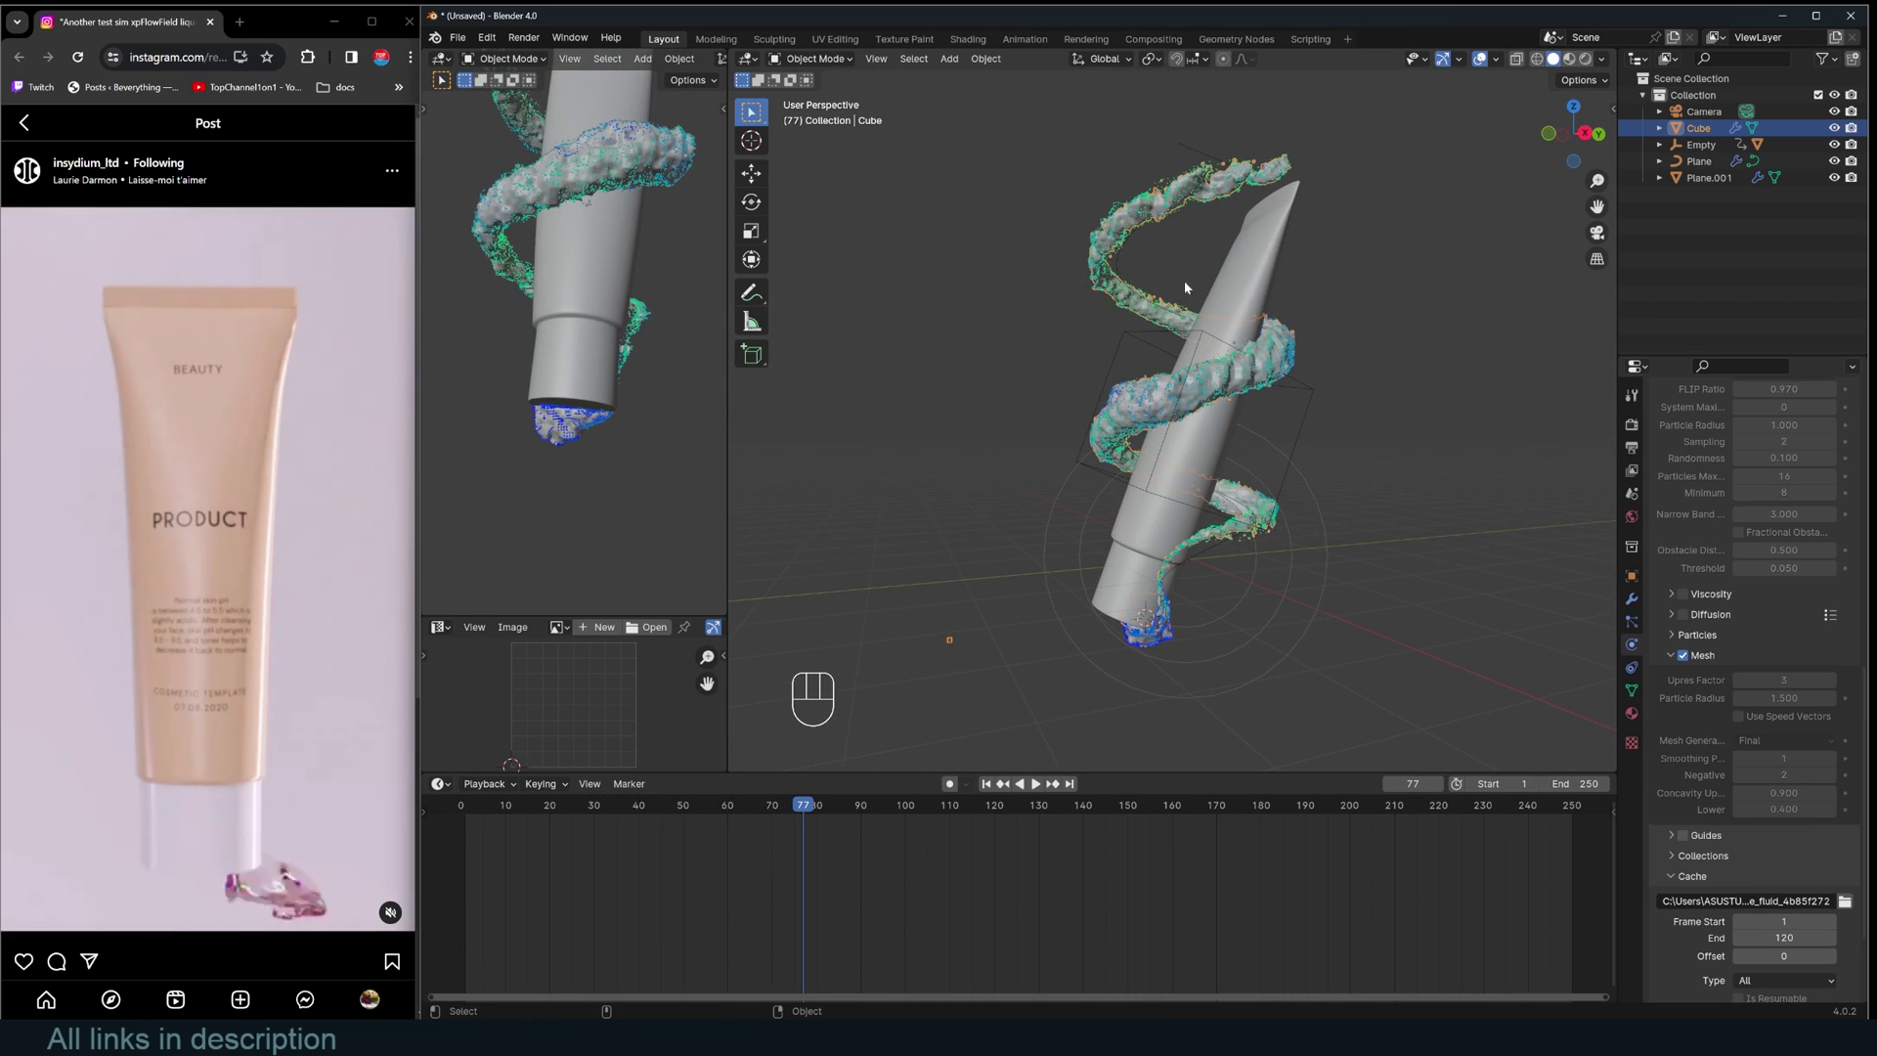
pyautogui.scroll(3, 1185, 287)
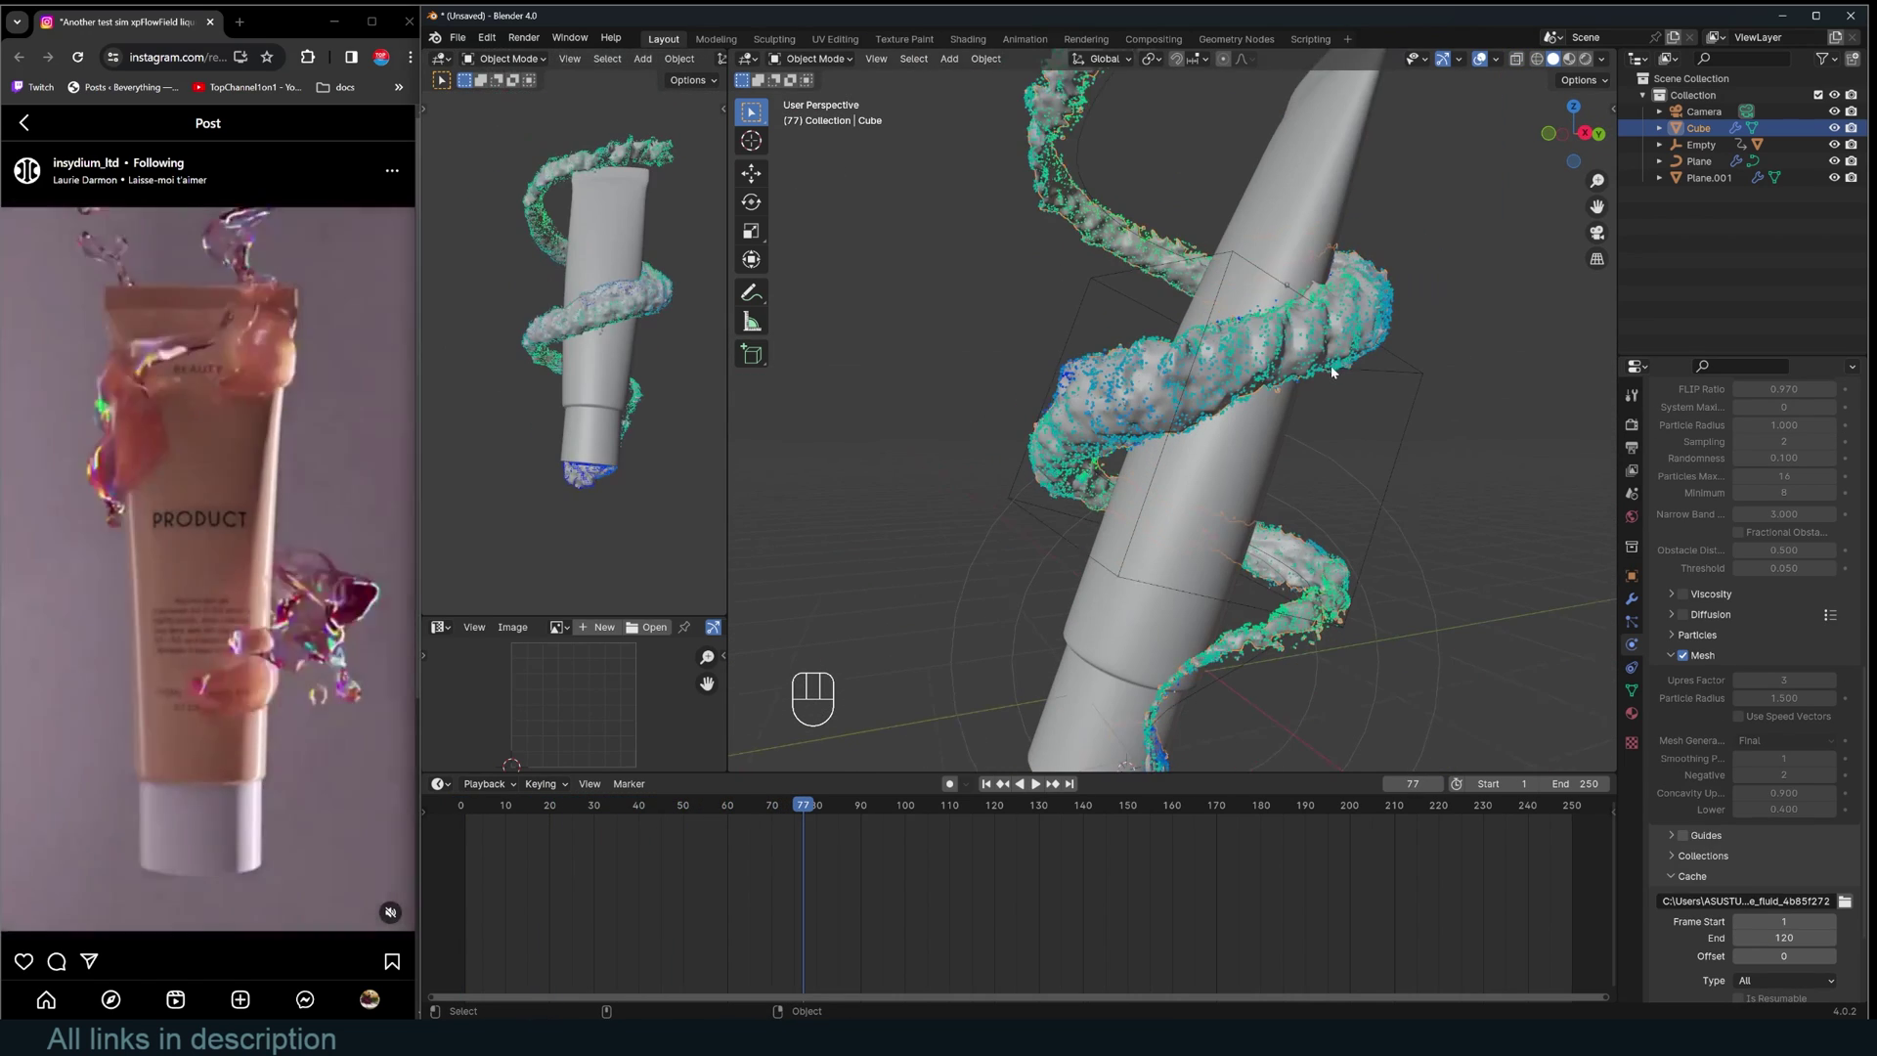
# Add a 2 m plane near the tube in the top view.
pyautogui.press('KP_0')
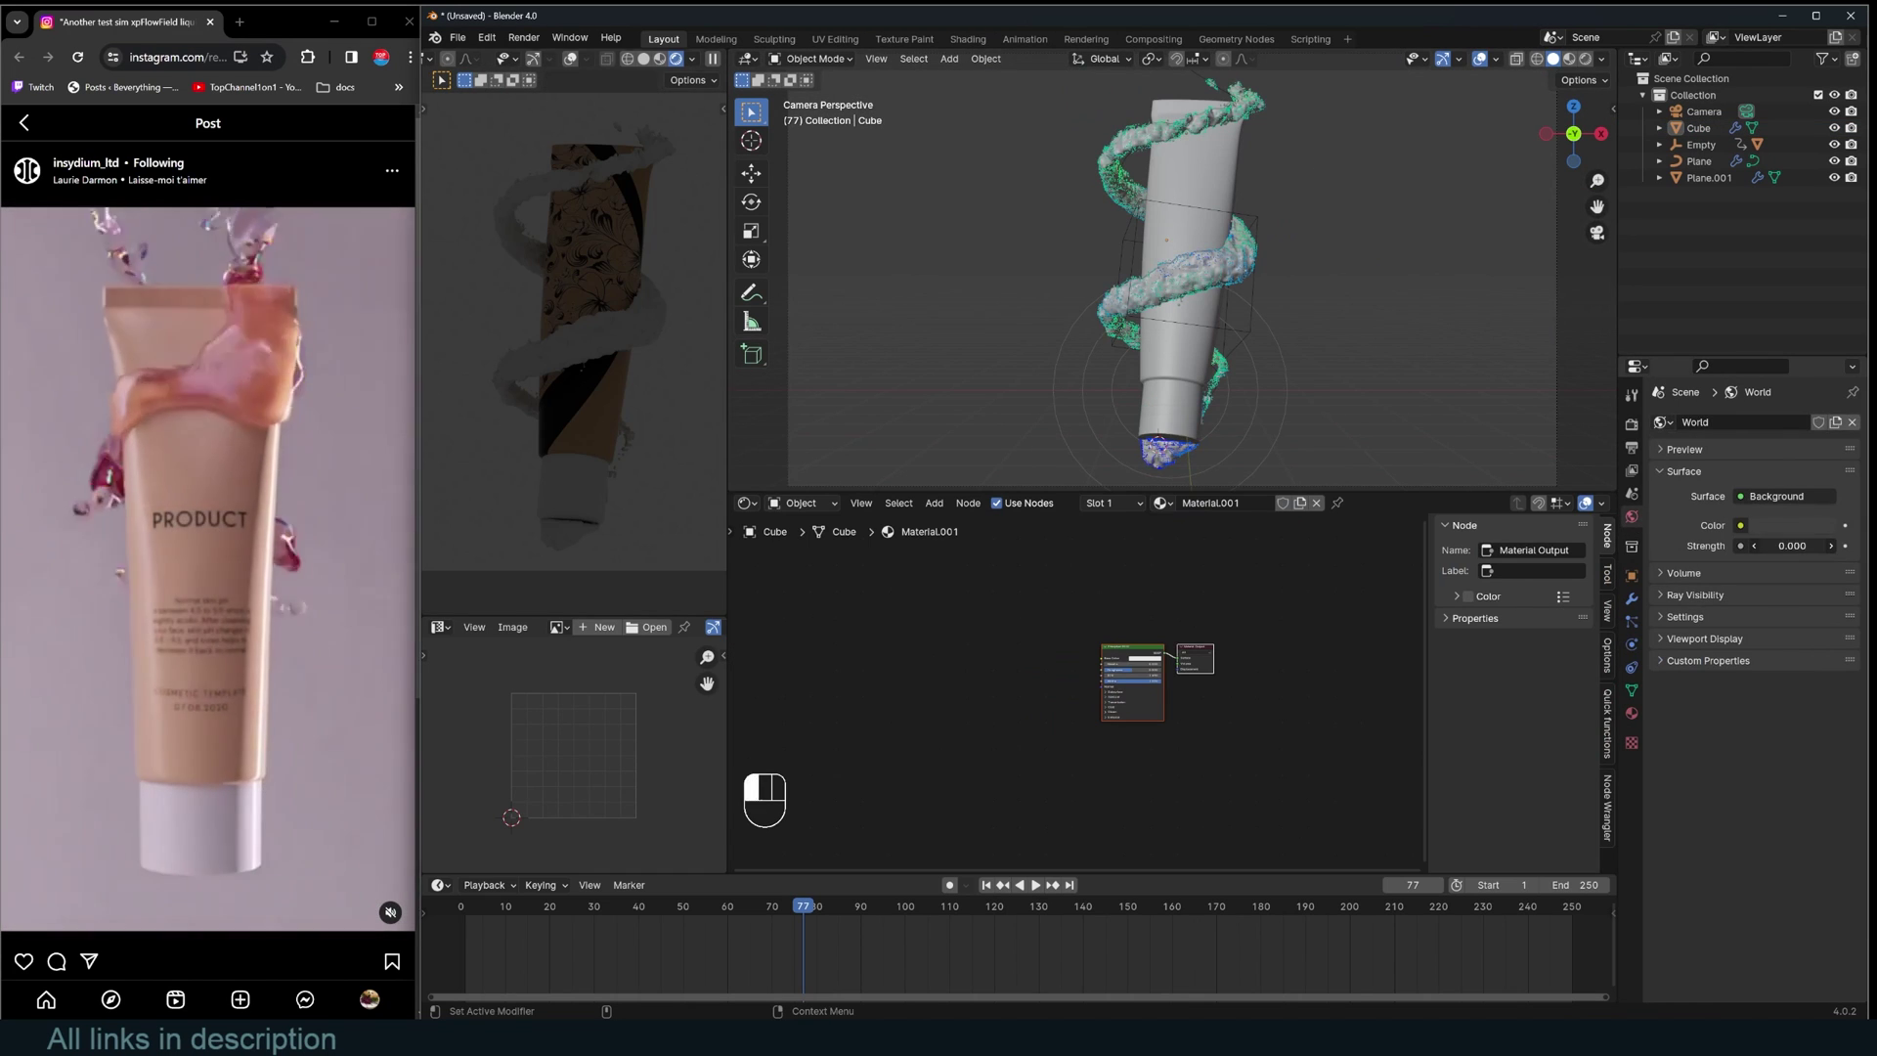
pyautogui.press('KP_7')
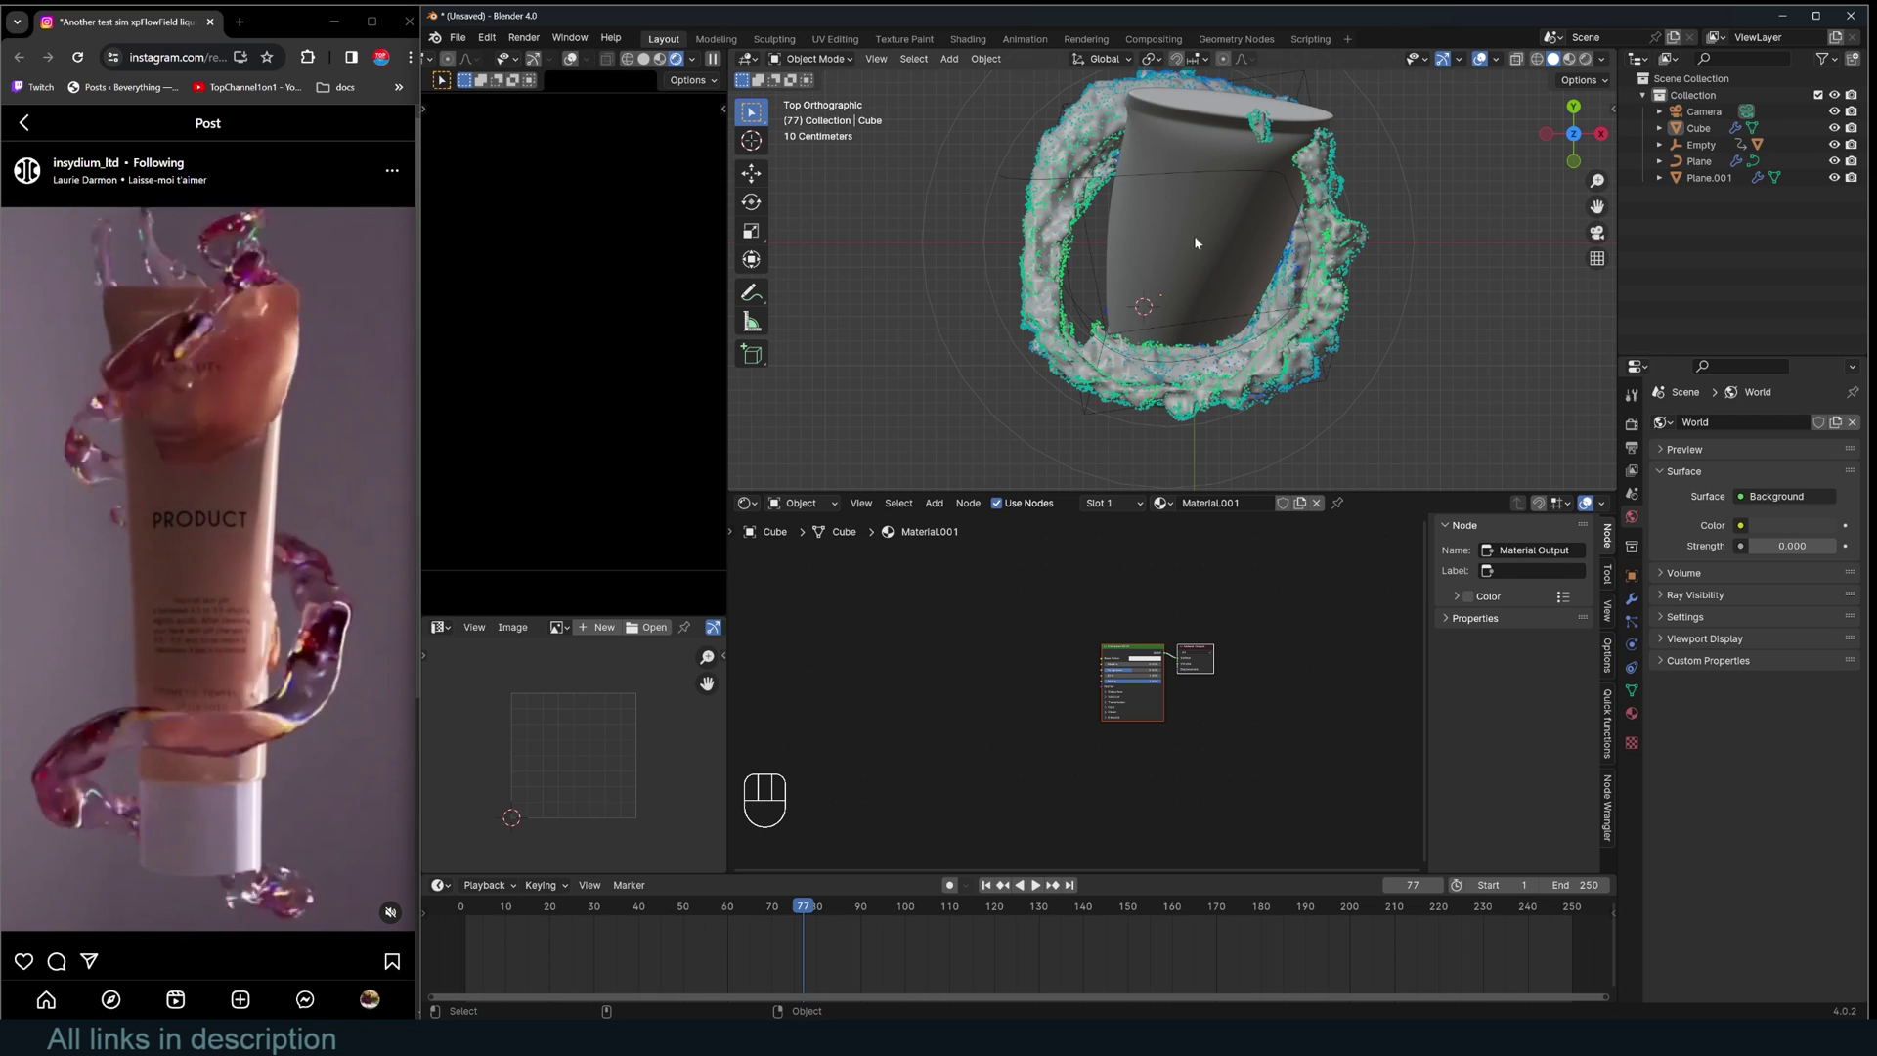
pyautogui.scroll(-3, 1194, 242)
pyautogui.hotkey('shift', 'a')
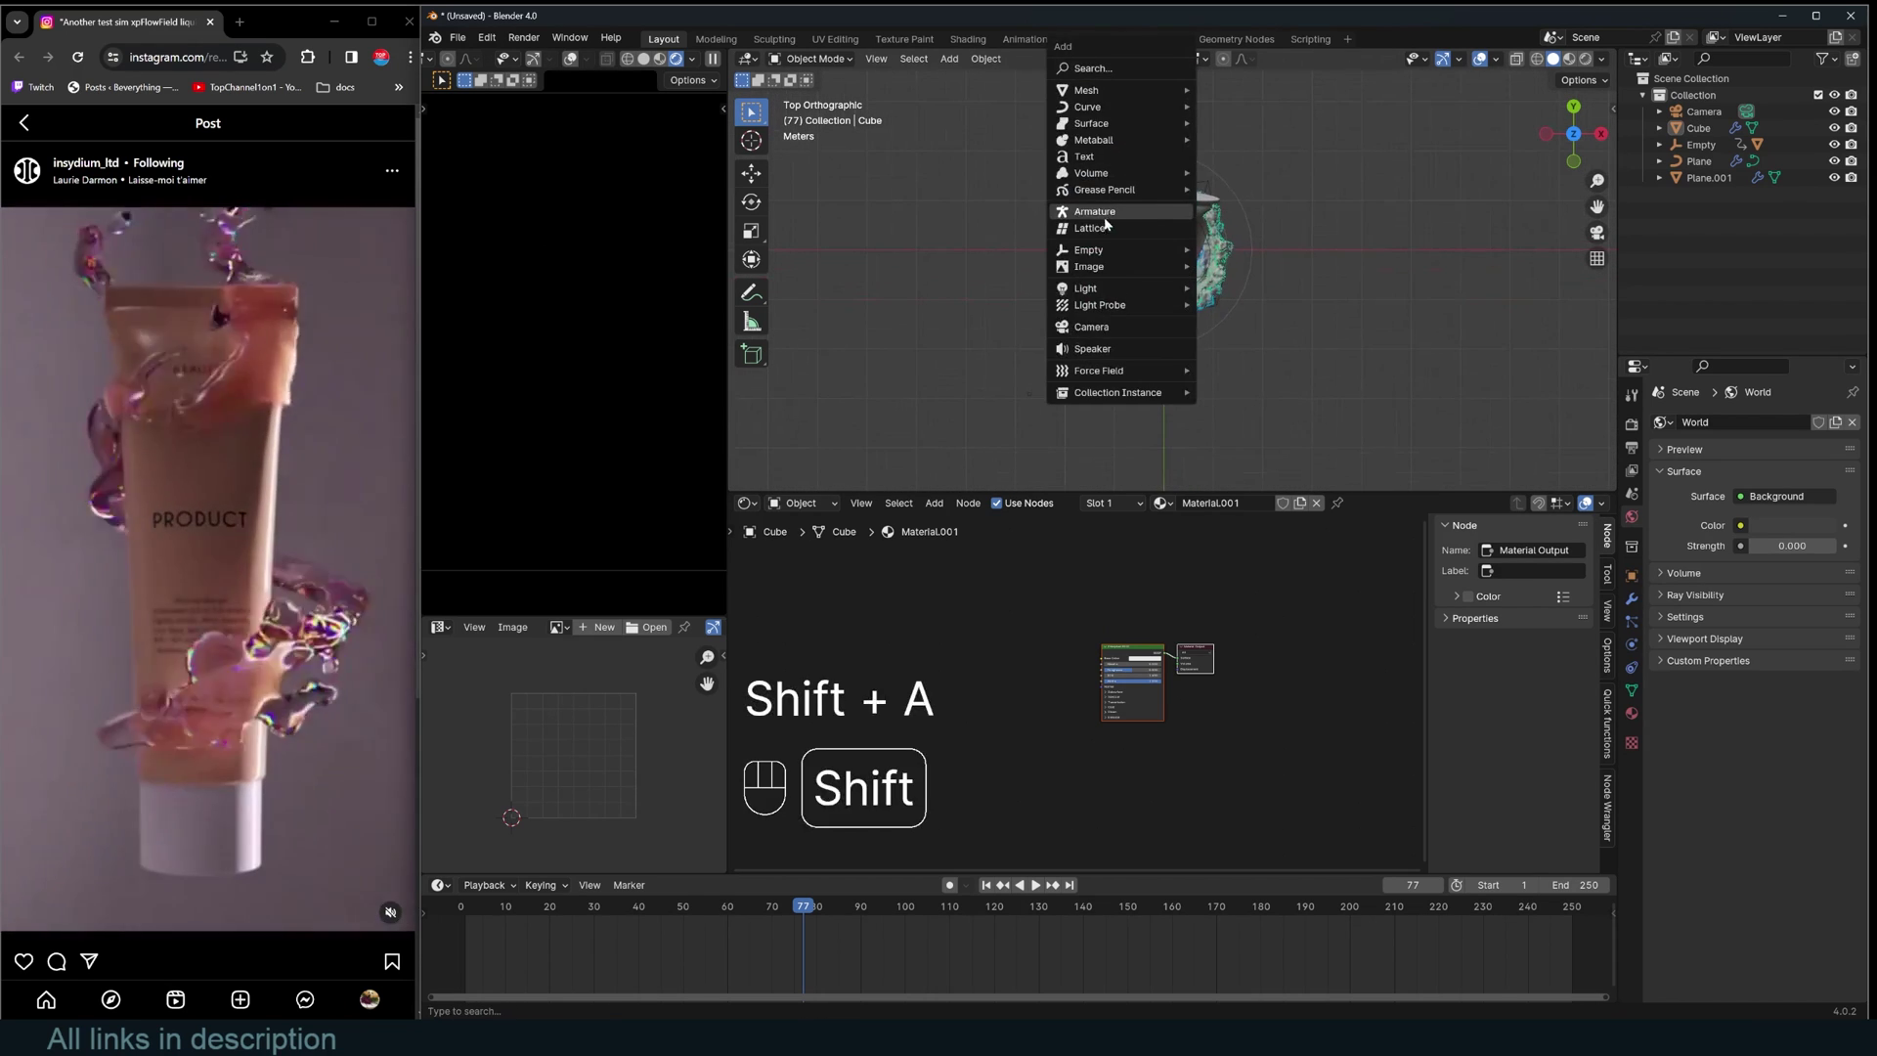
pyautogui.moveTo(1118, 92)
pyautogui.click(1236, 90)
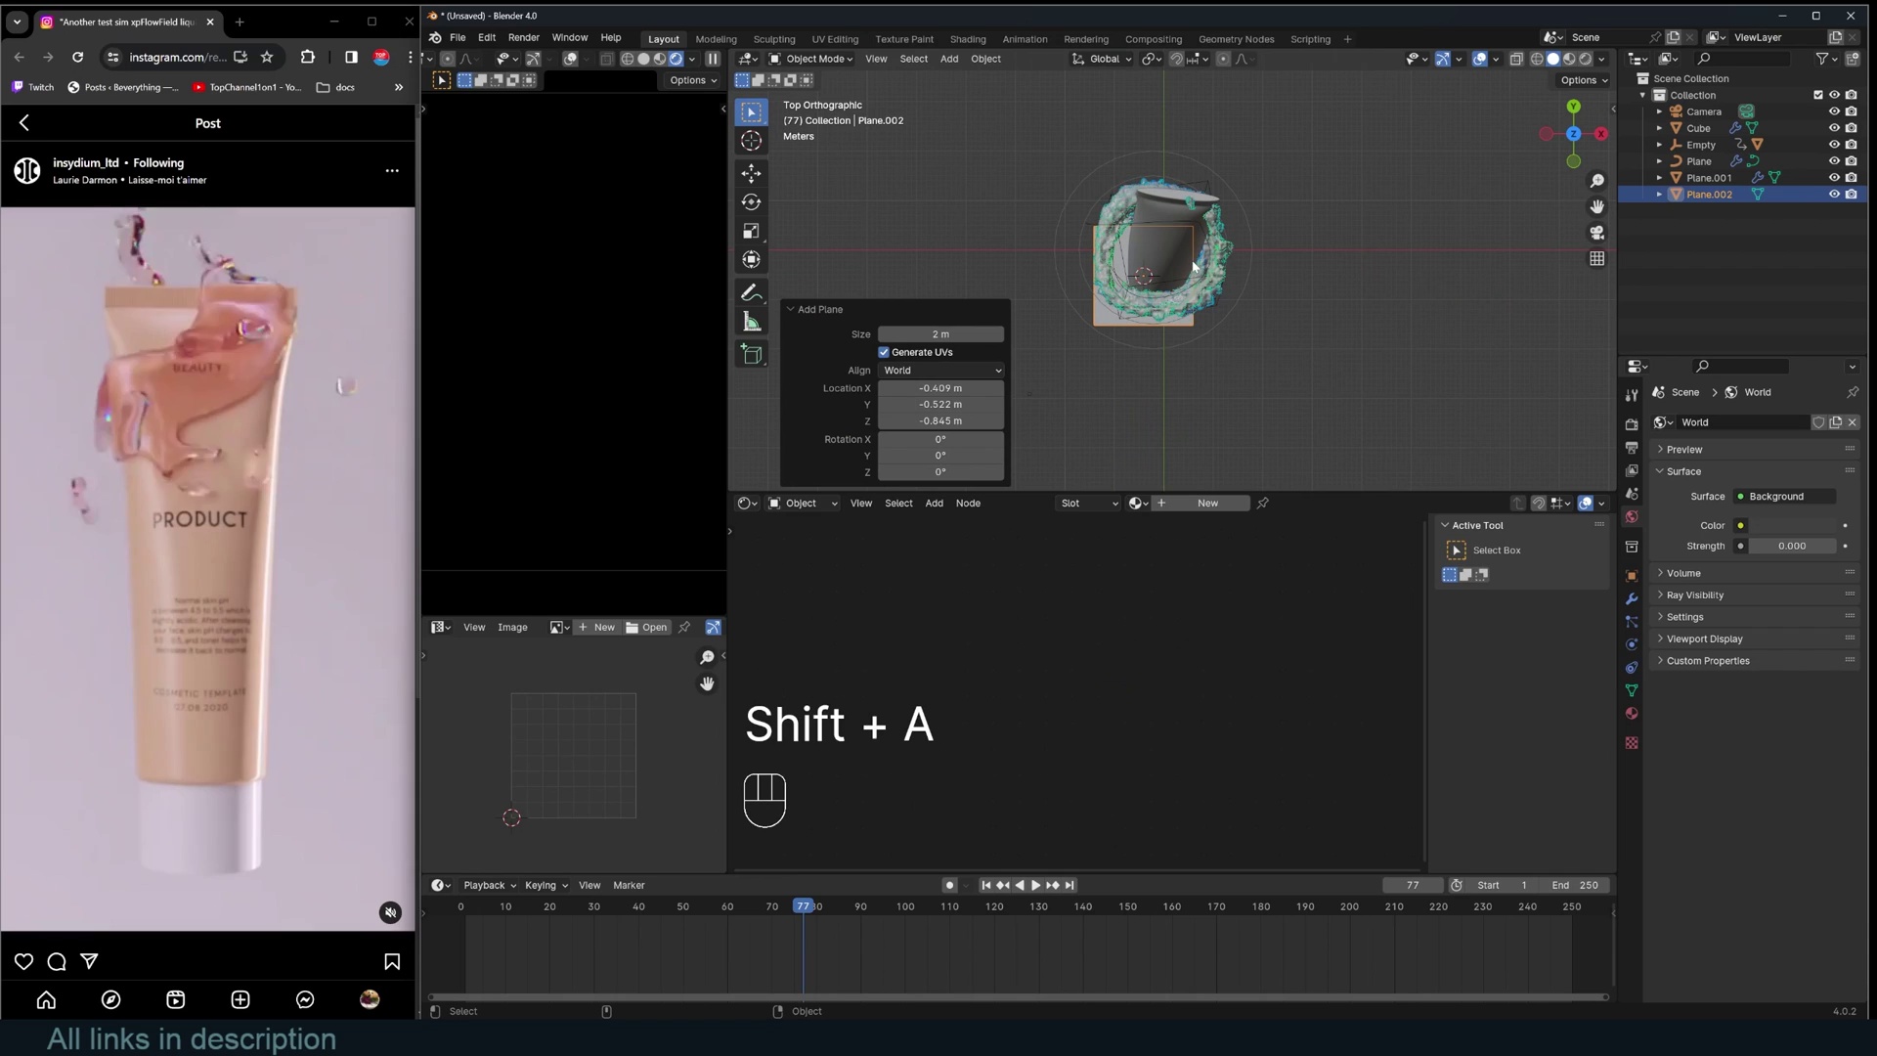
# Give the new plane a material and create a new geometry node tree on it.
pyautogui.click(1208, 504)
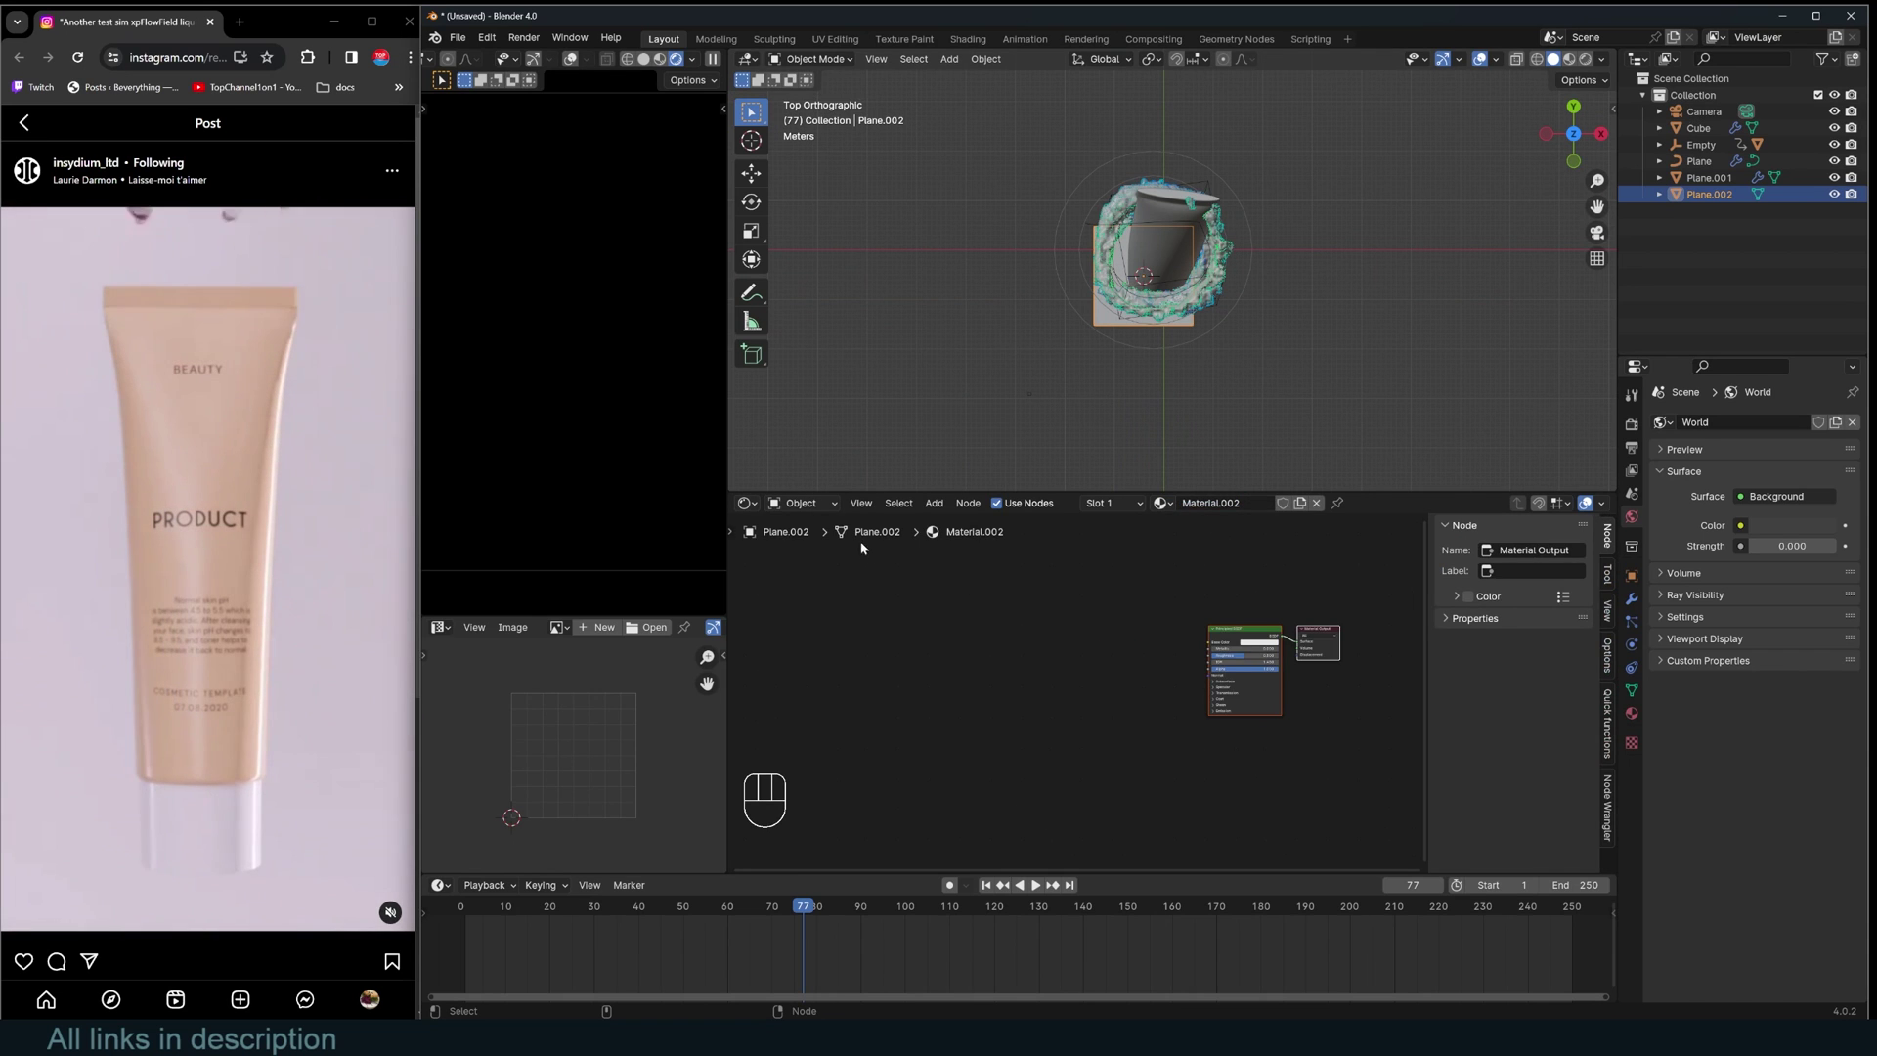
pyautogui.click(745, 503)
pyautogui.click(793, 636)
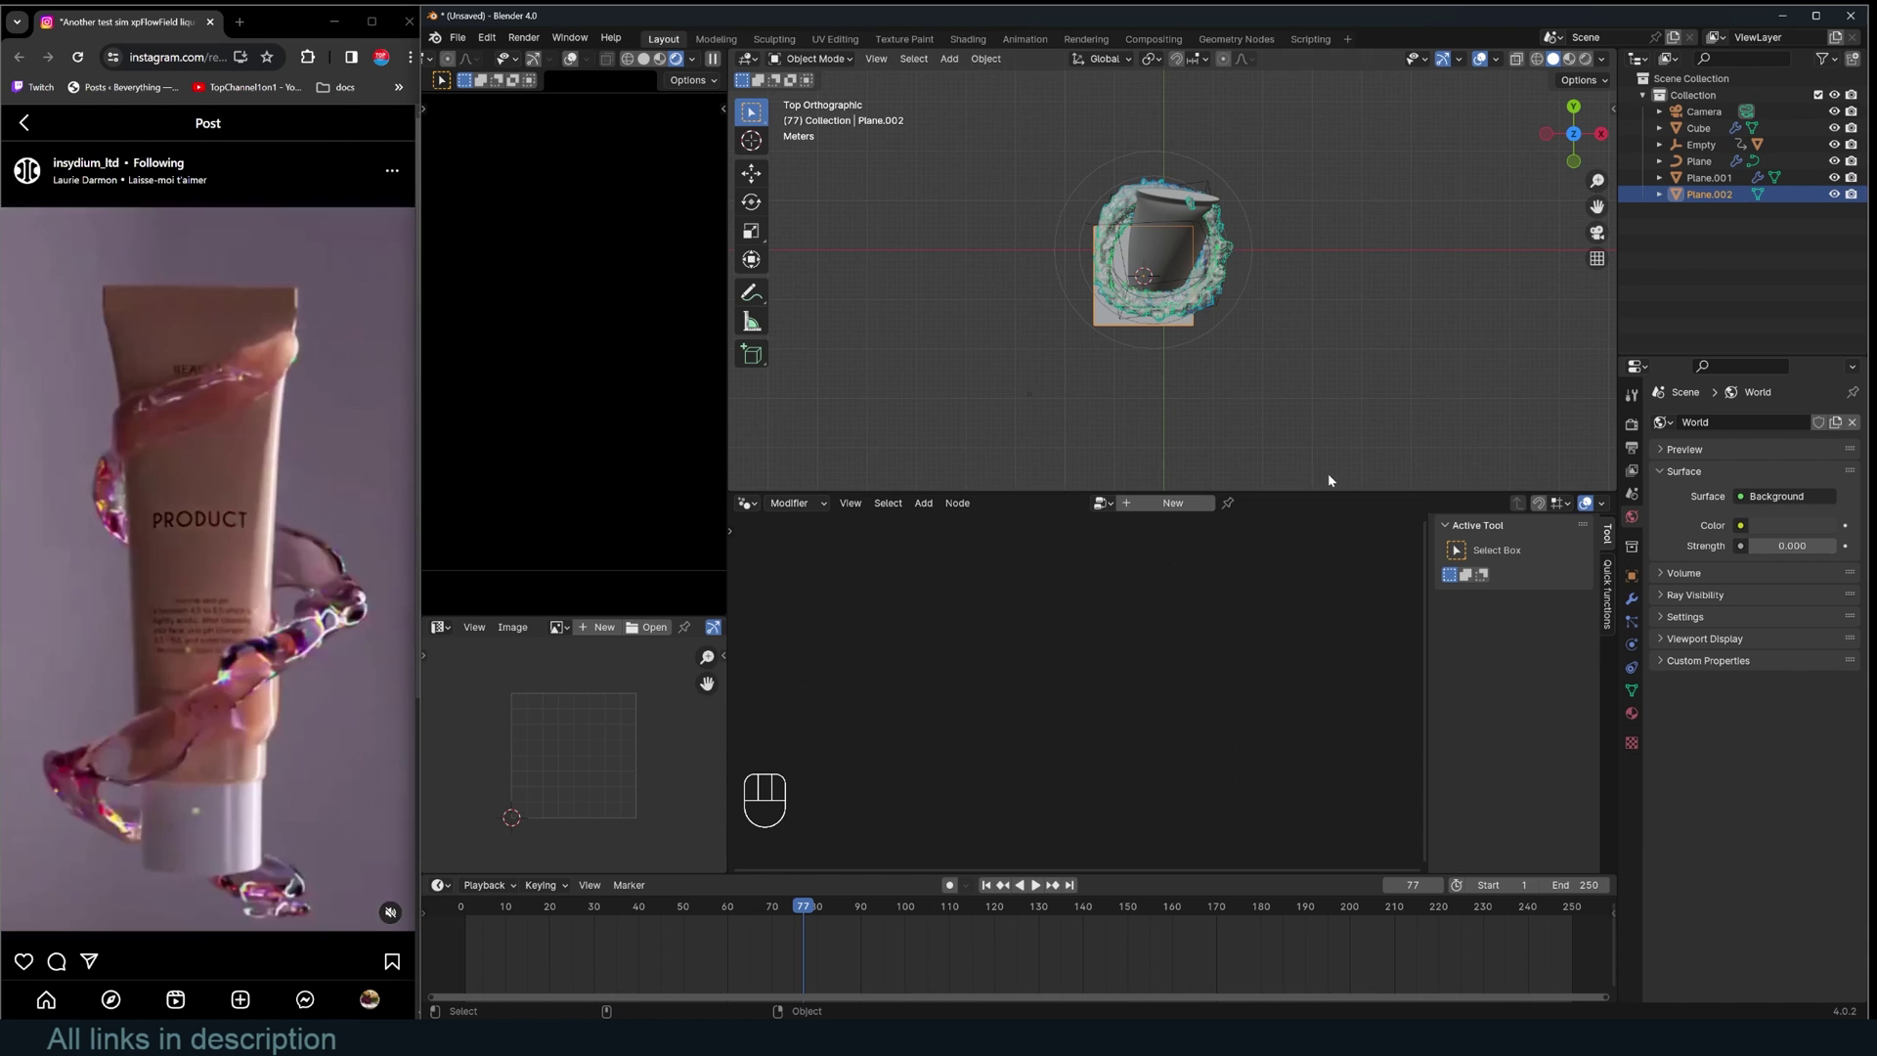
pyautogui.scroll(8, 1099, 760)
pyautogui.moveTo(1167, 691); pyautogui.dragTo(1017, 662, button='middle')
pyautogui.press('n')
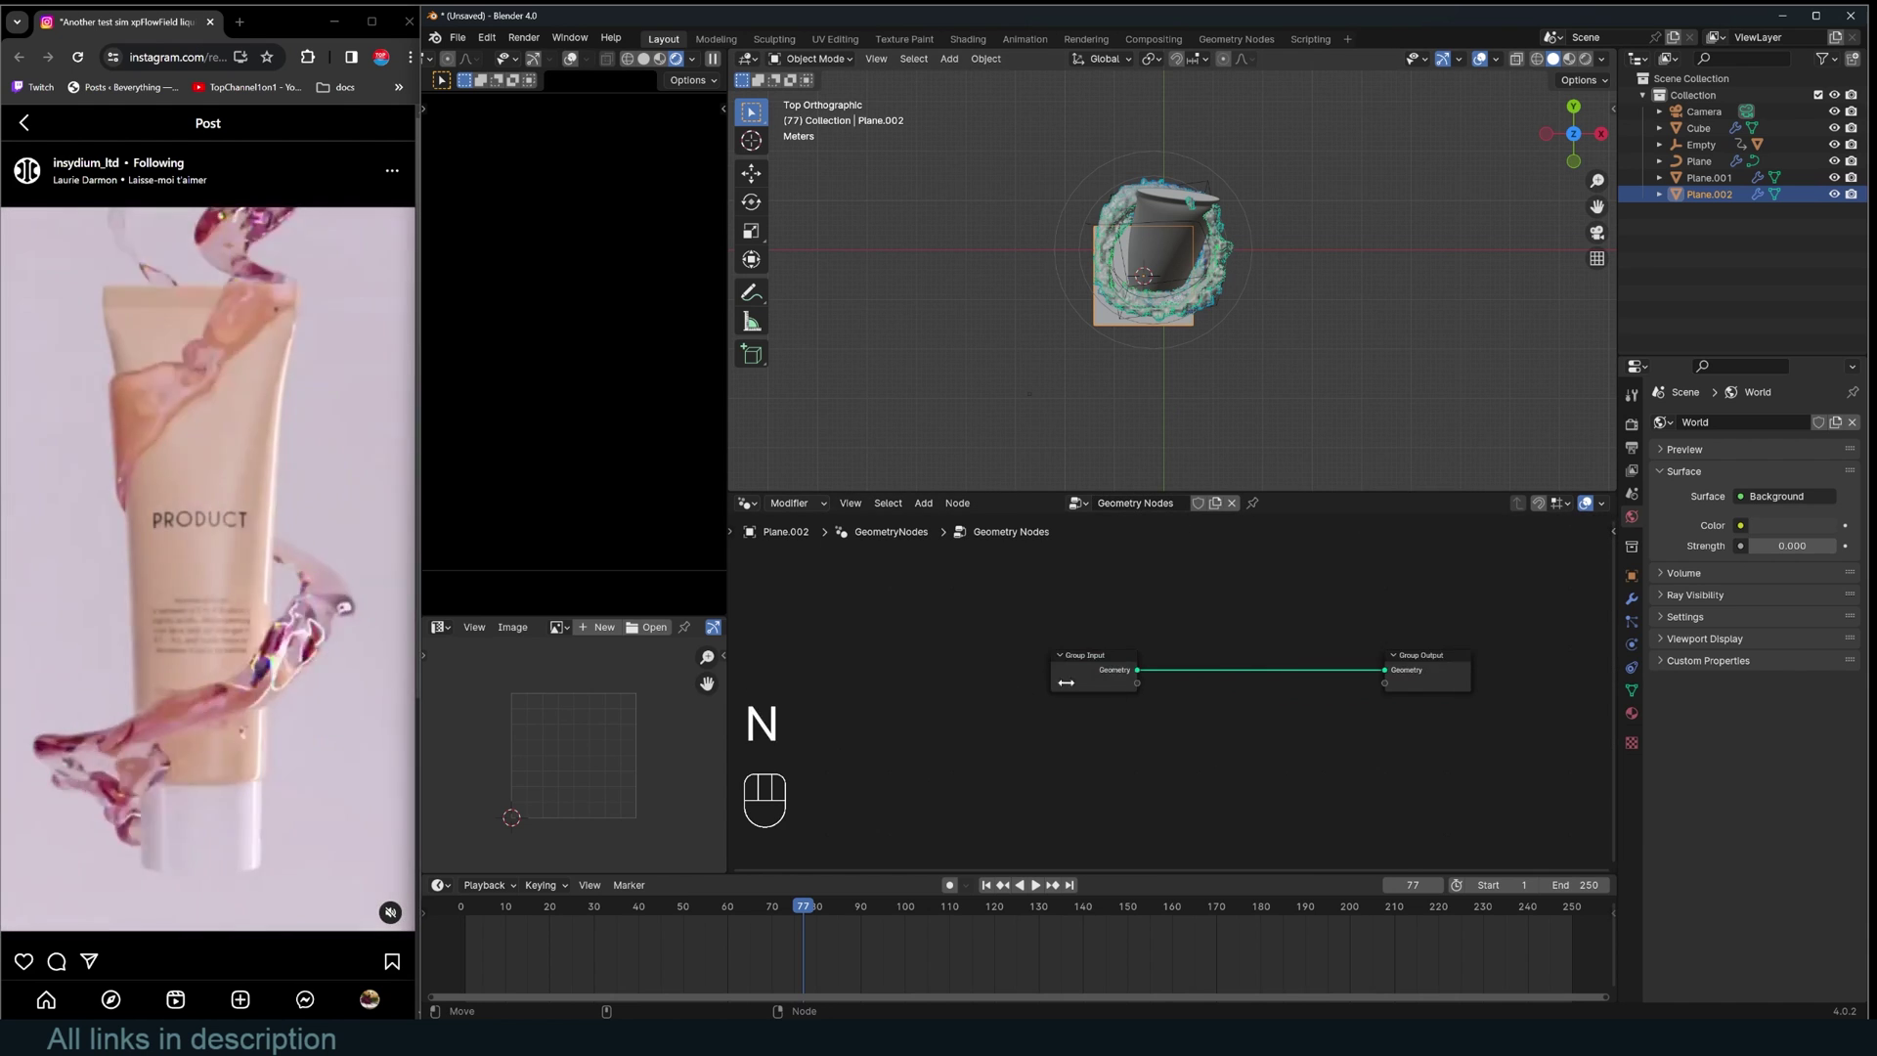
# Add a Curve Circle node to the plane's geometry node tree and preview it with a Viewer node.
pyautogui.moveTo(1093, 659); pyautogui.dragTo(916, 642)
pyautogui.hotkey('shift', 'a')
pyautogui.write('cur')
pyautogui.press('BackSpace')
pyautogui.press('BackSpace')
pyautogui.write('irc')
pyautogui.click(1201, 552)
pyautogui.click(1004, 565)
pyautogui.keyDown('ctrl'); pyautogui.keyDown('shift'); pyautogui.click(1038, 579); pyautogui.keyUp('shift'); pyautogui.keyUp('ctrl')
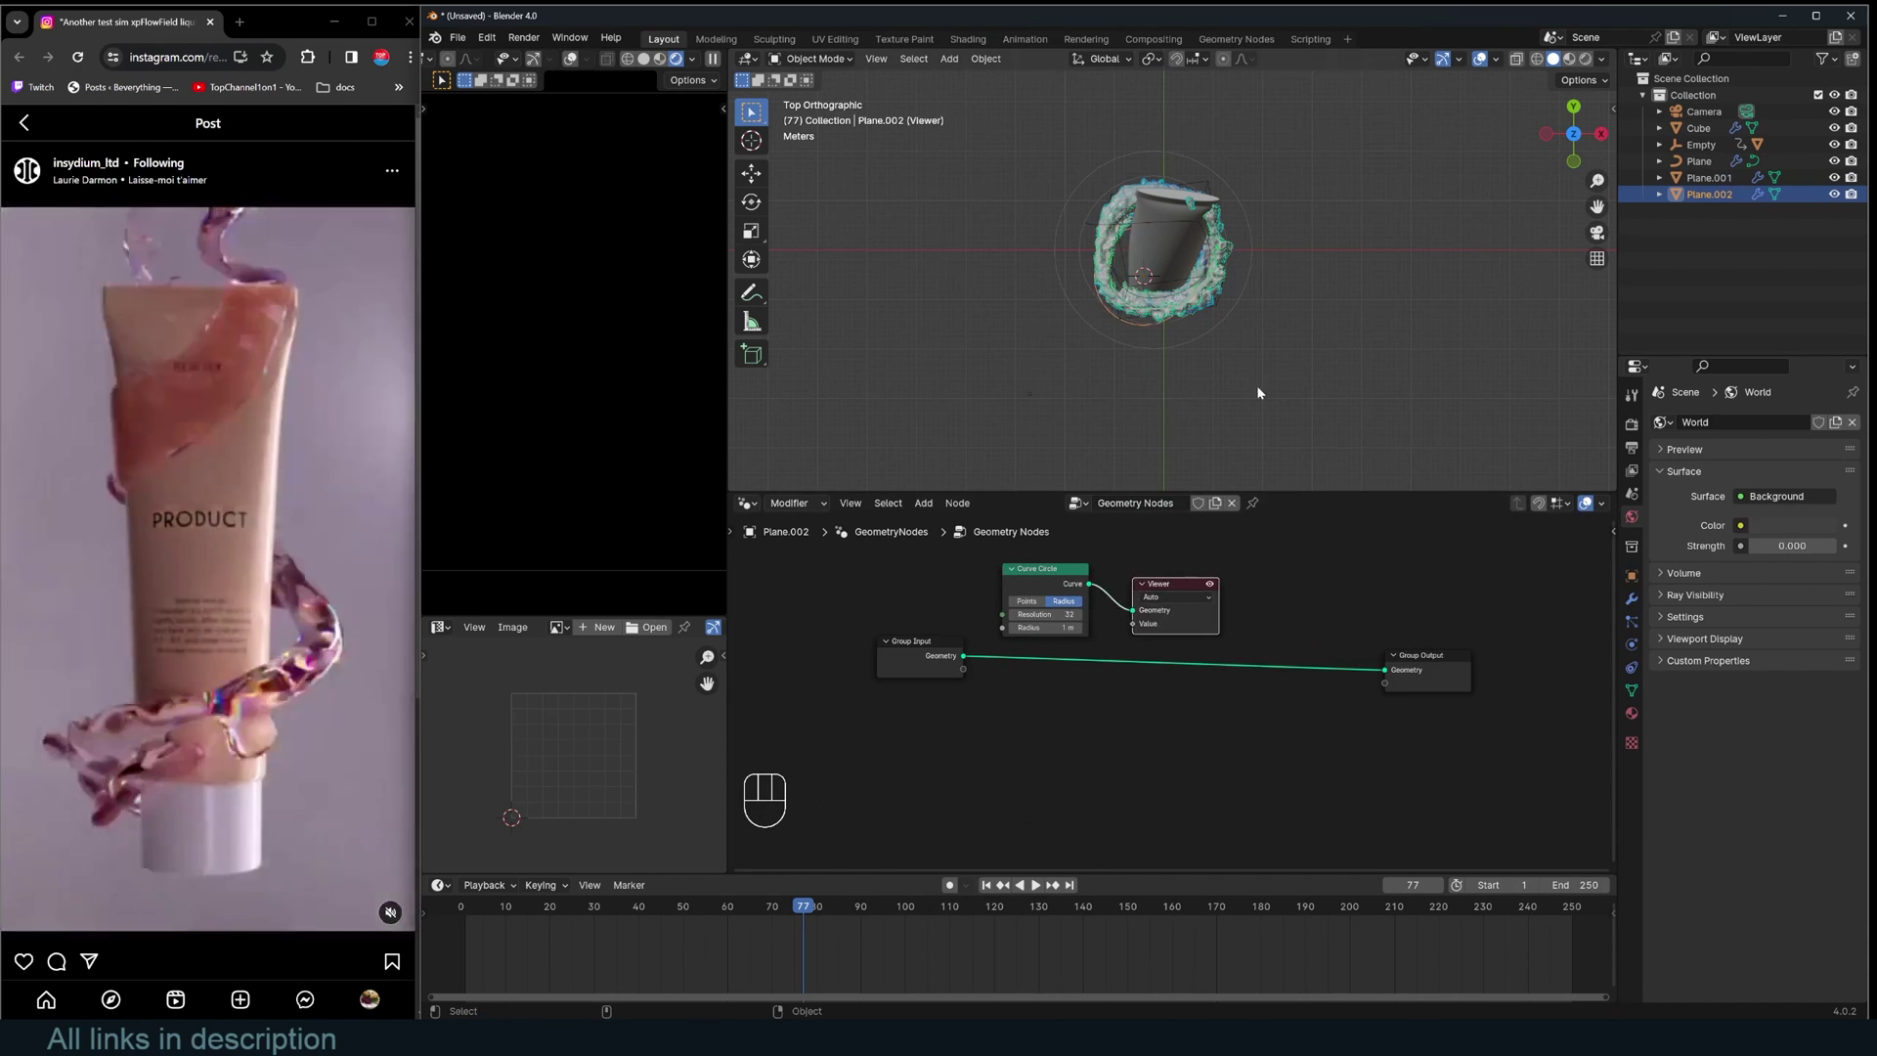
# Add an area light beside the plane and bring it into the plane's node tree as an Object Info node with As Instance enabled.
pyautogui.hotkey('shift', 'a')
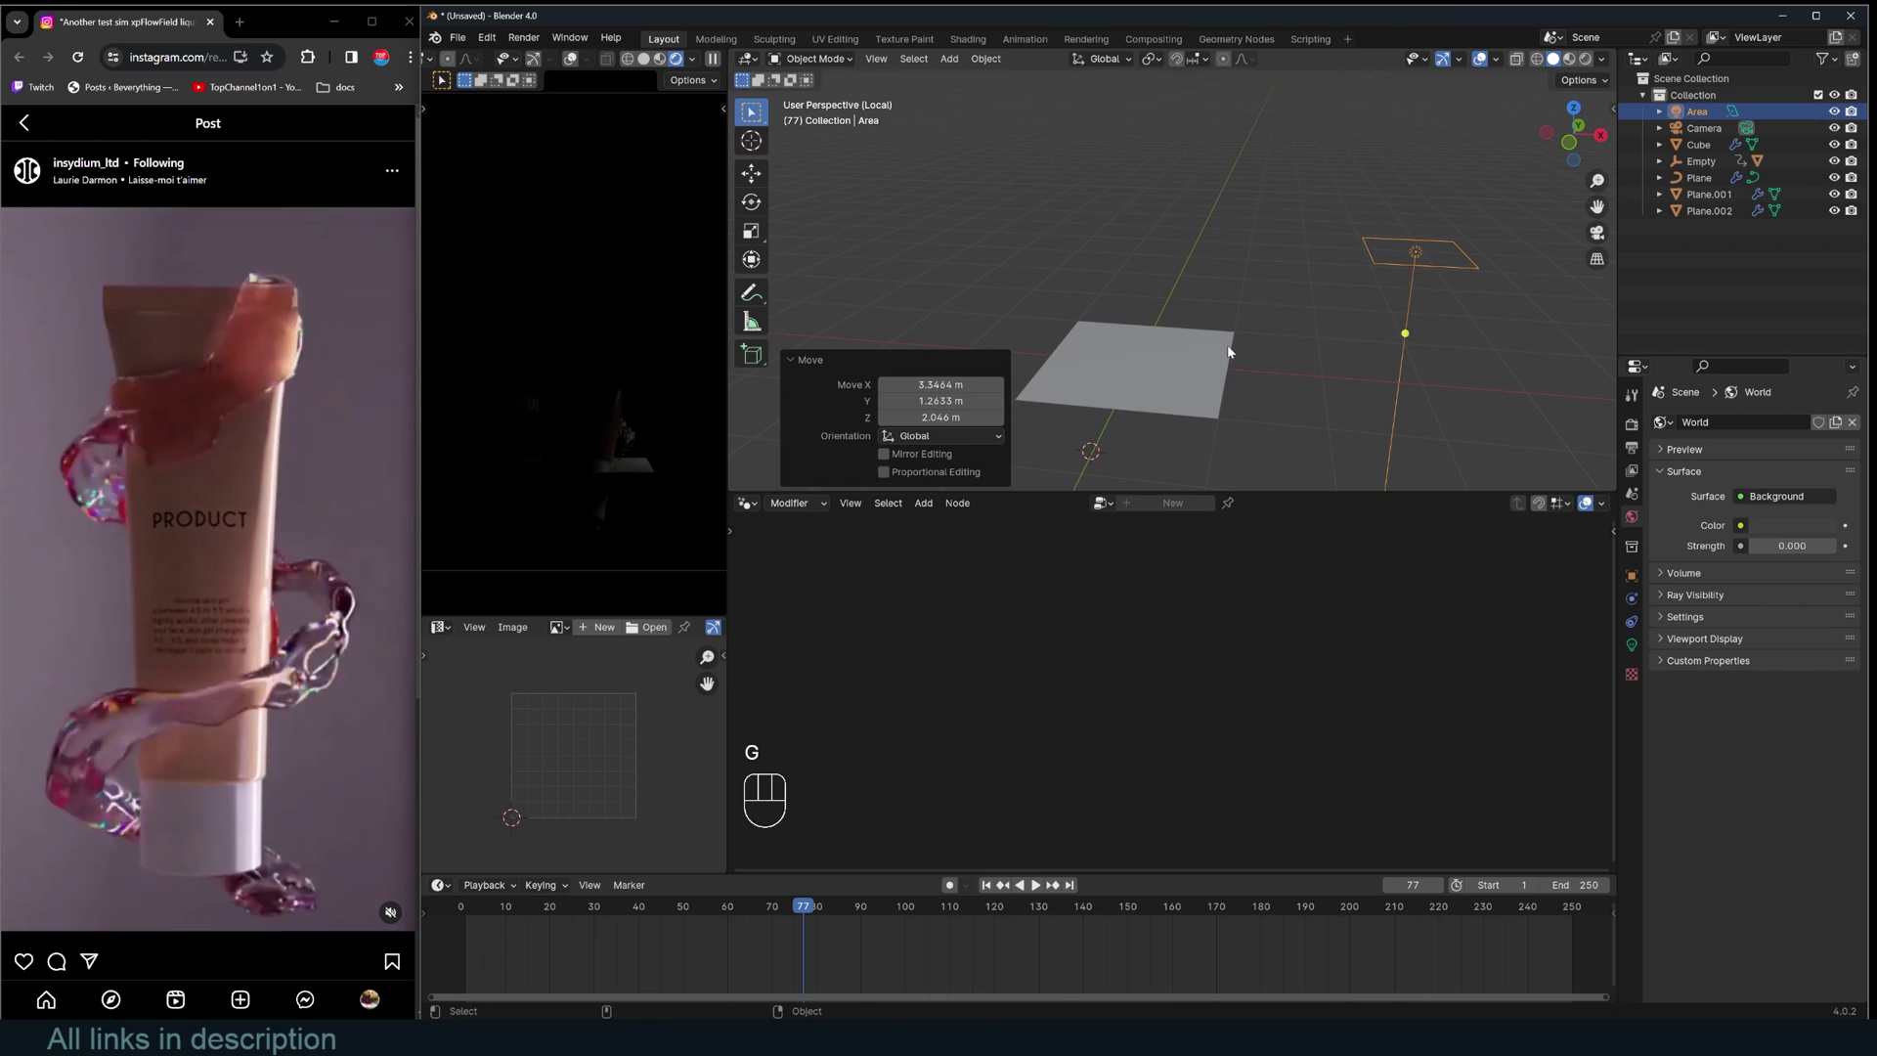
pyautogui.click(1165, 399)
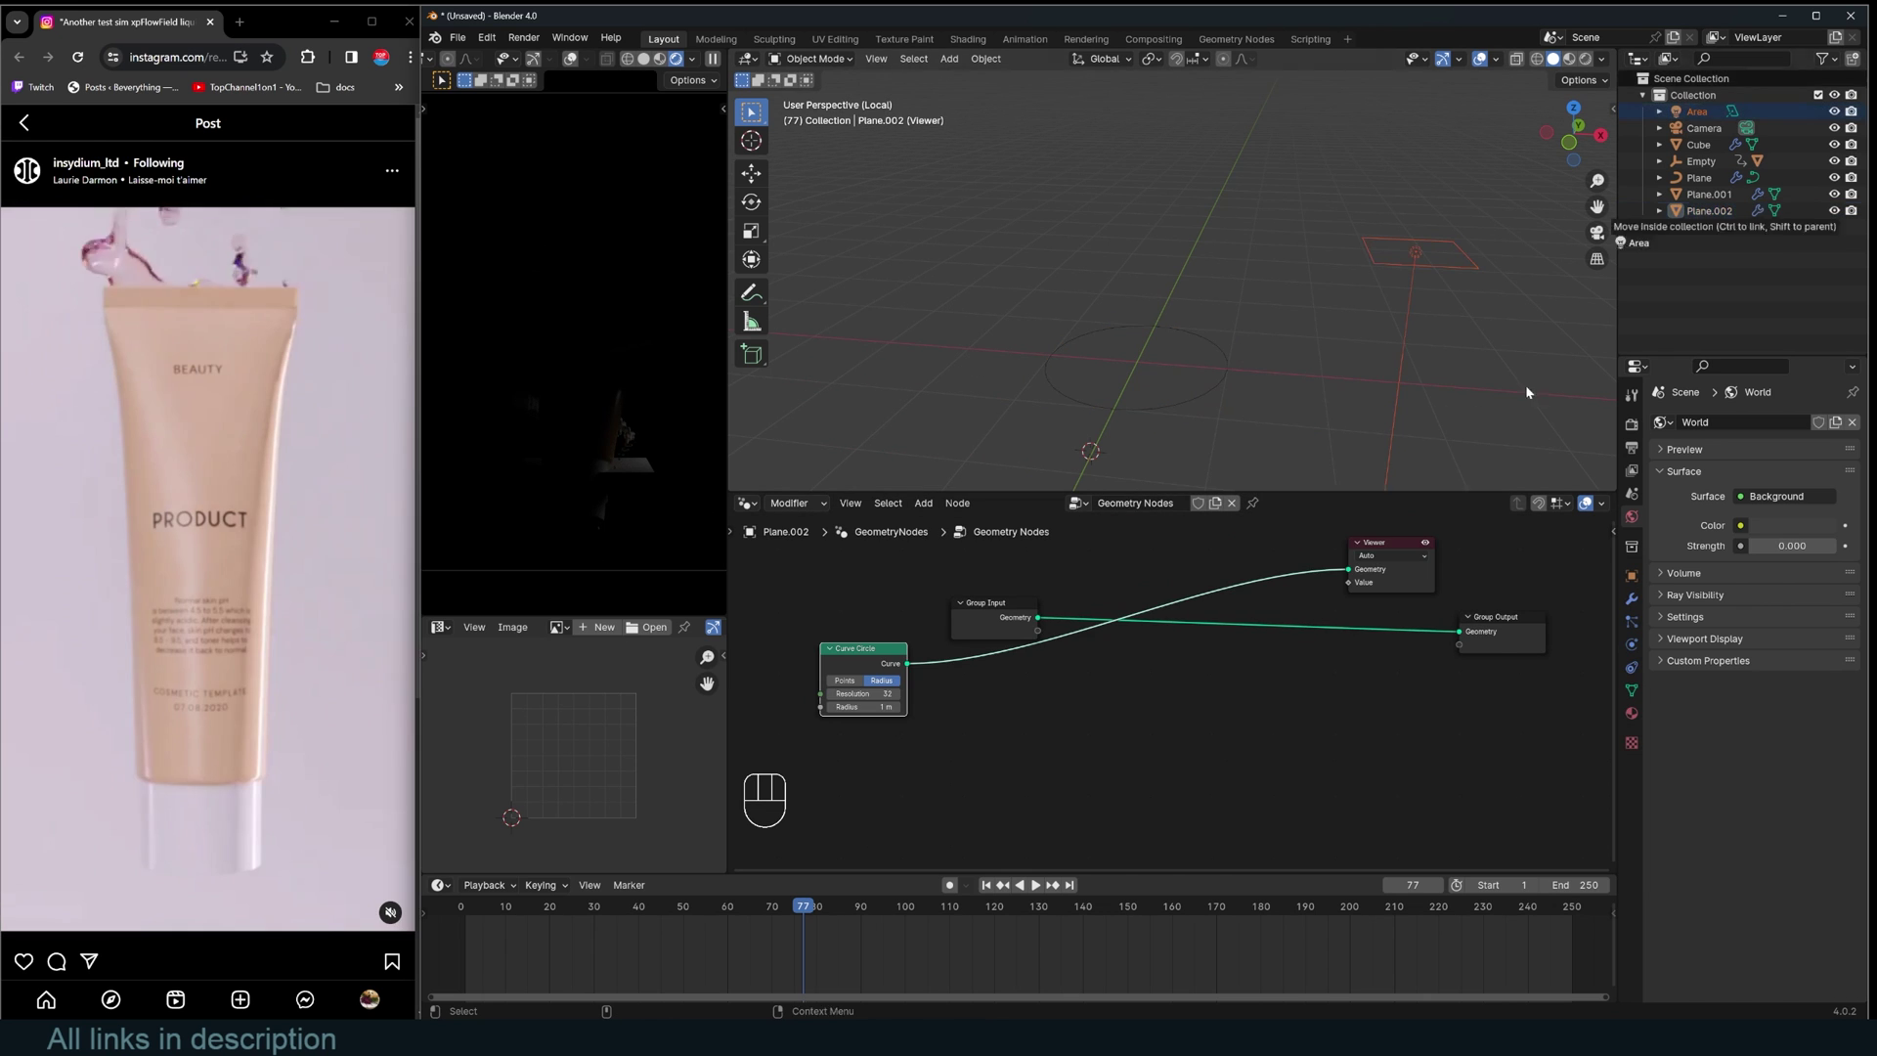
pyautogui.moveTo(889, 779); pyautogui.dragTo(914, 772)
pyautogui.scroll(2, 1023, 812)
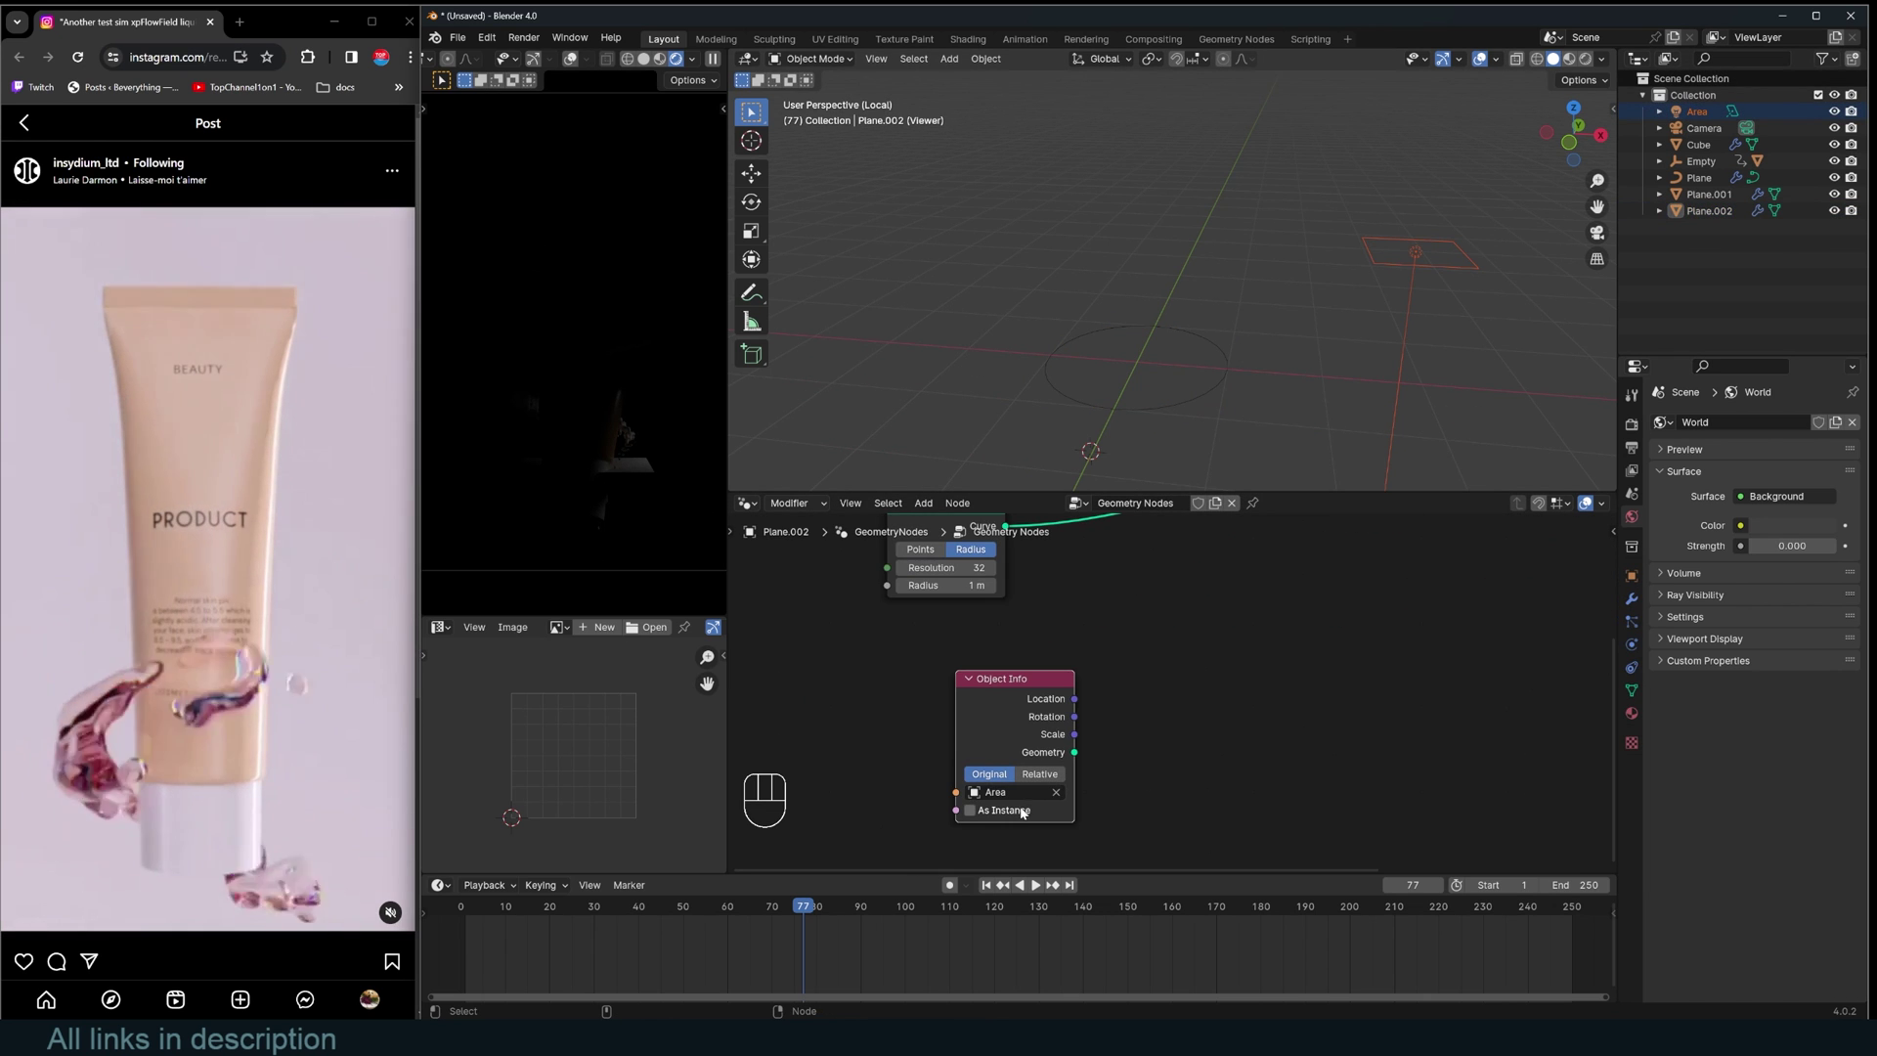
pyautogui.click(1020, 810)
# Convert the circle with Curve to Points and instance the area light on it with an Instance on Points node.
pyautogui.scroll(-2, 1151, 640)
pyautogui.moveTo(1151, 640); pyautogui.dragTo(1131, 684, button='middle')
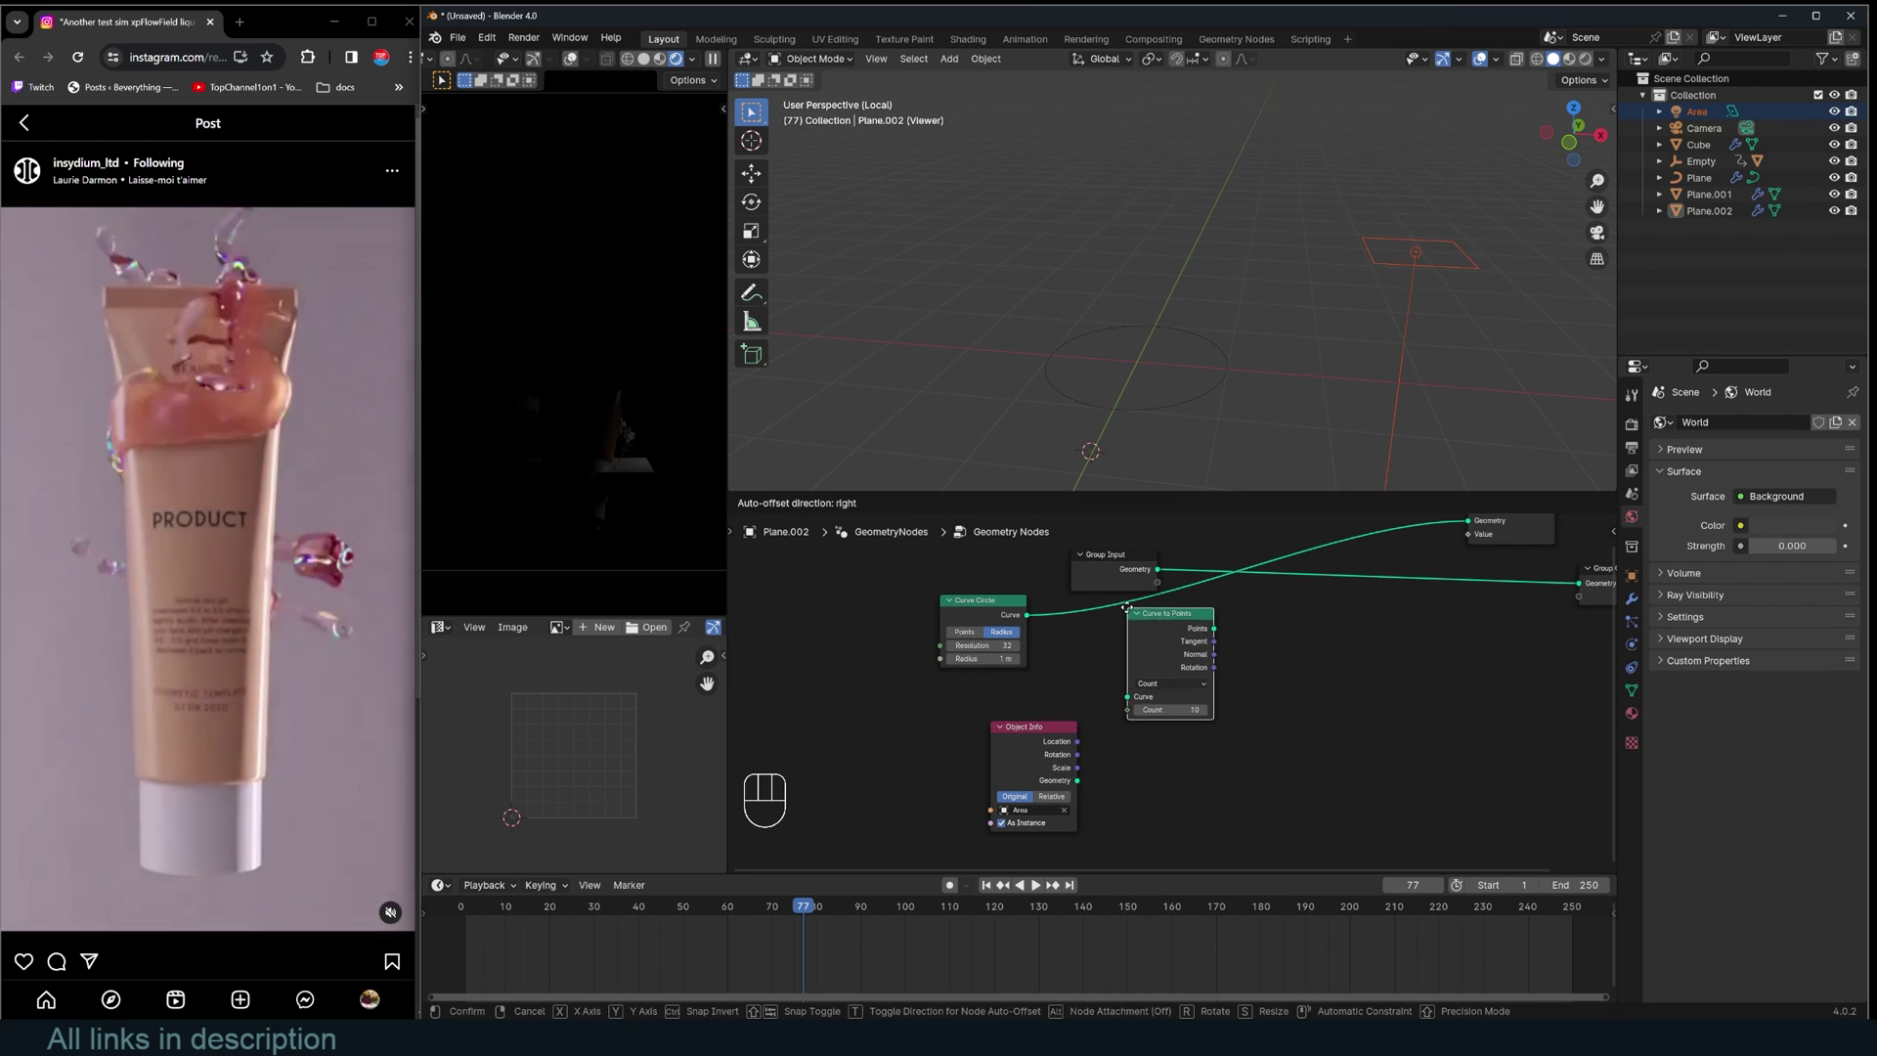
pyautogui.click(1133, 607)
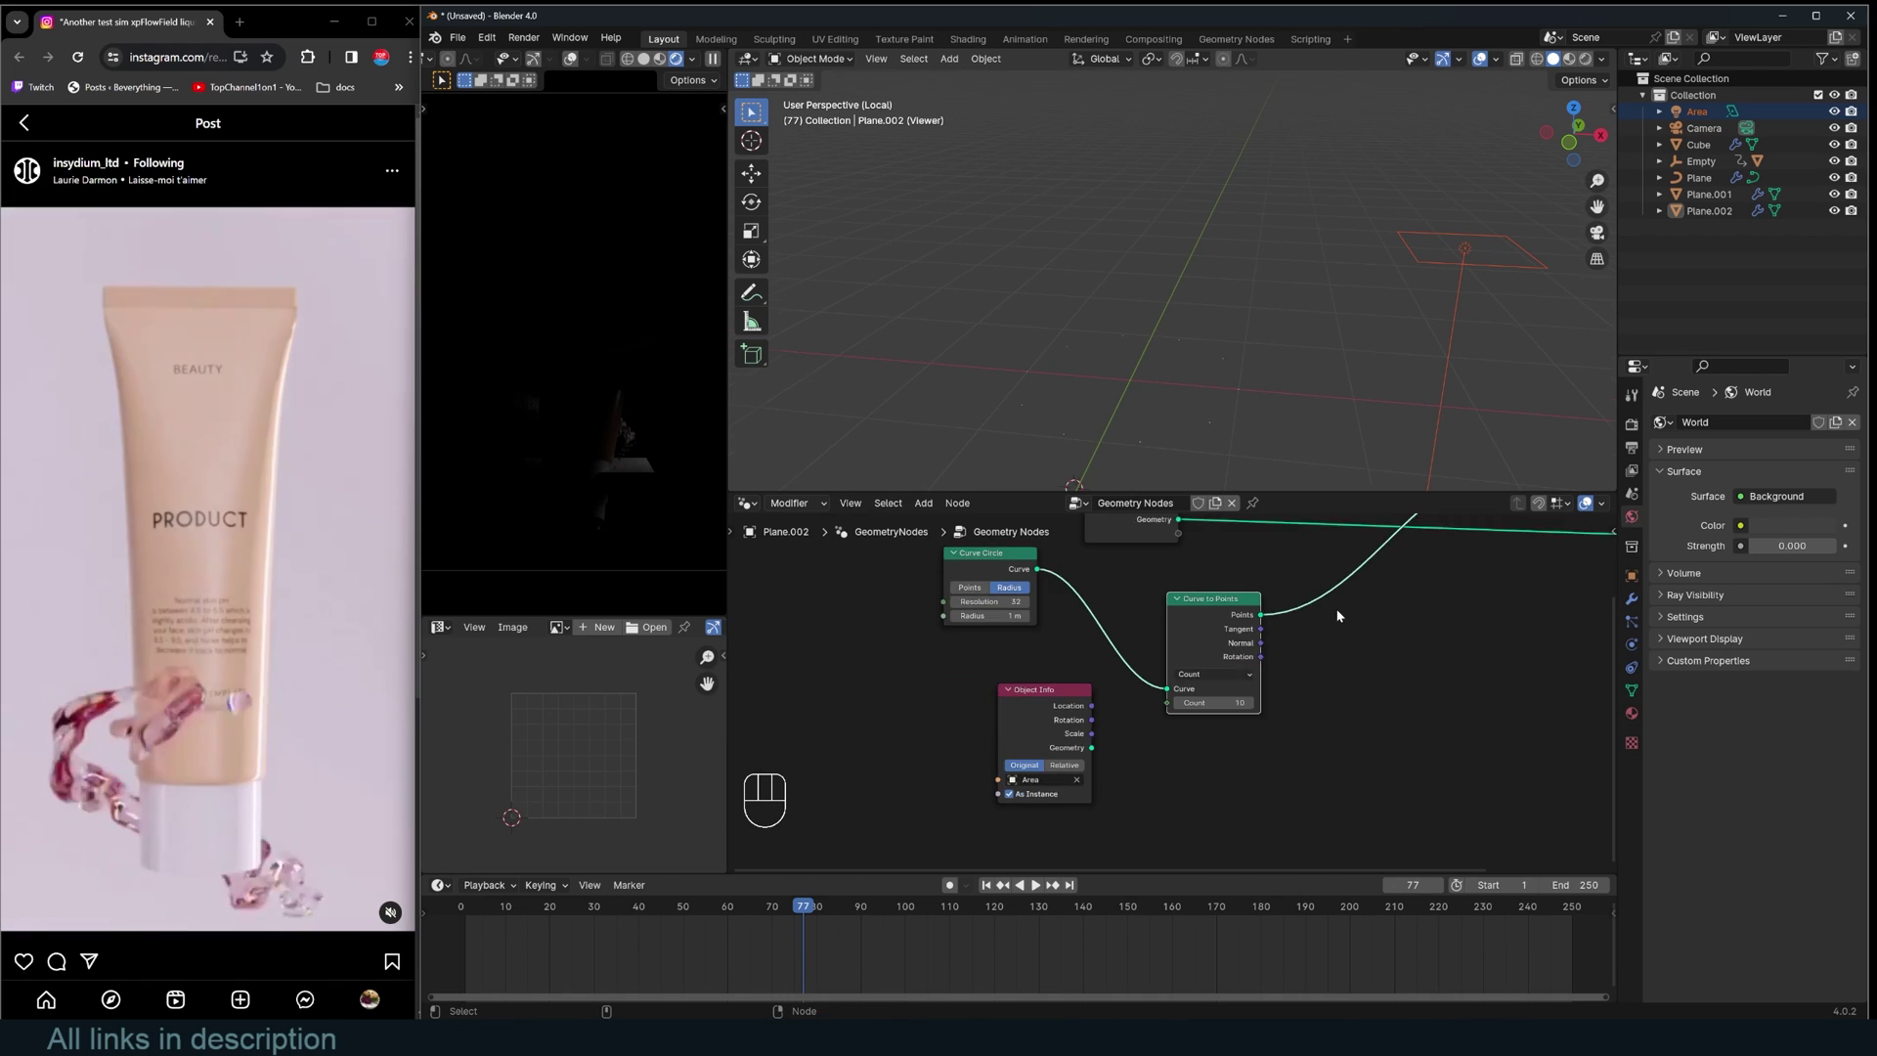
pyautogui.scroll(1, 1336, 616)
pyautogui.hotkey('shift', 'a')
pyautogui.click(1270, 637)
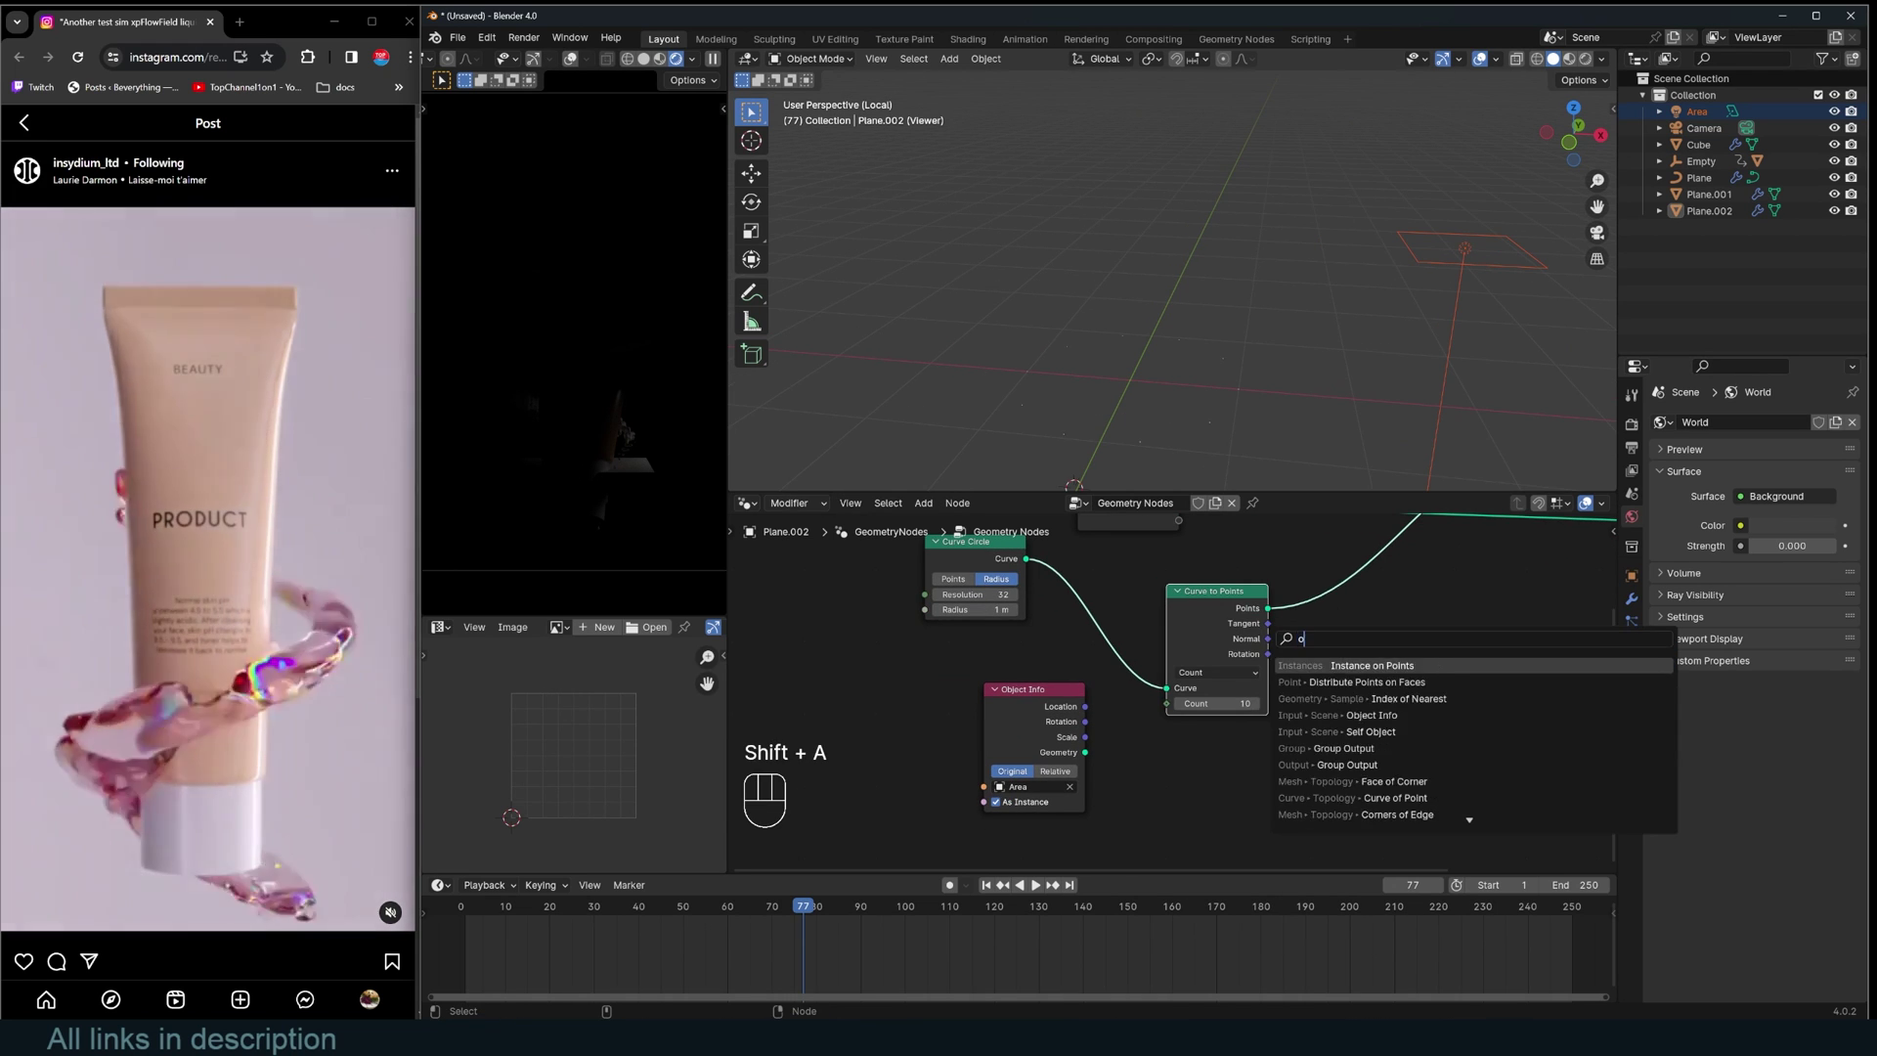
pyautogui.press('Return')
pyautogui.click(1327, 587)
pyautogui.moveTo(1085, 752); pyautogui.dragTo(1326, 636)
# Leave local view and move the plane carrying the light ring up about 2 m along Z.
pyautogui.click(1236, 358)
pyautogui.press('`')
pyautogui.press('g')
pyautogui.press('z')
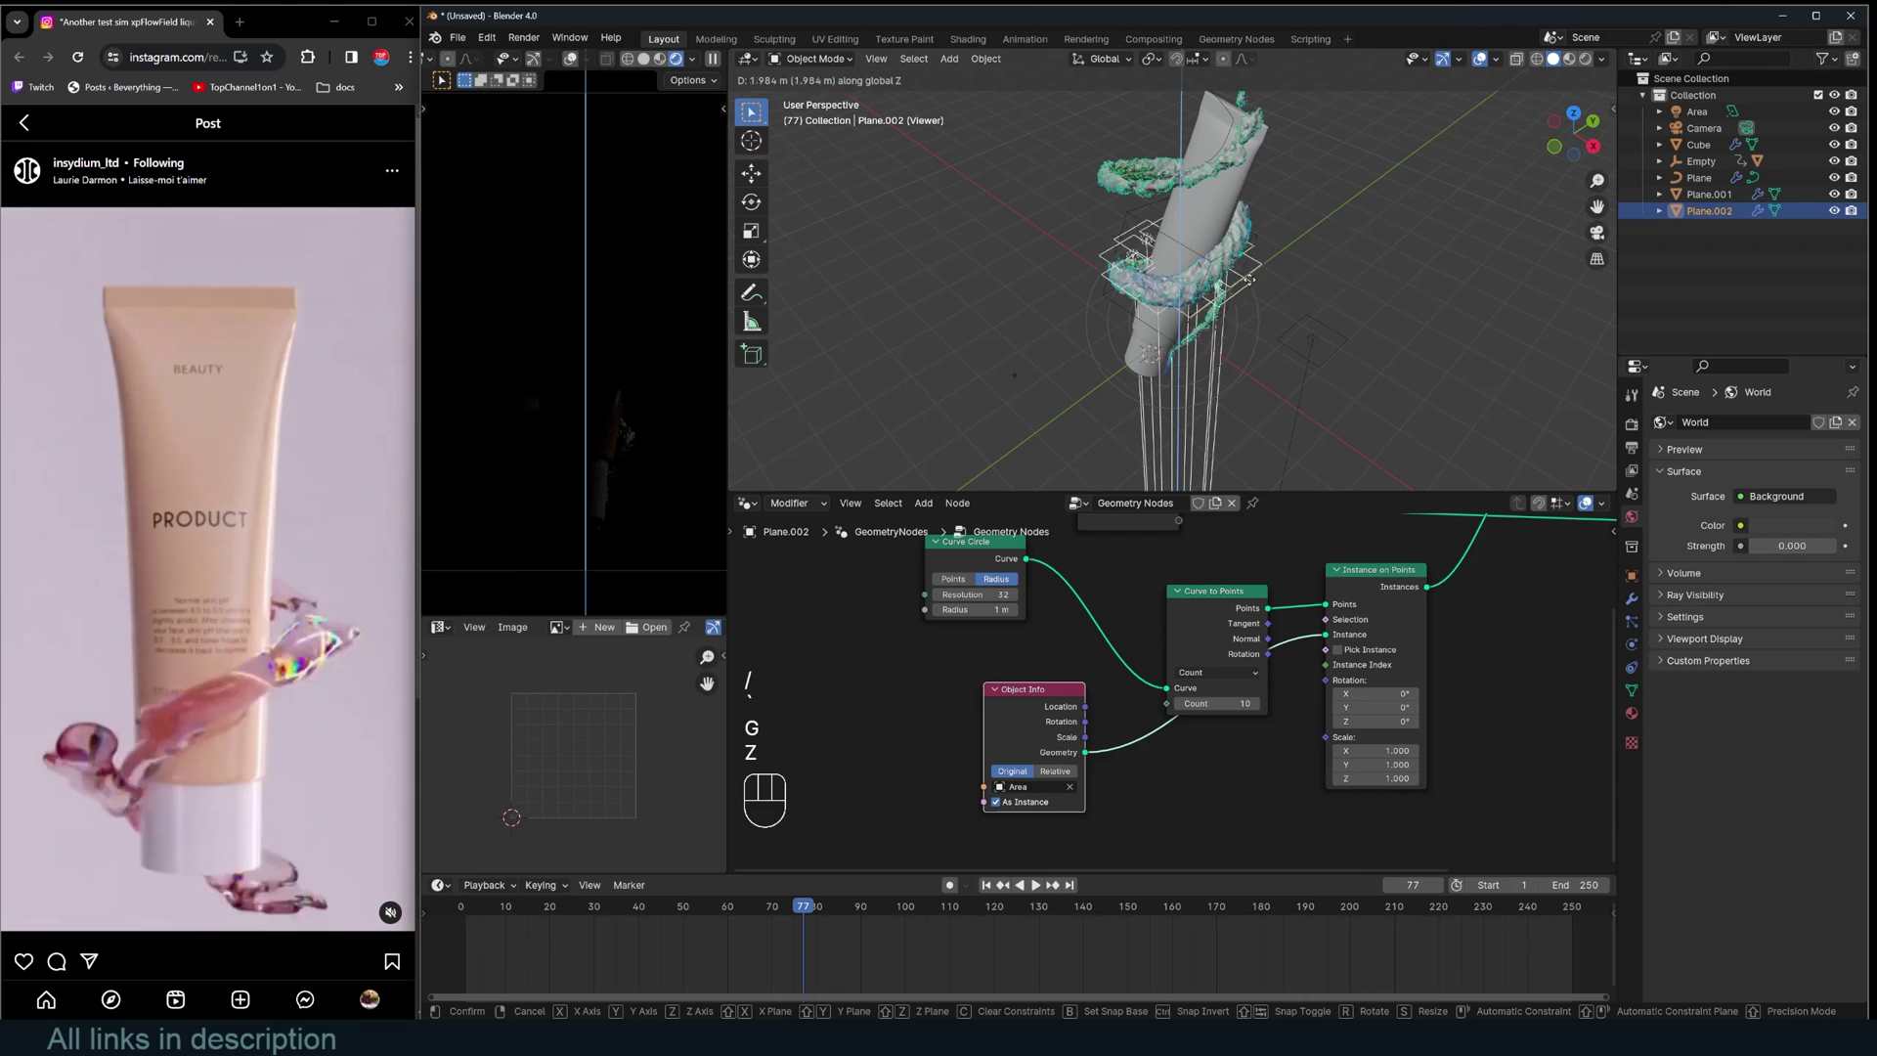
pyautogui.click(1256, 252)
# Expose the Curve Circle radius as a modifier input and set it to 2.59 m.
pyautogui.scroll(-4, 1144, 596)
pyautogui.moveTo(1144, 596); pyautogui.dragTo(1268, 669, button='middle')
pyautogui.moveTo(1265, 616); pyautogui.dragTo(1062, 592)
pyautogui.scroll(3, 1167, 684)
pyautogui.click(1630, 598)
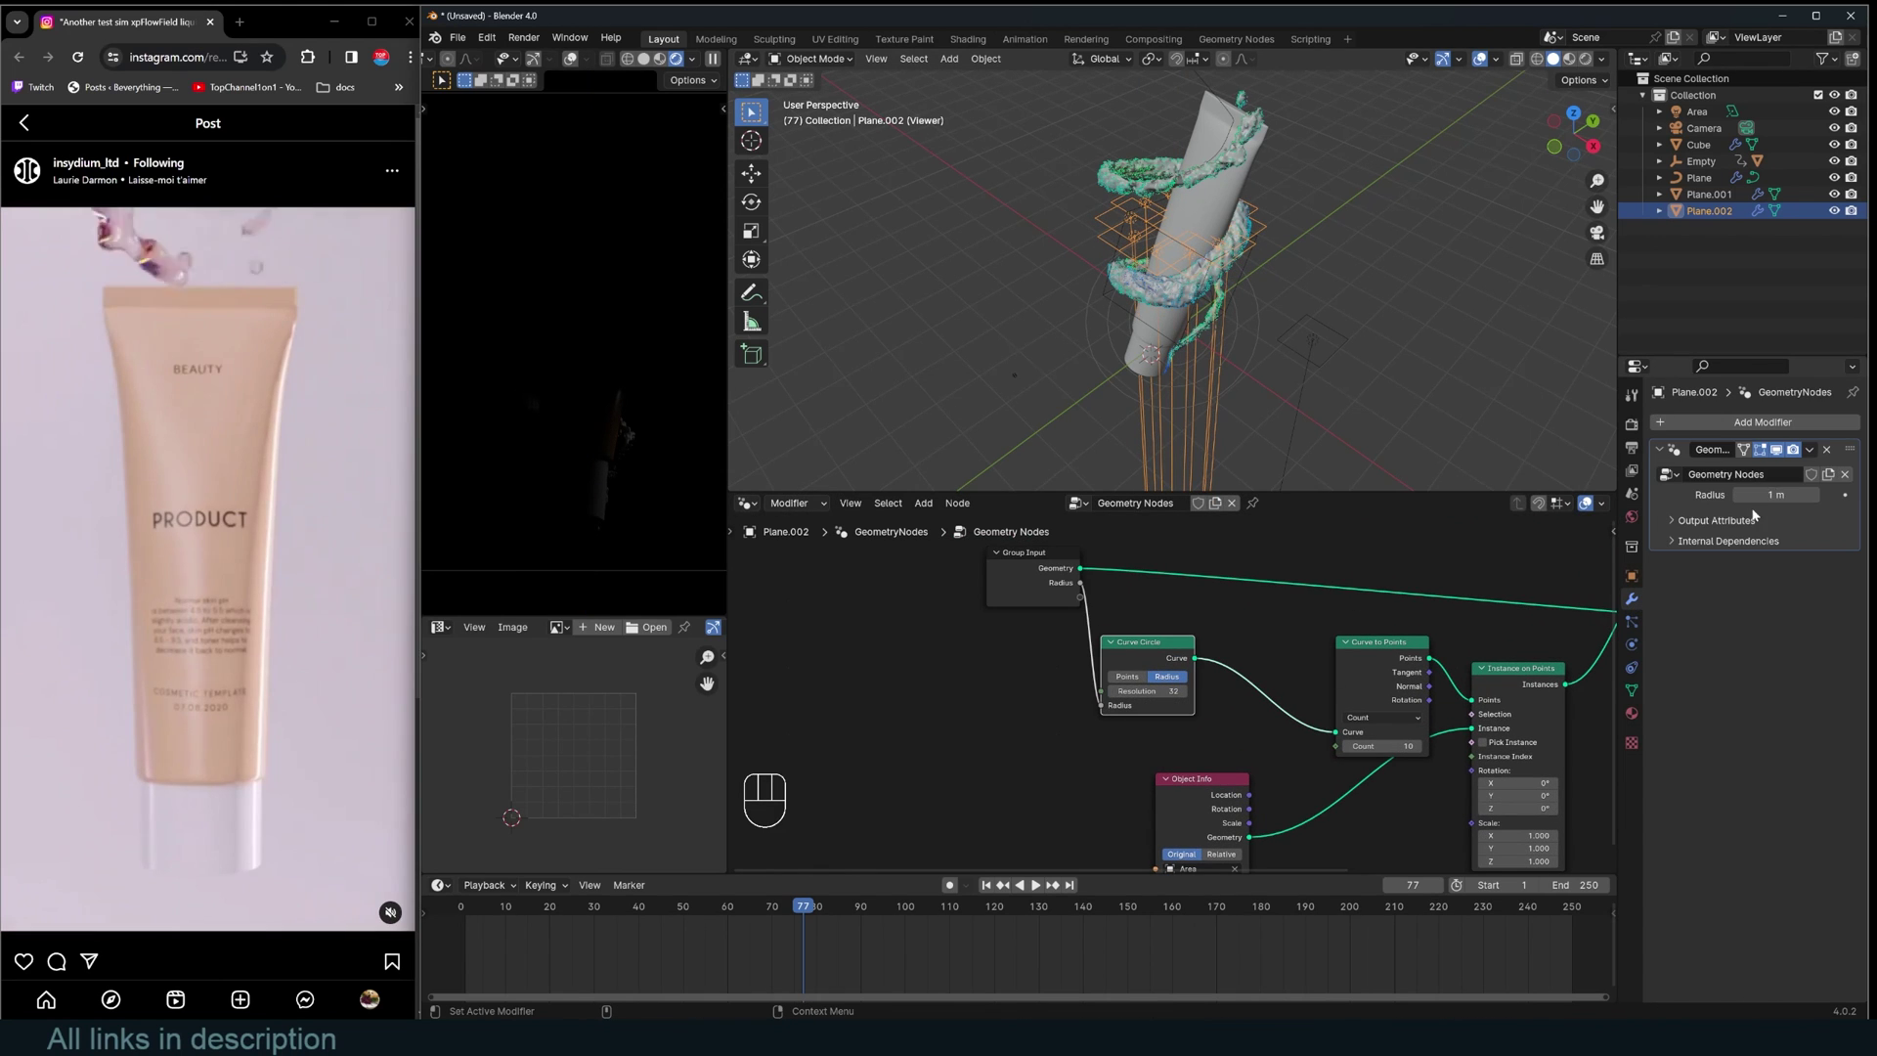
pyautogui.moveTo(1758, 493); pyautogui.dragTo(1828, 493)
# Connect the Curve to Points rotation to the Instance on Points rotation and check the ring from above.
pyautogui.moveTo(1382, 697); pyautogui.dragTo(1154, 635, button='middle')
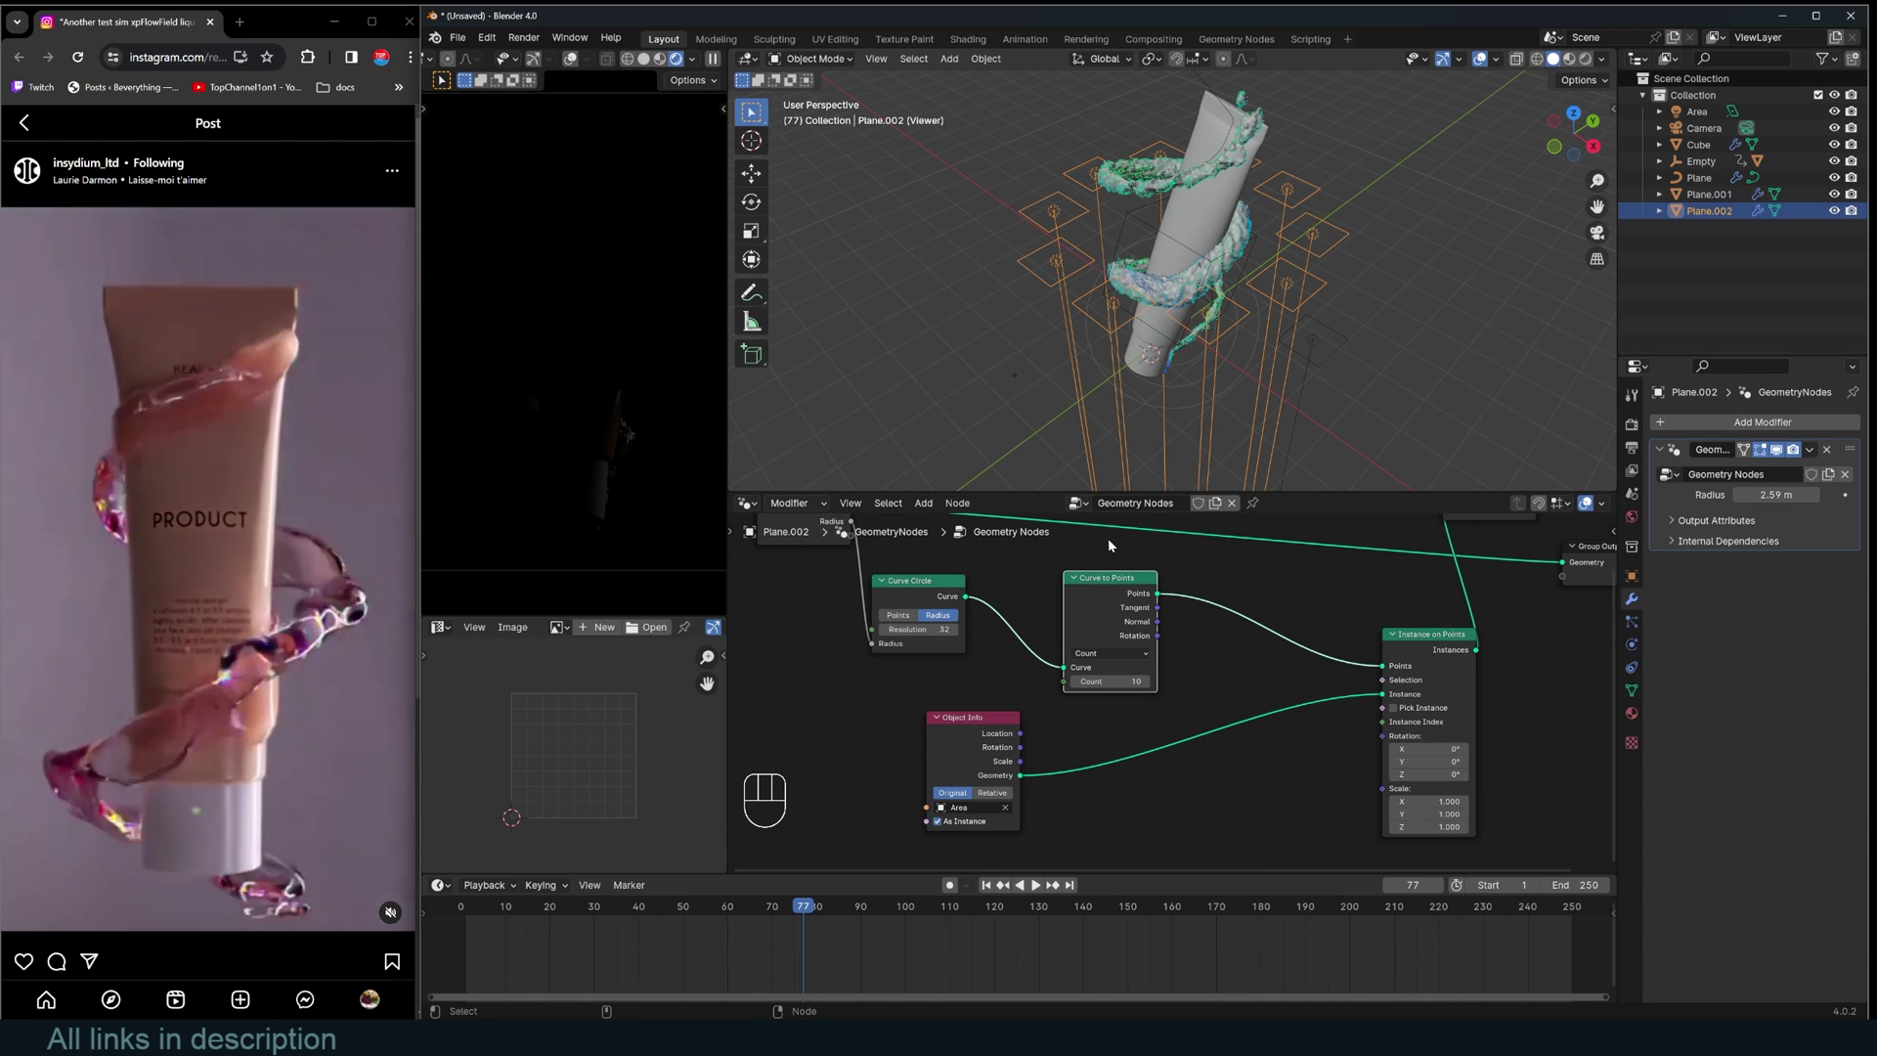
pyautogui.moveTo(1158, 635); pyautogui.dragTo(1381, 736)
pyautogui.press('KP_7')
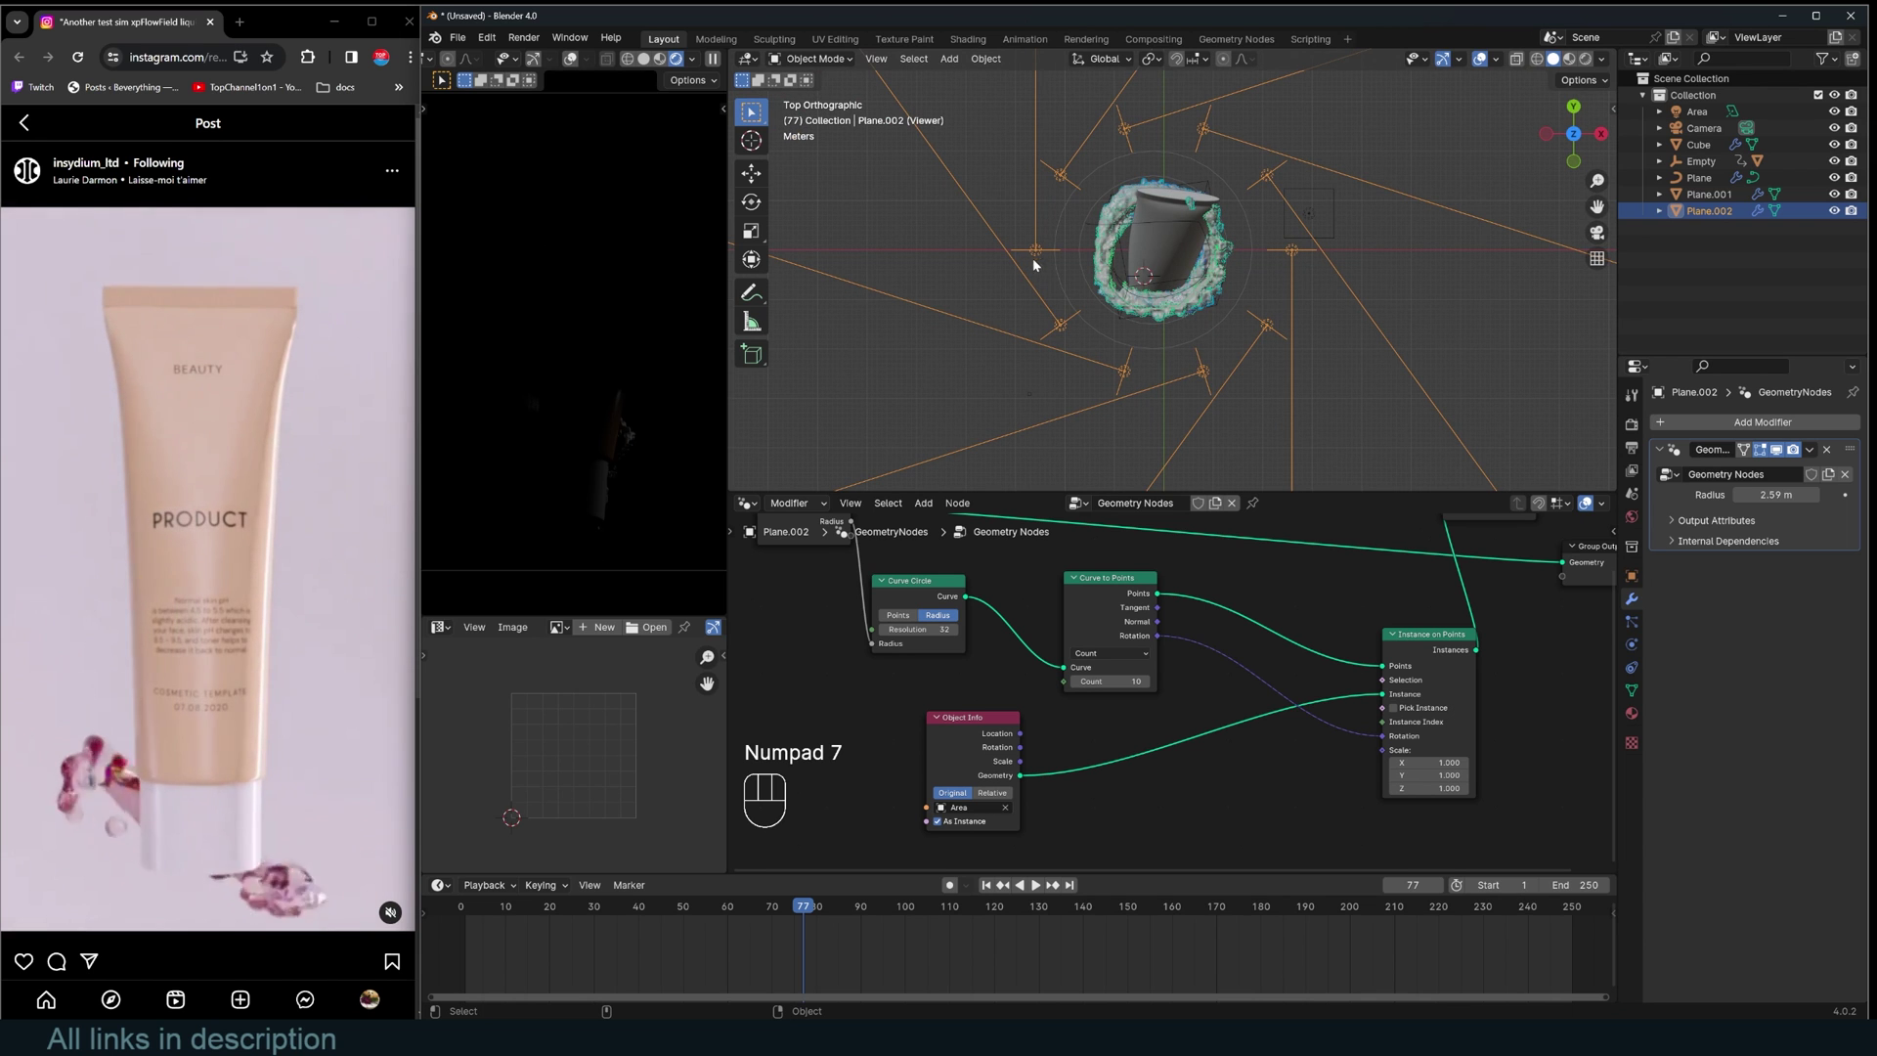
# Insert a vector Add node on the rotation link and set its Z value to -1.57 so the lights aim at the tube.
pyautogui.hotkey('shift', 'a')
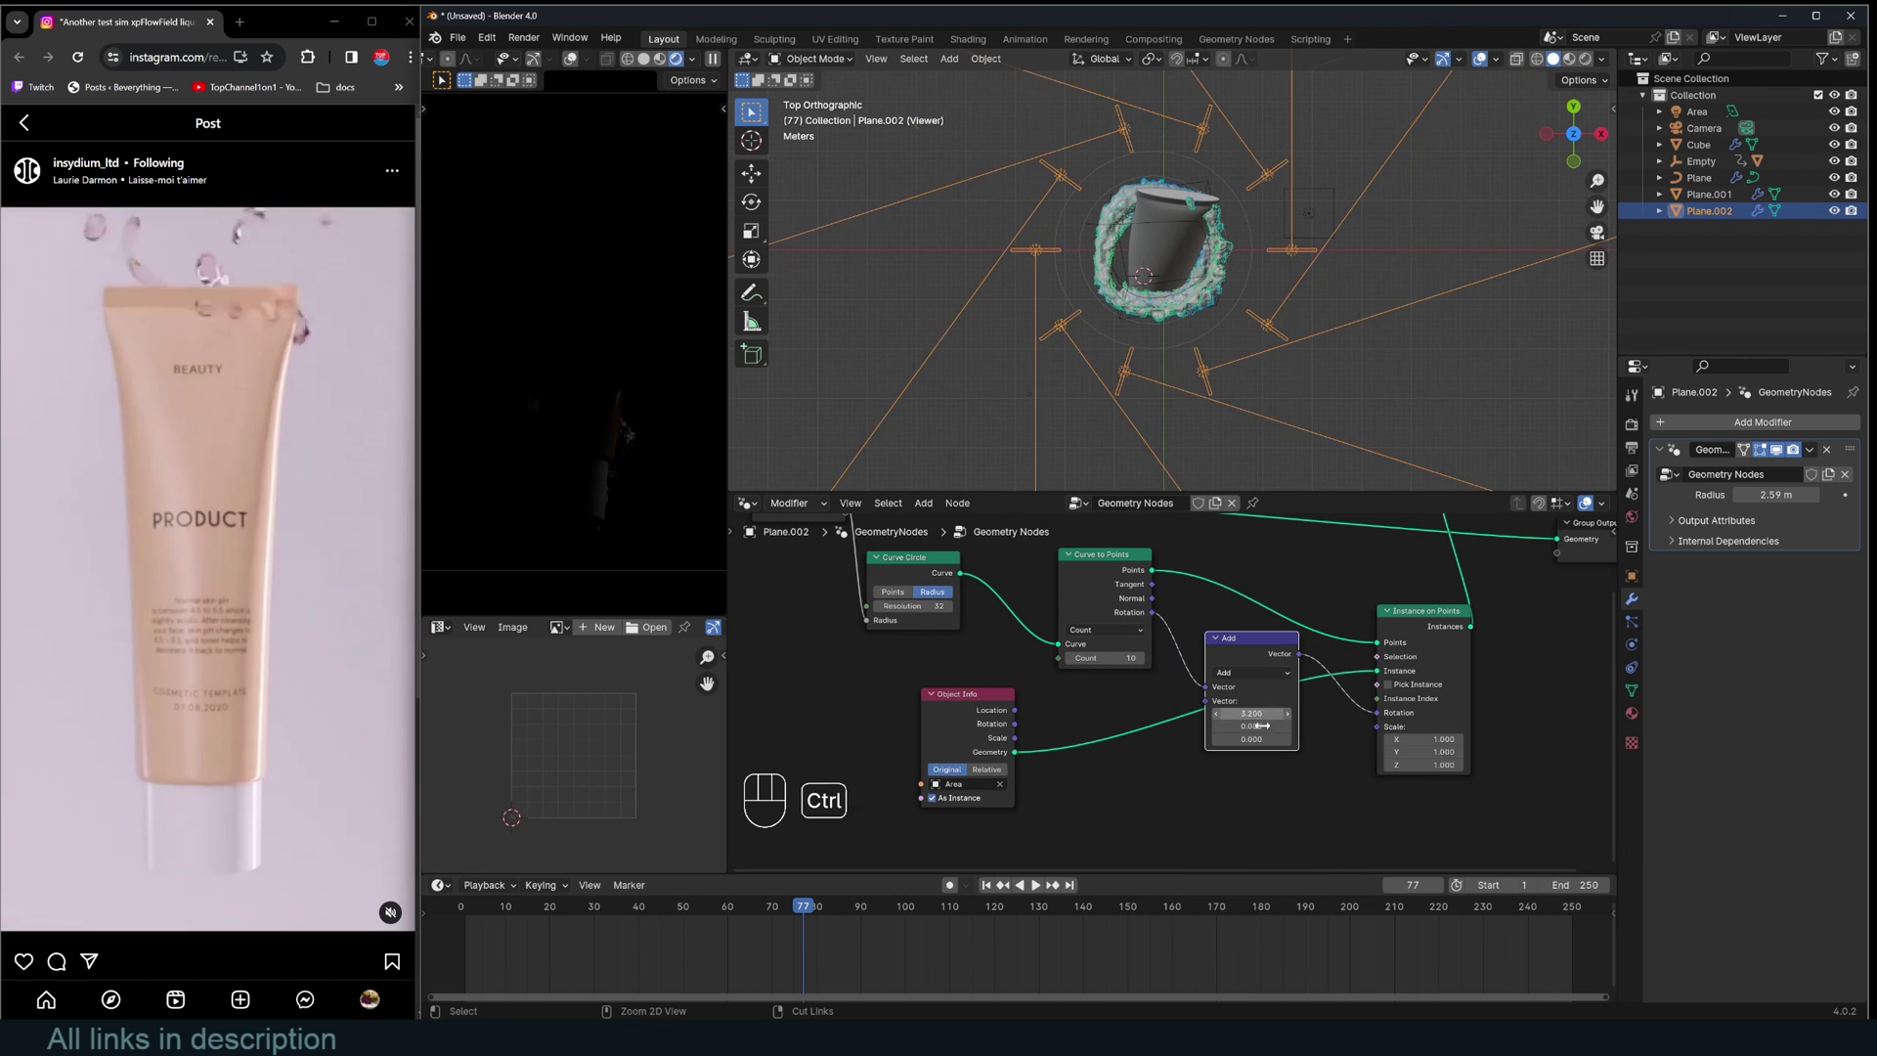
pyautogui.hotkey('ctrl', 'z')
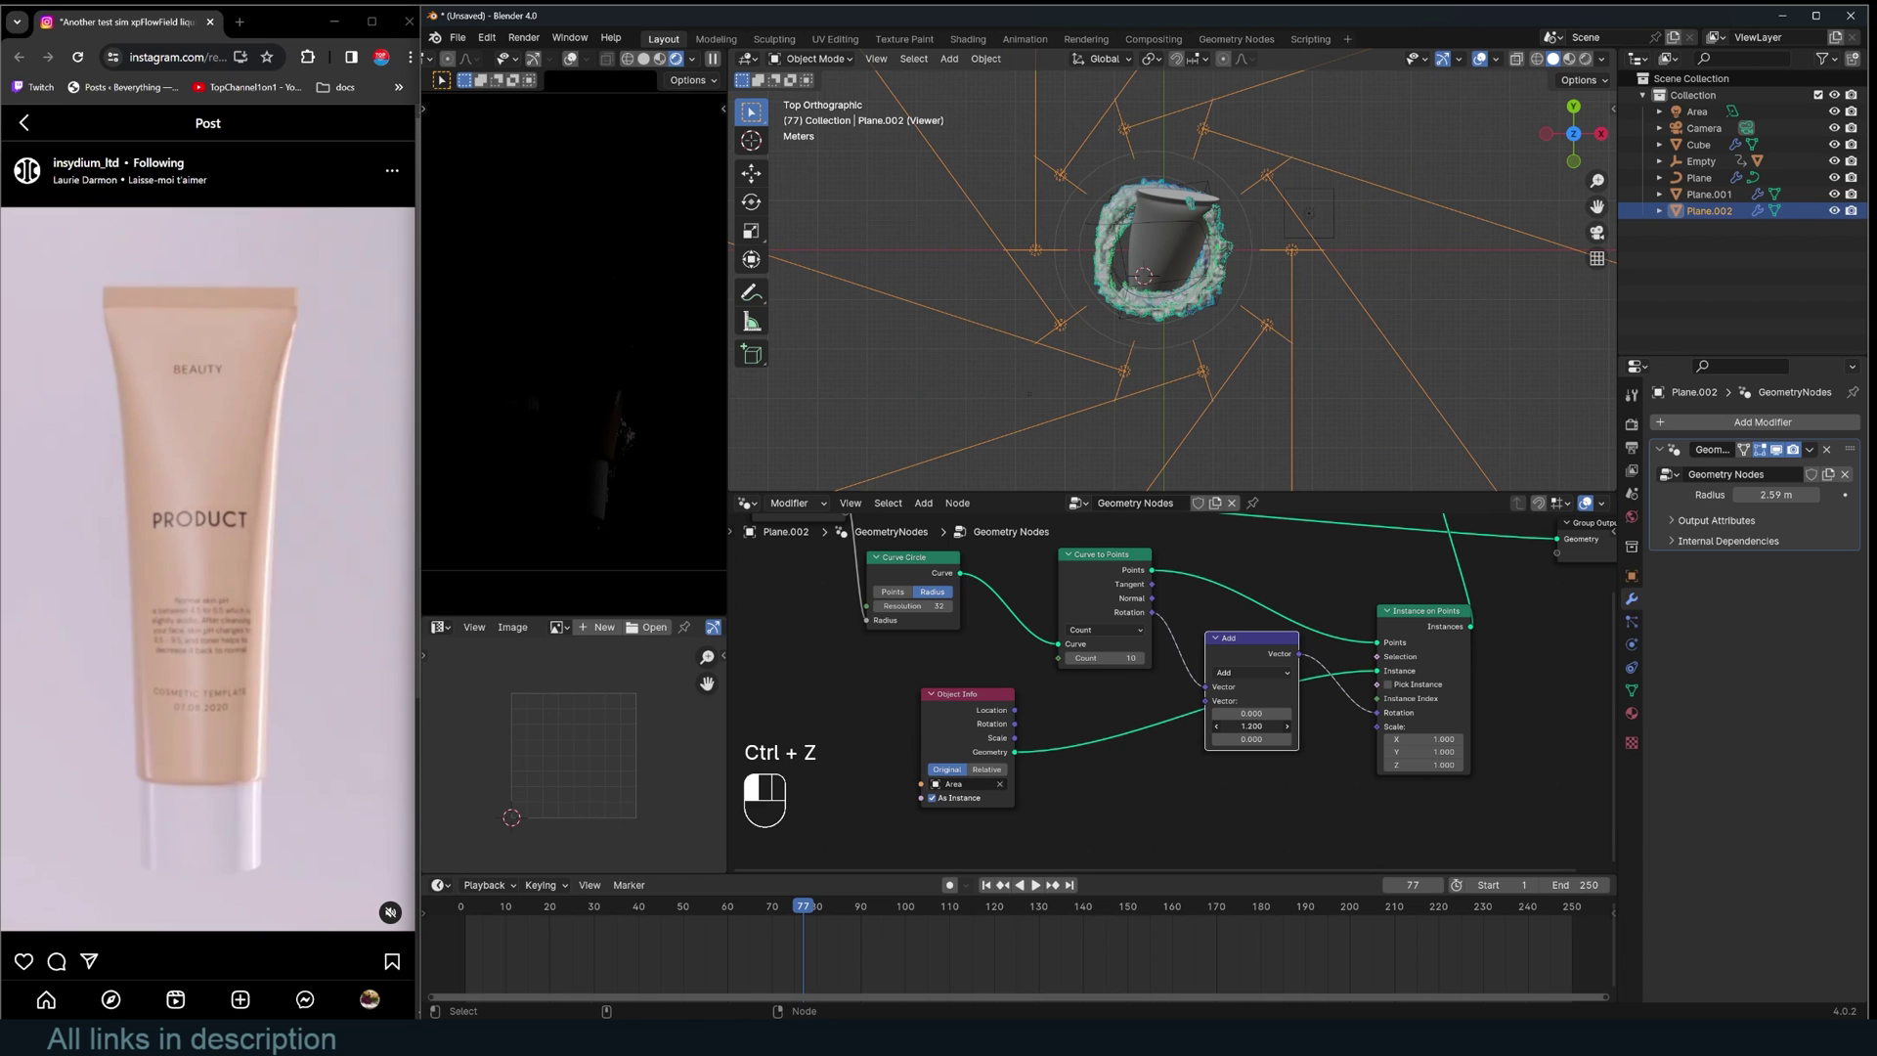
pyautogui.moveTo(1254, 738); pyautogui.dragTo(1031, 738)
pyautogui.click(1251, 739)
pyautogui.write('-')
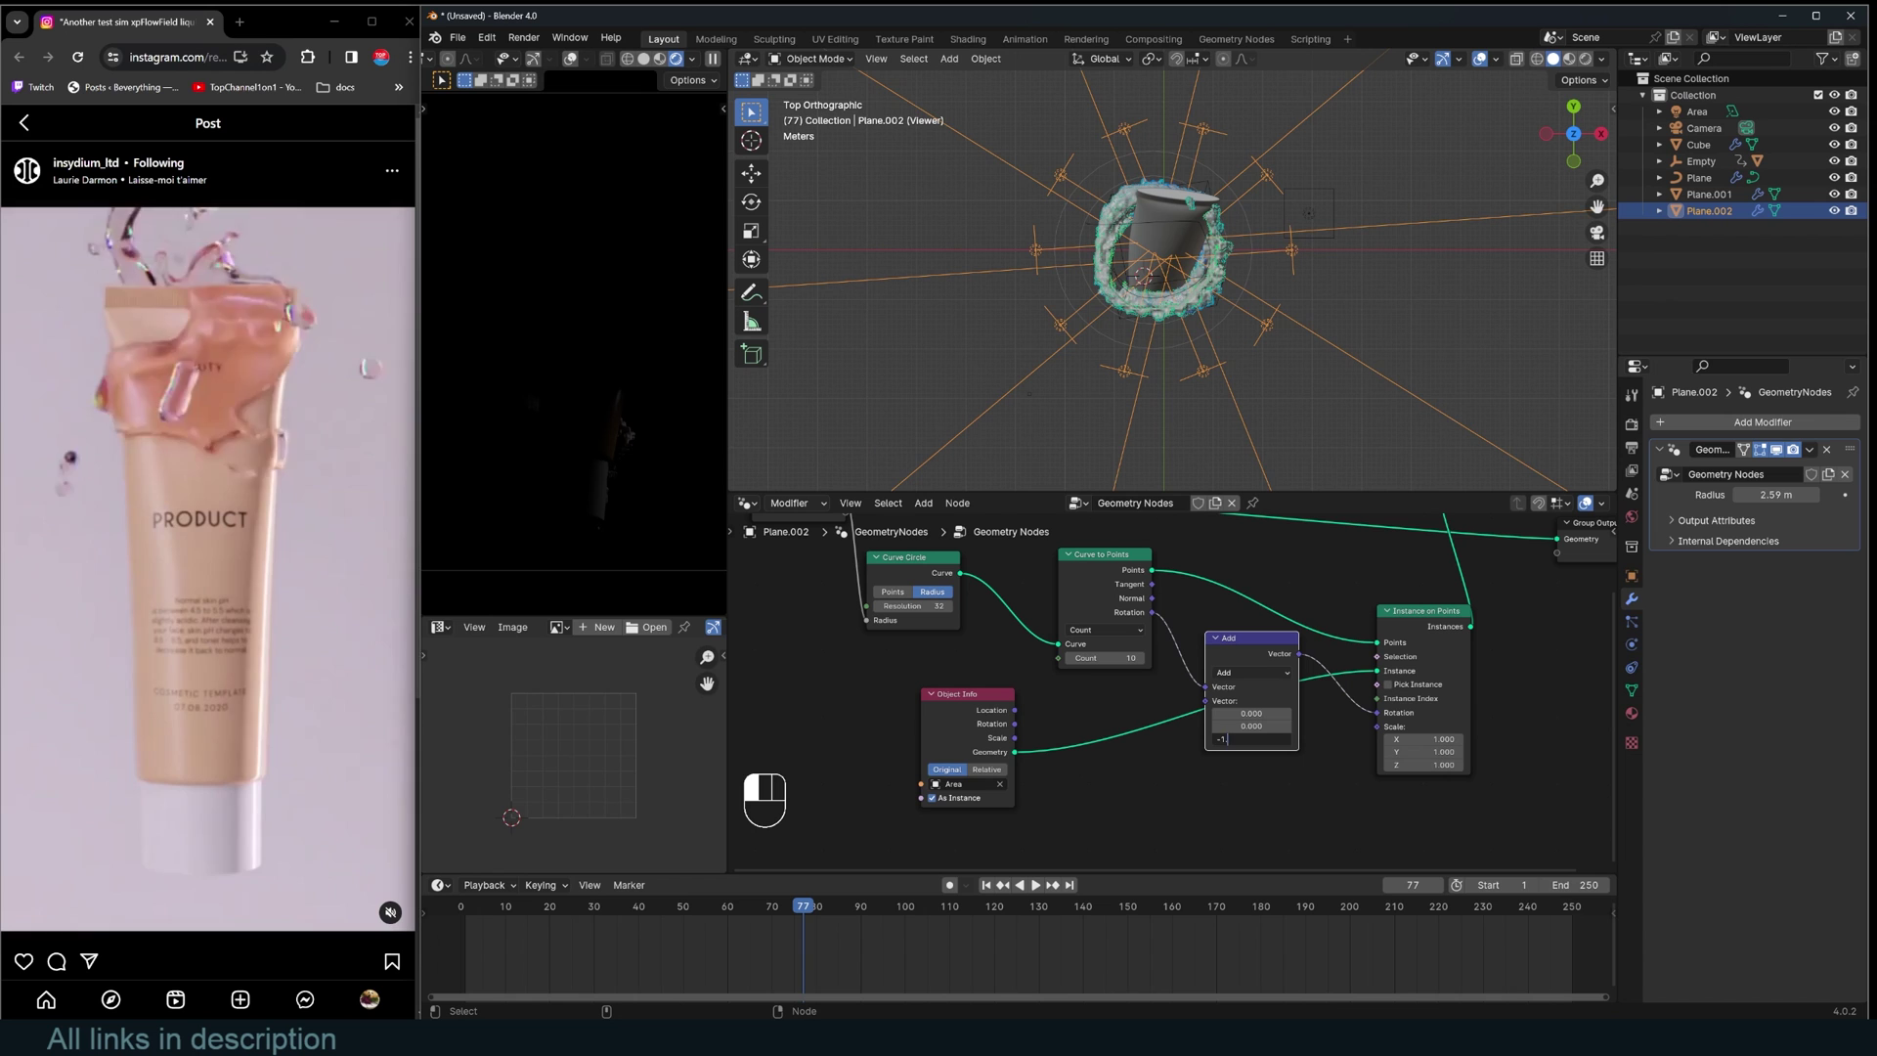
pyautogui.write('1.5')
pyautogui.press('Return')
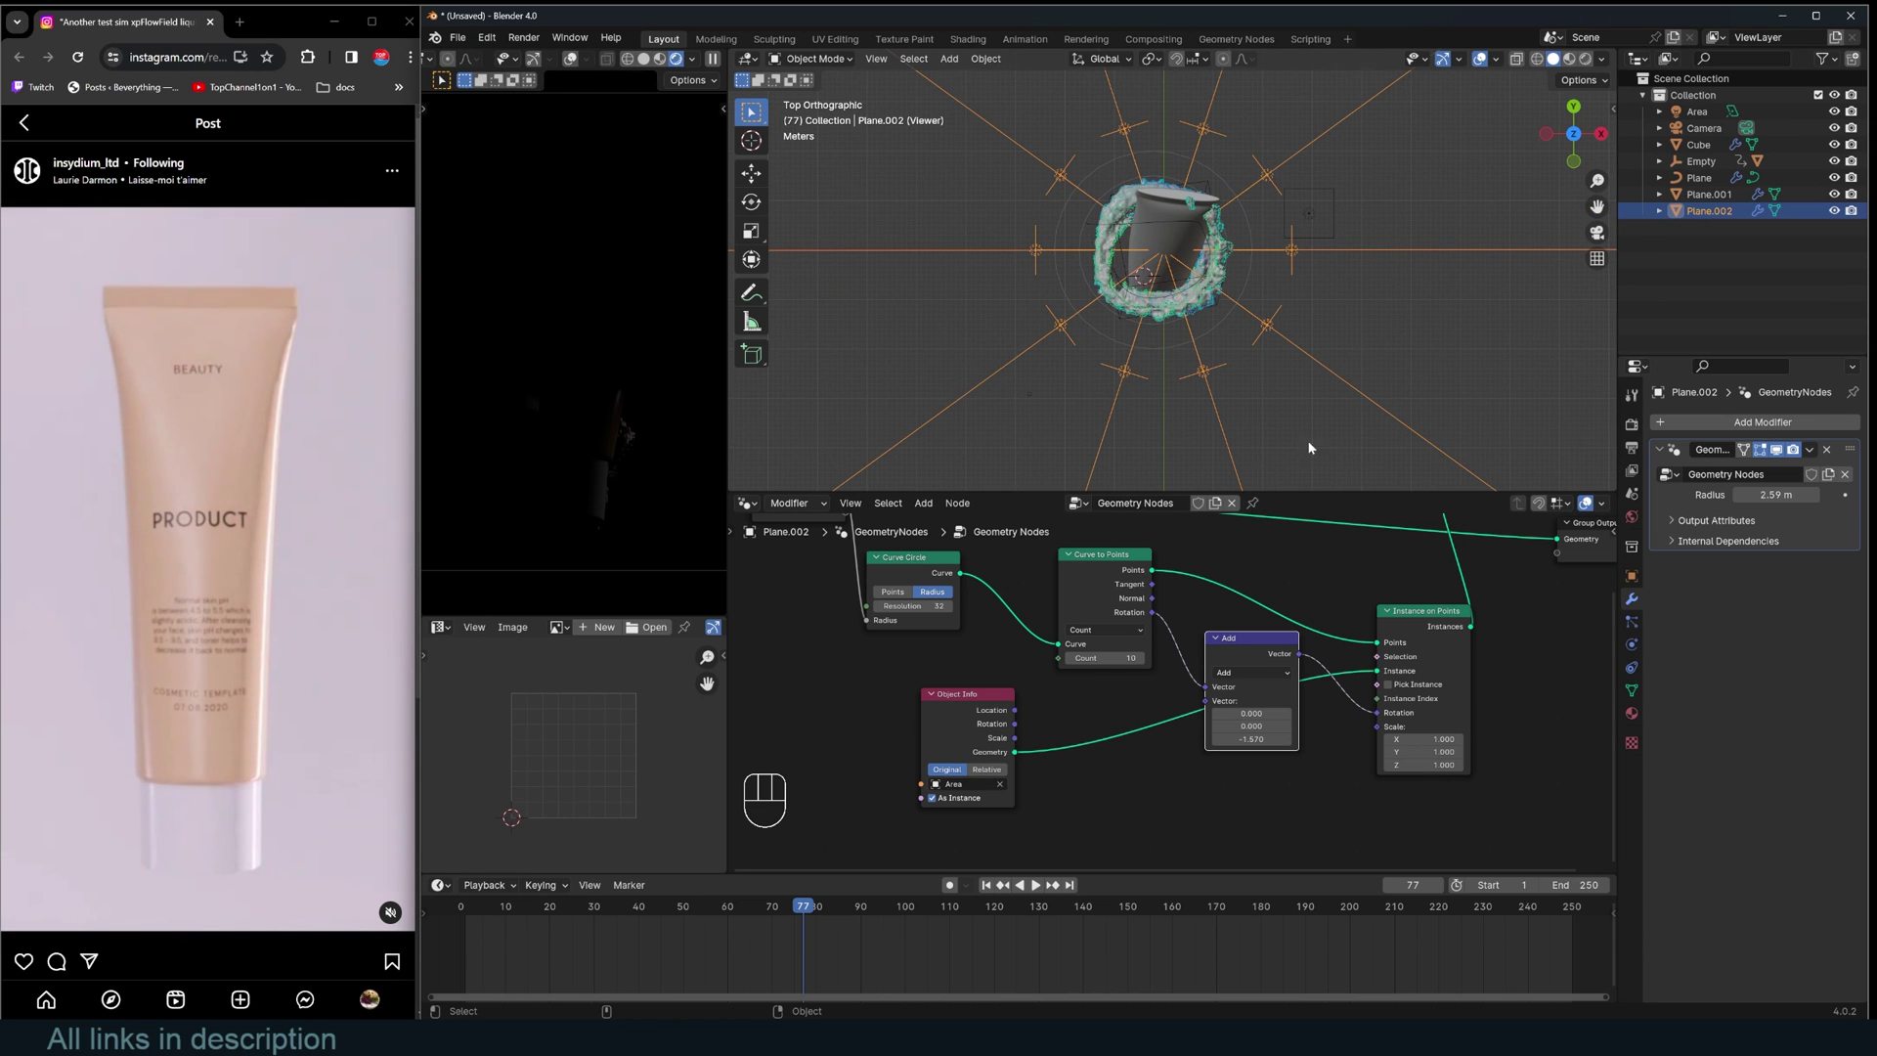
pyautogui.moveTo(1252, 422); pyautogui.dragTo(1175, 231, button='middle')
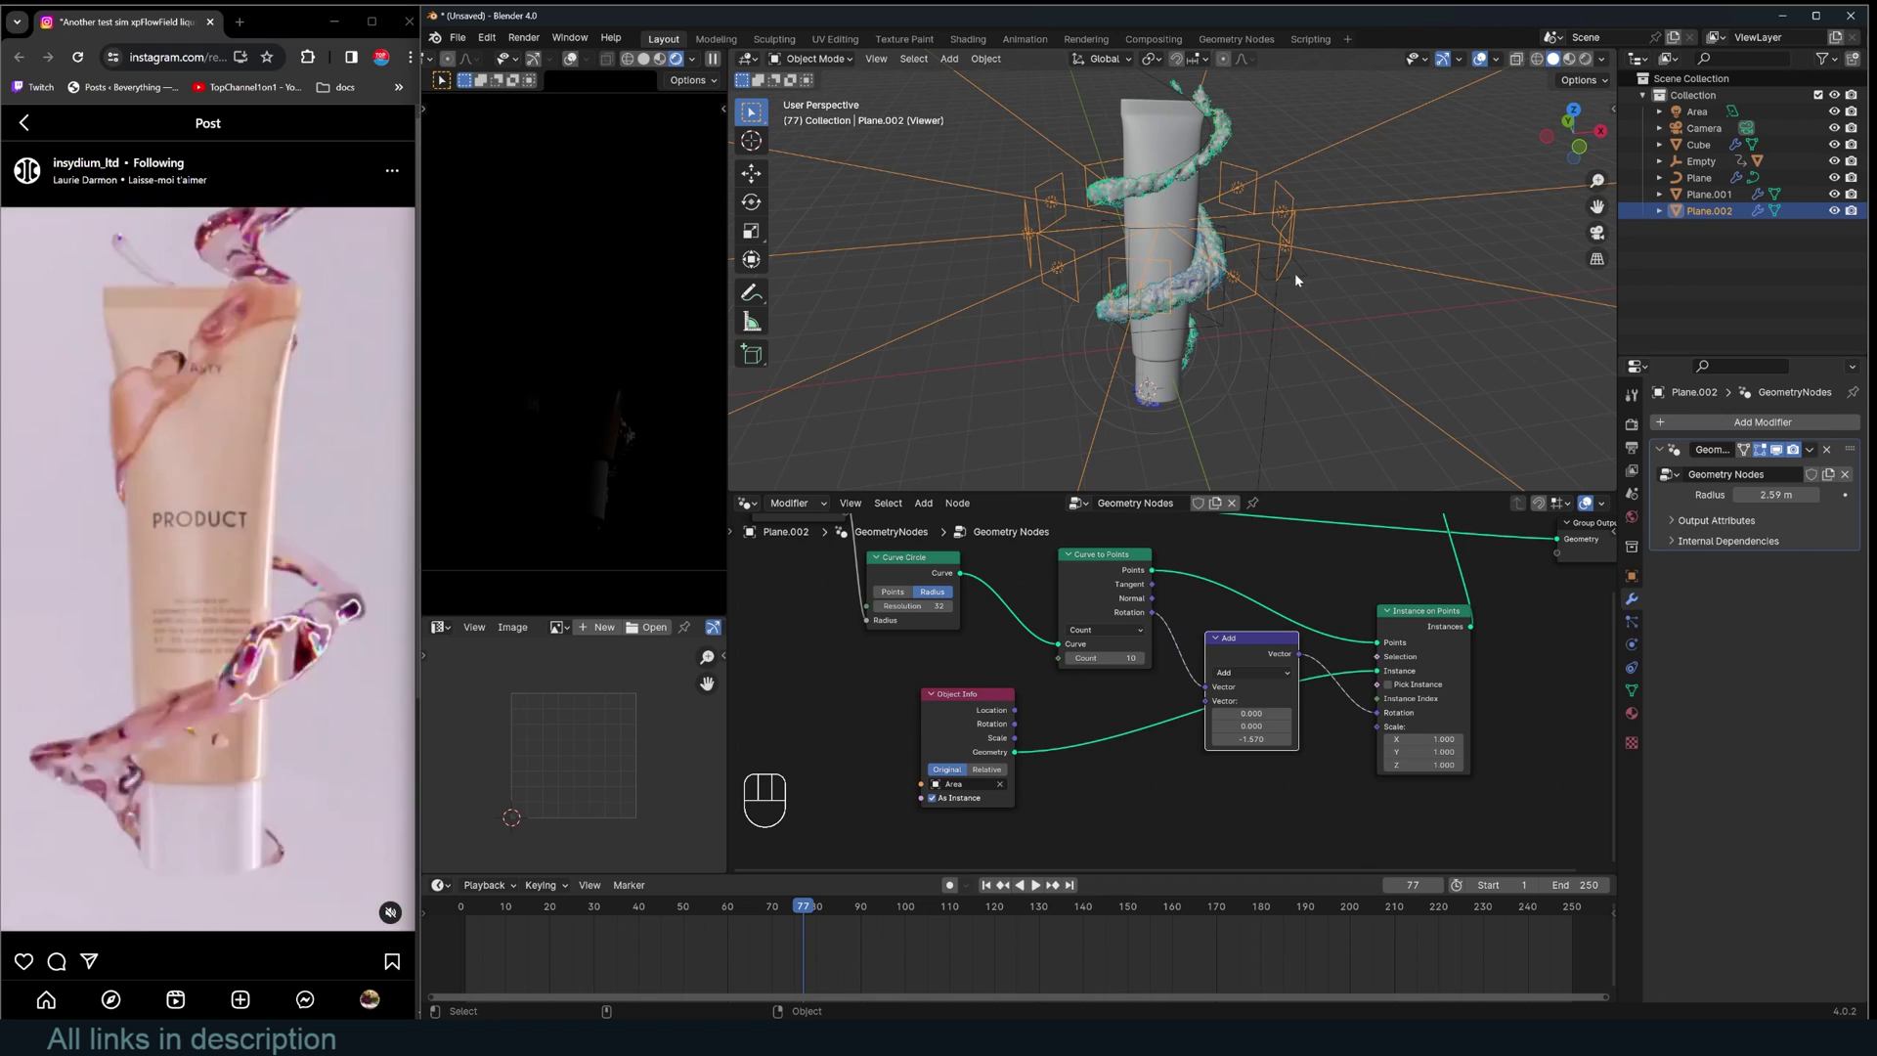
# Adjust the source area light's power and connect the light instances to the Group Output.
pyautogui.click(1294, 273)
pyautogui.click(1631, 645)
pyautogui.click(1785, 534)
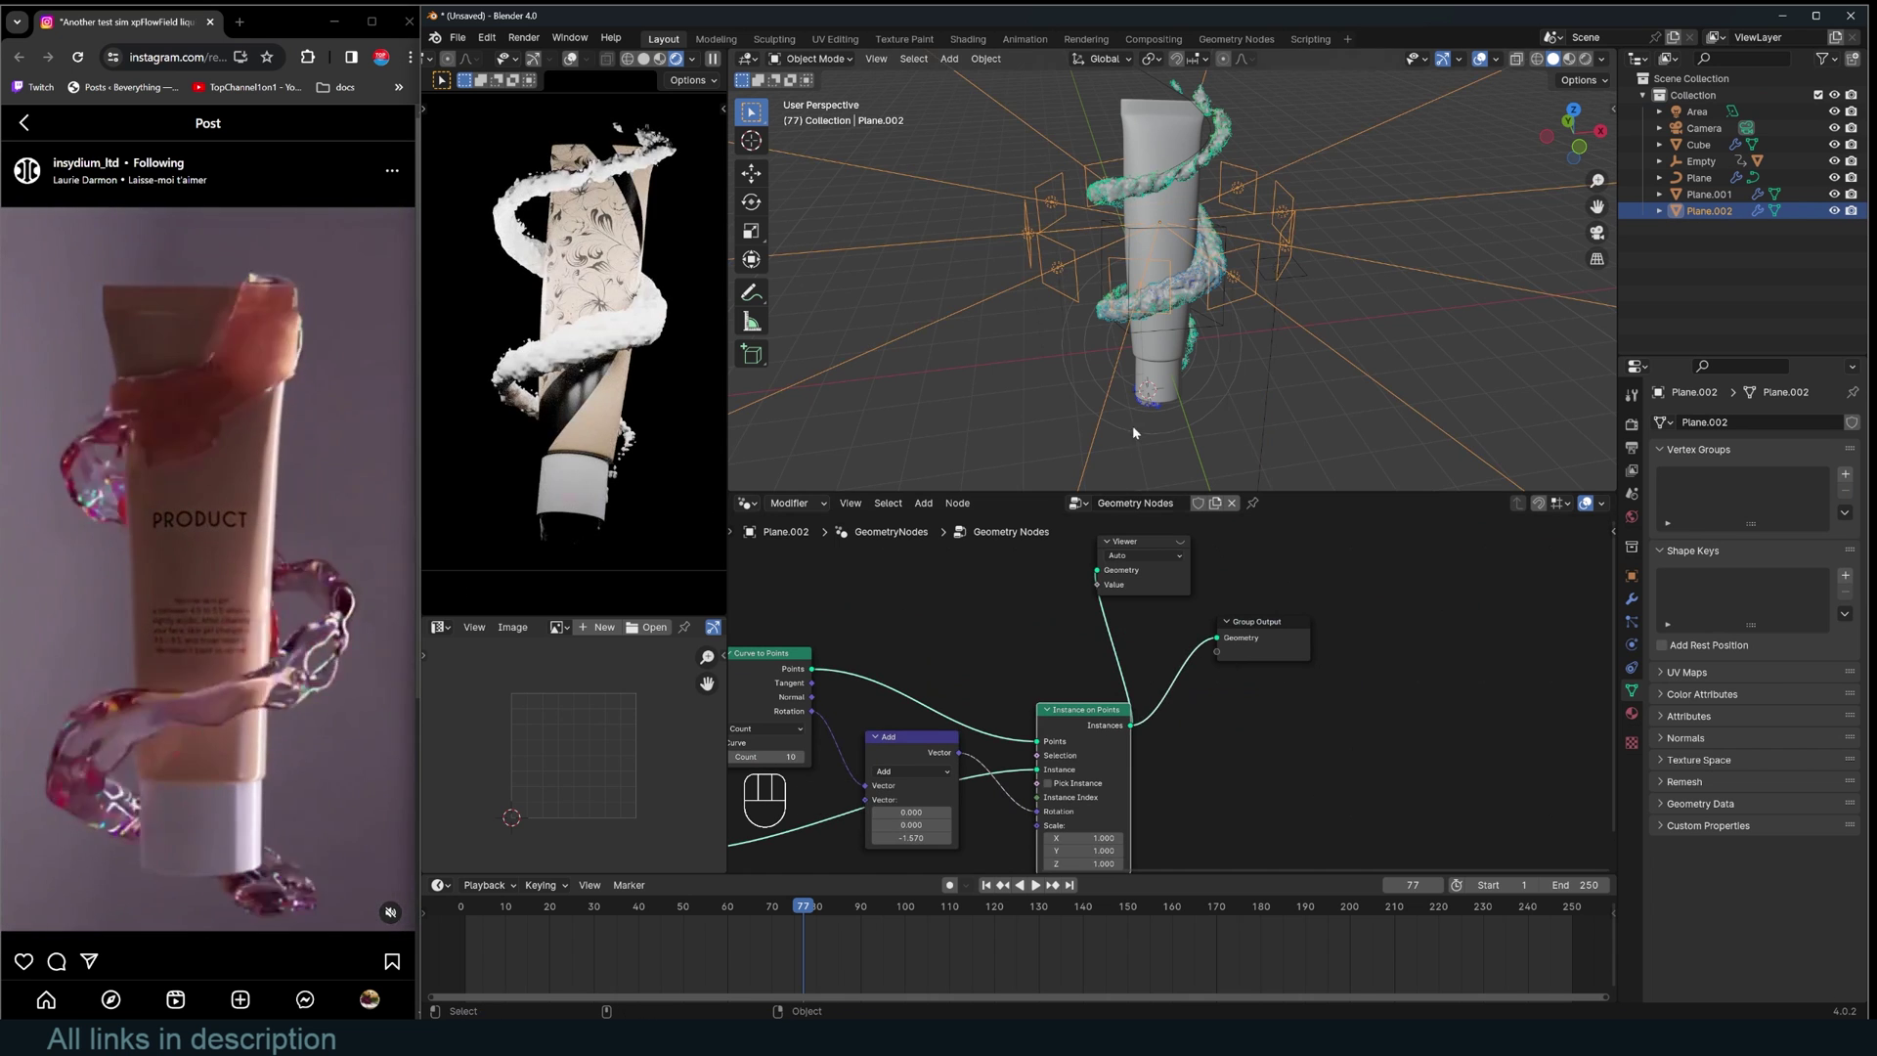
# Expose the Curve to Points count as a modifier input, then set the count to 8 and the radius to 6.17 m.
pyautogui.moveTo(824, 726); pyautogui.dragTo(1224, 712, button='middle')
pyautogui.moveTo(1253, 726); pyautogui.dragTo(1040, 581)
pyautogui.click(1631, 599)
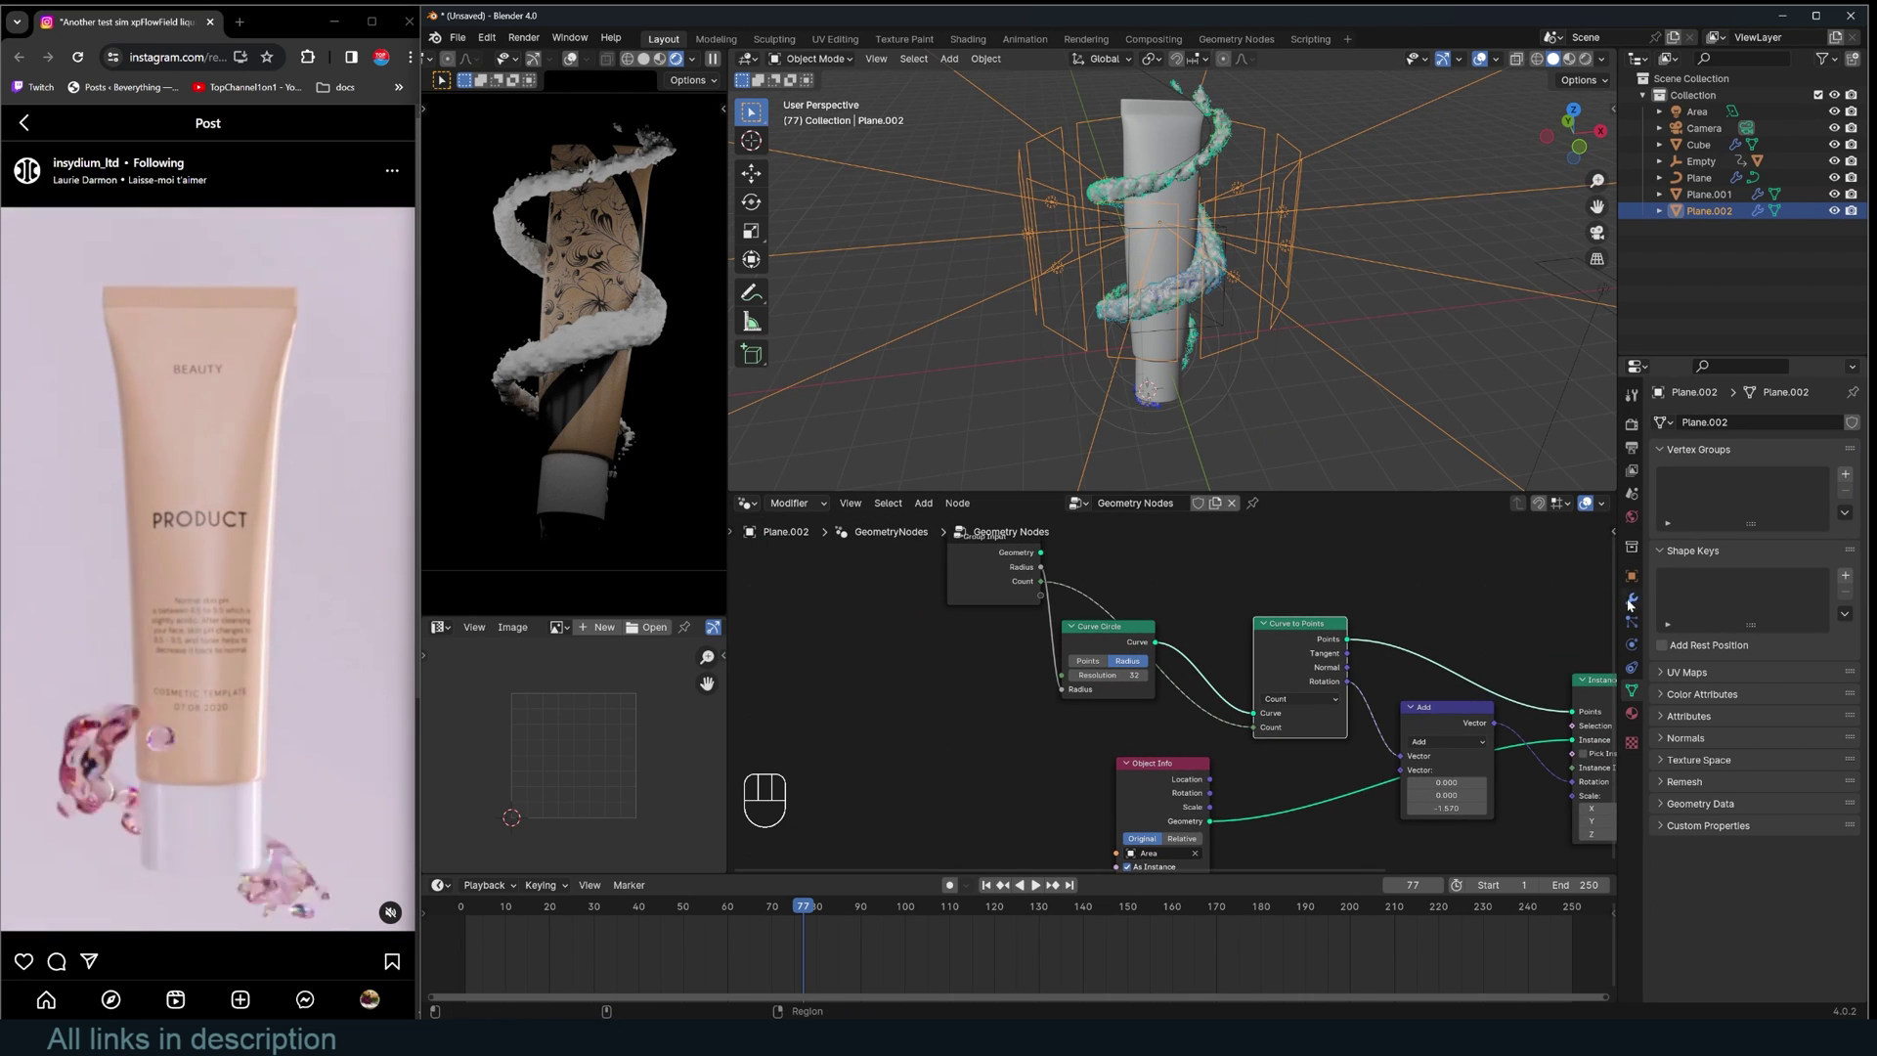
pyautogui.moveTo(1775, 515)
pyautogui.mouseDown()
pyautogui.moveTo(1828, 495)
pyautogui.moveTo(1788, 494)
pyautogui.mouseUp()
pyautogui.scroll(-1, 1407, 713)
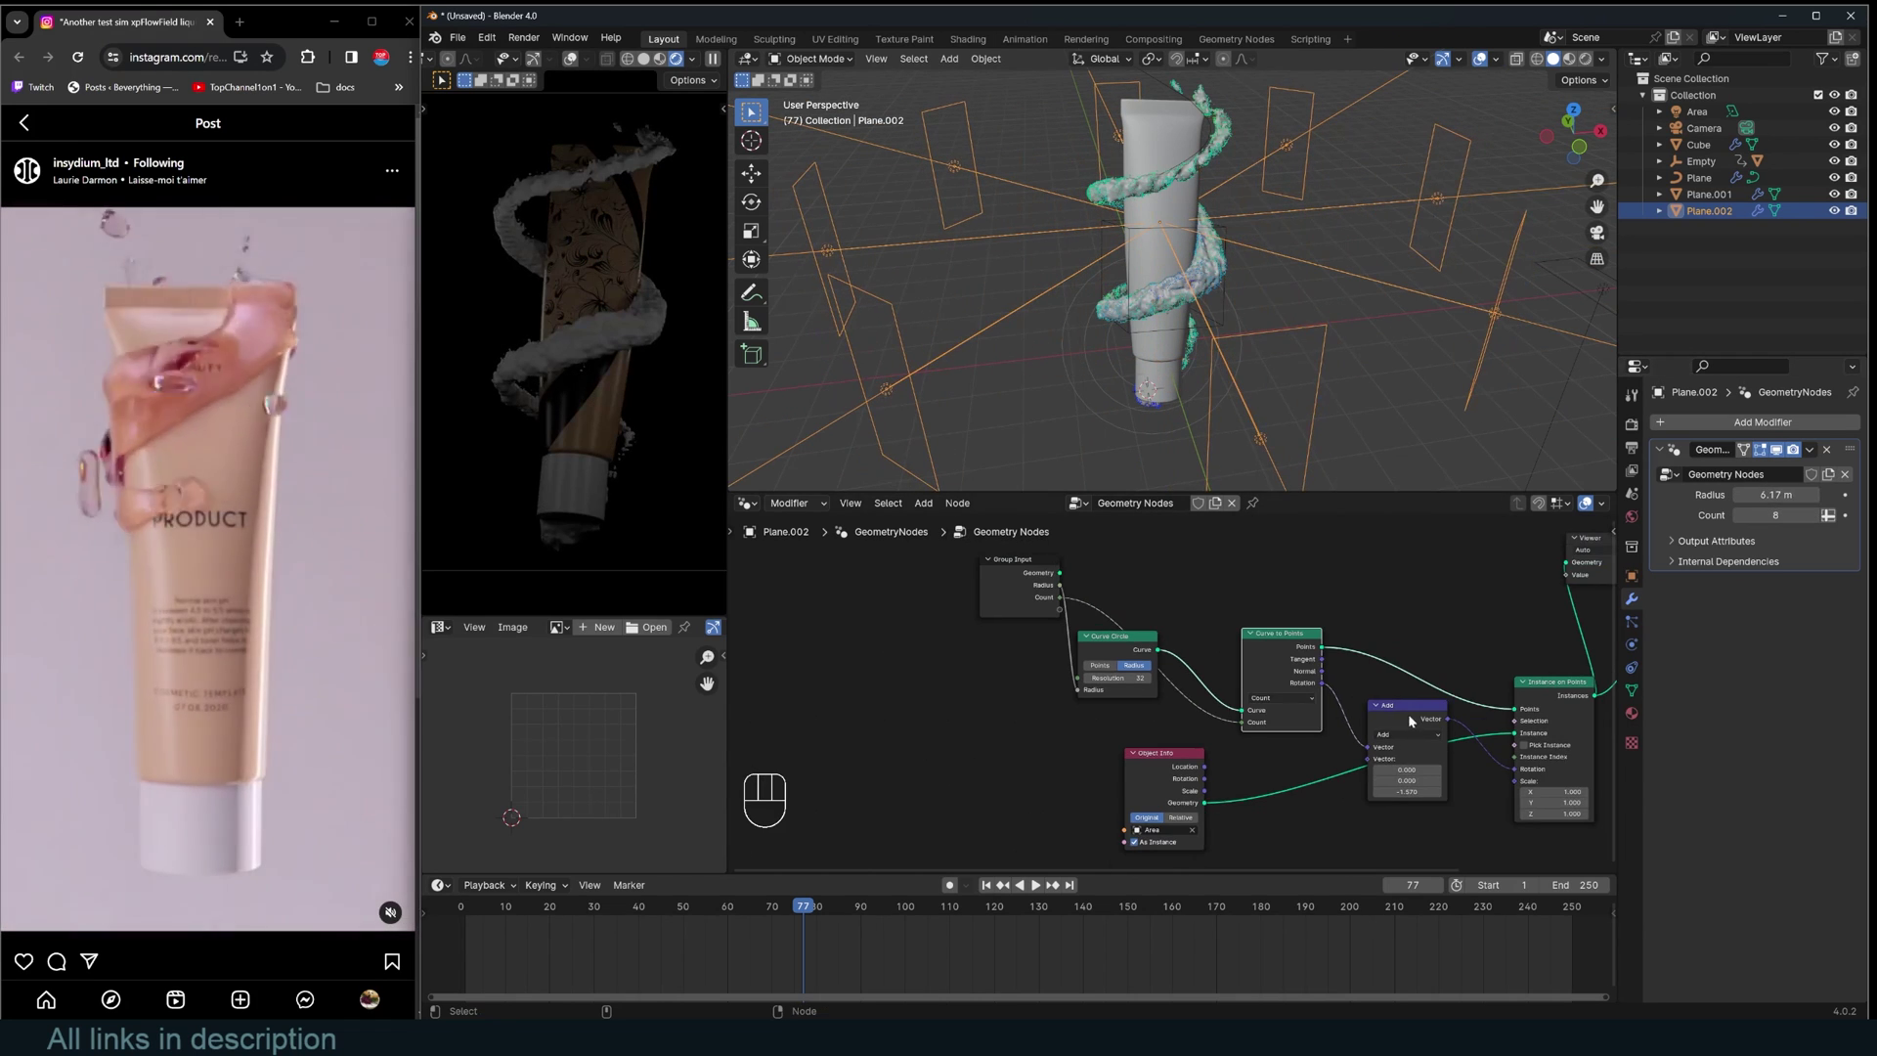
# Feed the Add node's second vector from a Combine XYZ node, expose its Z as a modifier input and set it to -1.57.
pyautogui.hotkey('shift', 'a')
pyautogui.click(1461, 823)
pyautogui.moveTo(1400, 779); pyautogui.dragTo(1368, 759)
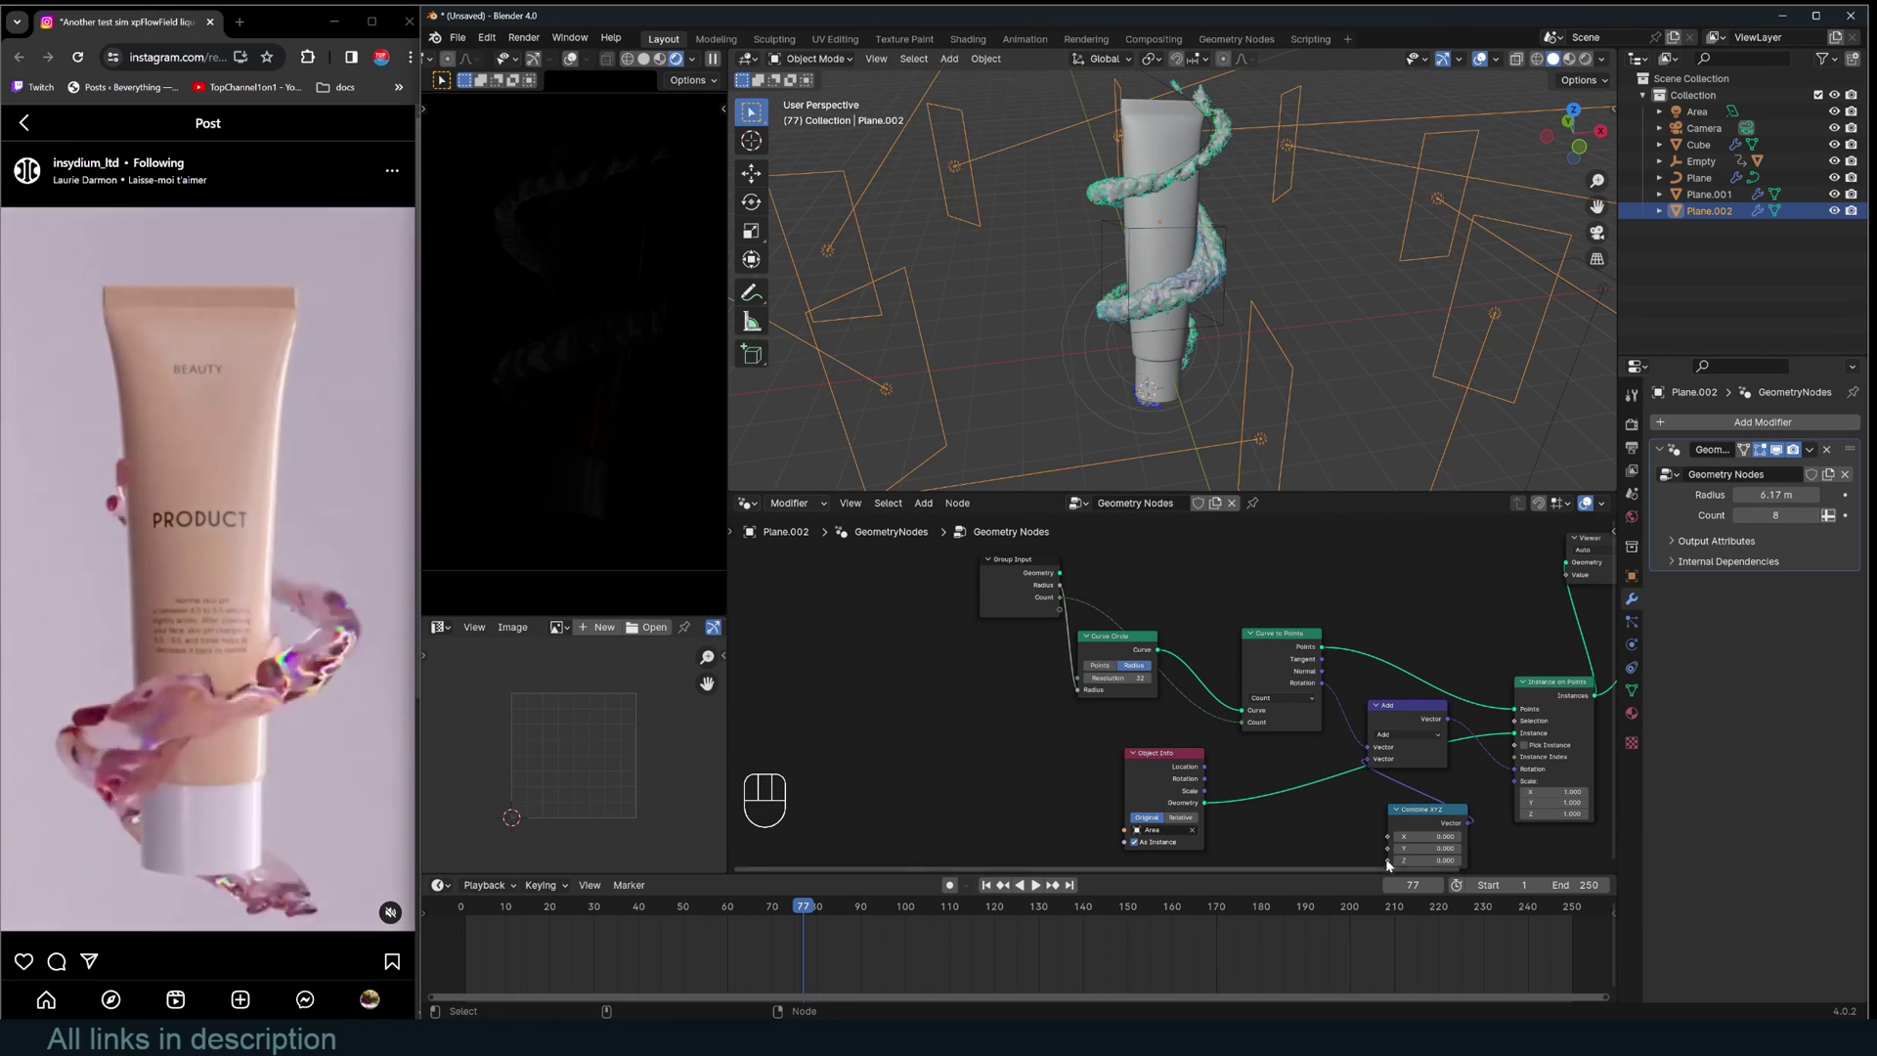
pyautogui.moveTo(1388, 860); pyautogui.dragTo(1053, 610)
pyautogui.moveTo(1277, 731); pyautogui.dragTo(1280, 710, button='middle')
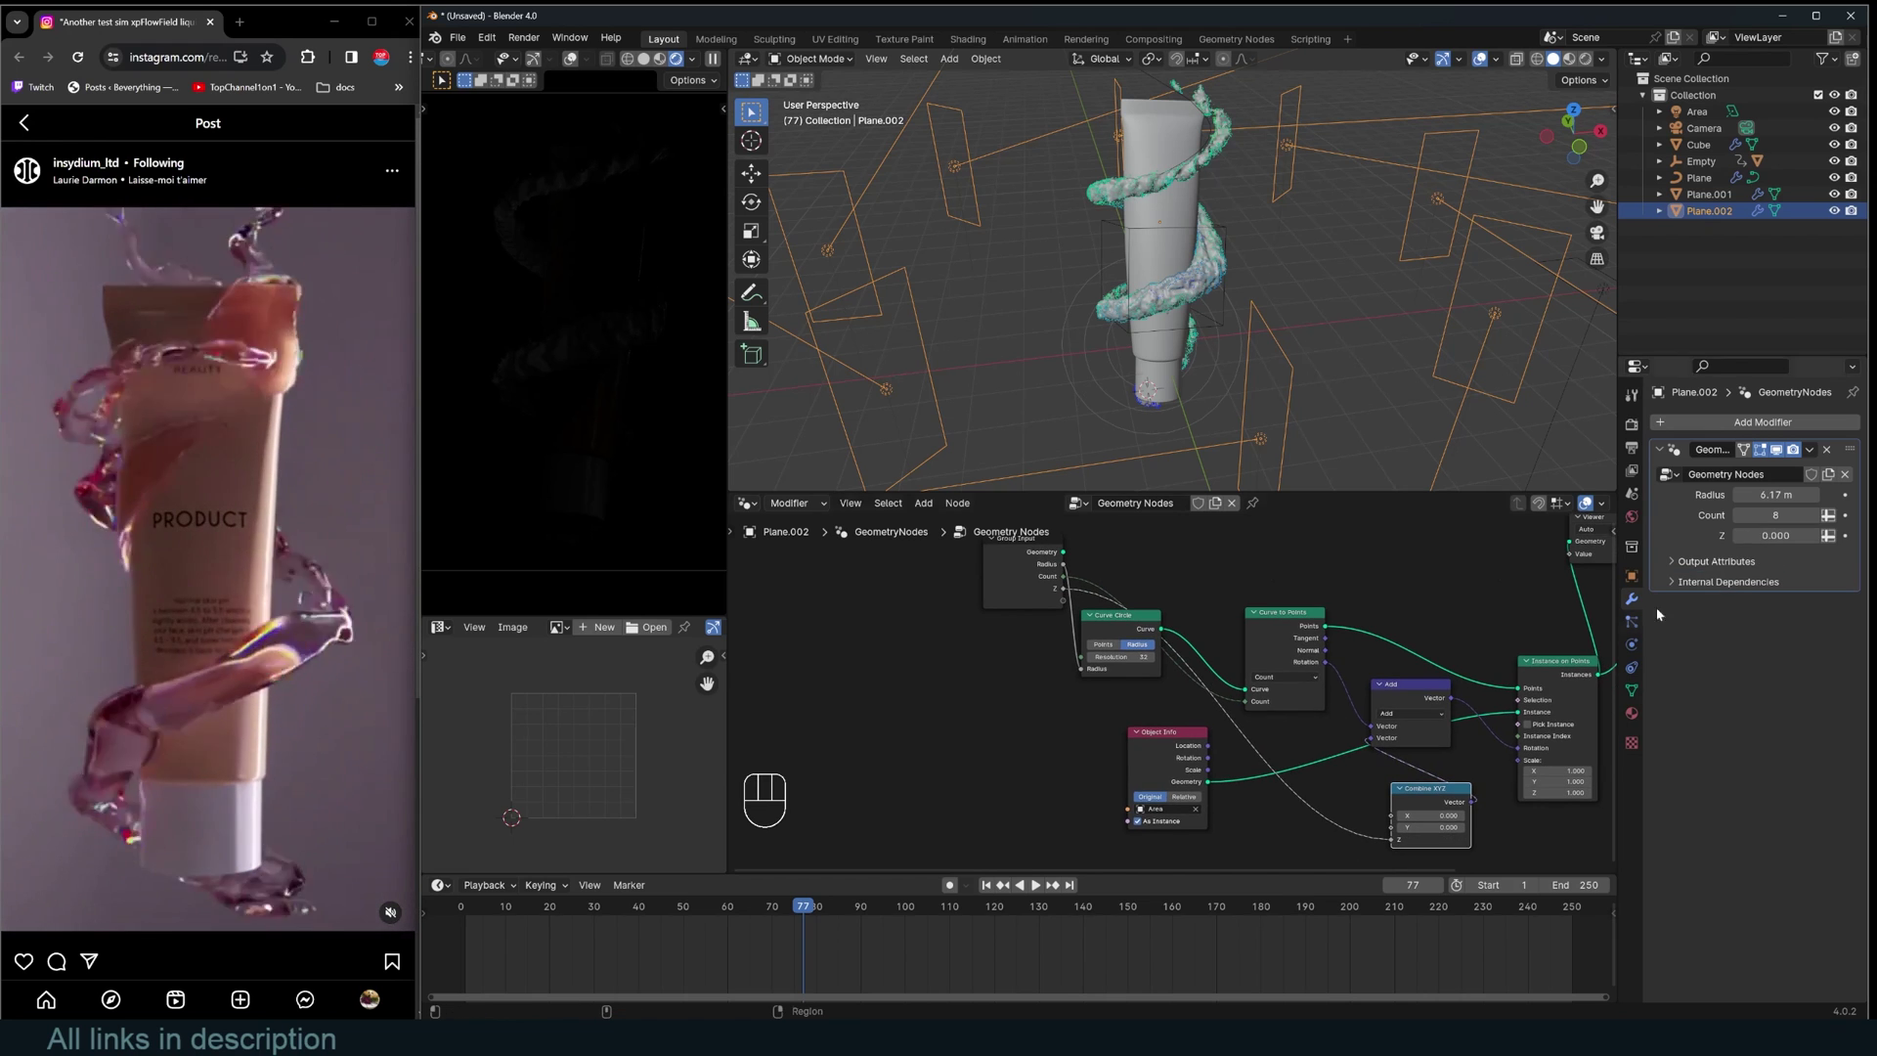
pyautogui.click(1791, 534)
pyautogui.write('-1')
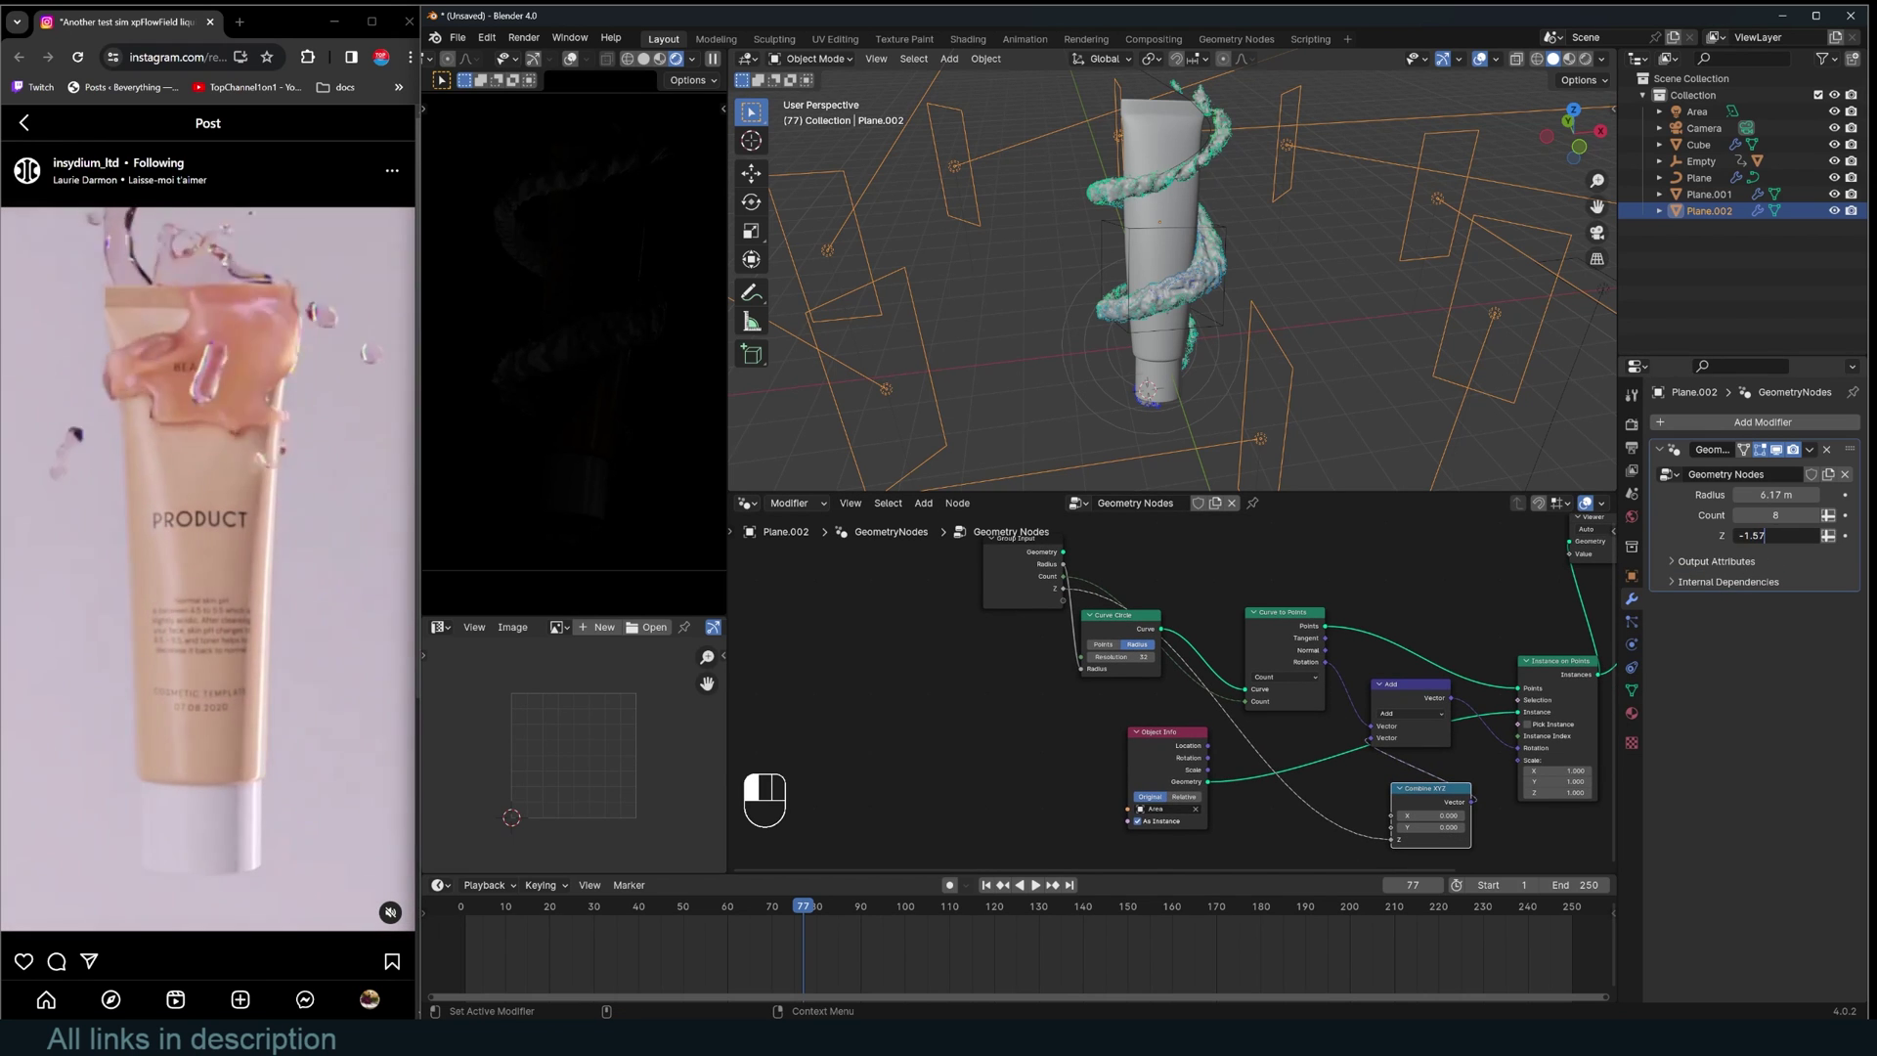
pyautogui.write('.57')
pyautogui.press('Return')
# Expose the Combine XYZ node's X as a modifier input and set it to 0.34 to tilt the lights.
pyautogui.moveTo(1398, 813); pyautogui.dragTo(1387, 761, button='middle')
pyautogui.moveTo(1417, 764)
pyautogui.mouseDown()
pyautogui.moveTo(1451, 763)
pyautogui.moveTo(1417, 763)
pyautogui.mouseUp()
pyautogui.moveTo(1775, 555); pyautogui.dragTo(1808, 556)
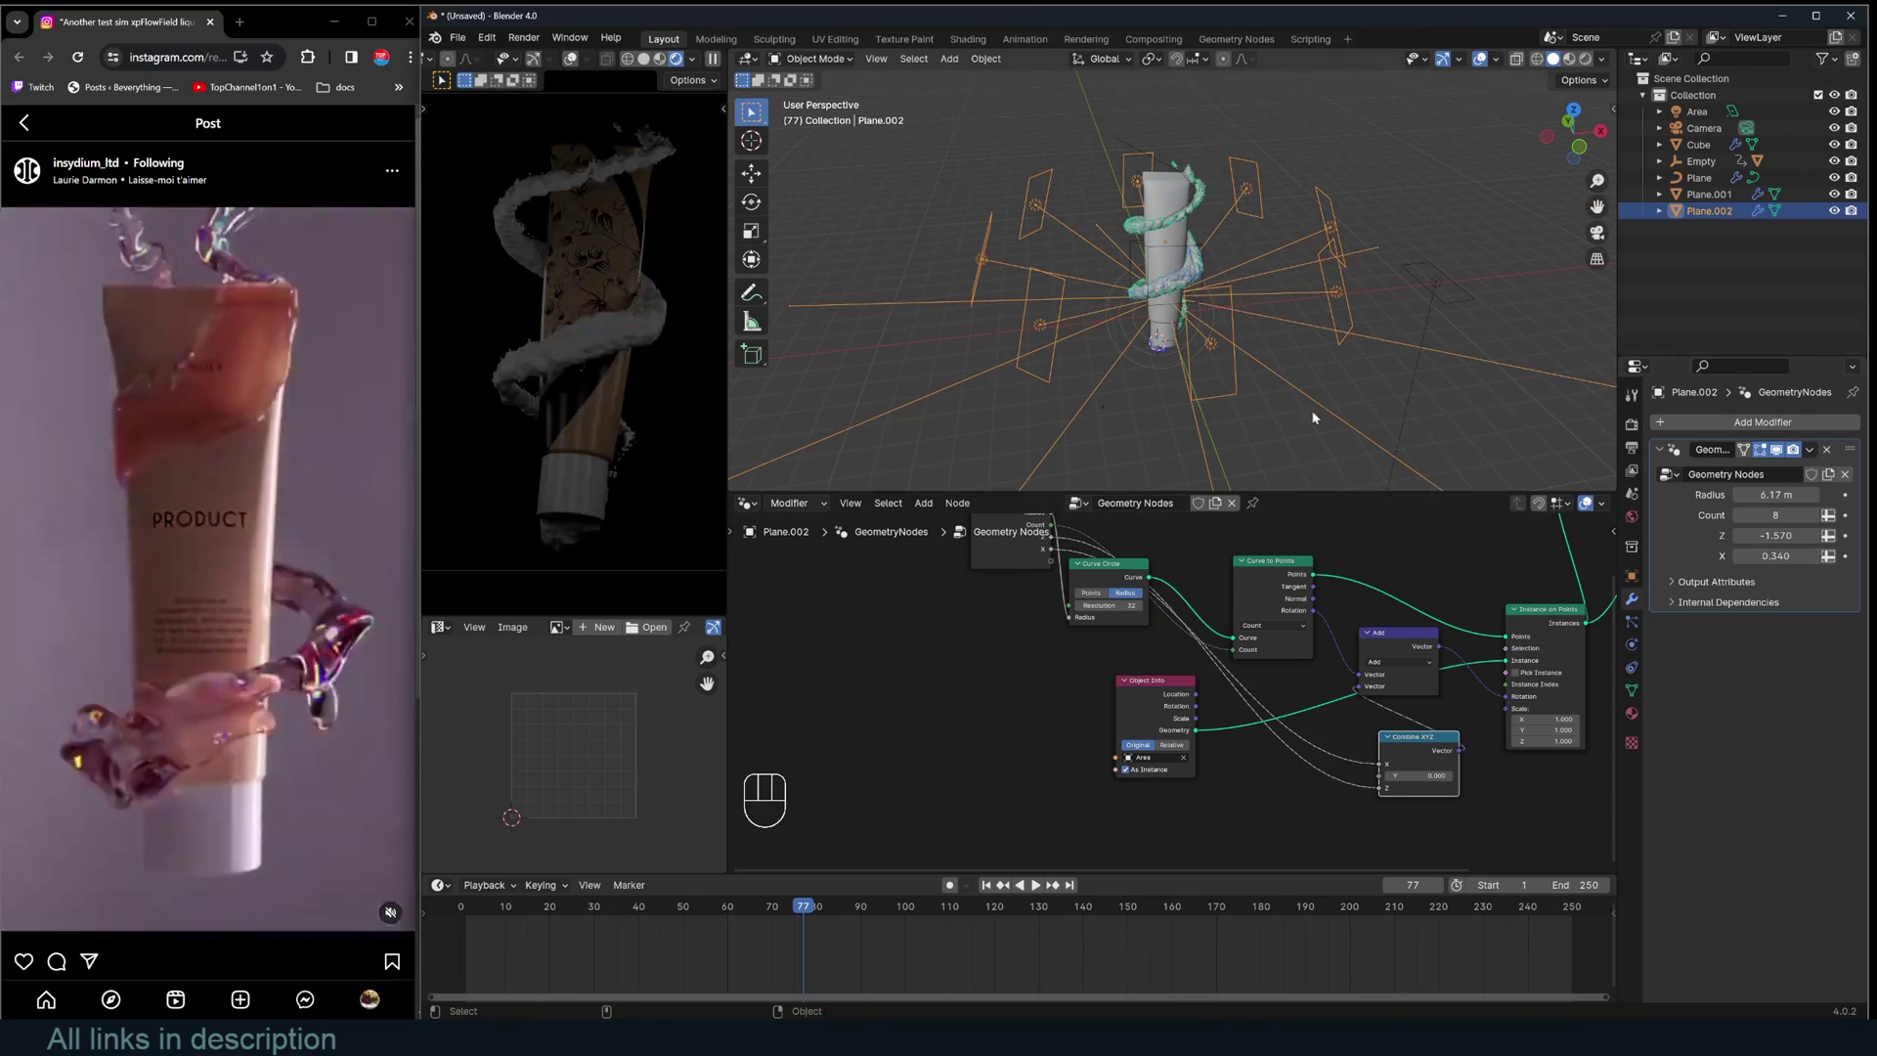
# Add a backdrop plane, rotate it 90° about X and scale it up by about 5.61.
pyautogui.click(1631, 690)
pyautogui.press('KP_1')
pyautogui.hotkey('shift', 'a')
pyautogui.click(1216, 266)
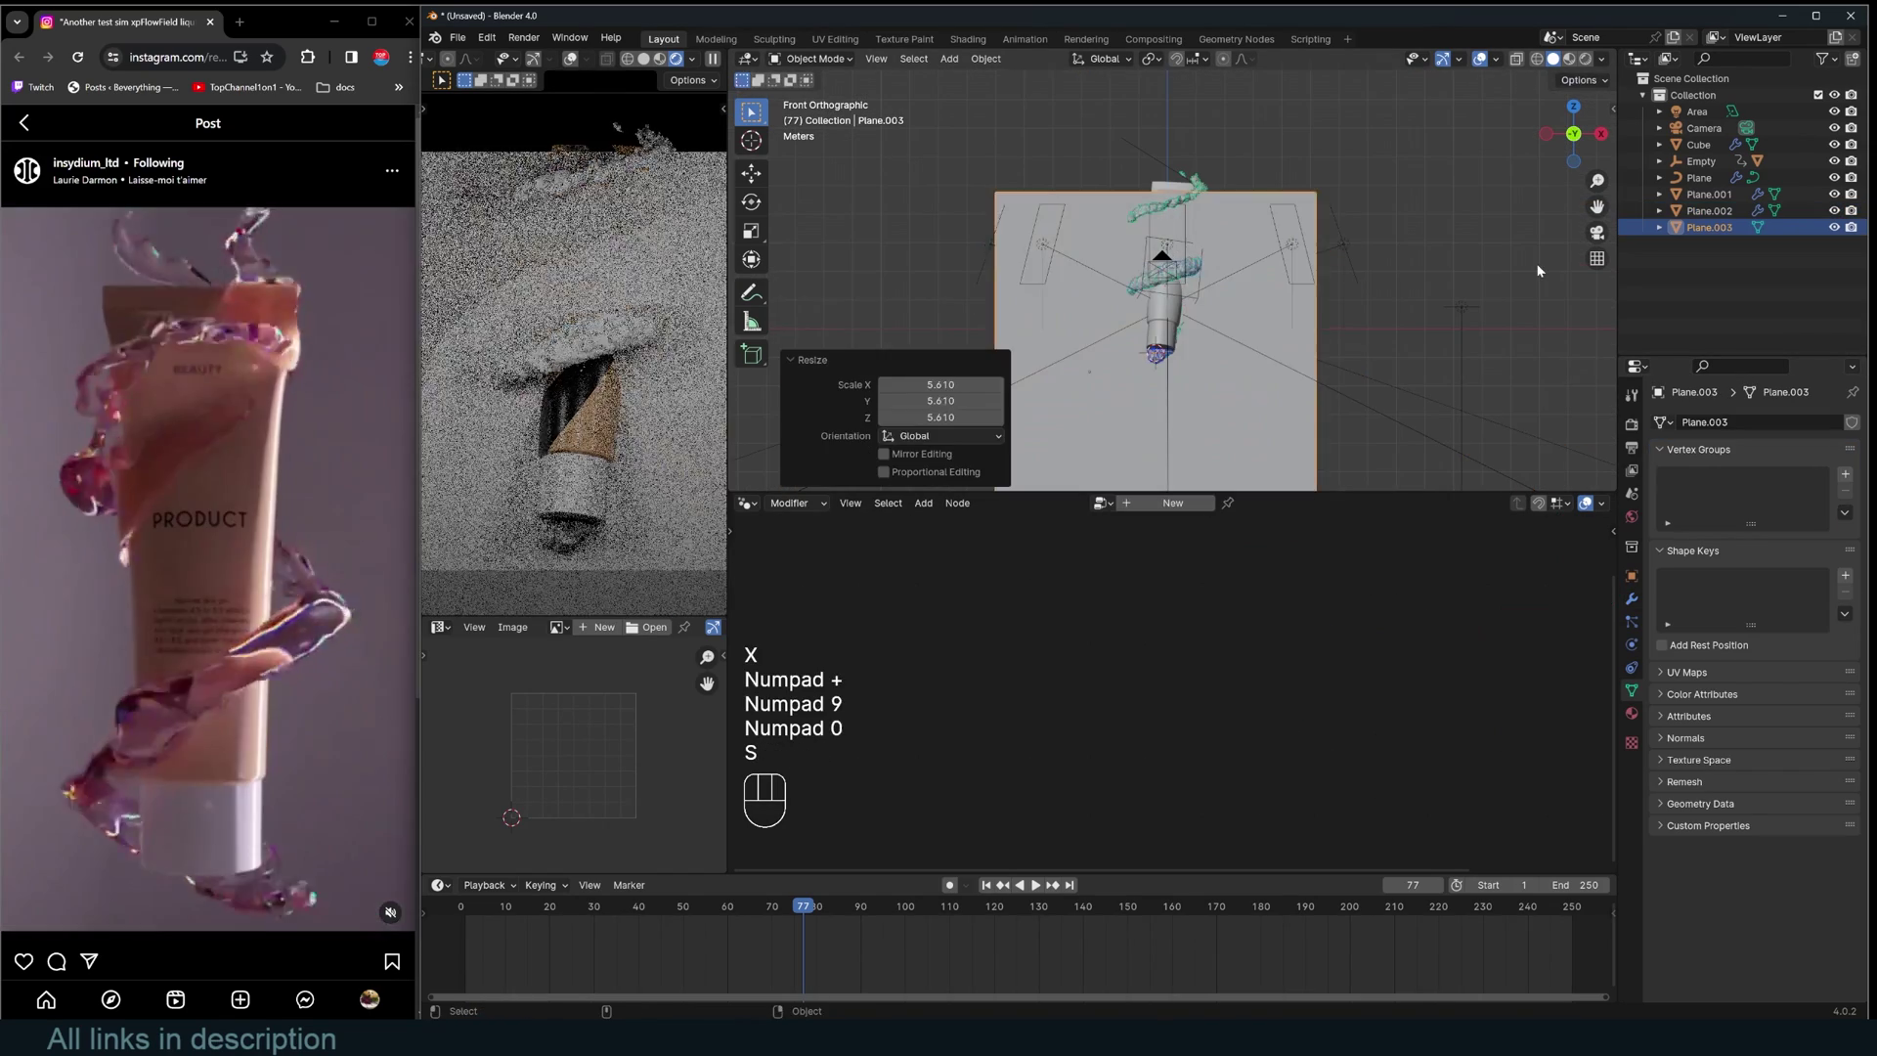
# Duplicate the area light in front view, moving the copy about -12.4 m in X and 13.2 m in Z.
pyautogui.press('KP_1')
pyautogui.hotkey('shift', 'd')
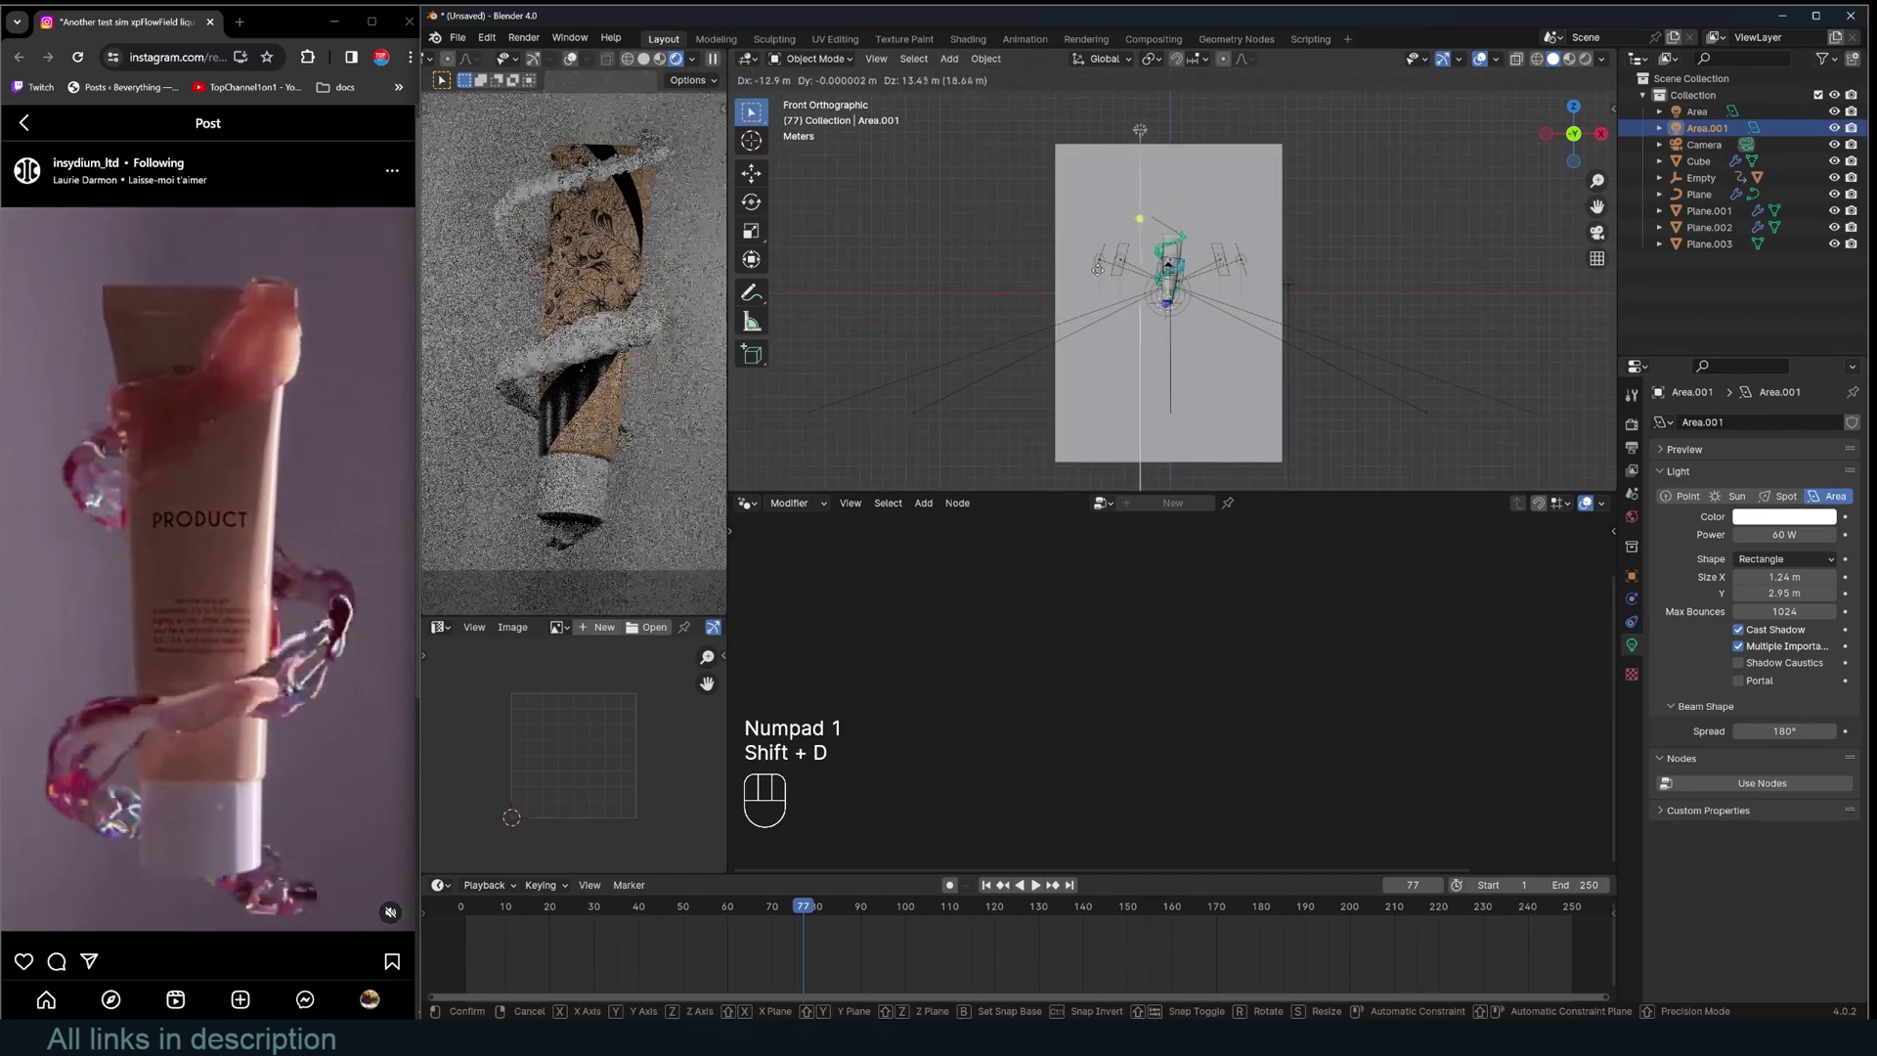
pyautogui.click(1102, 279)
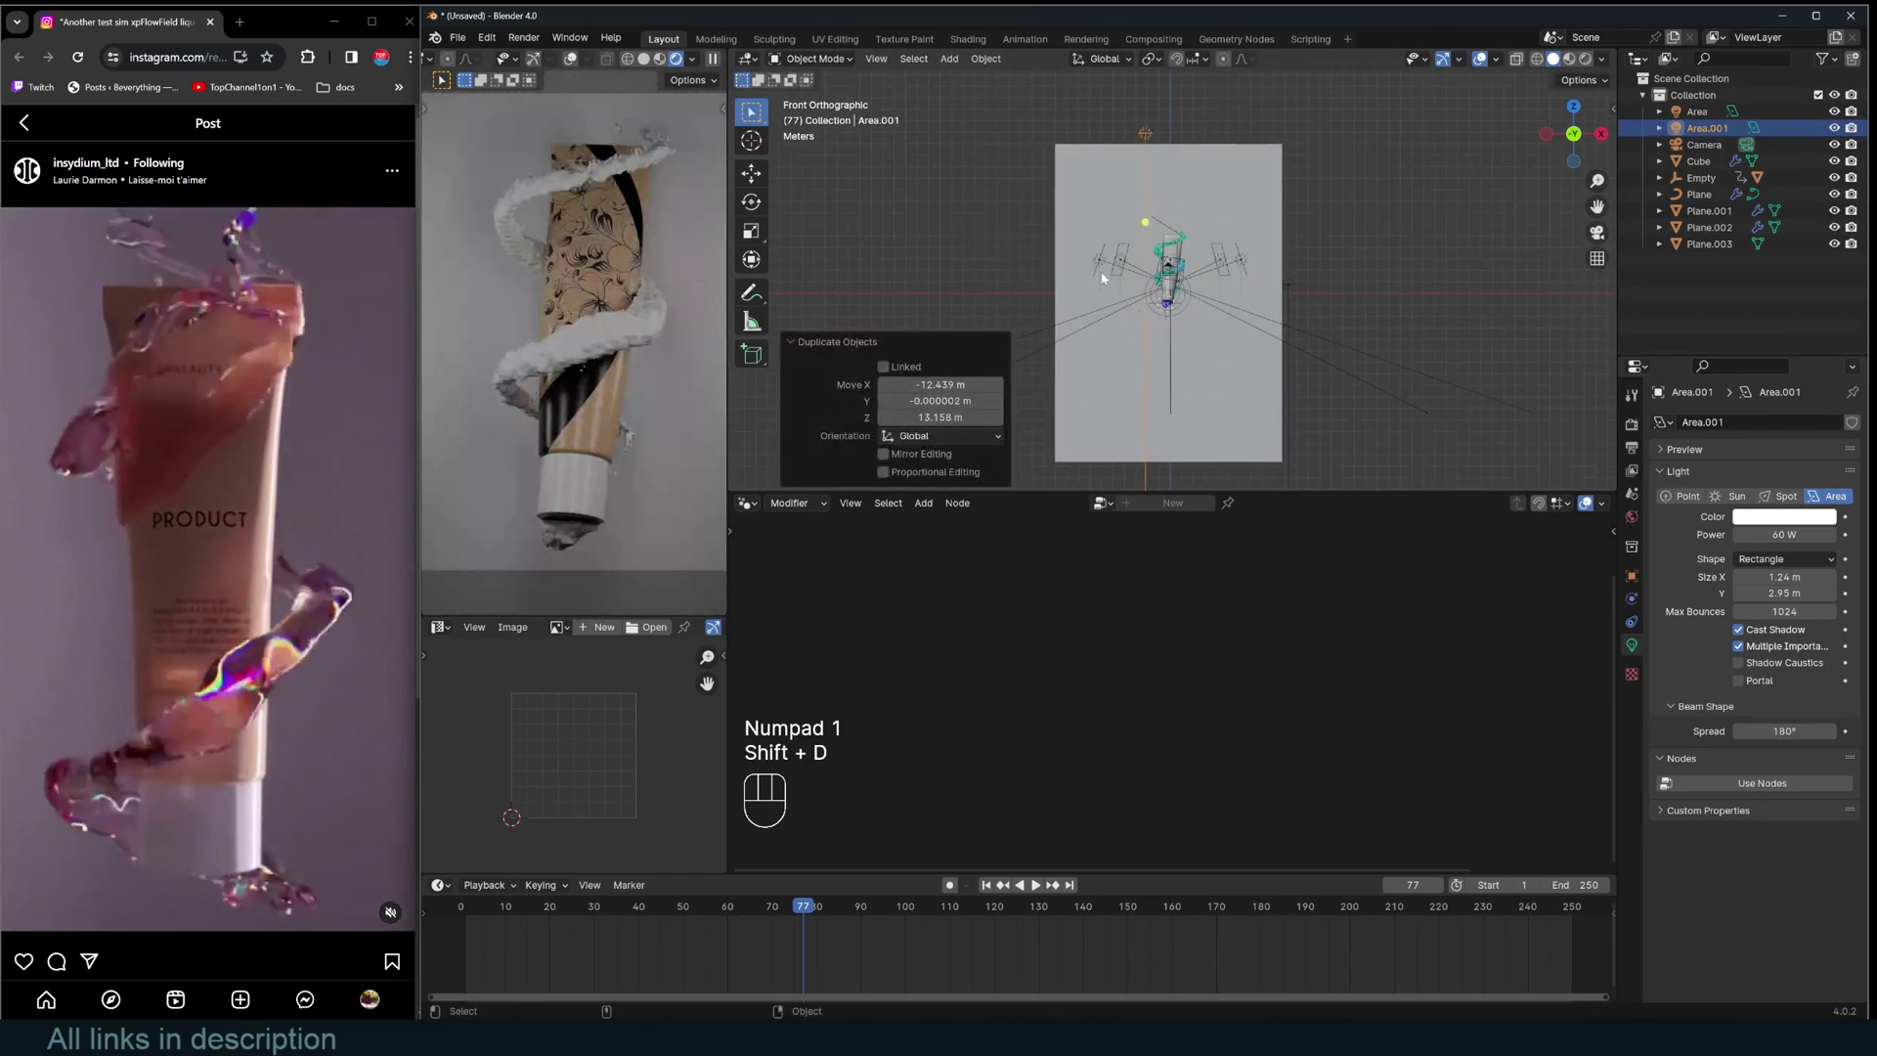
# Position a 1000 W area light copy near the tube, moving it about 1.67 m in Y and -3.49 m in Z.
pyautogui.press('KP_3')
pyautogui.press('g')
pyautogui.press('KP_7')
pyautogui.click(1250, 313)
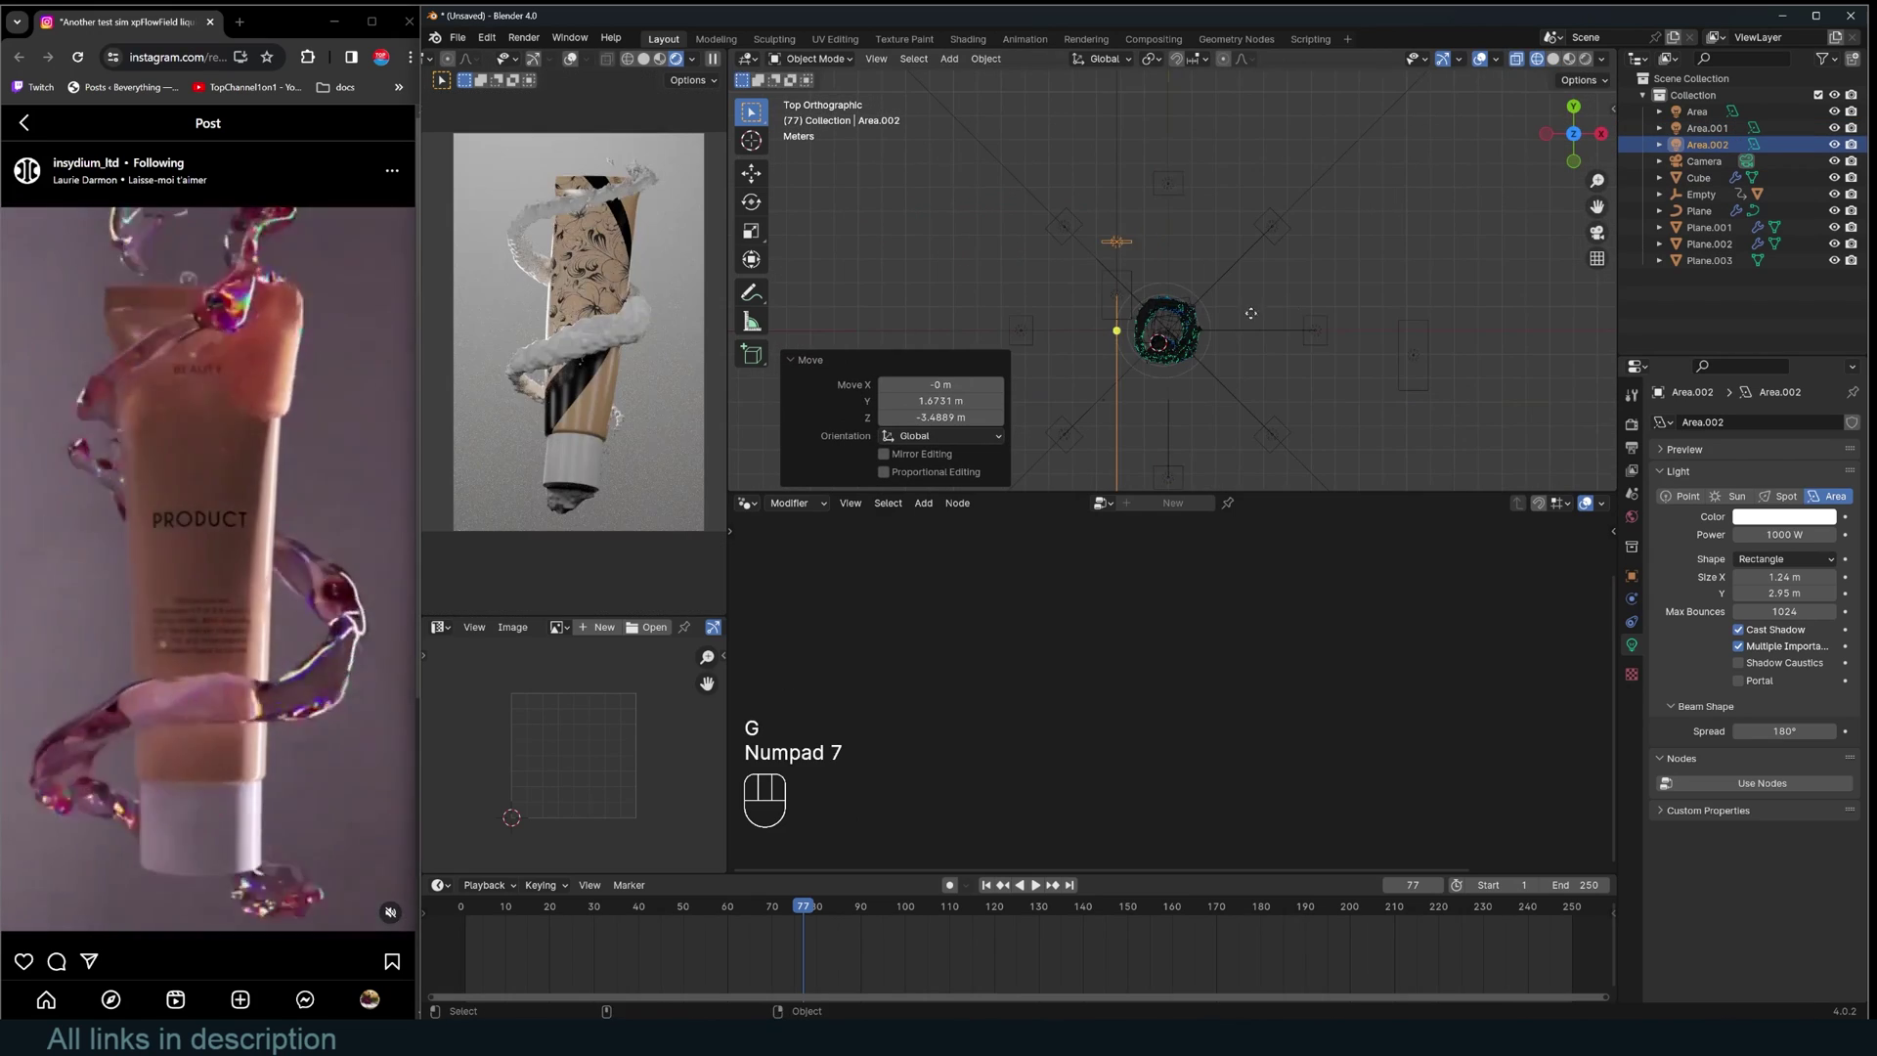
# Place another area light copy beside the tube in top view and rotate it -108° about Z.
pyautogui.press('g')
pyautogui.click(1376, 299)
pyautogui.press('r')
pyautogui.click(1252, 393)
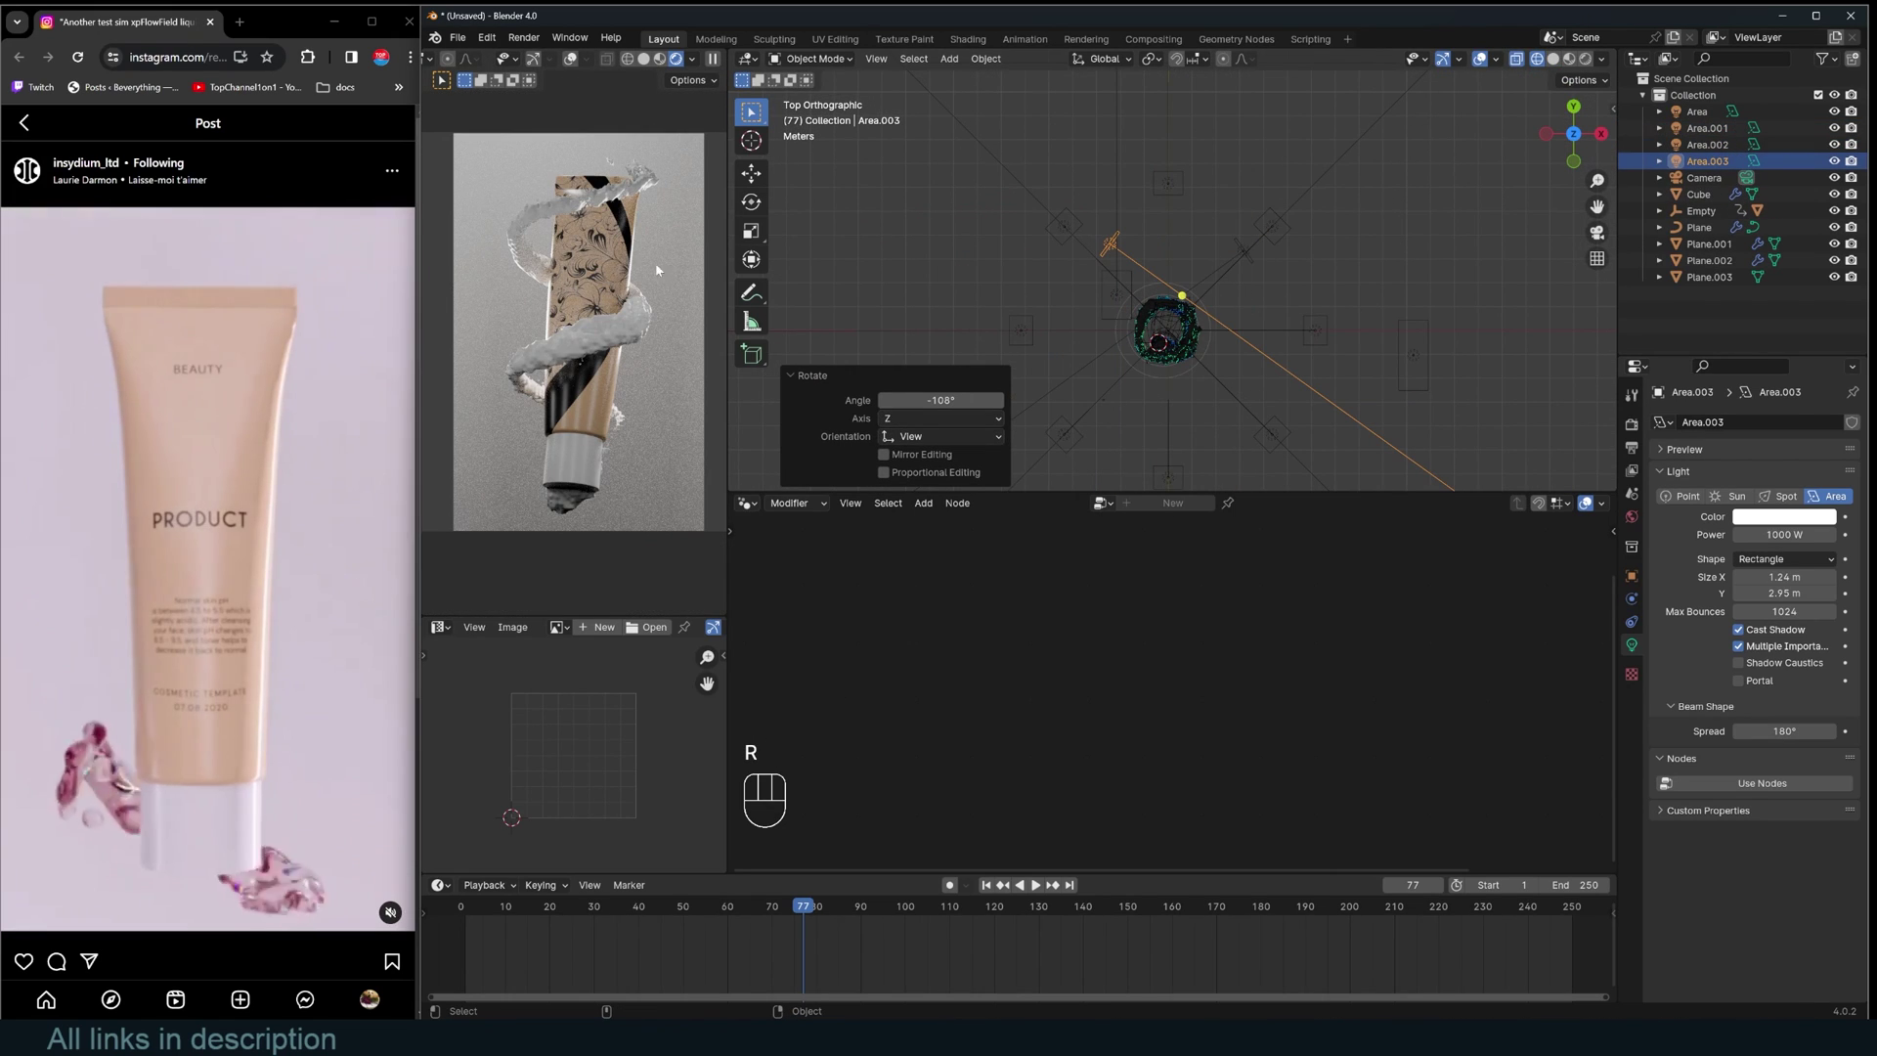
# Tint the area light near the backdrop's lower edge pink.
pyautogui.click(1630, 423)
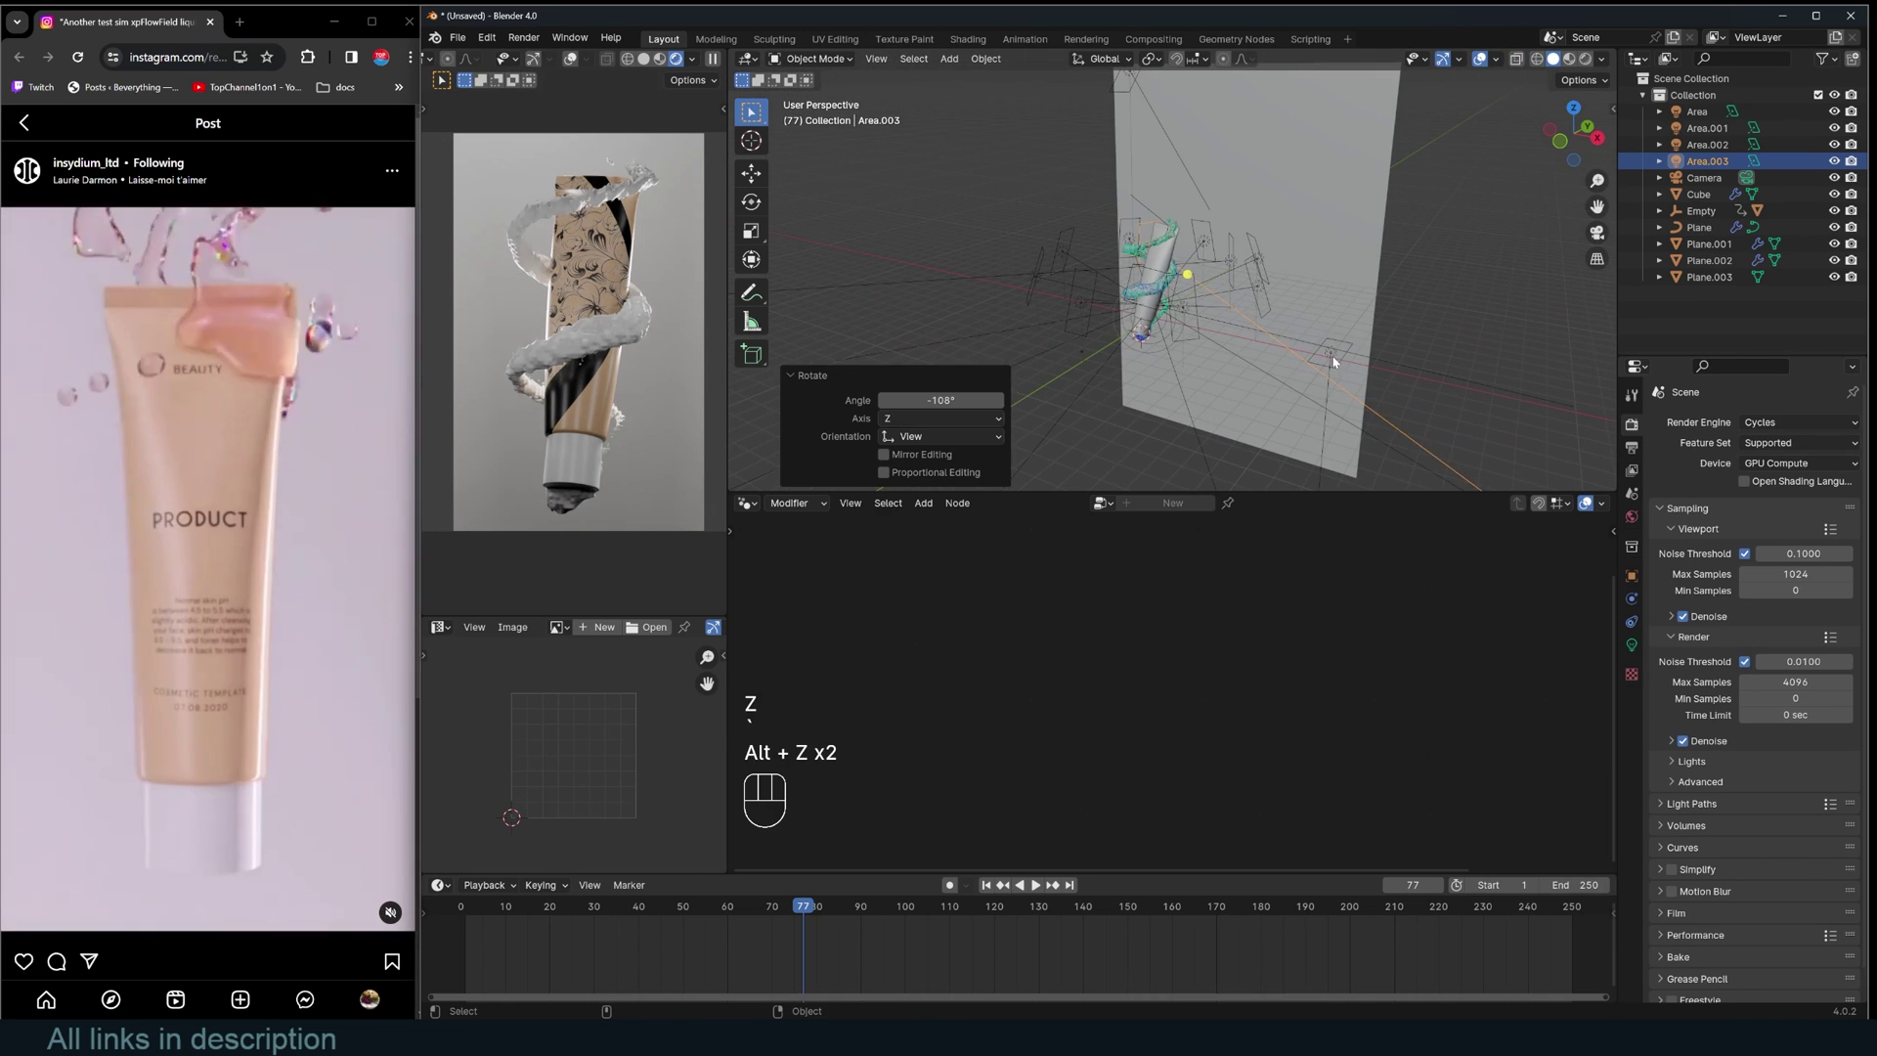
pyautogui.click(1330, 357)
pyautogui.click(1631, 645)
pyautogui.click(1781, 516)
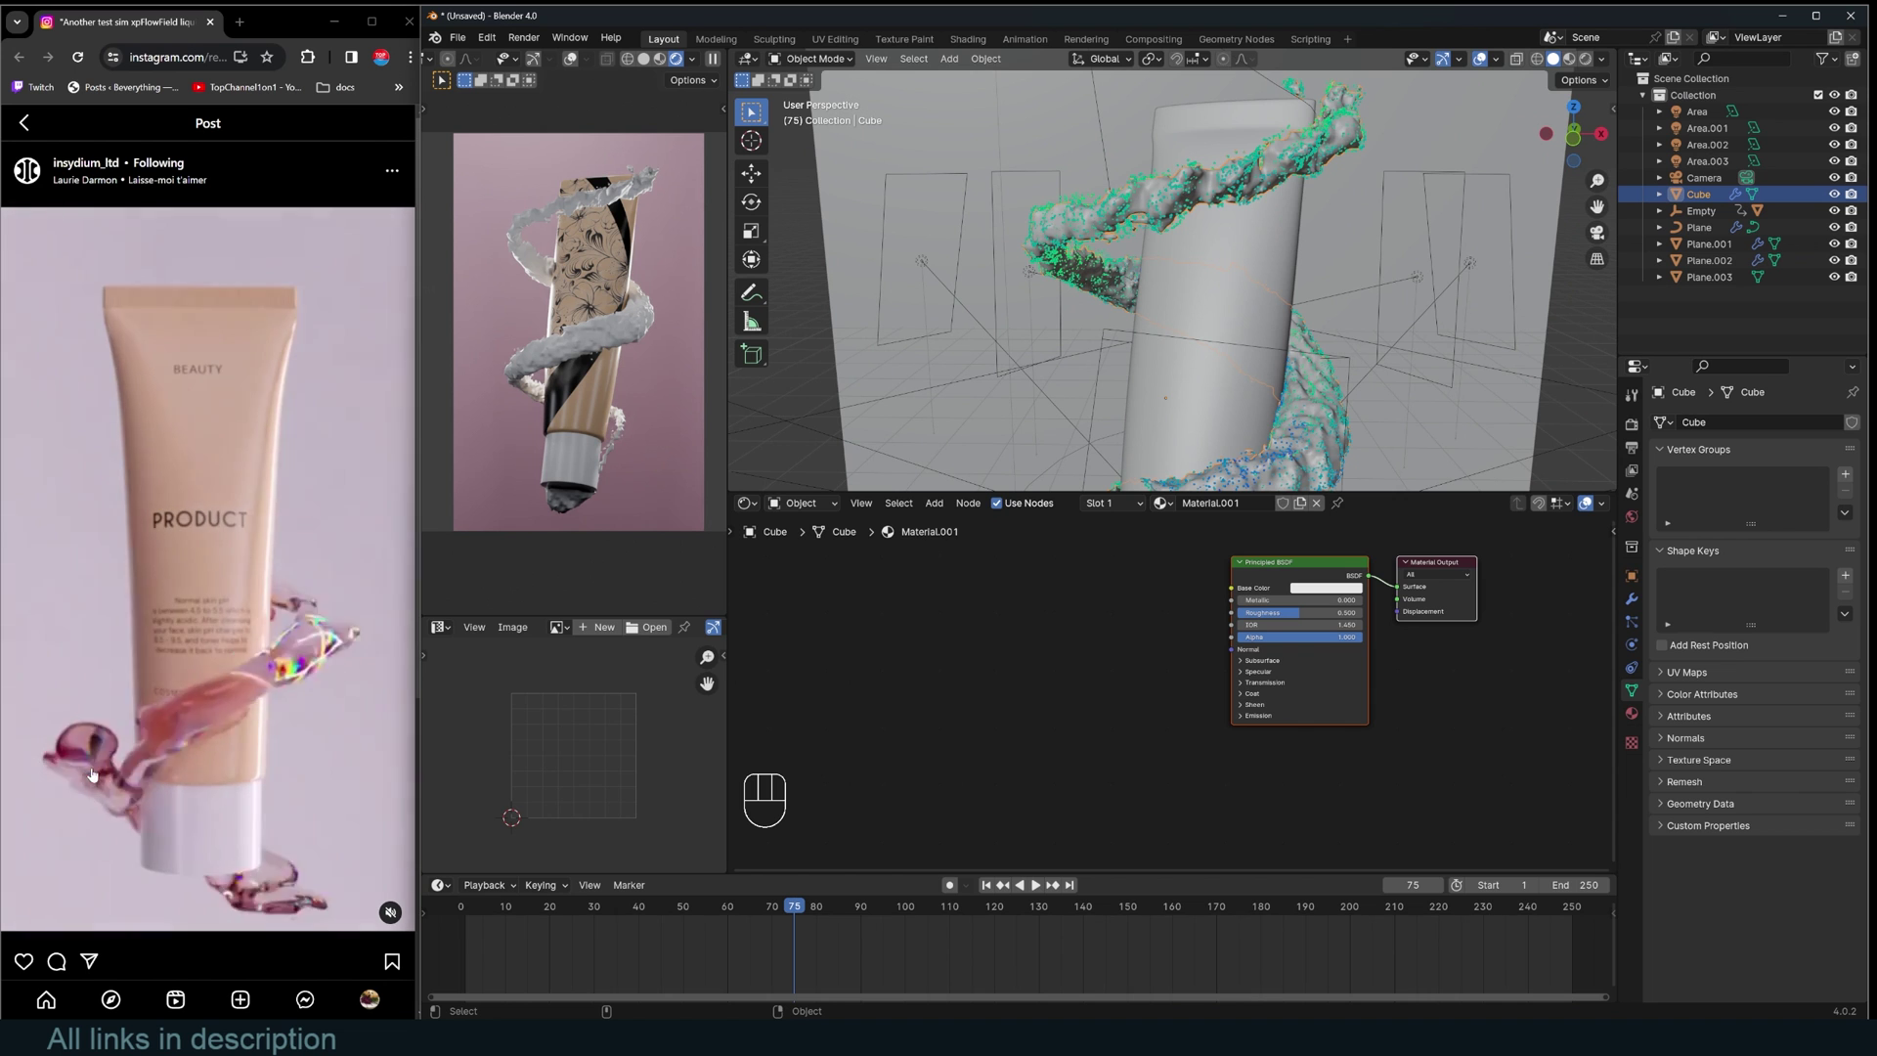
# Replace the liquid material's Principled BSDF with a Glass BSDF feeding the Material Output's Surface.
pyautogui.press('x')
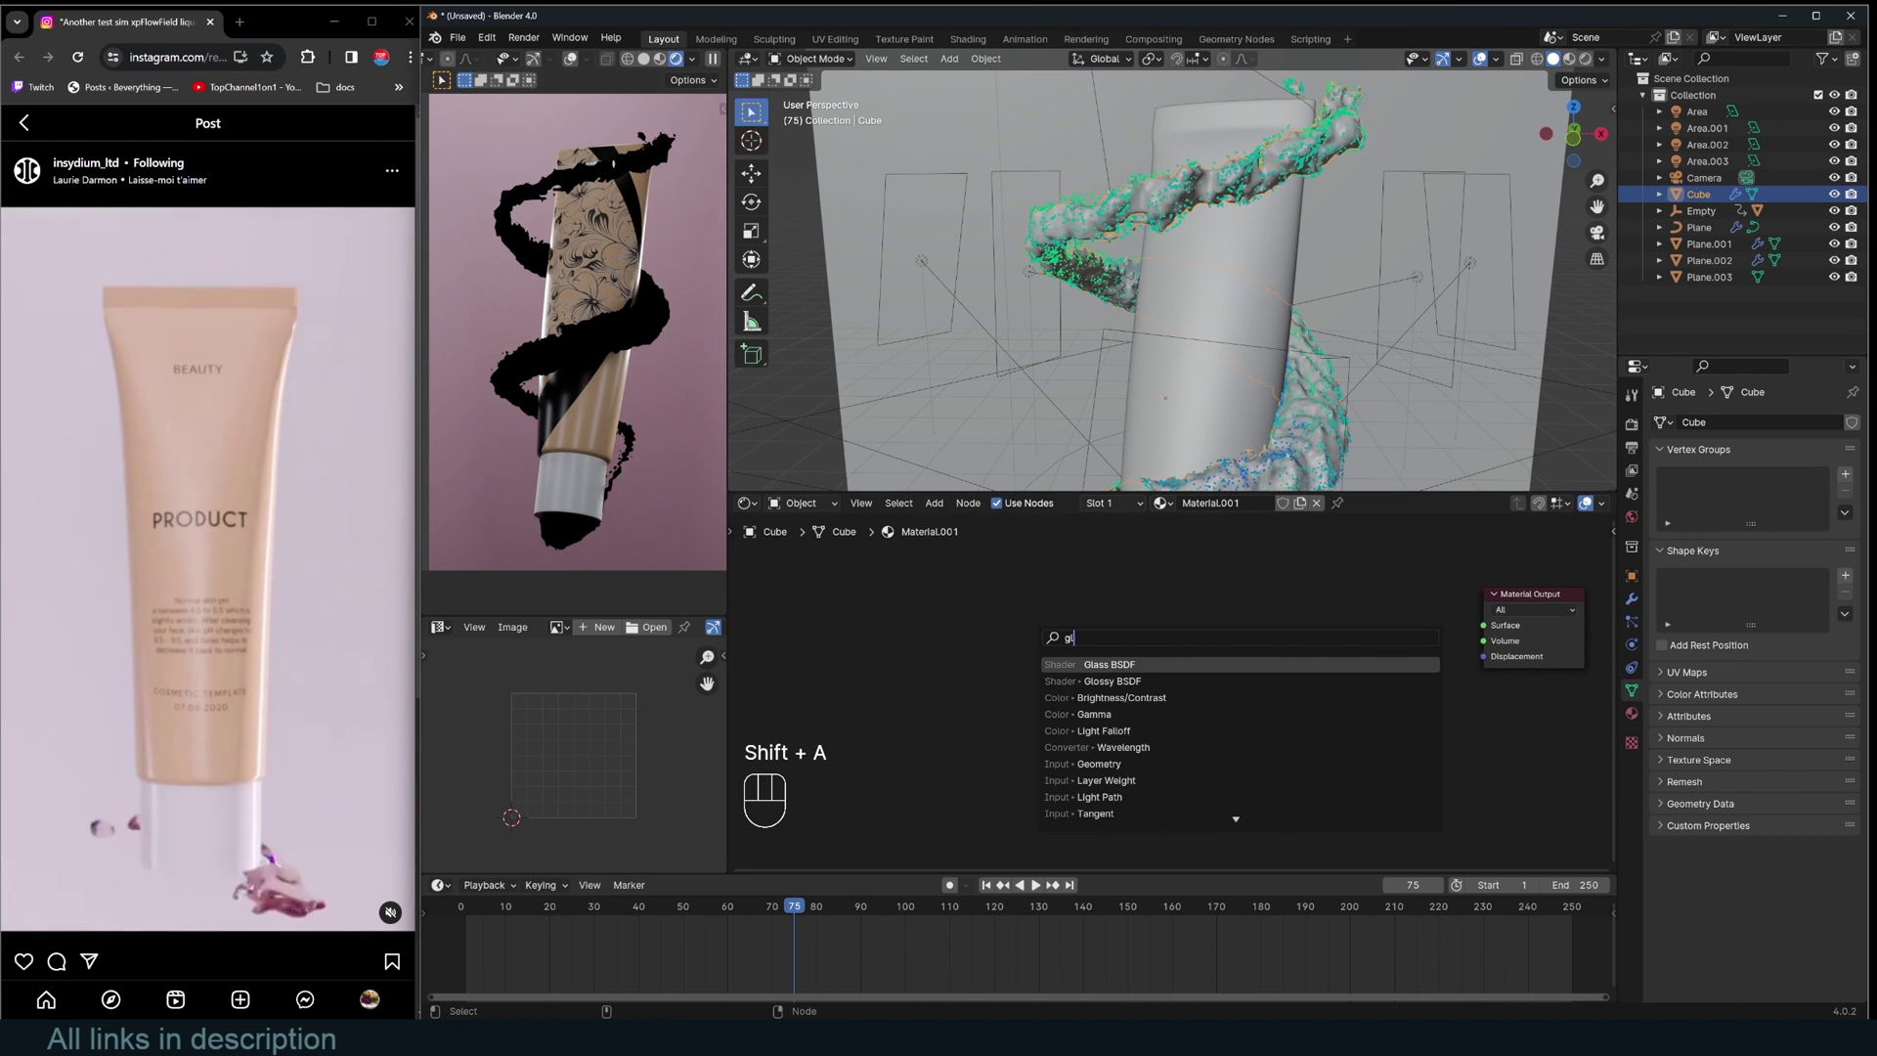
pyautogui.press('Return')
pyautogui.click(1001, 608)
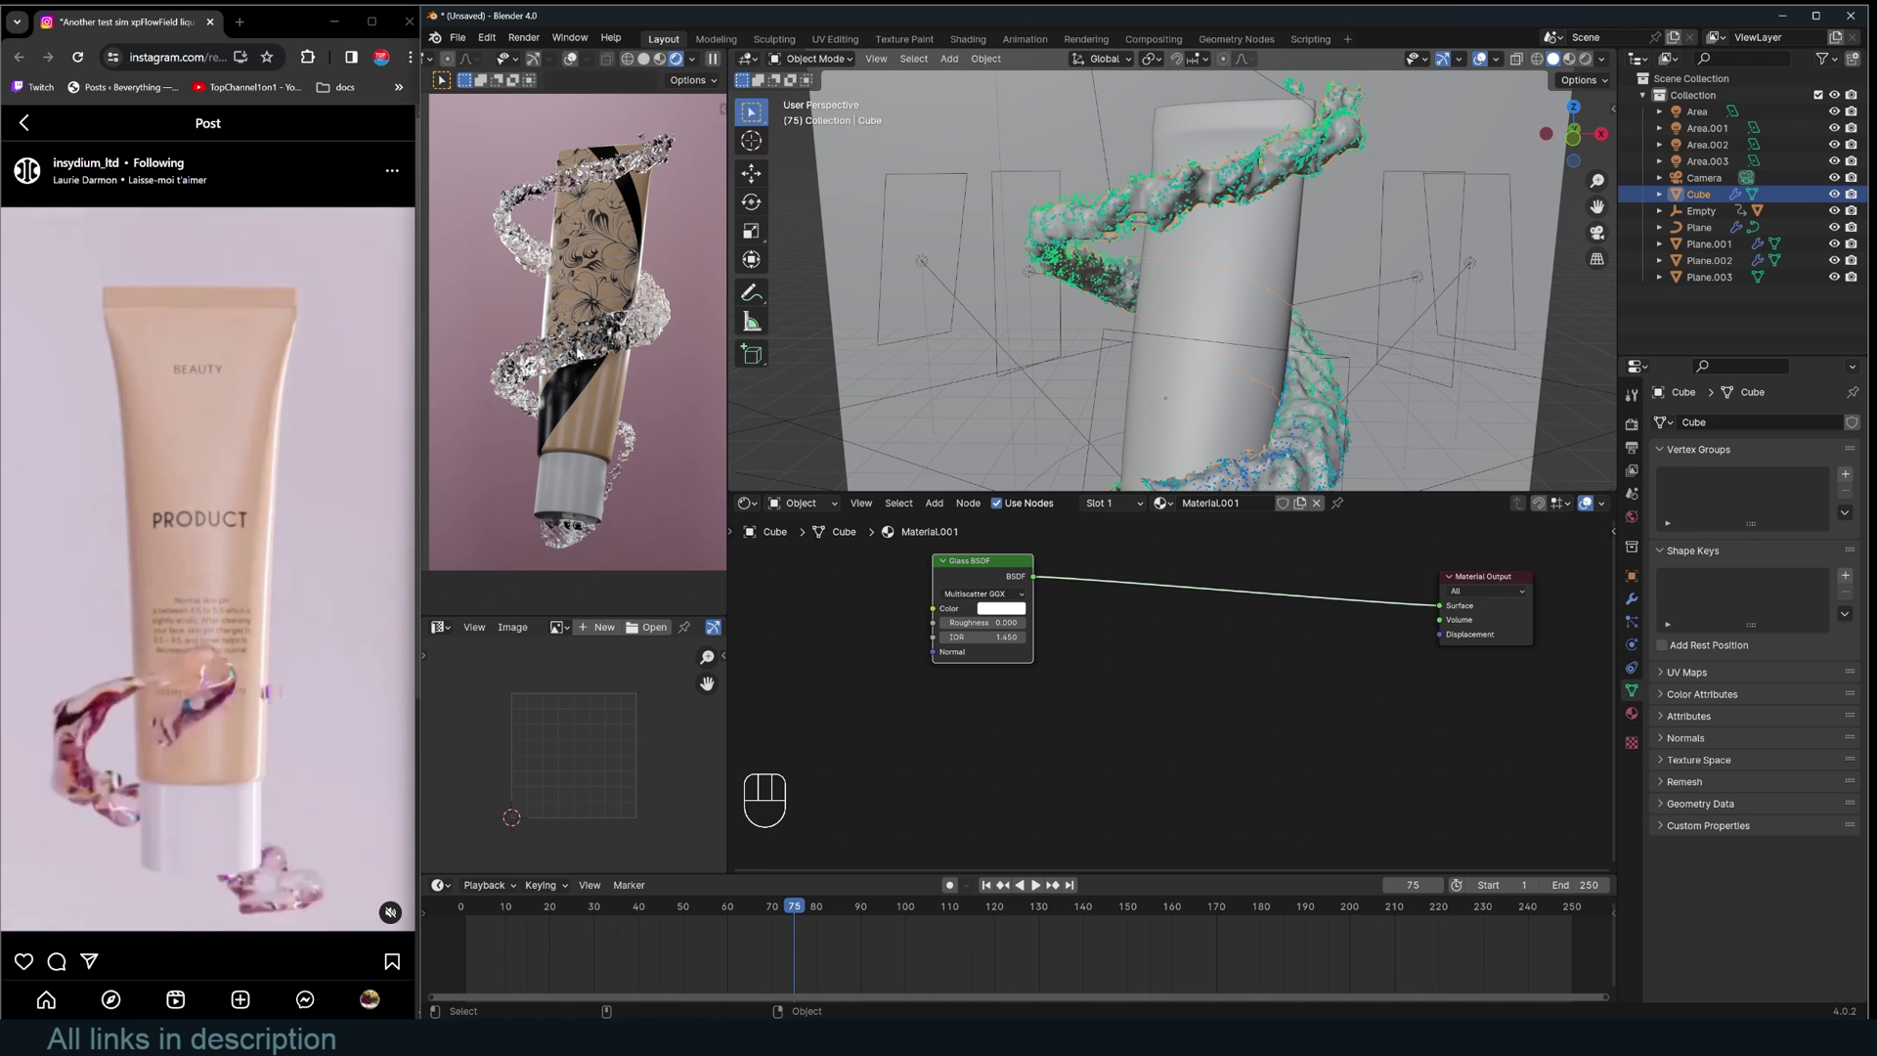
# Duplicate the Glass BSDF node twice and stack both copies below the original.
pyautogui.moveTo(1025, 586); pyautogui.dragTo(1047, 580)
pyautogui.hotkey('shift', 'd')
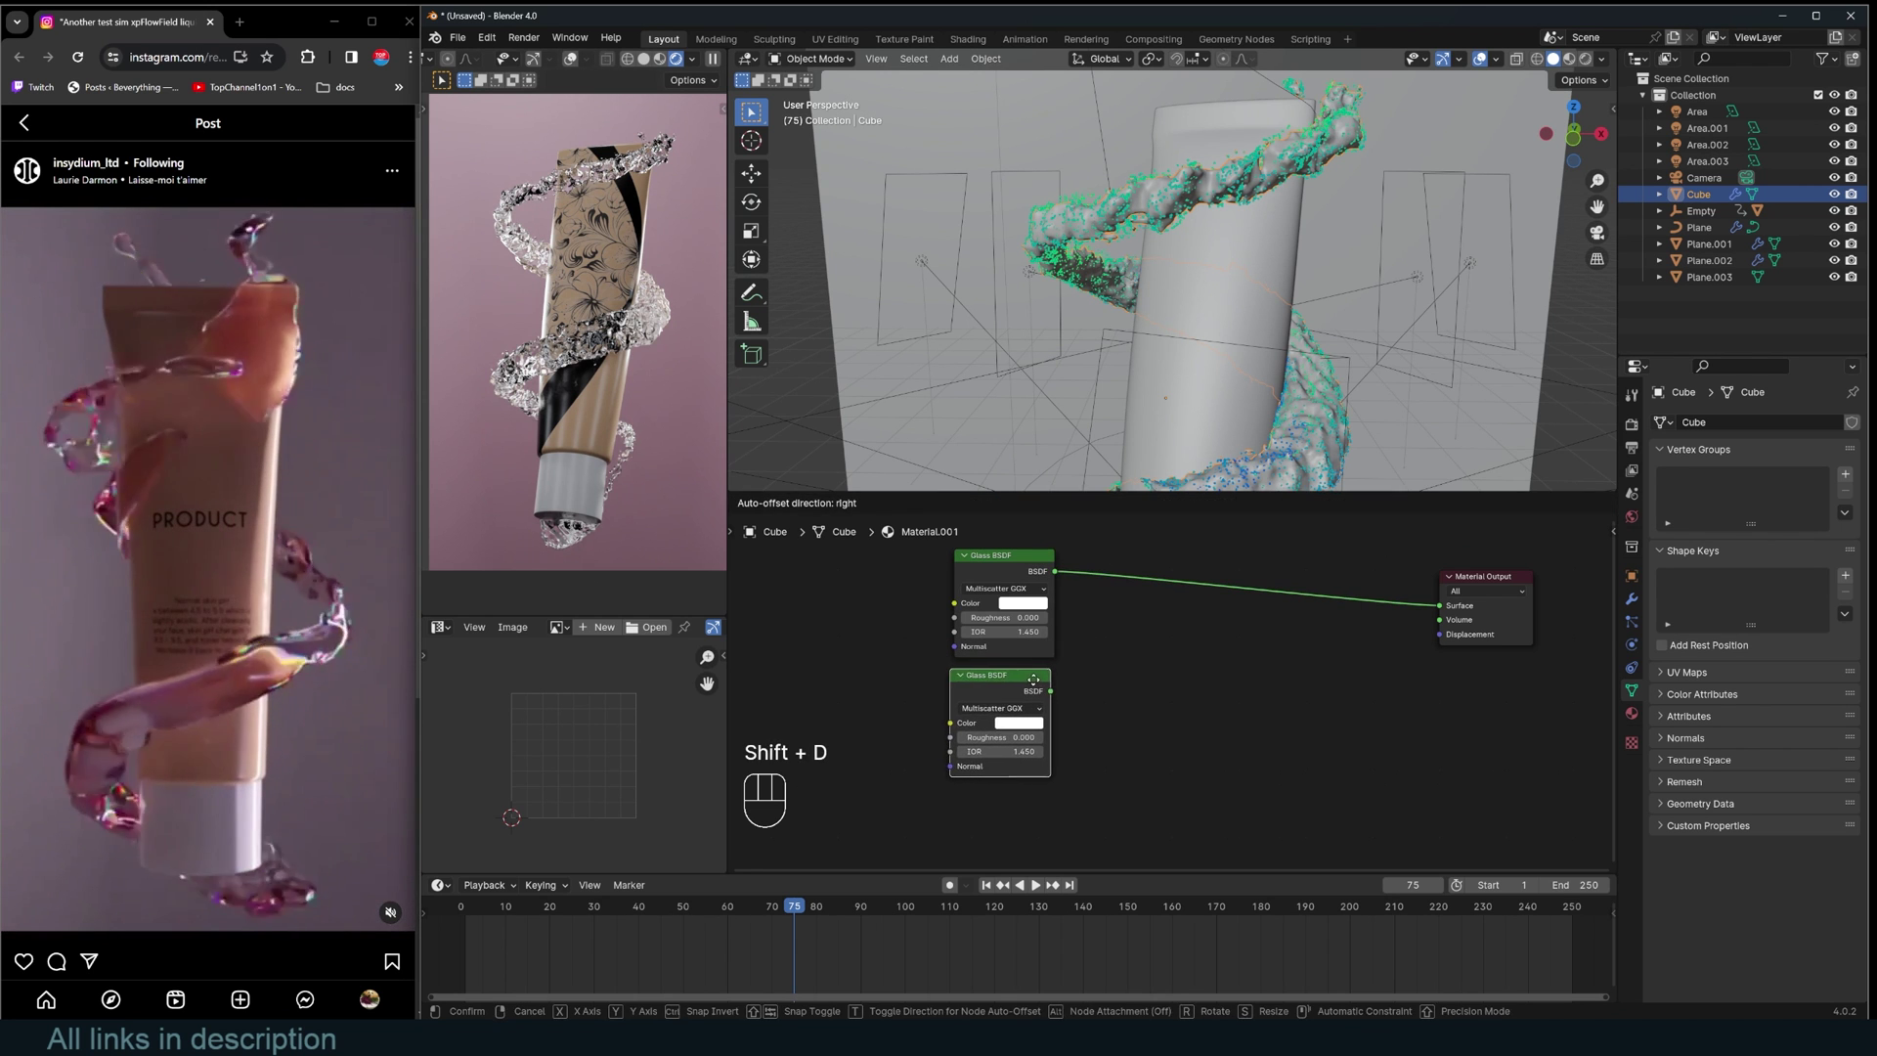
pyautogui.click(1033, 679)
pyautogui.hotkey('shift', 'd')
pyautogui.click(1029, 801)
# Color the three Glass BSDF nodes pure red, green and blue from the uppermost node down.
pyautogui.click(1030, 603)
pyautogui.moveTo(1082, 557); pyautogui.dragTo(1006, 571)
pyautogui.click(1019, 722)
pyautogui.moveTo(1095, 664); pyautogui.dragTo(1001, 665)
pyautogui.moveTo(1024, 841); pyautogui.dragTo(1121, 734, button='middle')
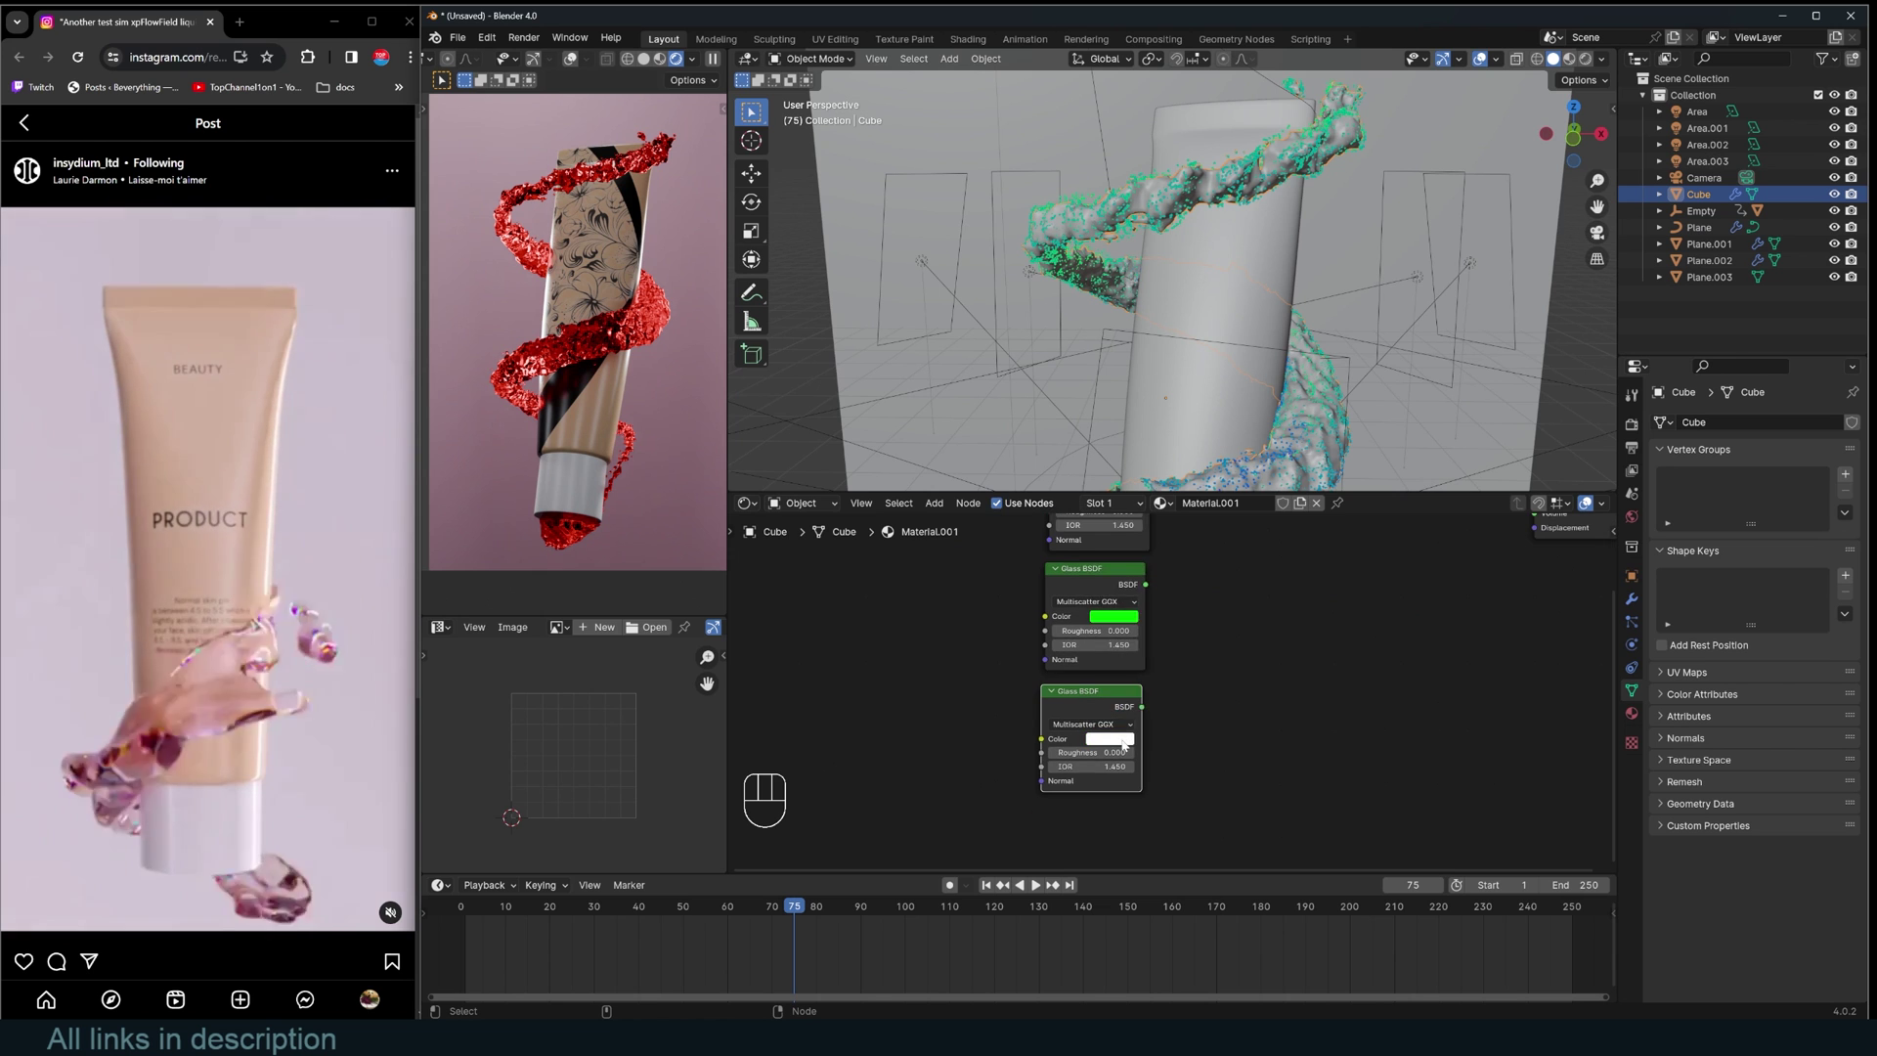
pyautogui.click(1120, 735)
# Combine the red, green and blue Glass BSDF nodes through two chained Add Shader nodes into the Material Output.
pyautogui.moveTo(1281, 603); pyautogui.dragTo(1188, 753, button='middle')
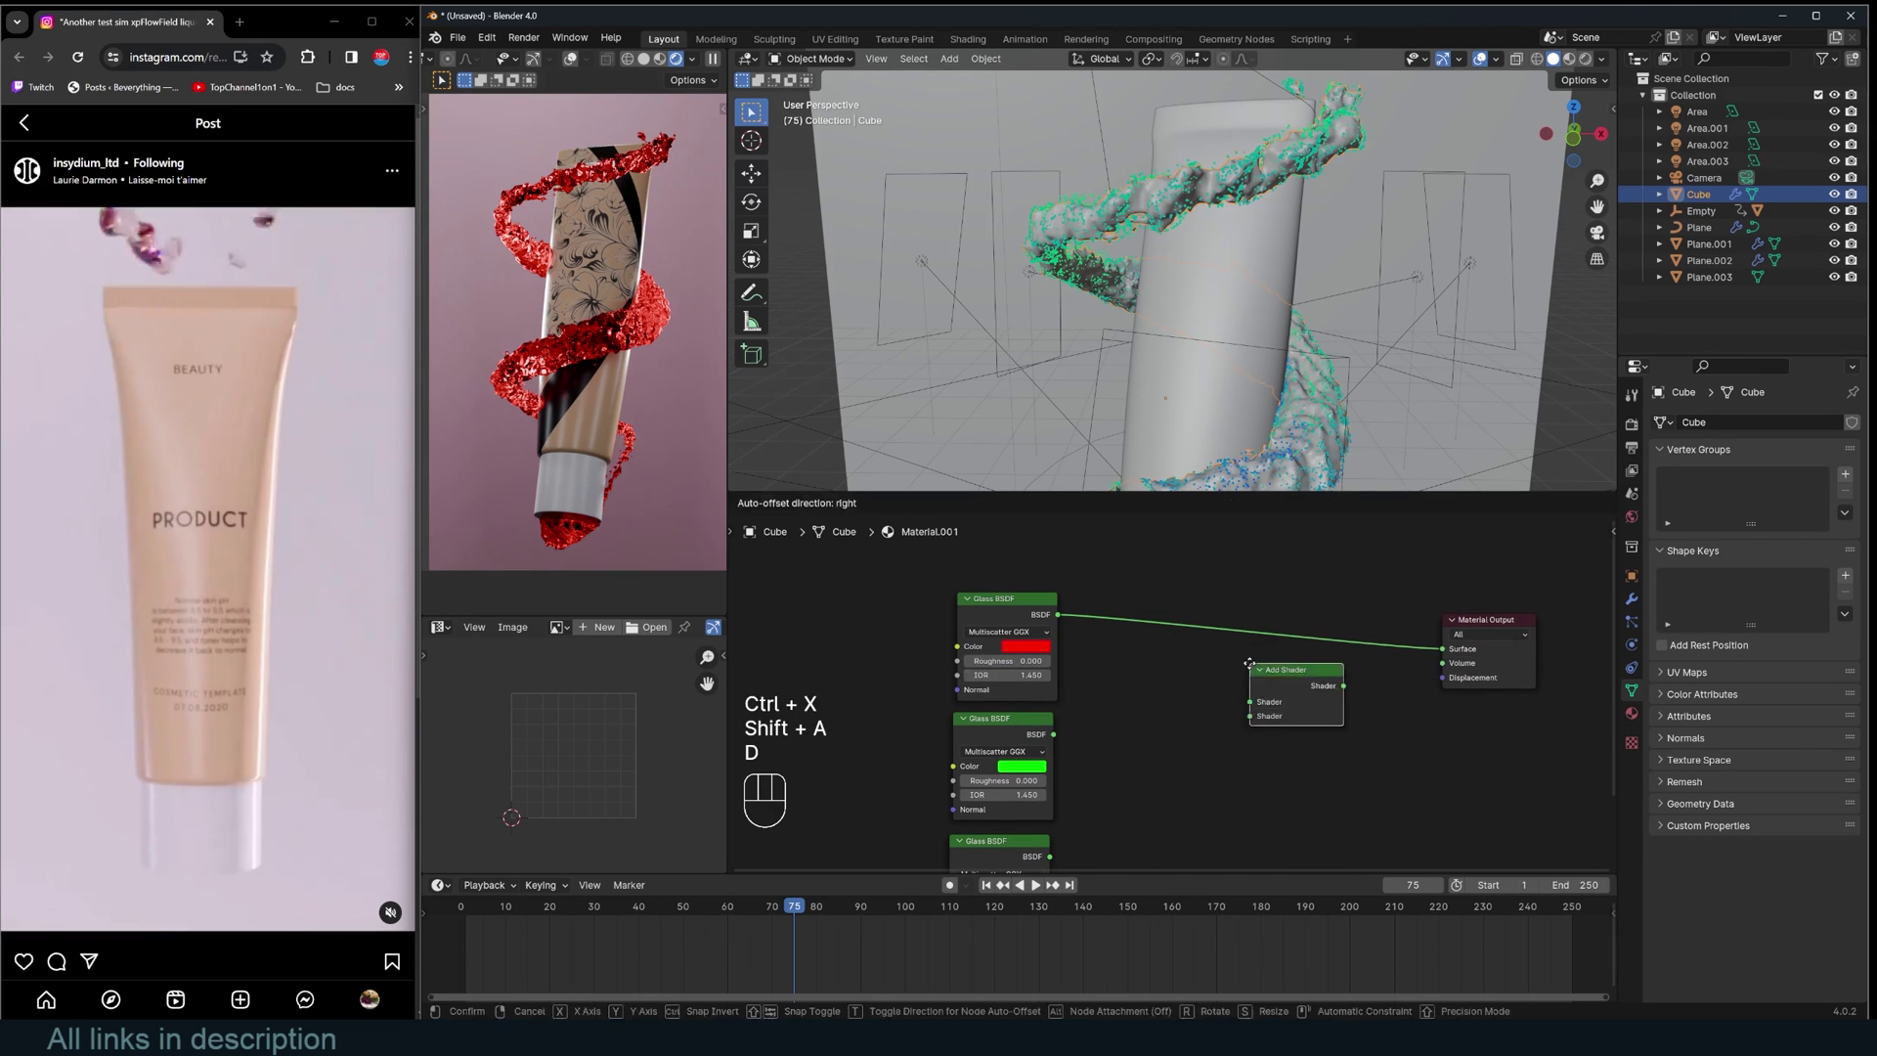
pyautogui.click(1194, 616)
pyautogui.hotkey('shift', 'd')
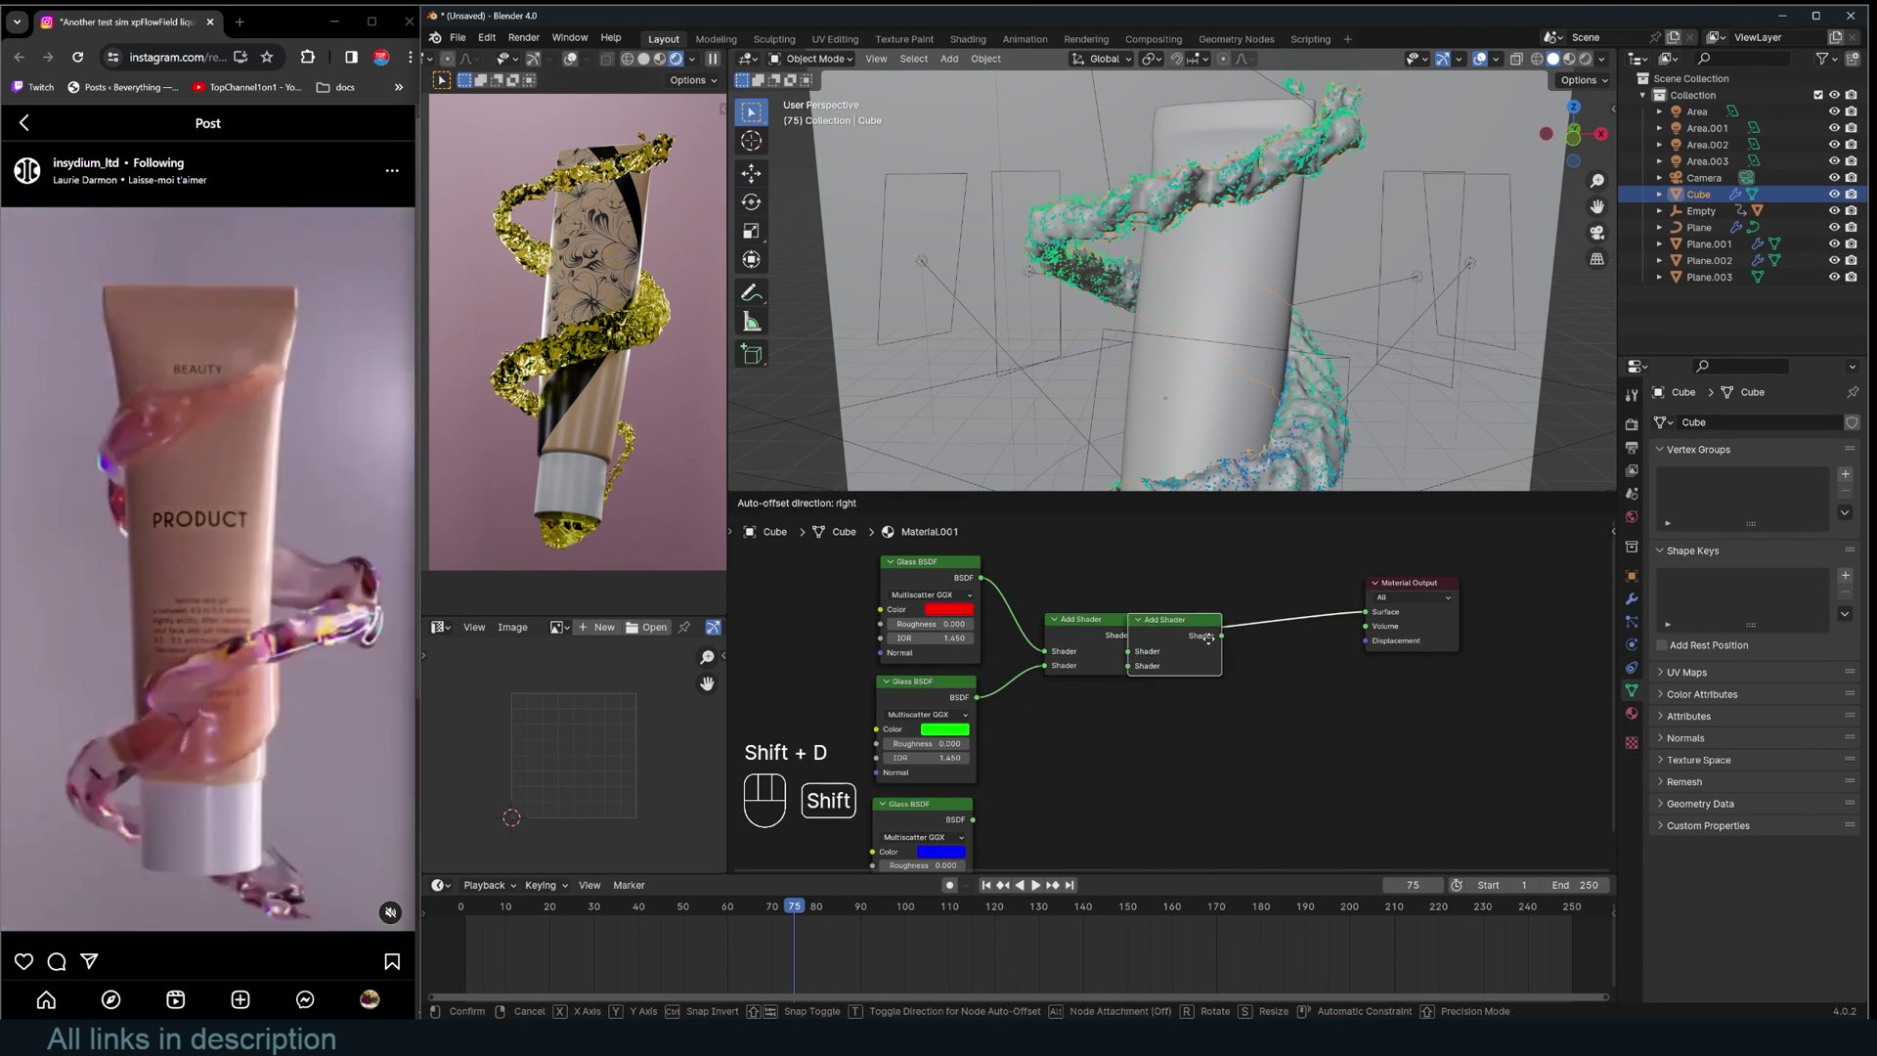
pyautogui.click(1246, 649)
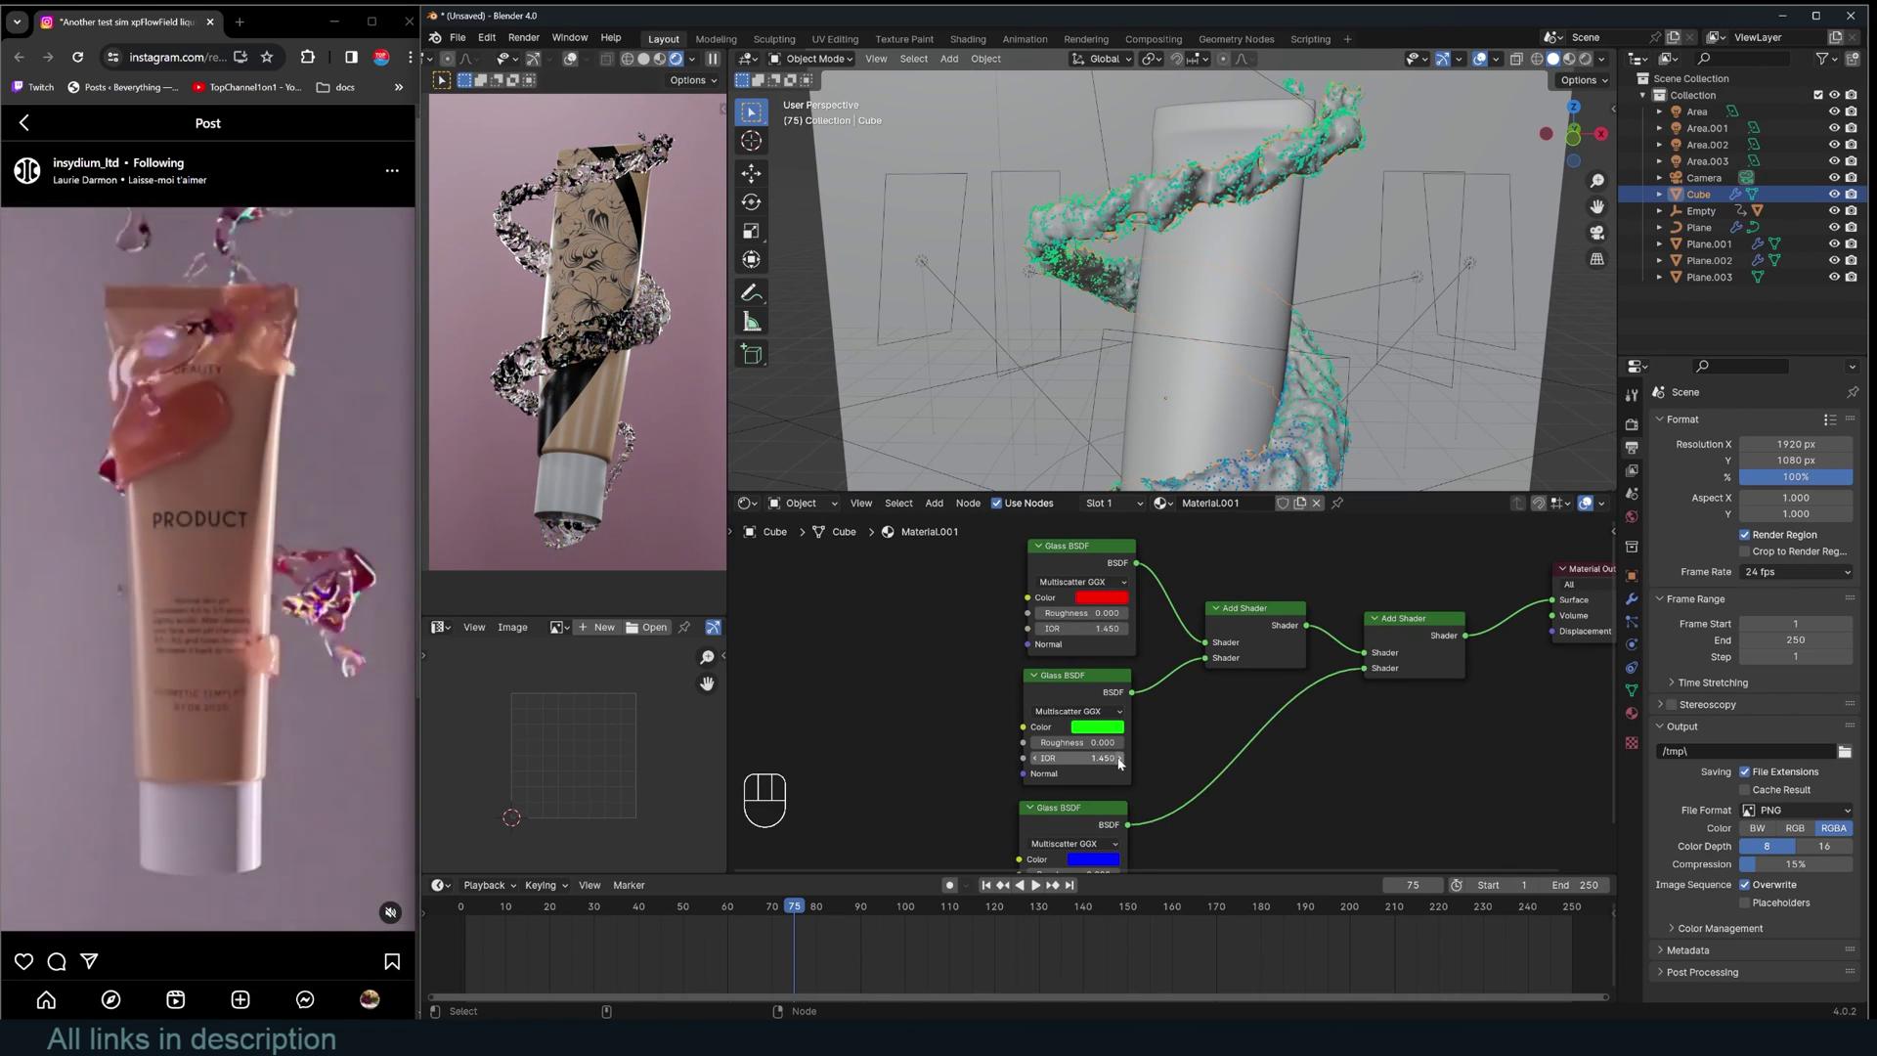
# Set the IOR of the red, green and blue Glass BSDF nodes to 1.2, 1.25 and 1.3.
pyautogui.moveTo(1122, 762); pyautogui.dragTo(1141, 740, button='middle')
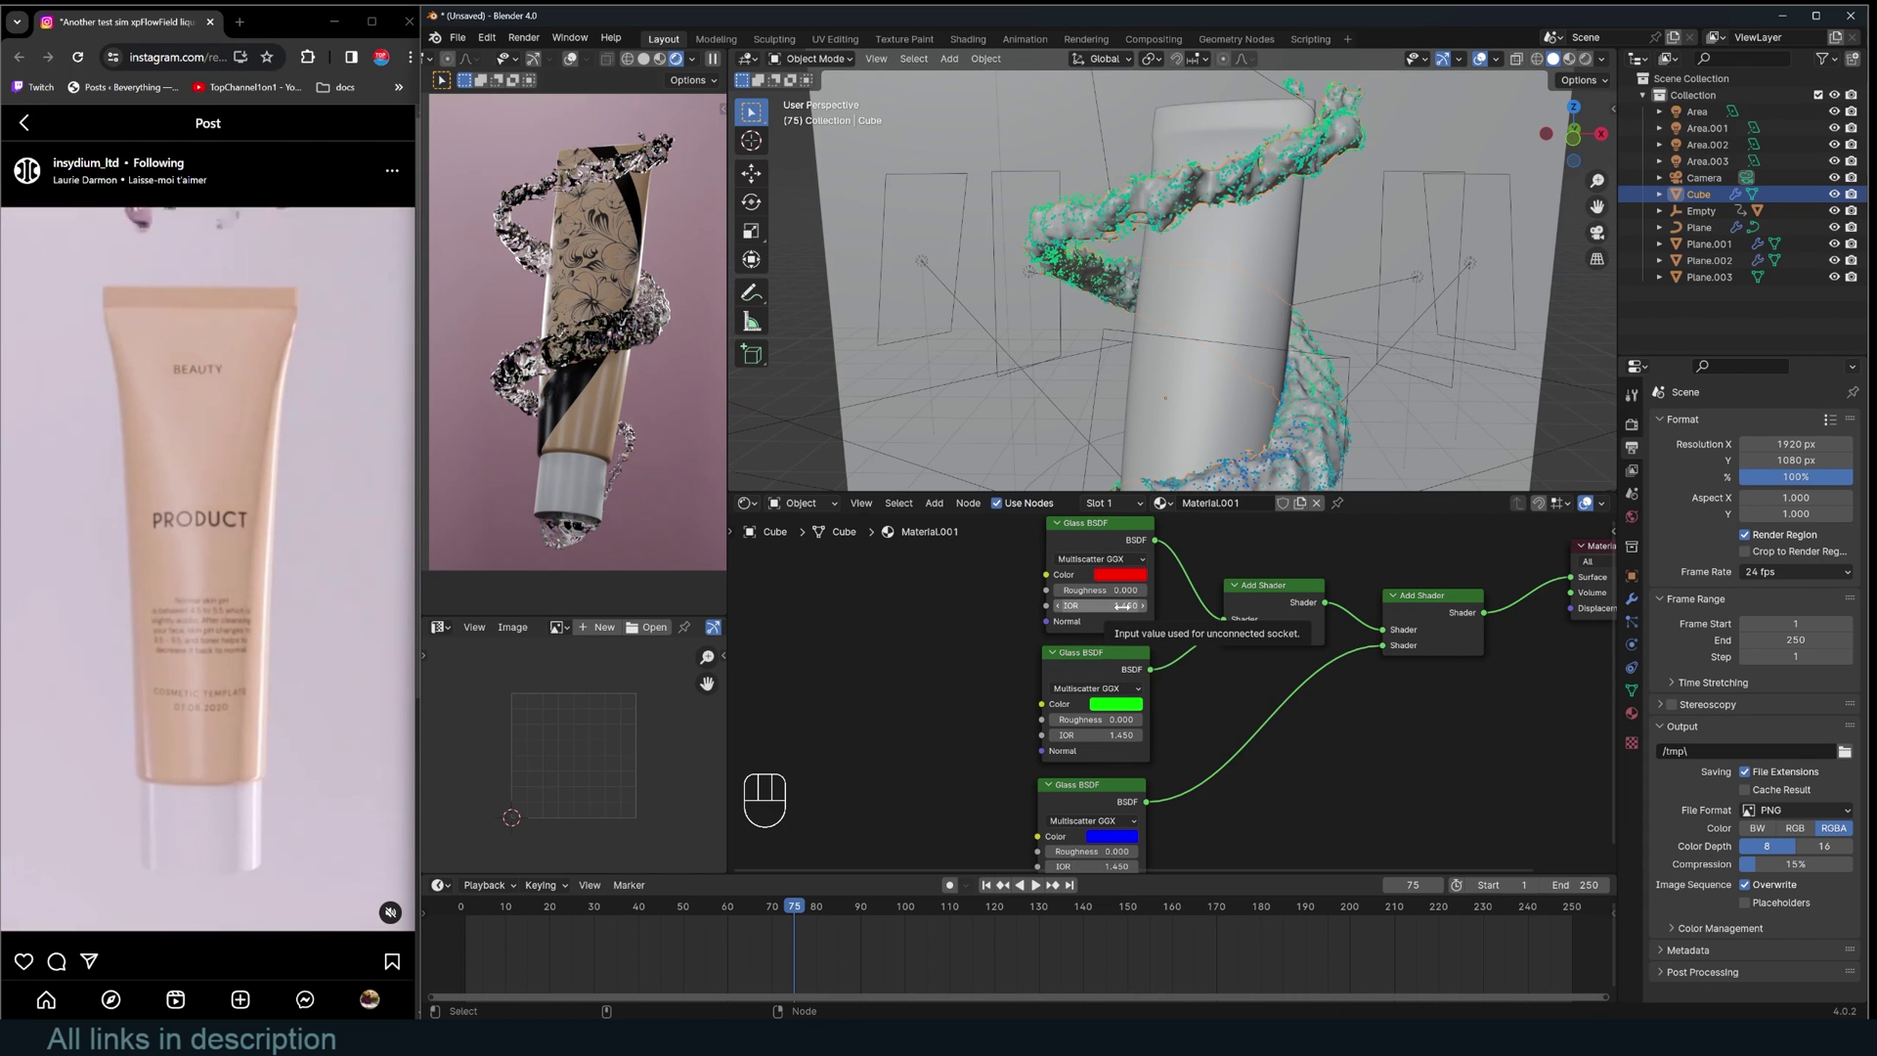
pyautogui.press('Return')
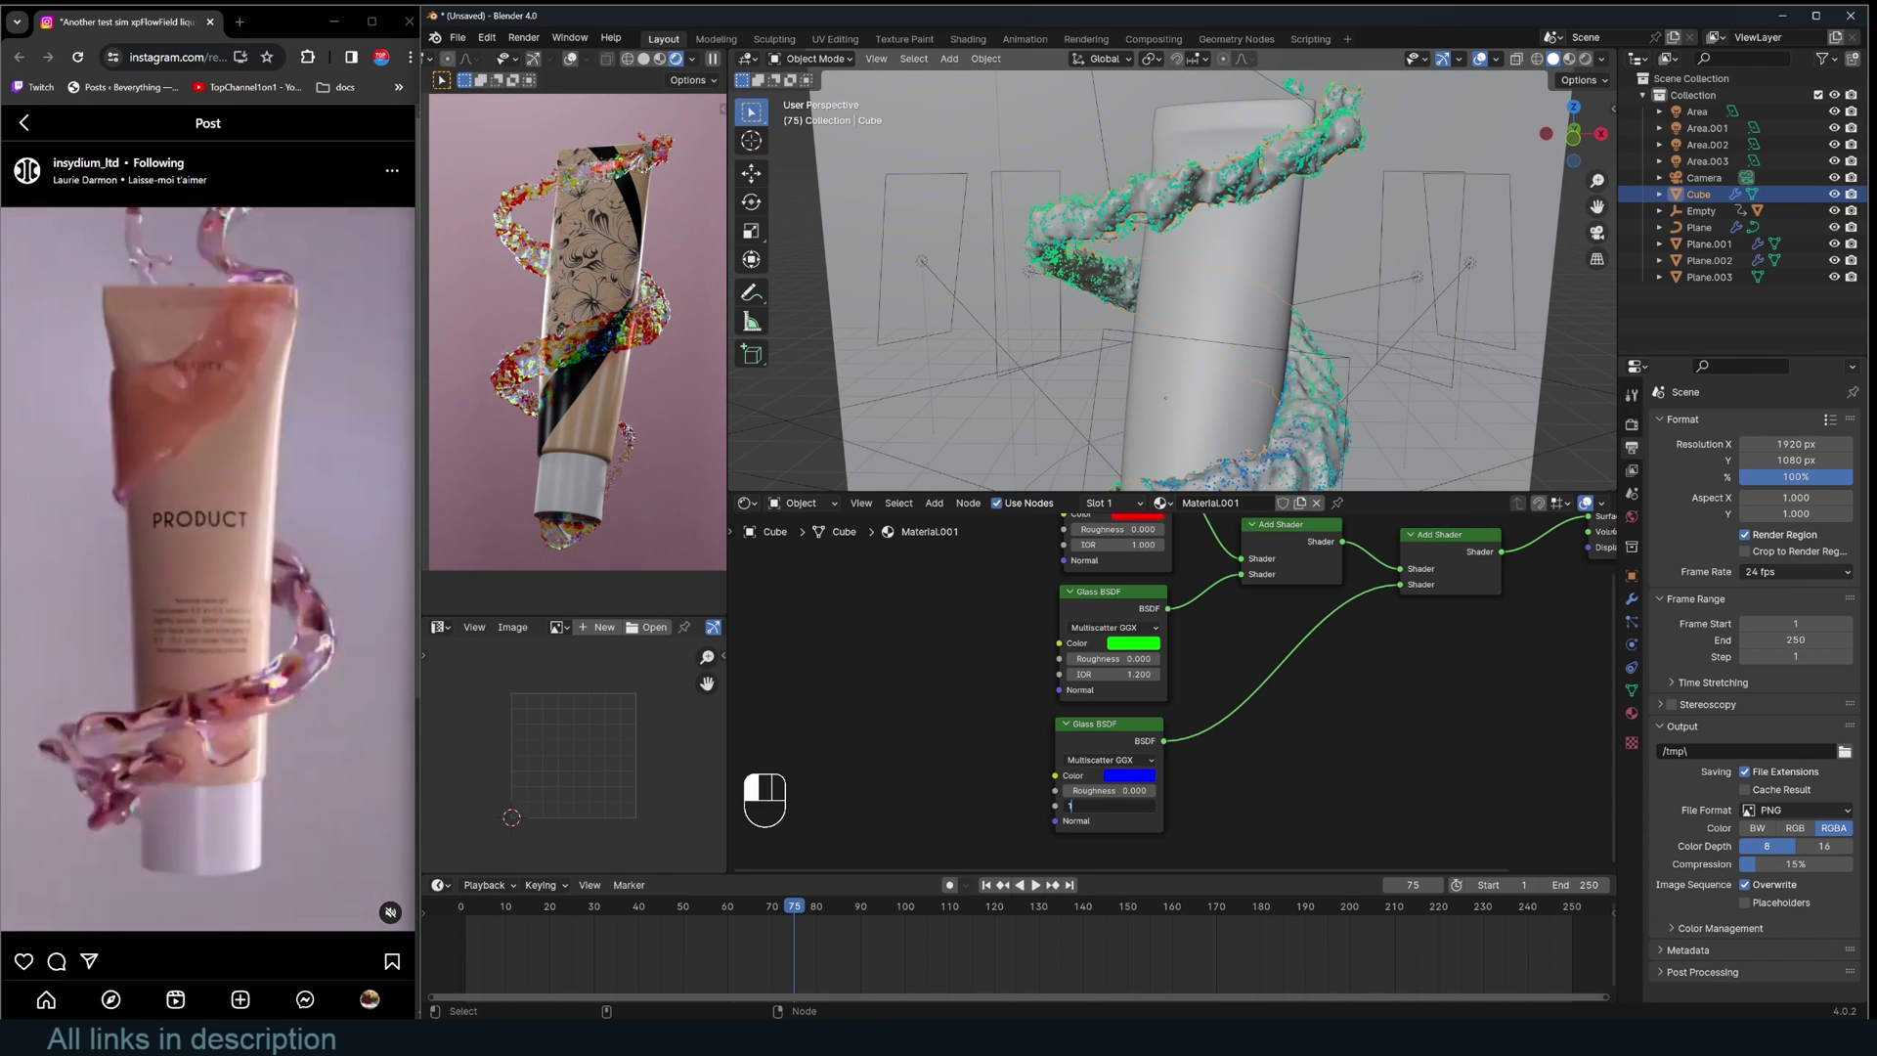
pyautogui.write('.3')
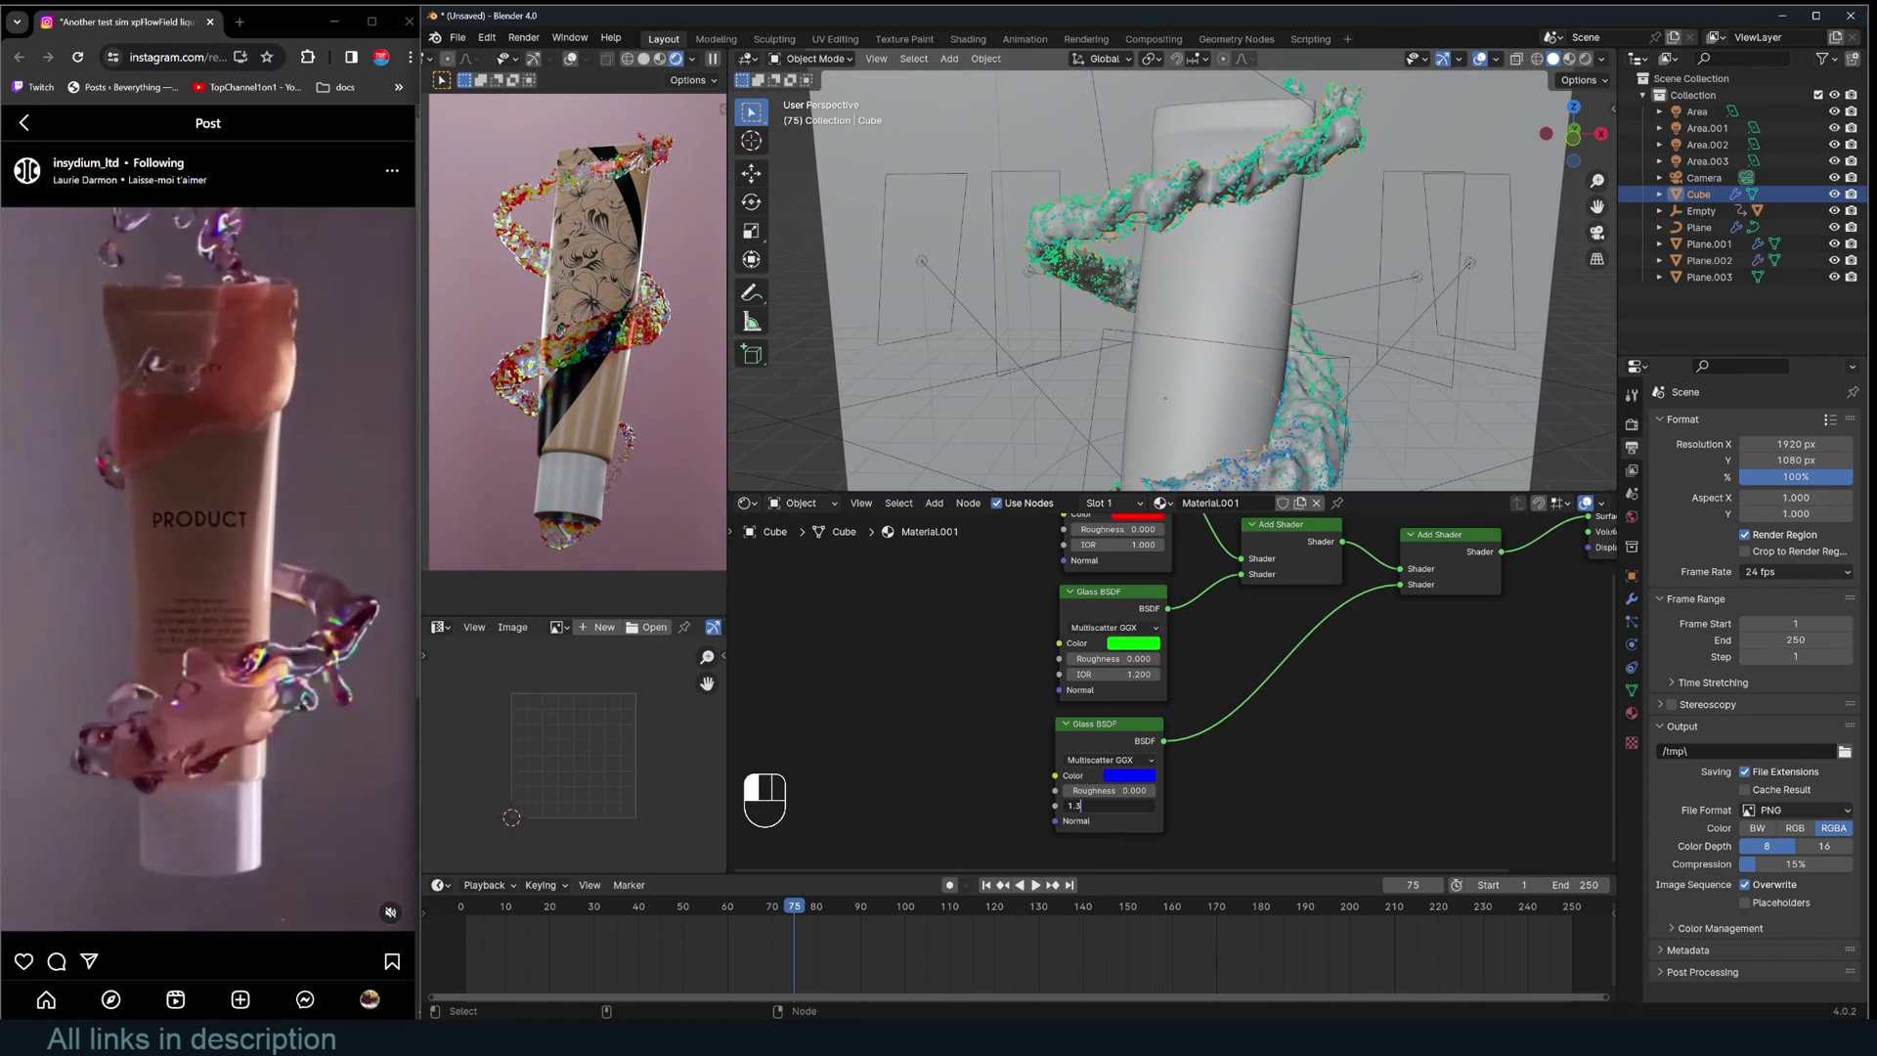
pyautogui.press('Return')
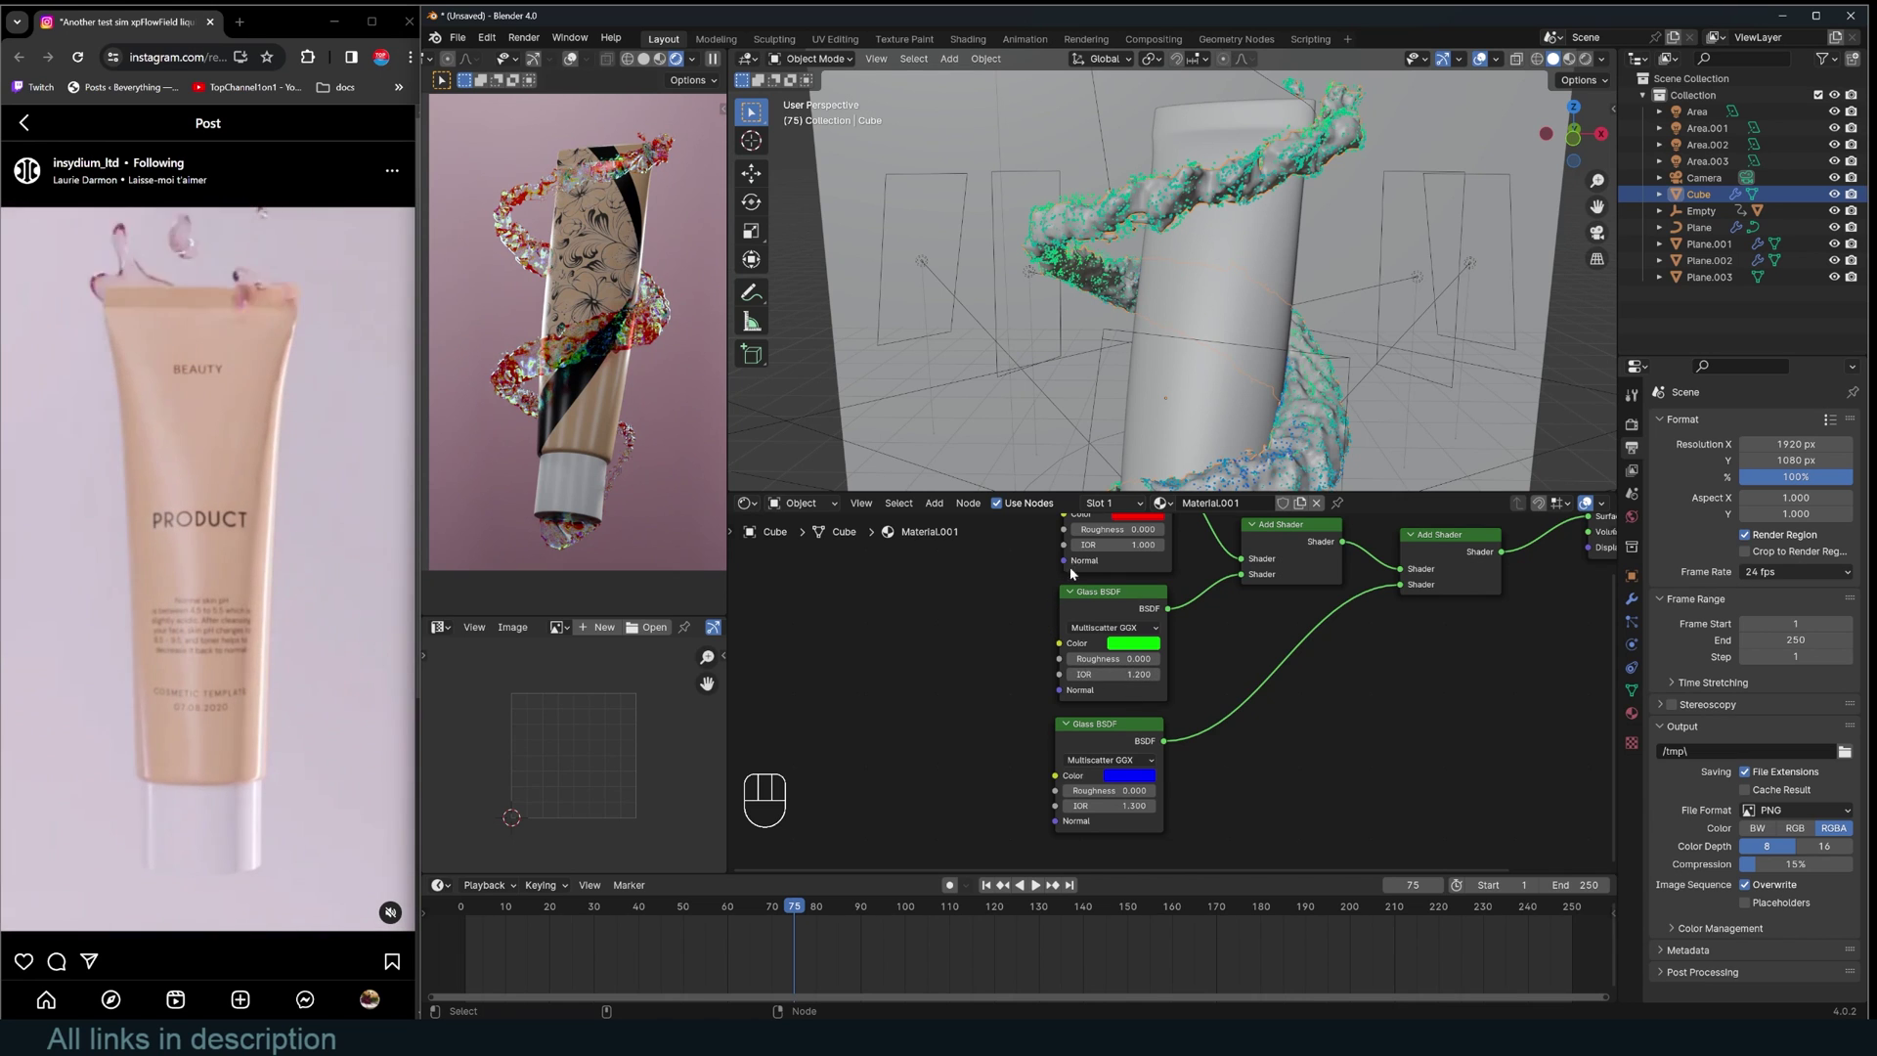
pyautogui.moveTo(1070, 574); pyautogui.dragTo(1061, 674, button='middle')
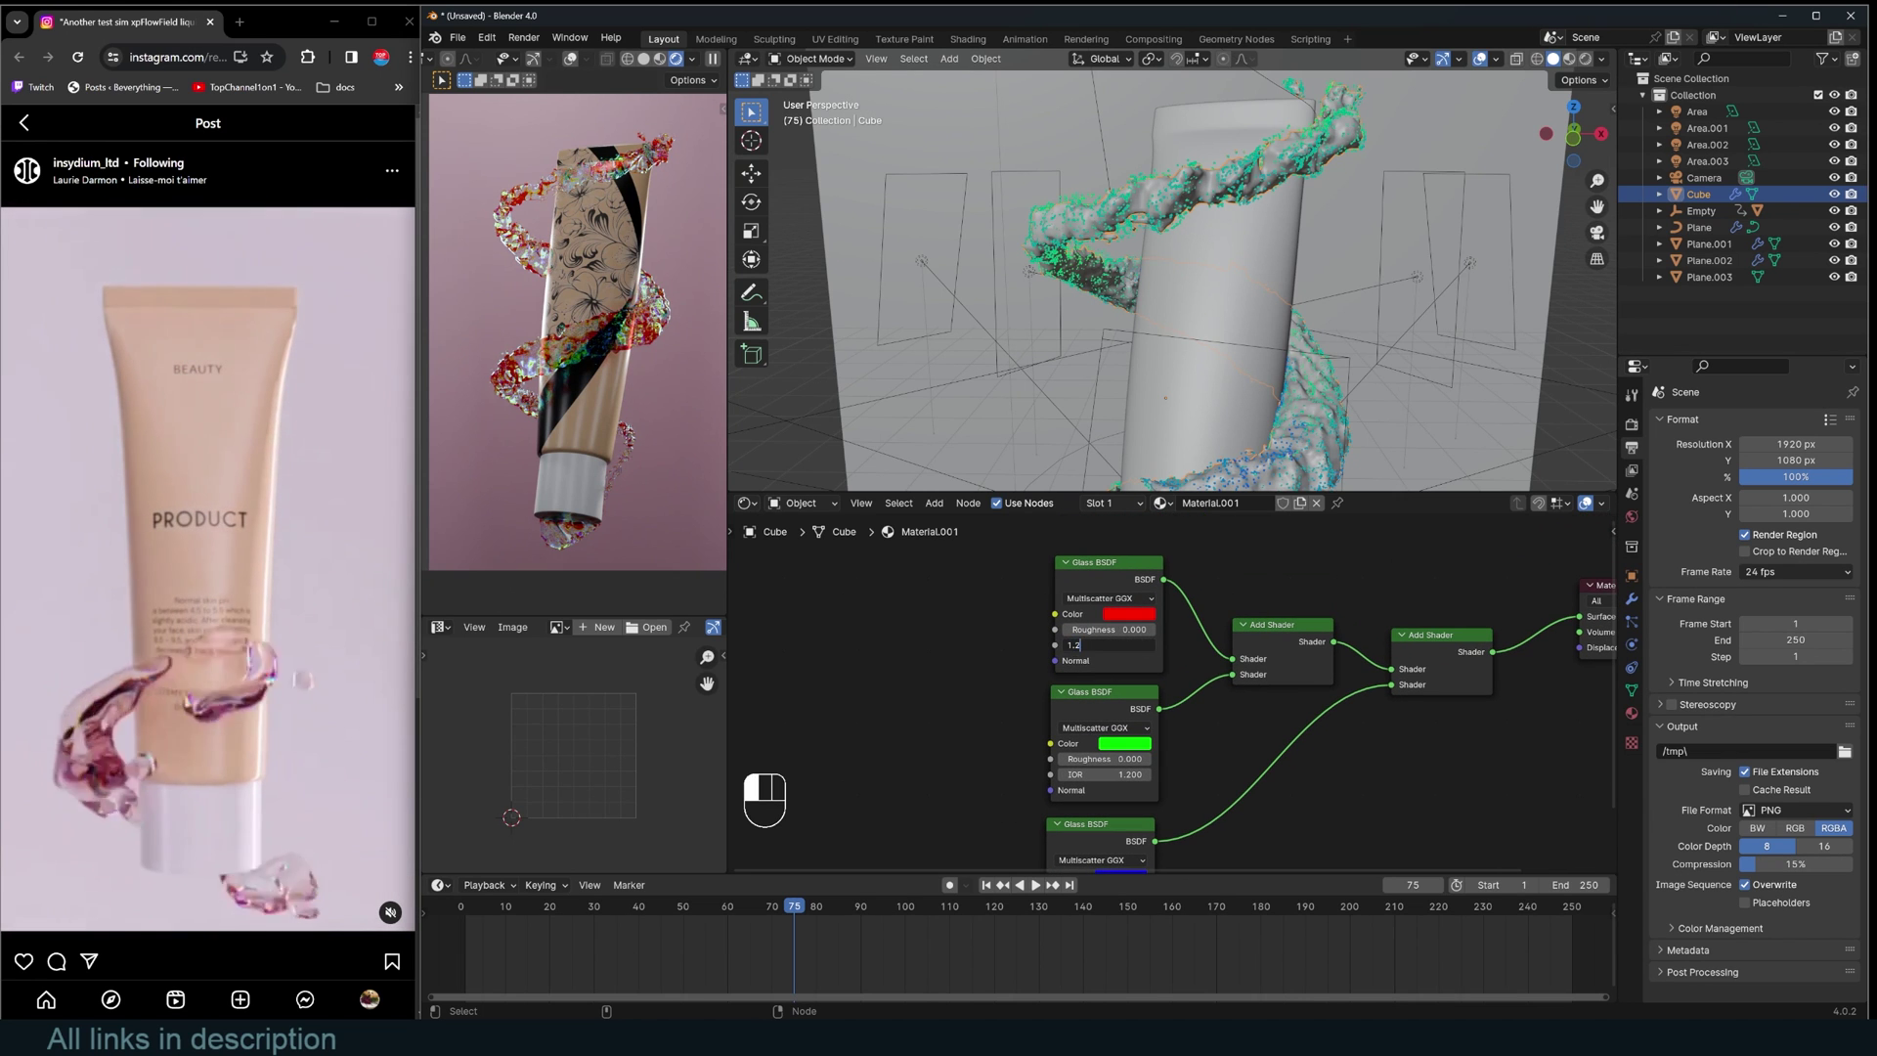
pyautogui.press('Return')
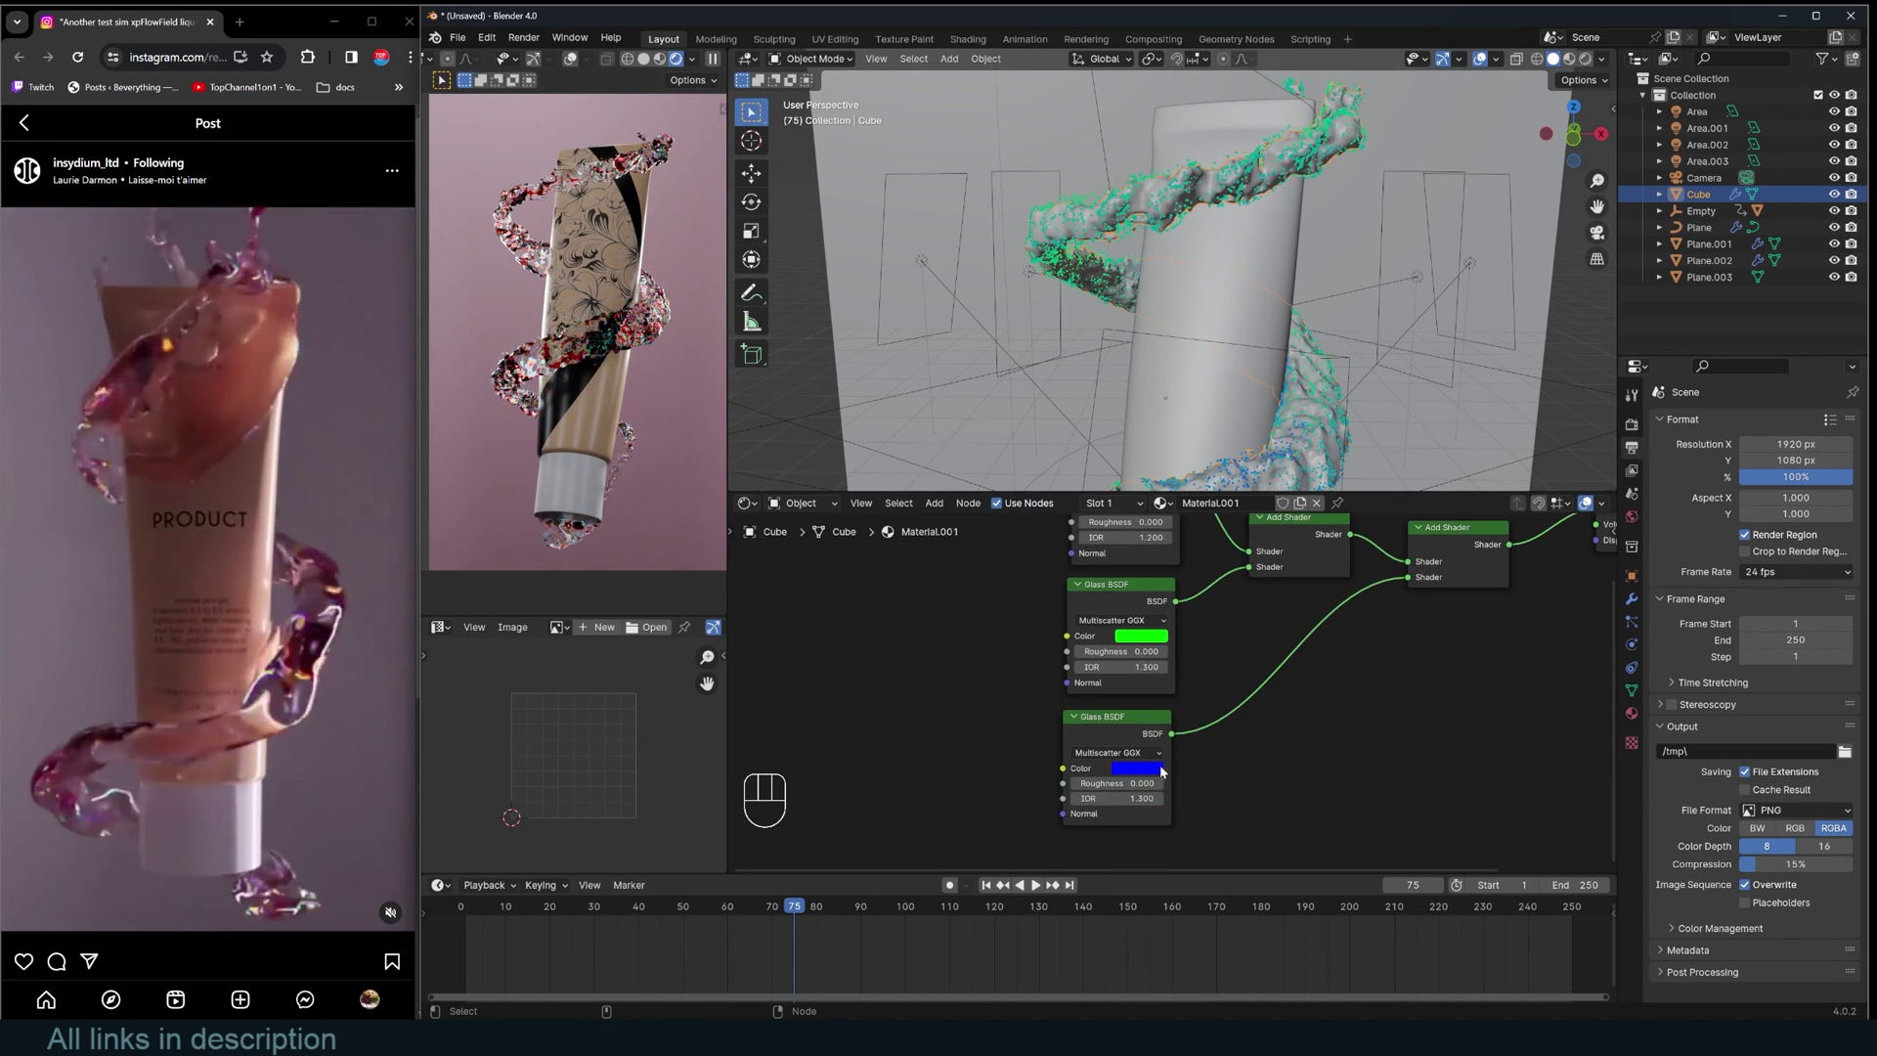
pyautogui.click(1141, 798)
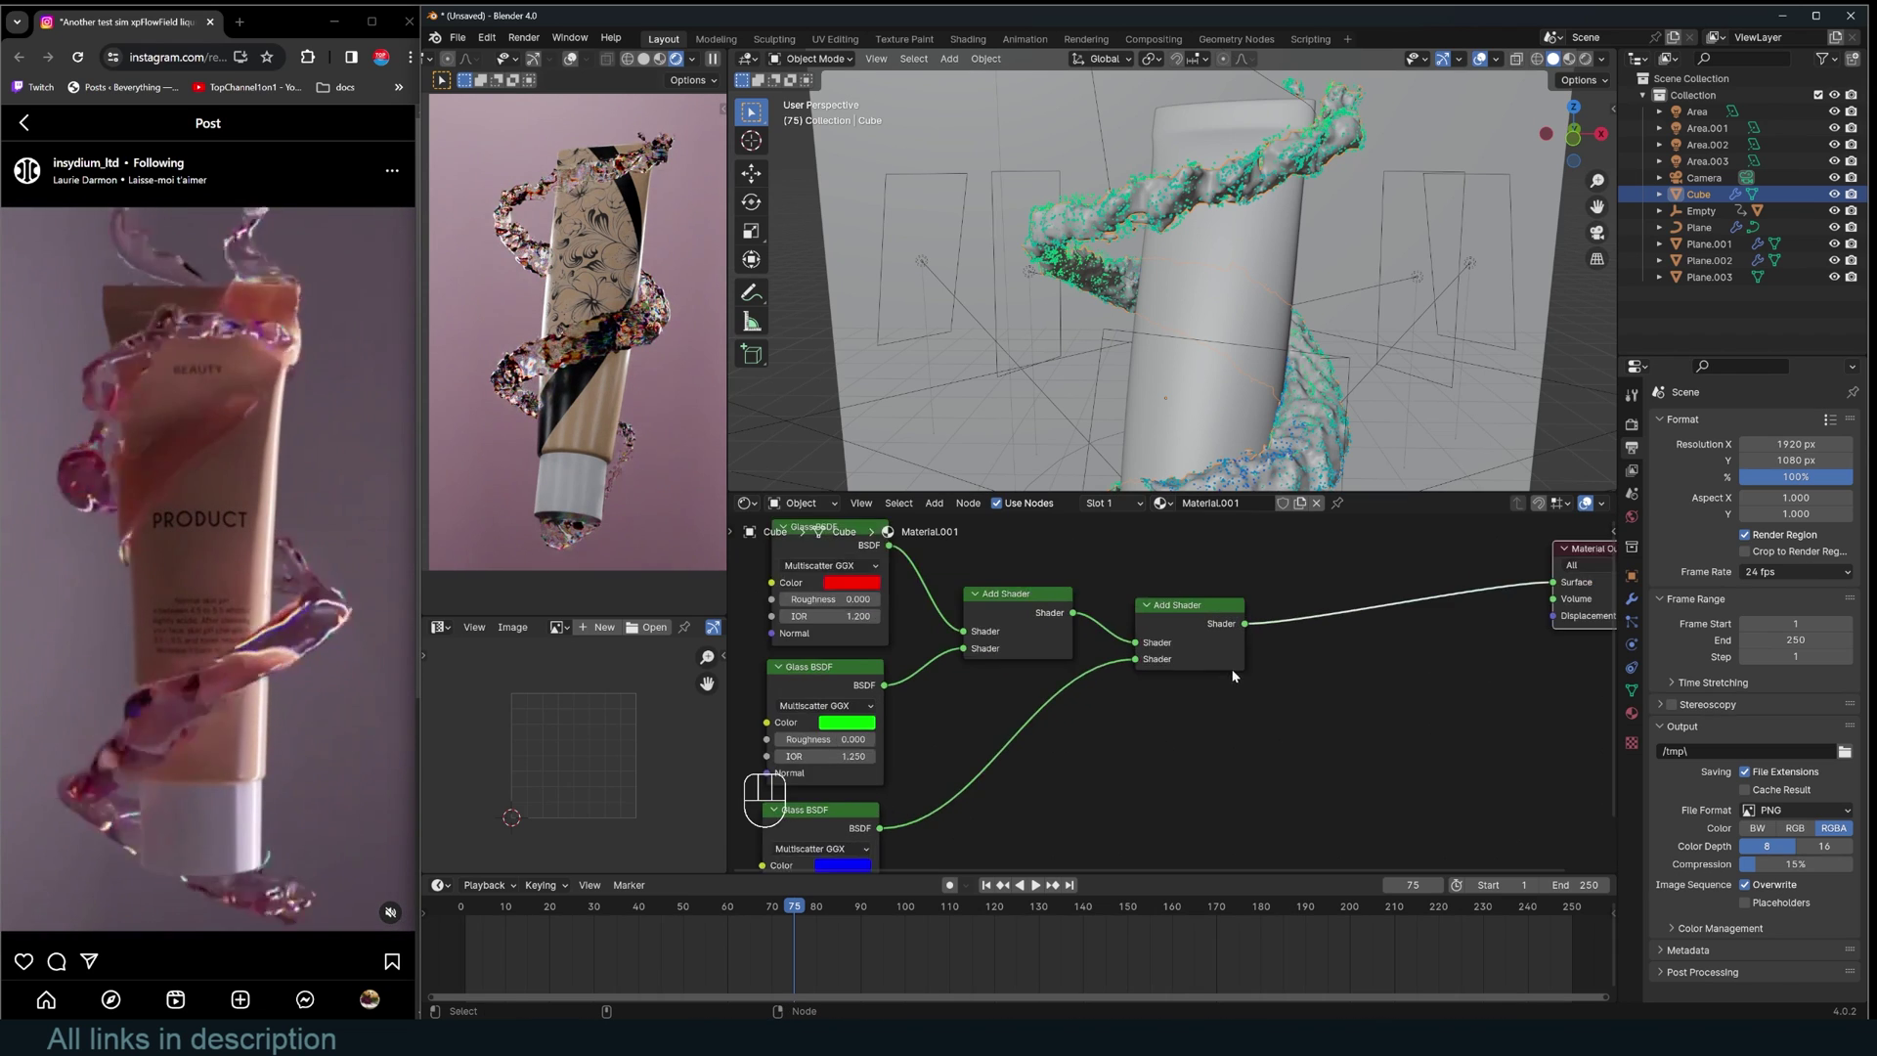
# Duplicate the blue Glass BSDF and insert a Mix Shader between the last Add Shader and the Material Output.
pyautogui.moveTo(1232, 670); pyautogui.dragTo(1237, 652, button='middle')
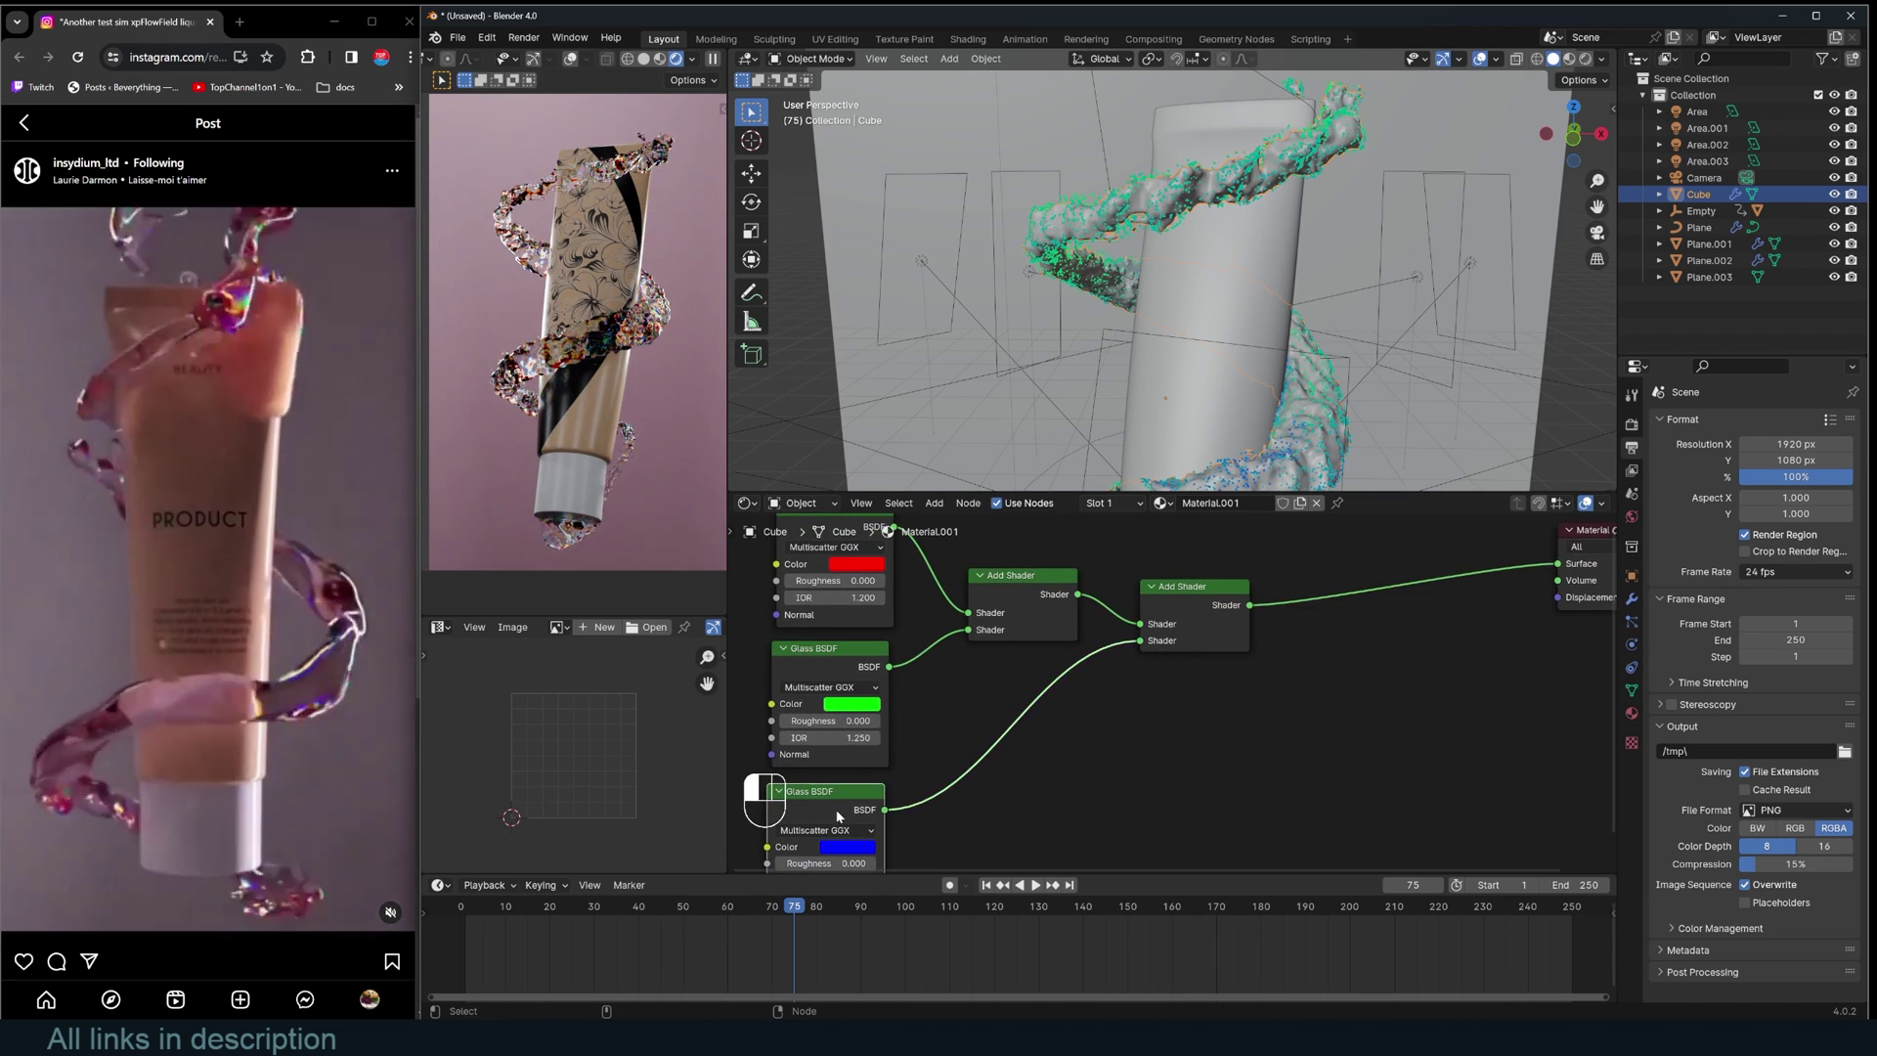
pyautogui.hotkey('shift', 'd')
pyautogui.click(1220, 723)
pyautogui.click(1189, 610)
pyautogui.hotkey('shift', 'd')
pyautogui.click(1400, 591)
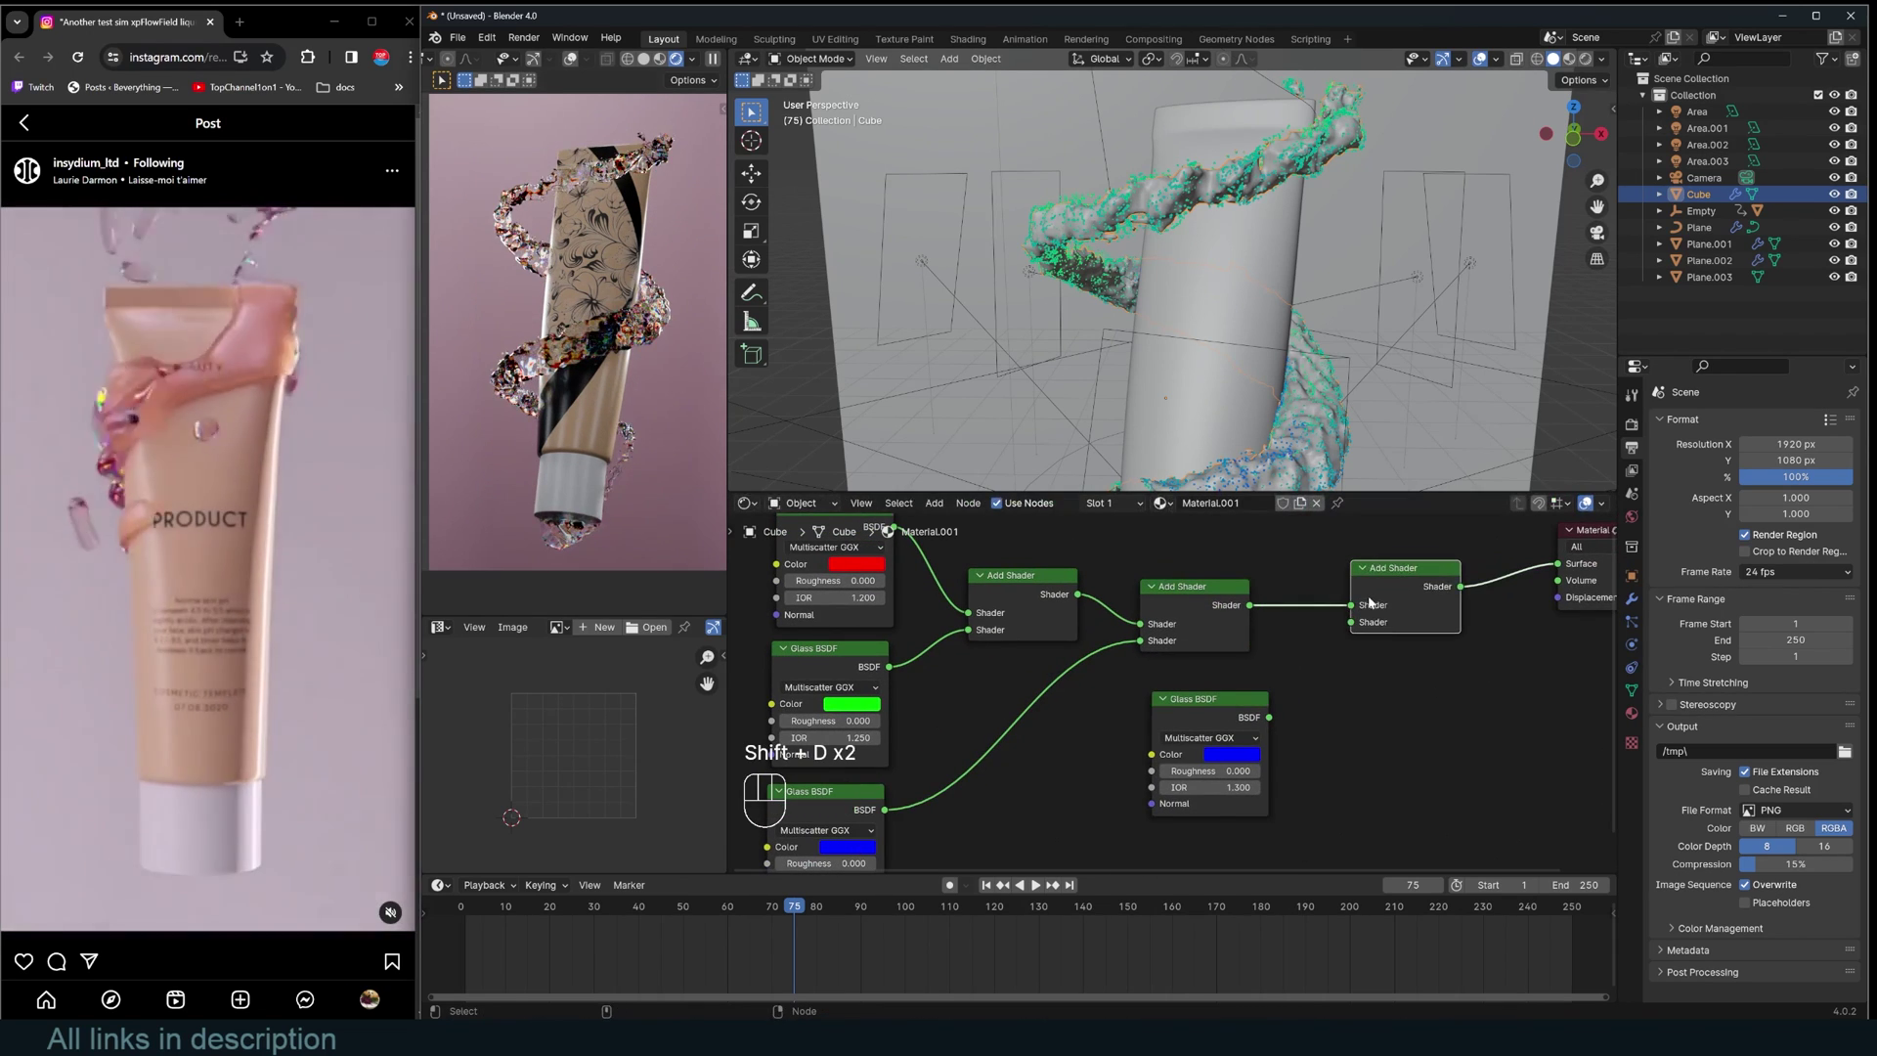
pyautogui.hotkey('ctrl', 'x')
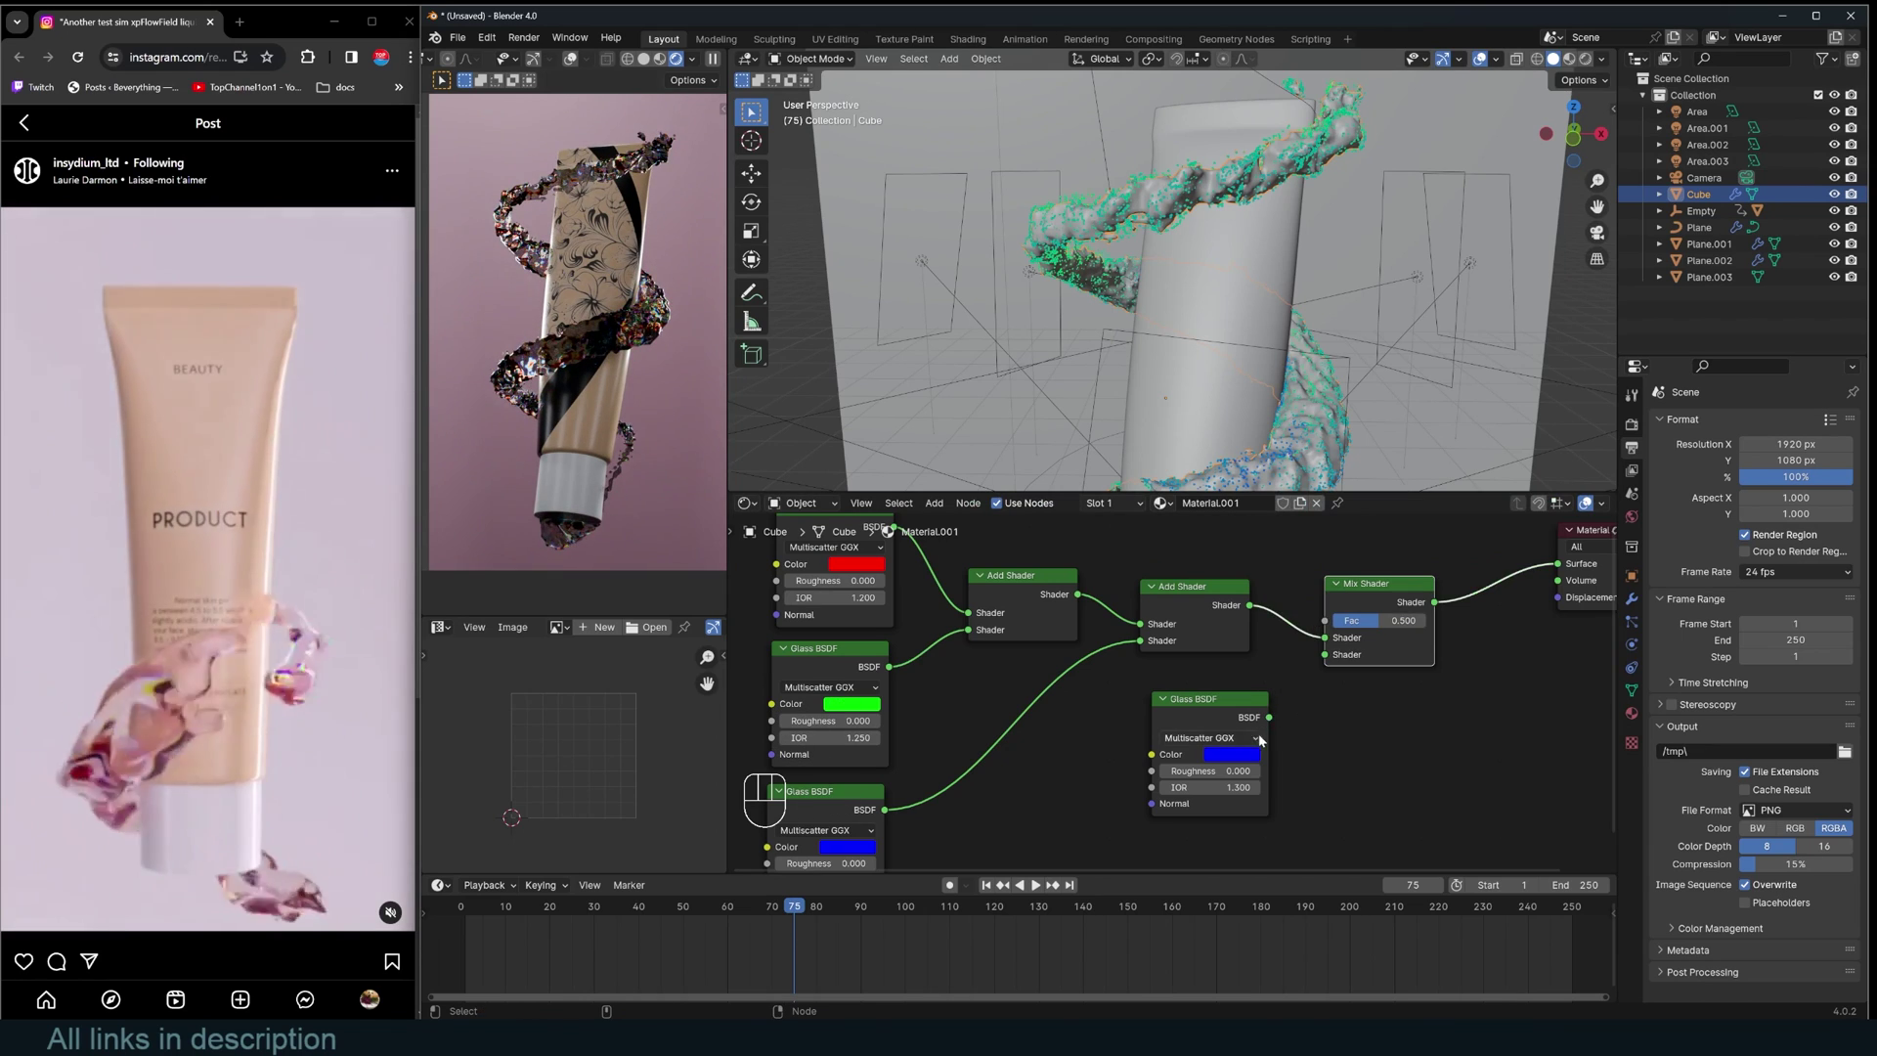
# Feed the copied Glass BSDF into the Mix Shader's second shader input and set its color to near-white.
pyautogui.click(1233, 755)
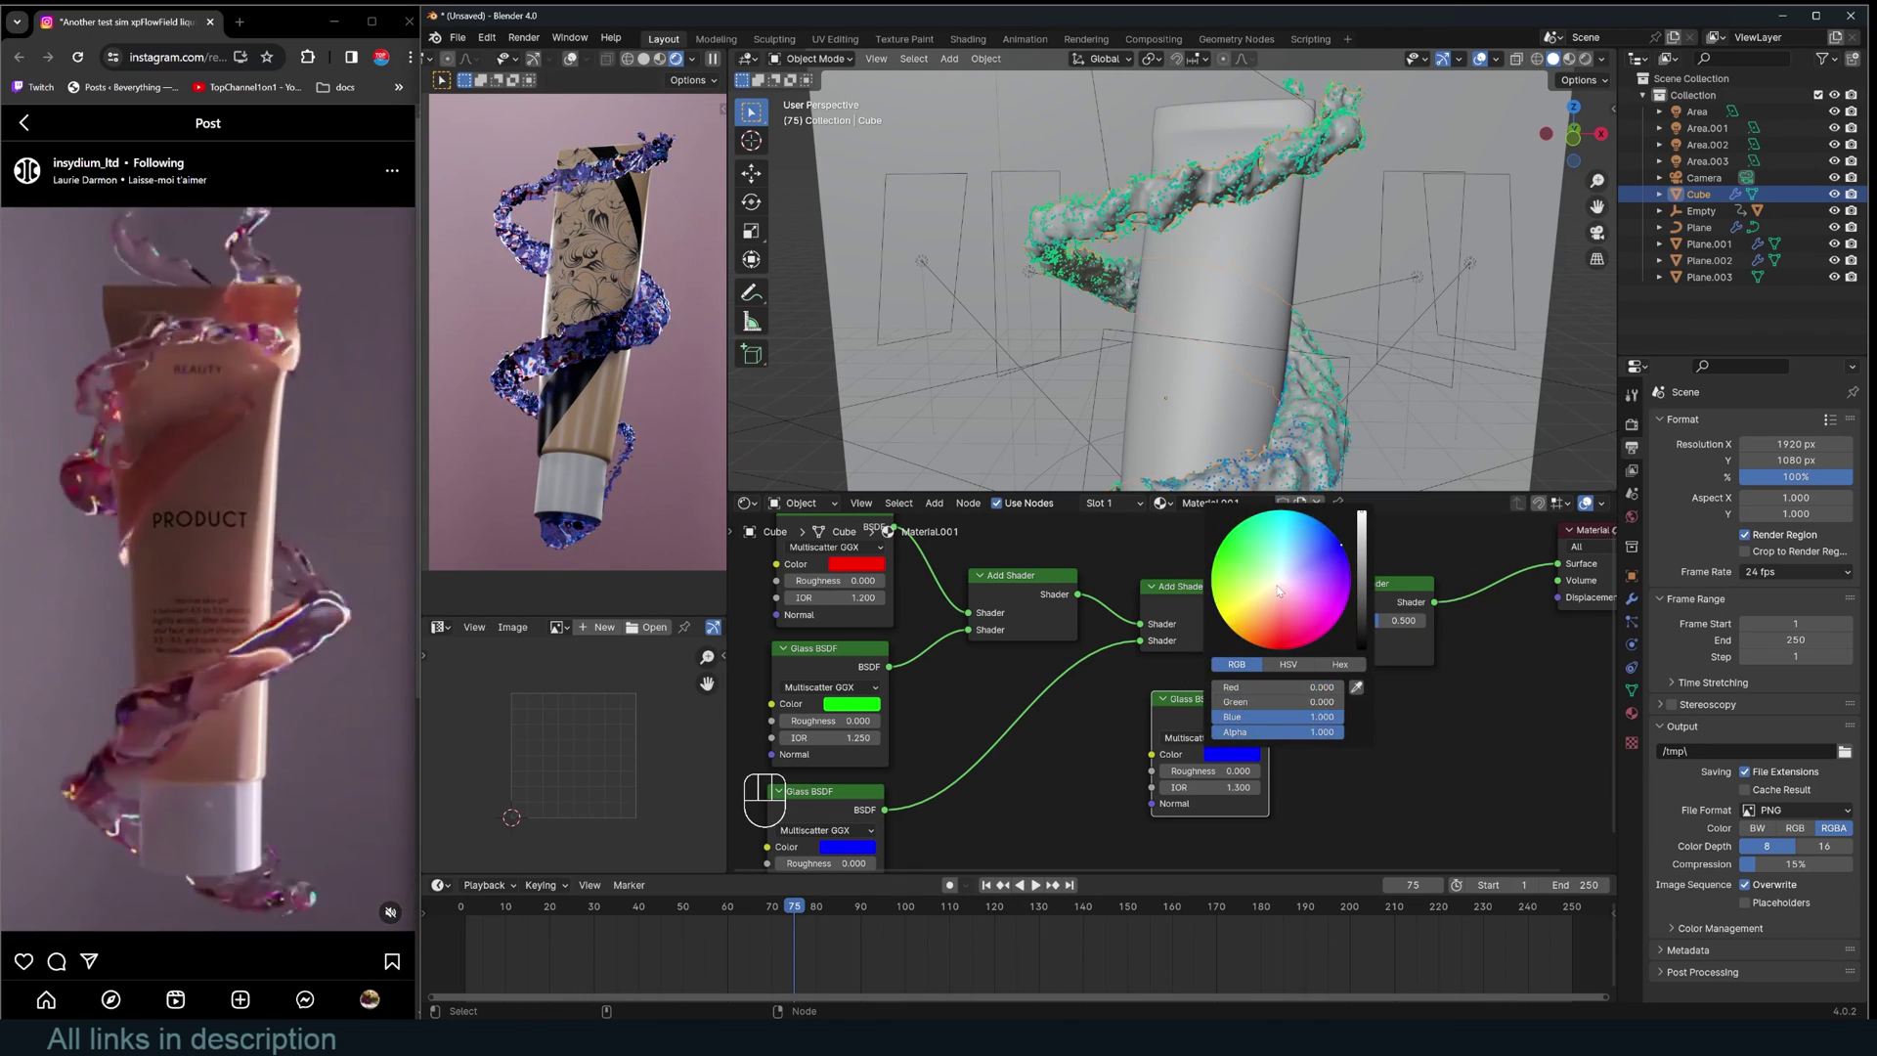
pyautogui.click(1278, 590)
pyautogui.moveTo(1337, 756); pyautogui.dragTo(1290, 751, button='middle')
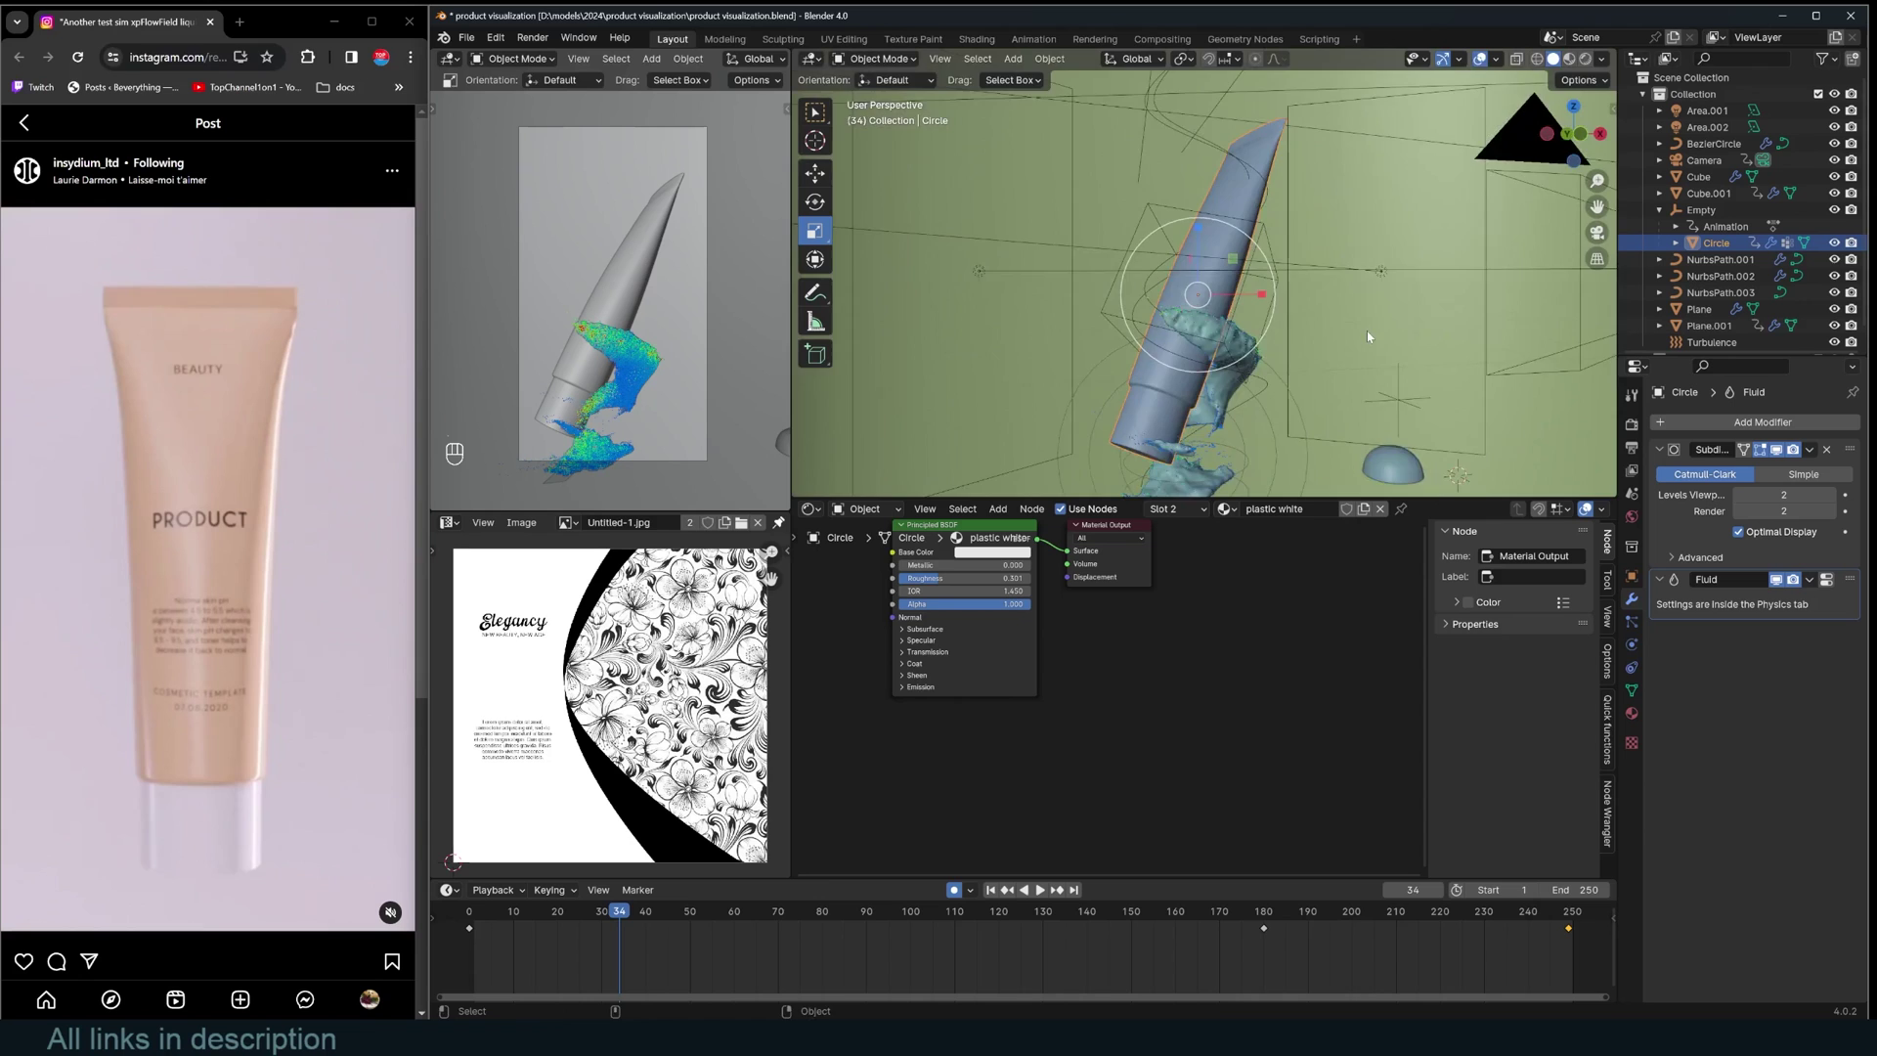
# Select the liquid in the product visualization file and change the color of the Glass BSDF feeding its Mix Shader to pink.
pyautogui.moveTo(1367, 331); pyautogui.dragTo(1236, 462, button='middle')
pyautogui.click(1281, 442)
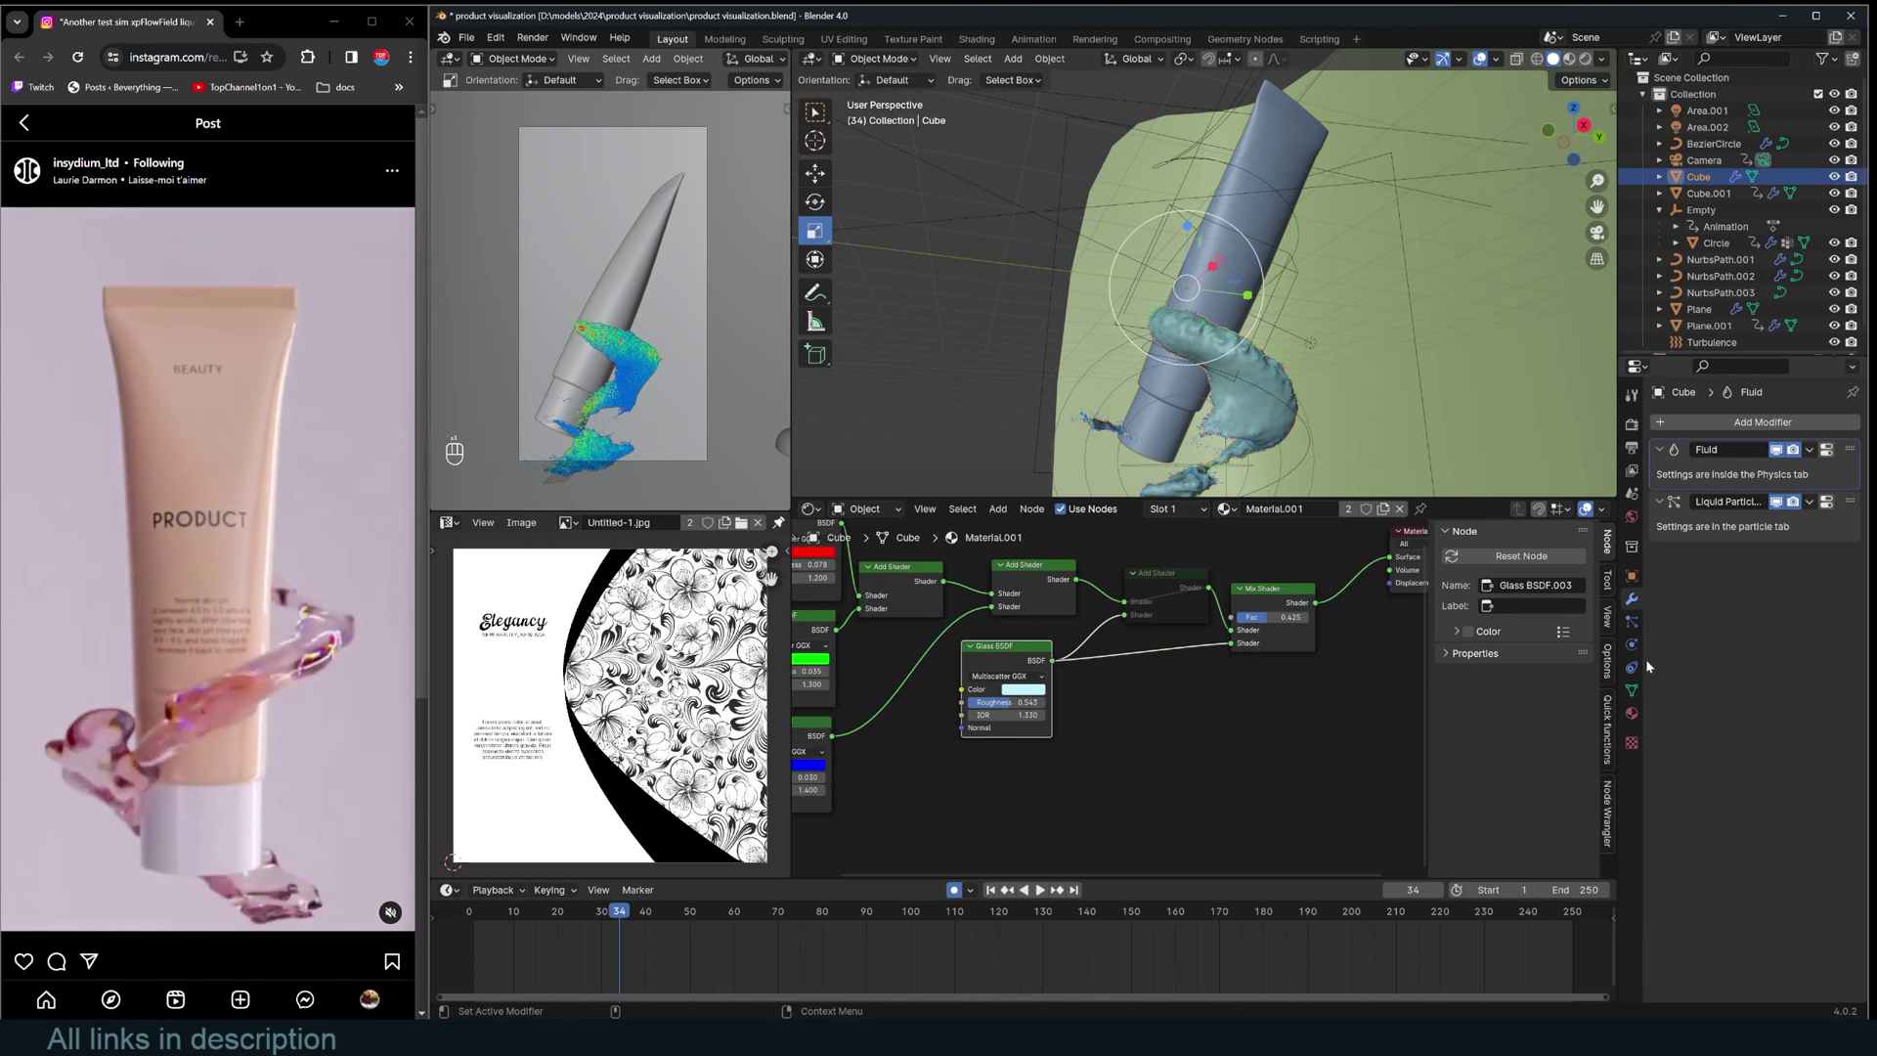
pyautogui.click(1631, 622)
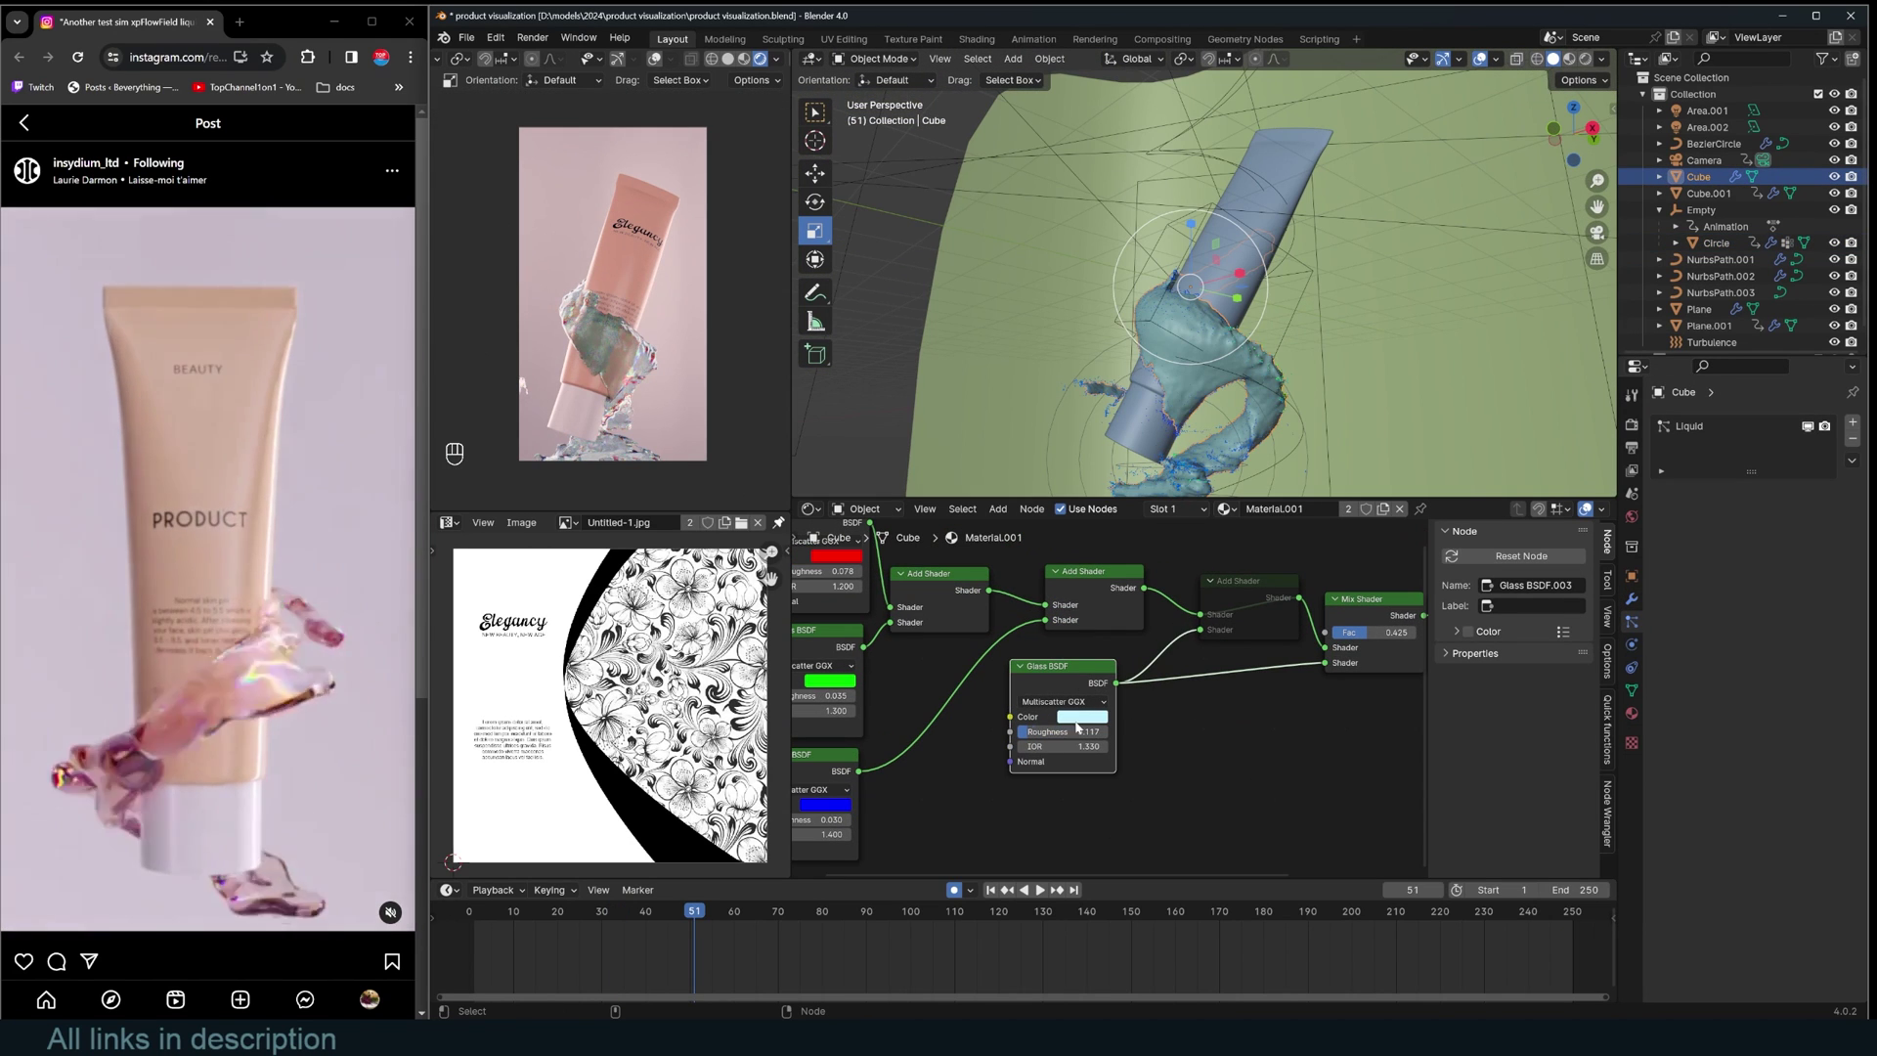
pyautogui.click(1081, 718)
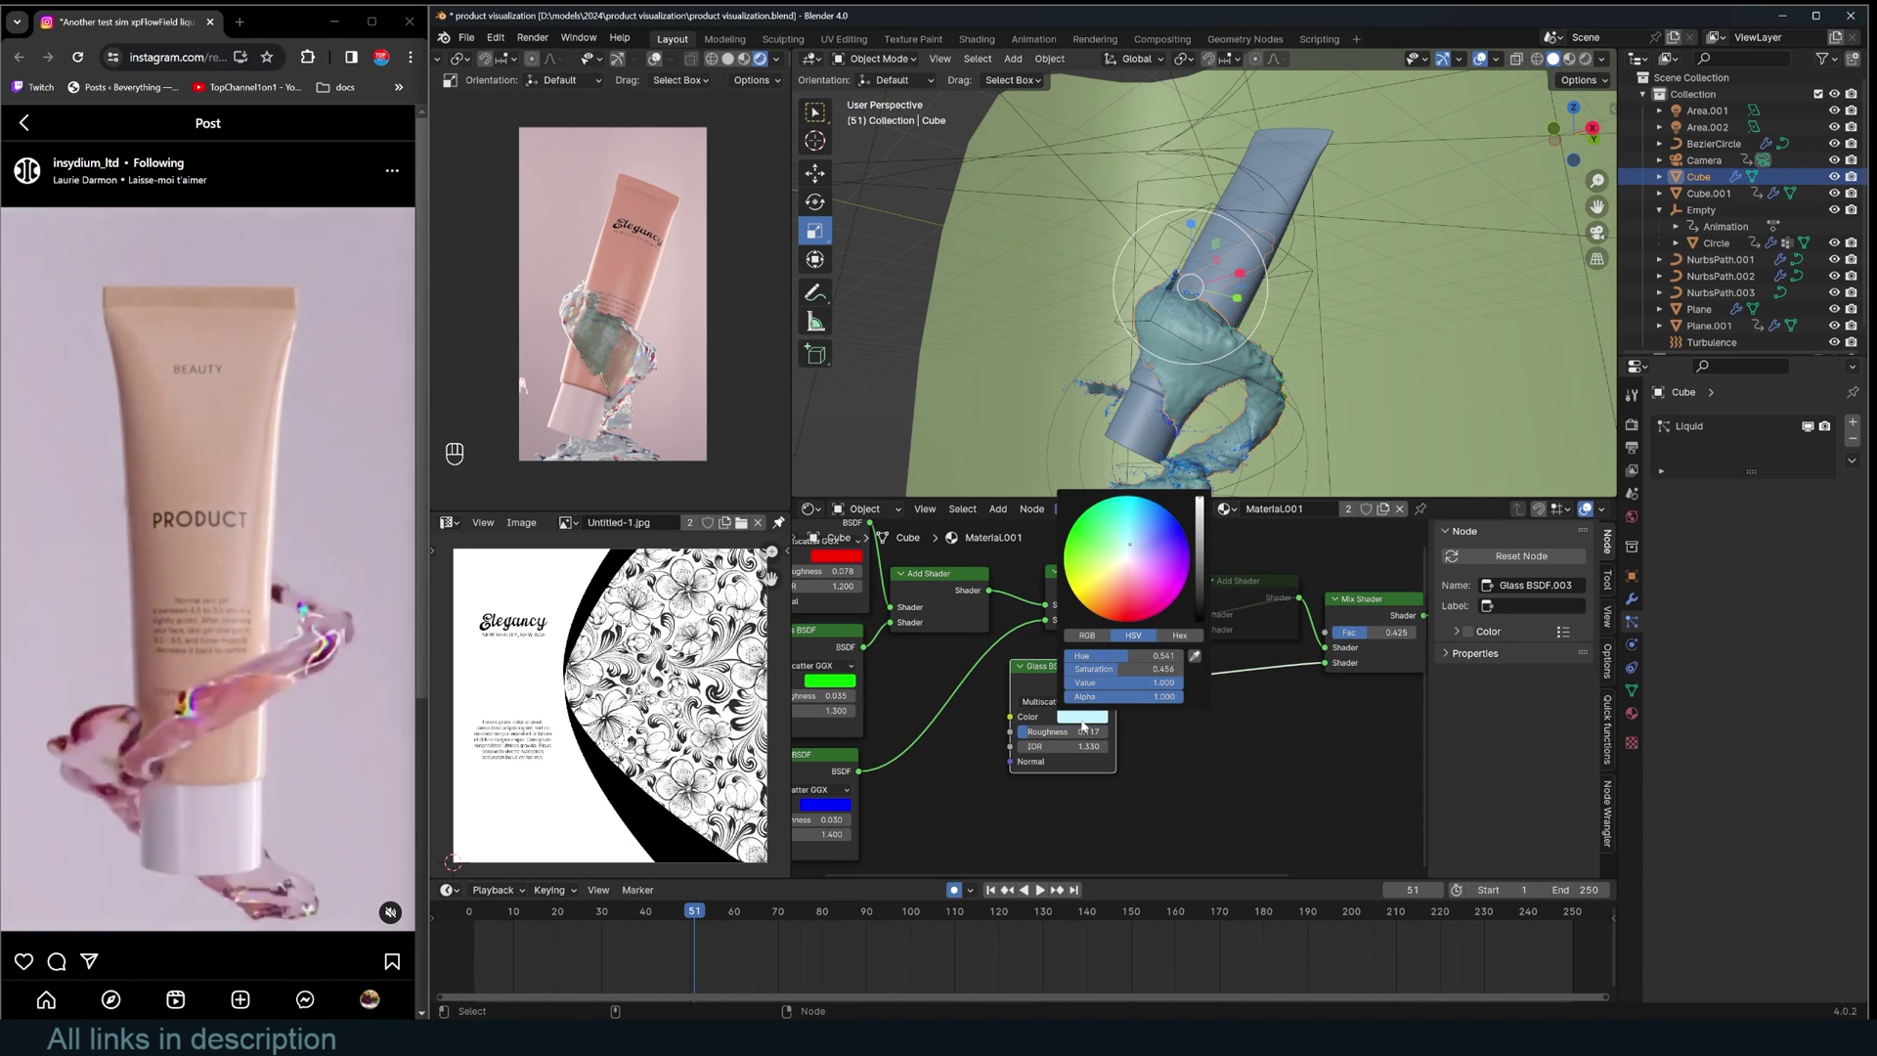
pyautogui.click(1159, 592)
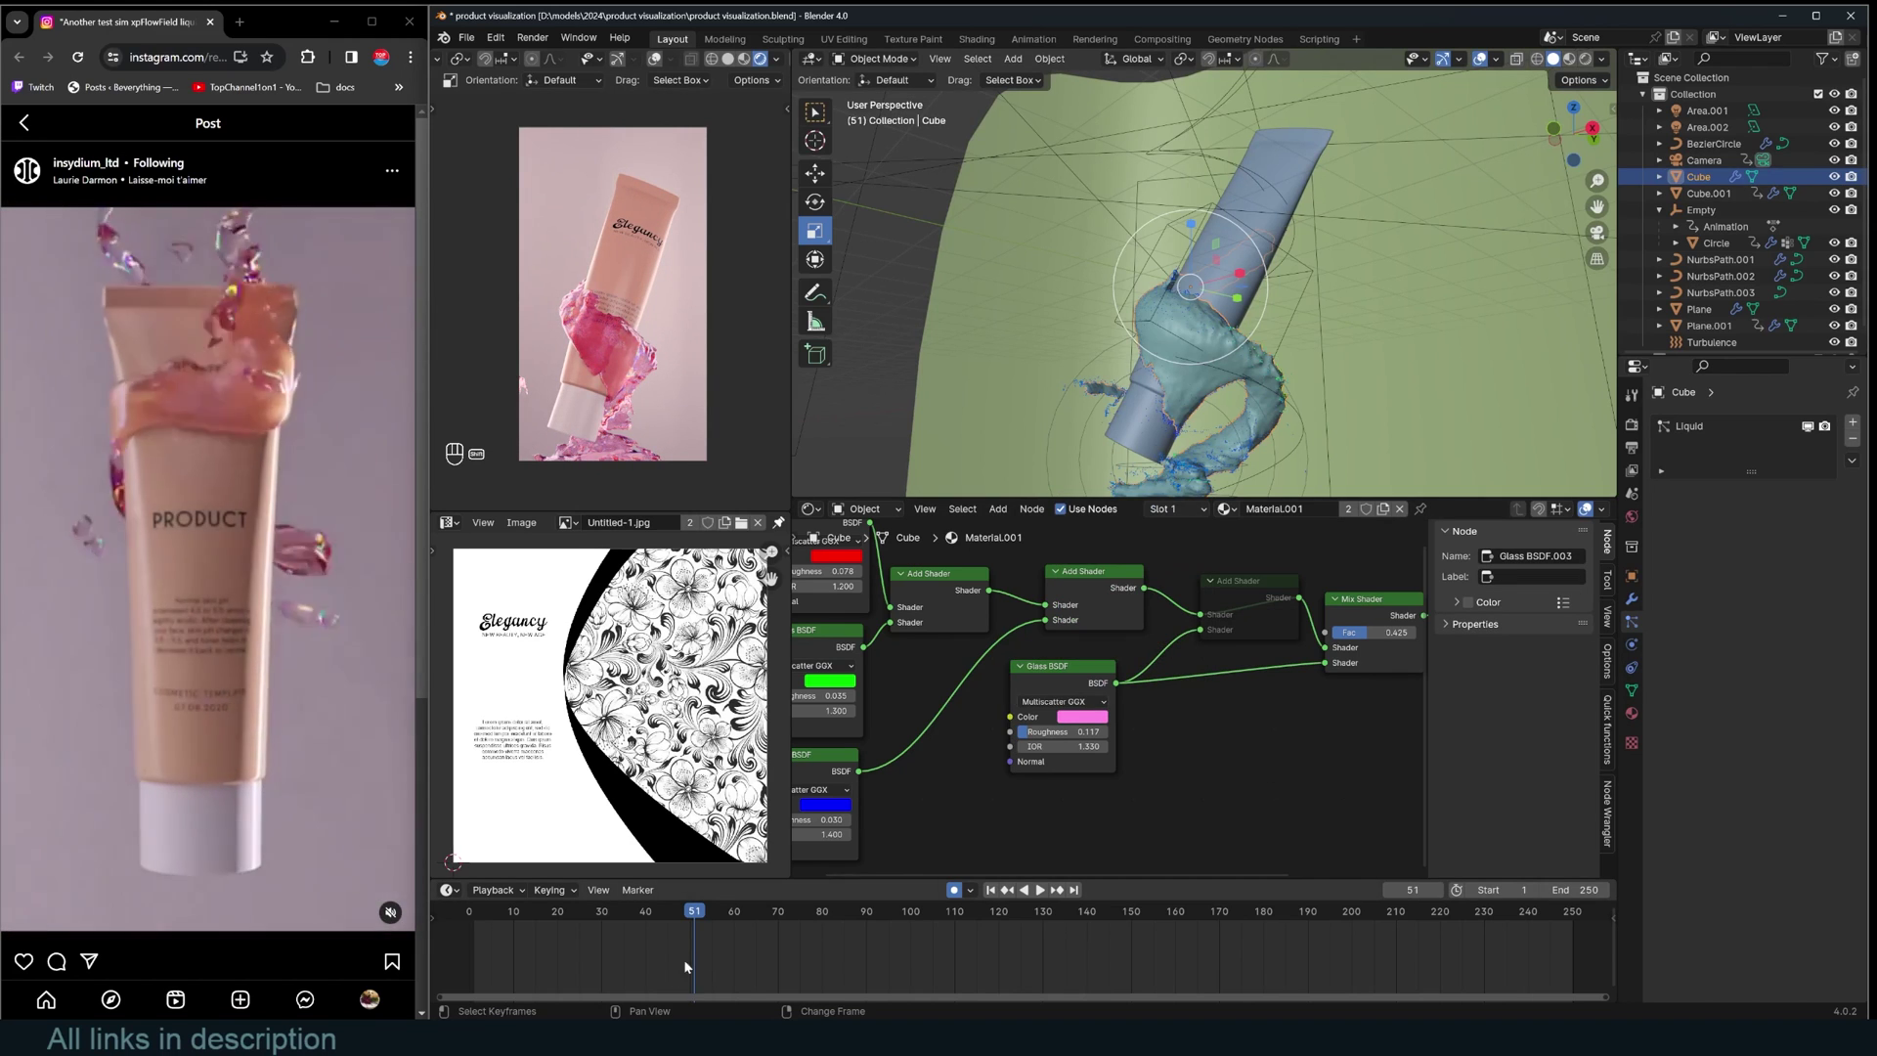
# Move the animation to frame 90 and examine the pink liquid around the tube.
pyautogui.press('space')
pyautogui.keyDown('shift'); pyautogui.moveTo(868, 944); pyautogui.dragTo(865, 944, button='right'); pyautogui.keyUp('shift')
pyautogui.scroll(-4, 1365, 342)
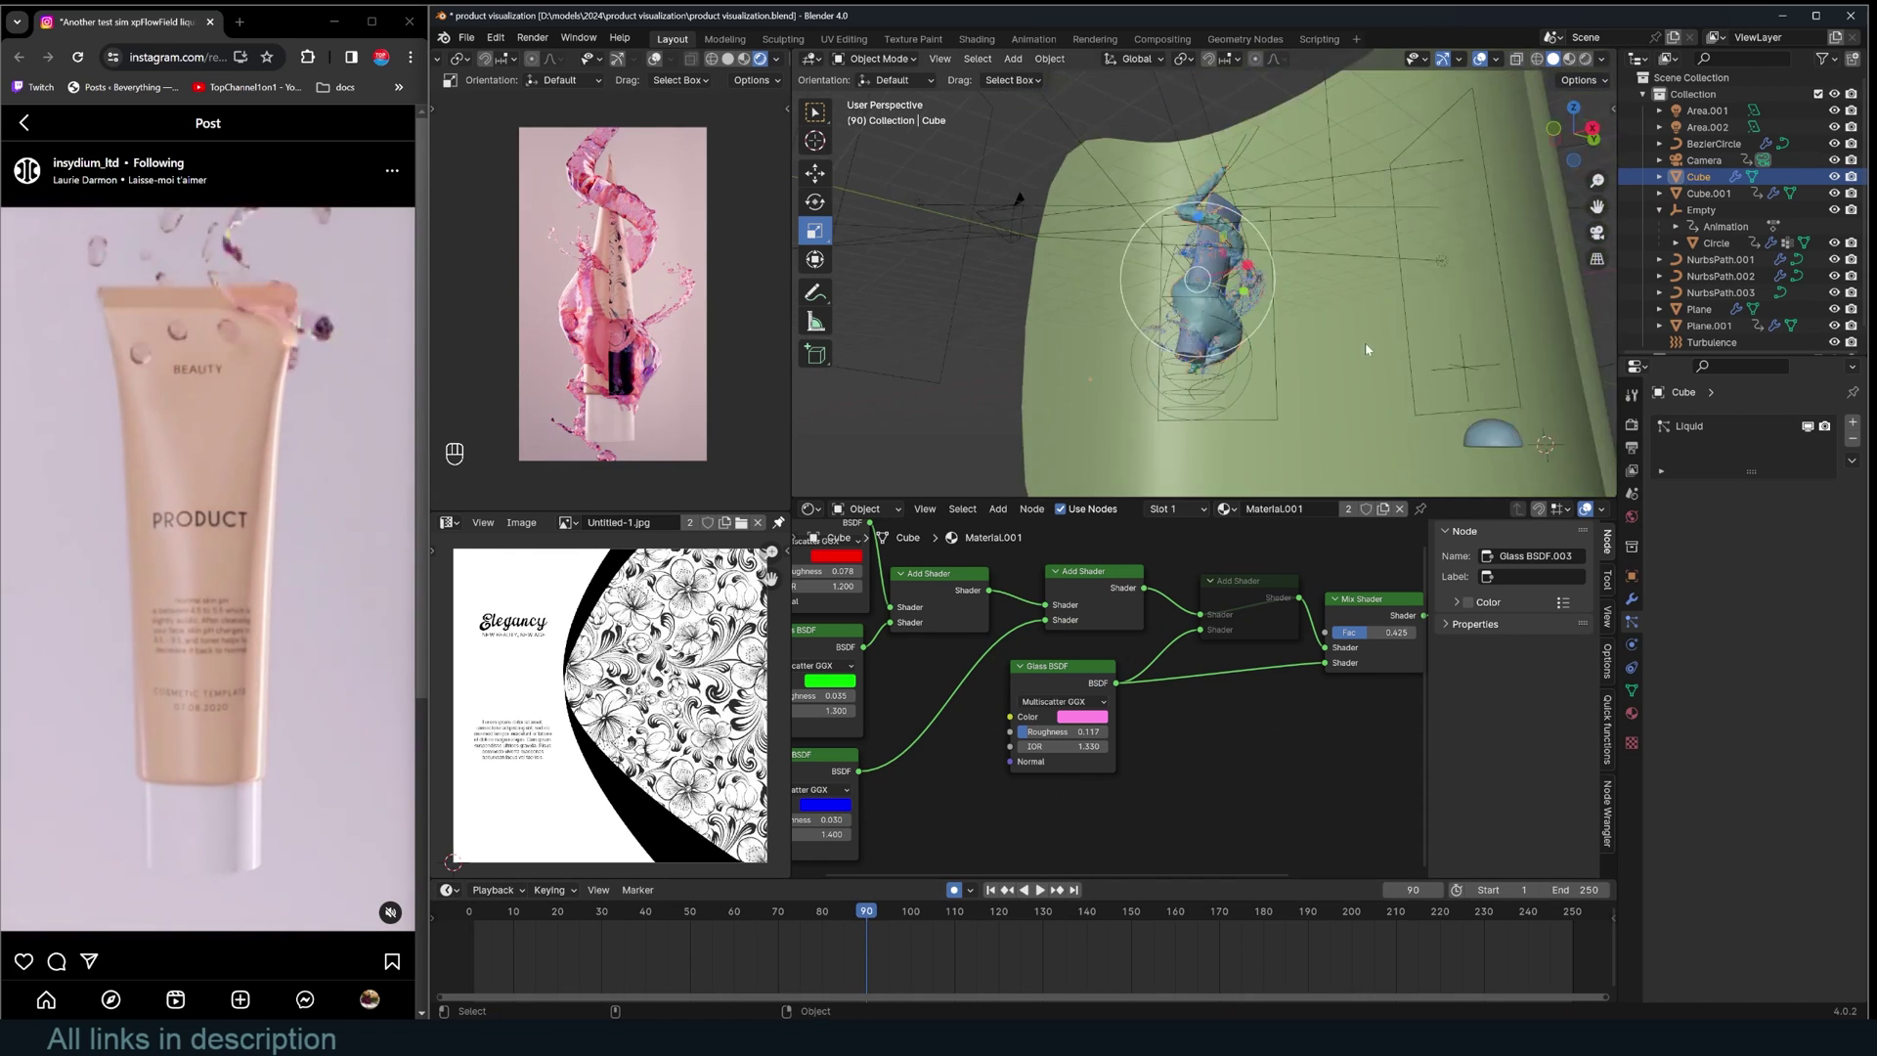
pyautogui.moveTo(1364, 342); pyautogui.dragTo(1261, 331, button='middle')
pyautogui.scroll(3, 1322, 408)
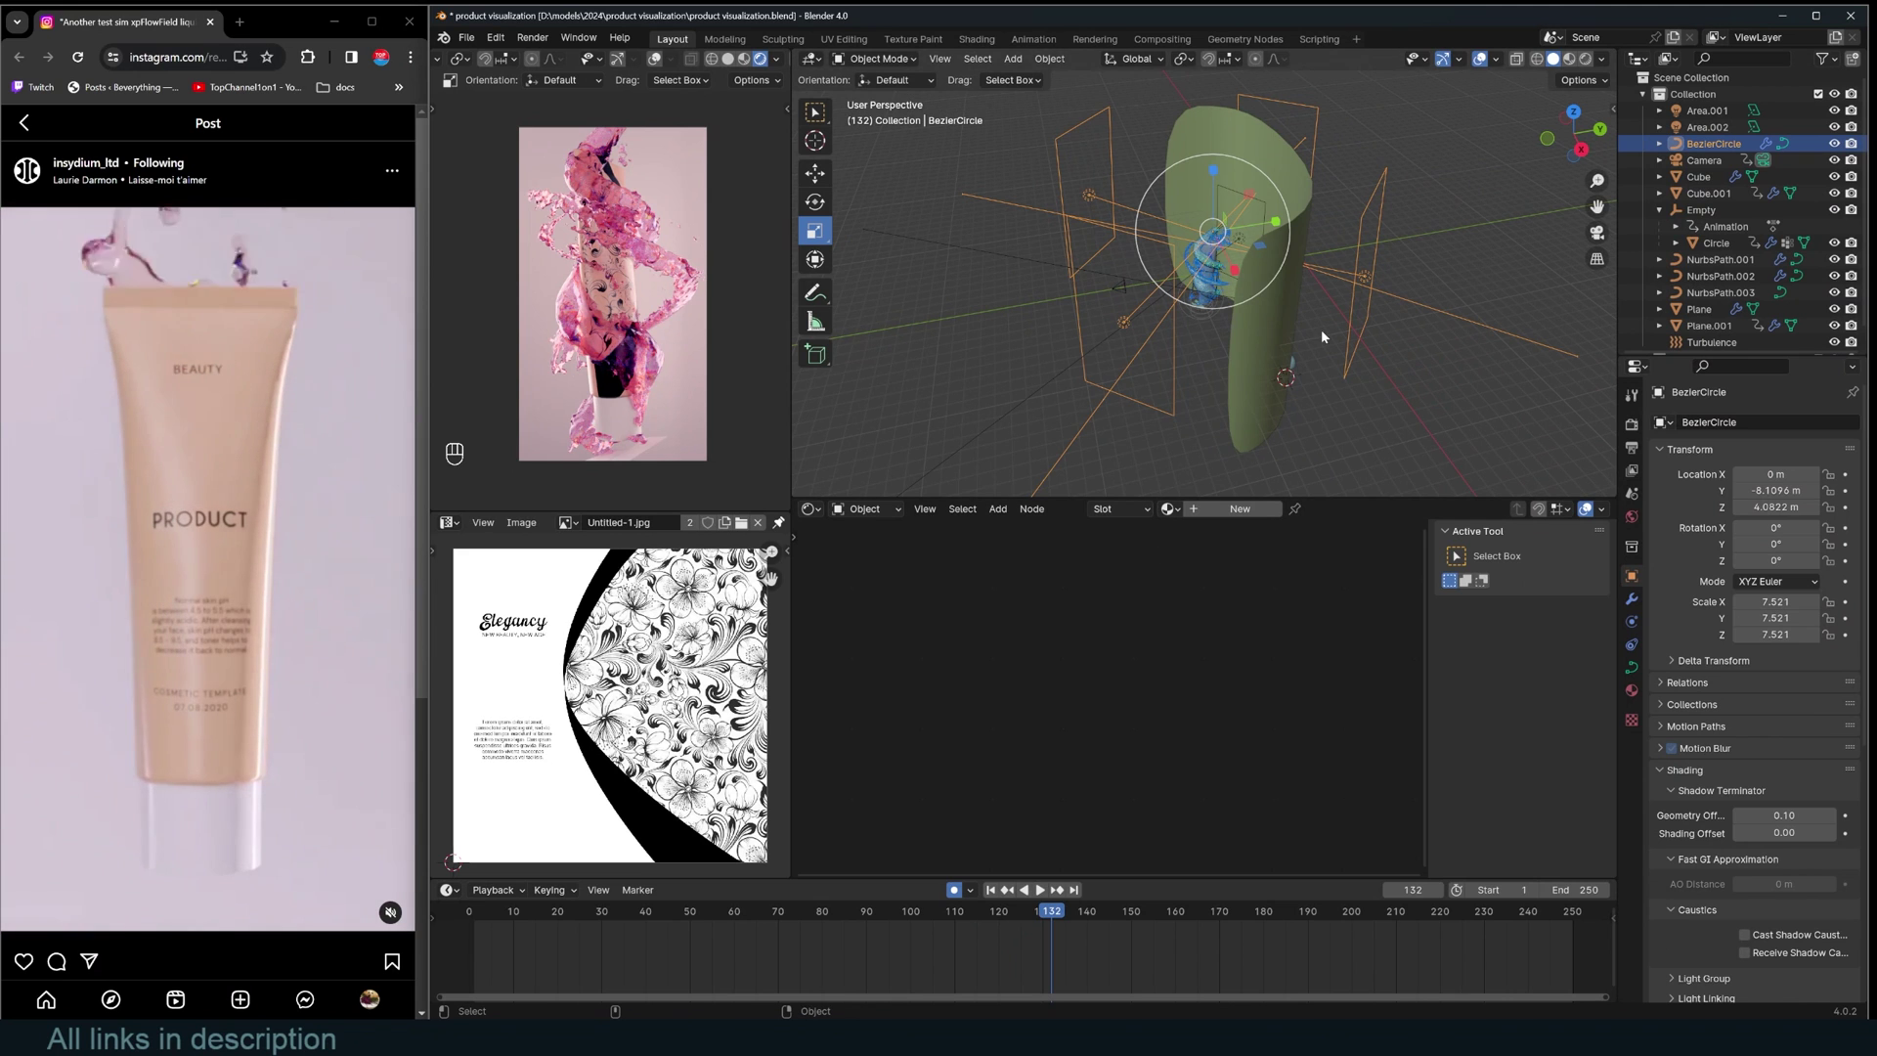
pyautogui.press('r')
pyautogui.press('z')
pyautogui.rightClick(1173, 410)
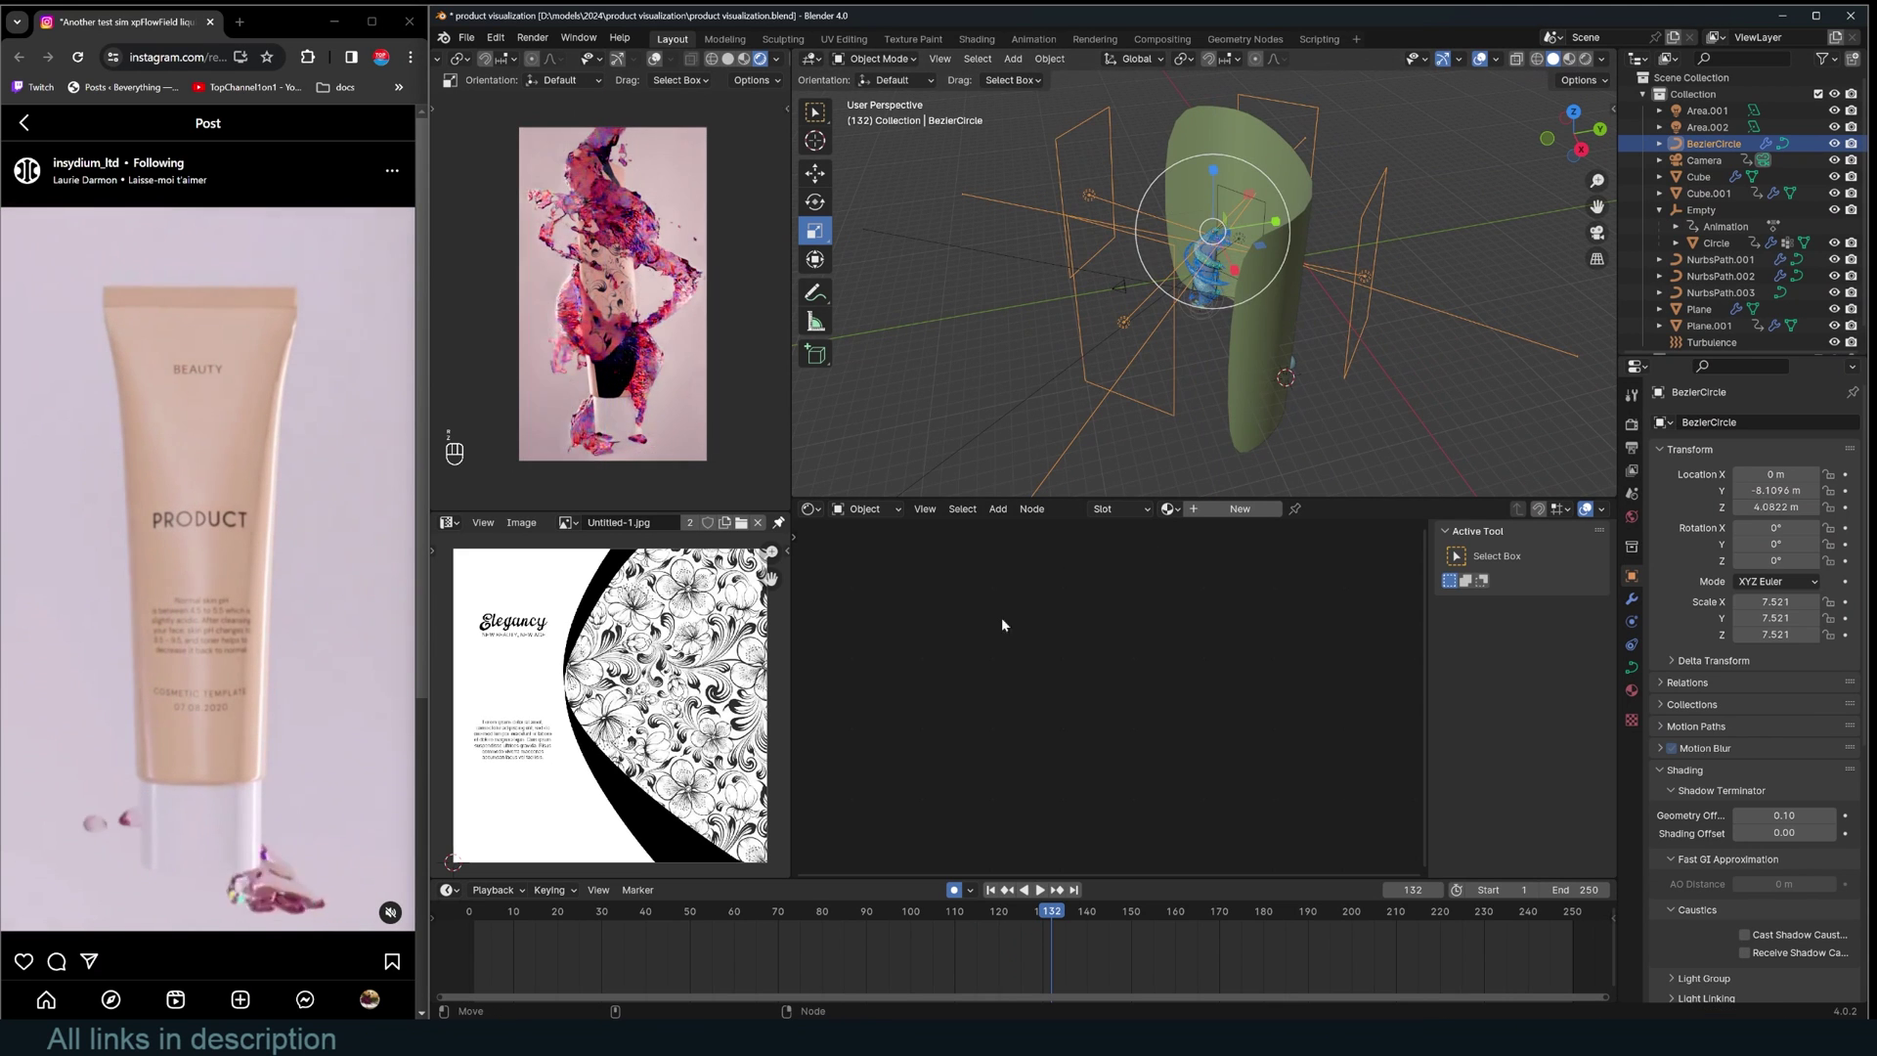
# Show the light ring's geometry nodes and move the Scene Time node closer to the Combine XYZ node it drives.
pyautogui.click(815, 509)
pyautogui.click(862, 644)
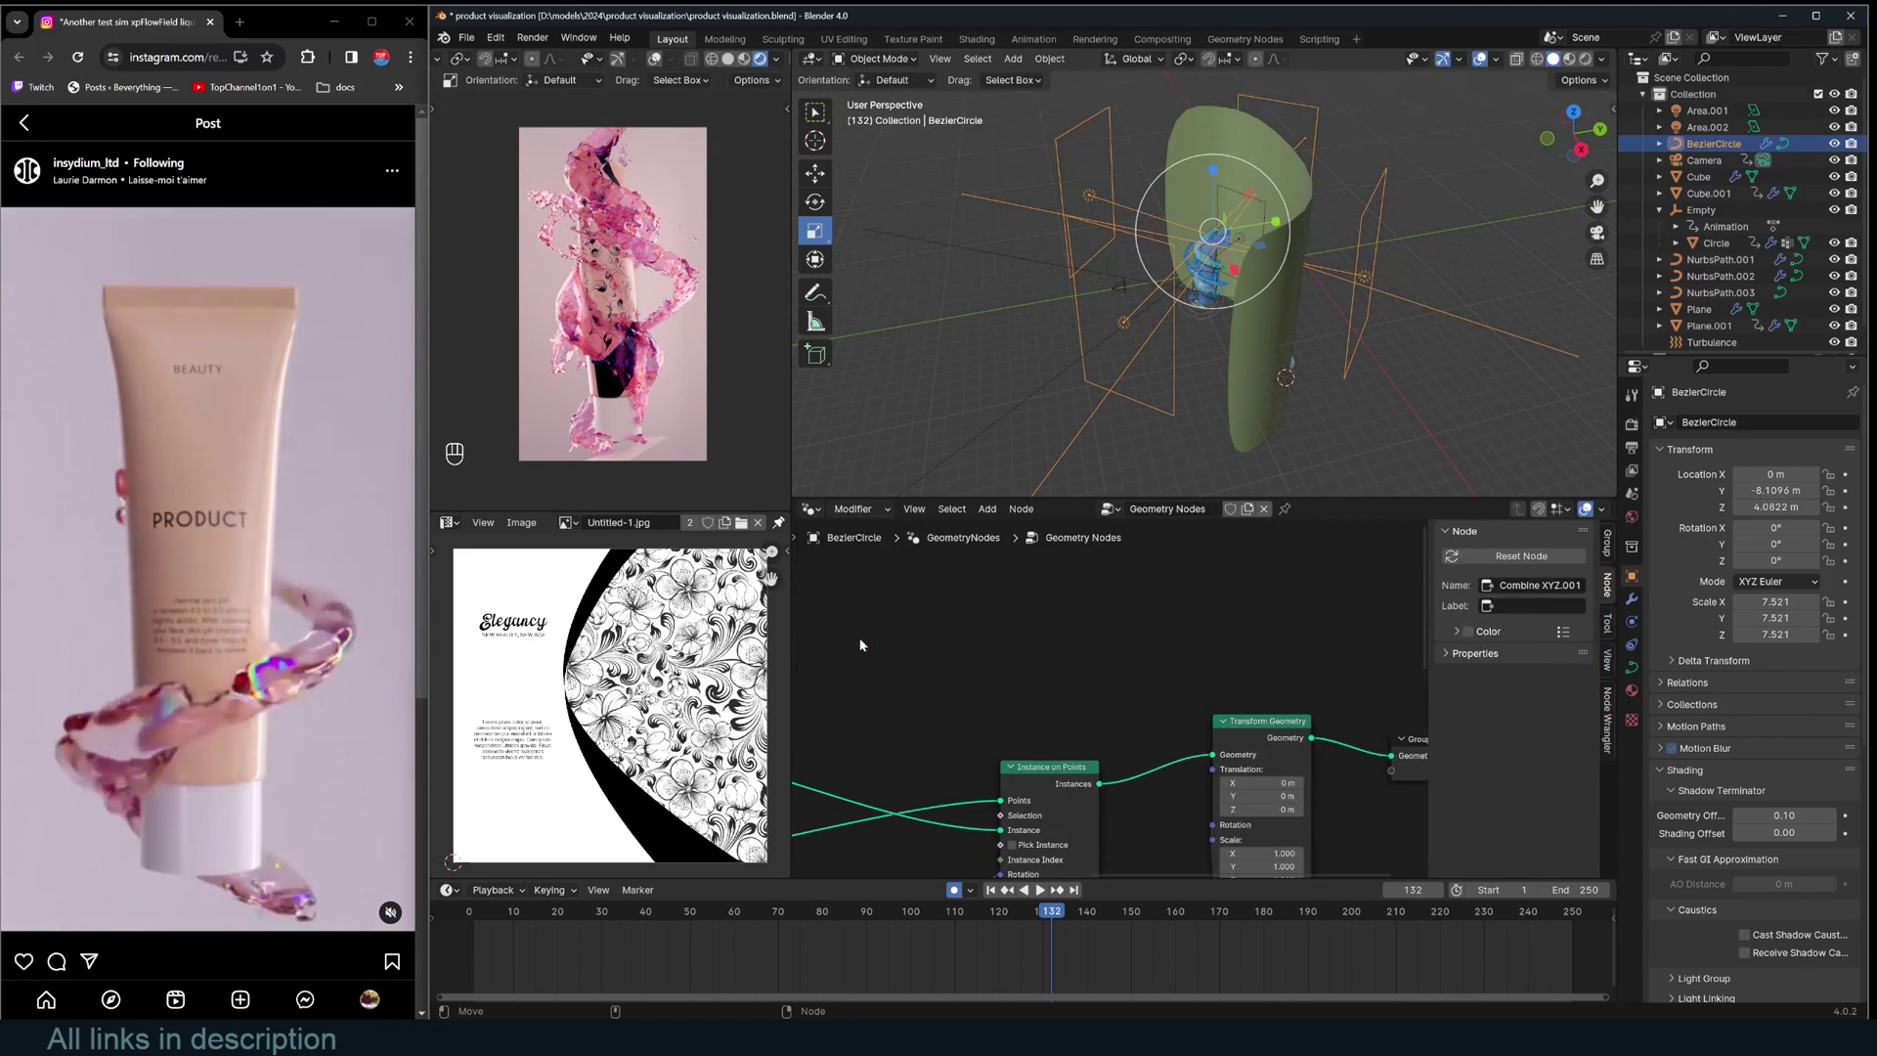
pyautogui.scroll(4, 1219, 625)
pyautogui.moveTo(887, 818); pyautogui.dragTo(1130, 736, button='middle')
pyautogui.moveTo(911, 670); pyautogui.dragTo(1159, 726)
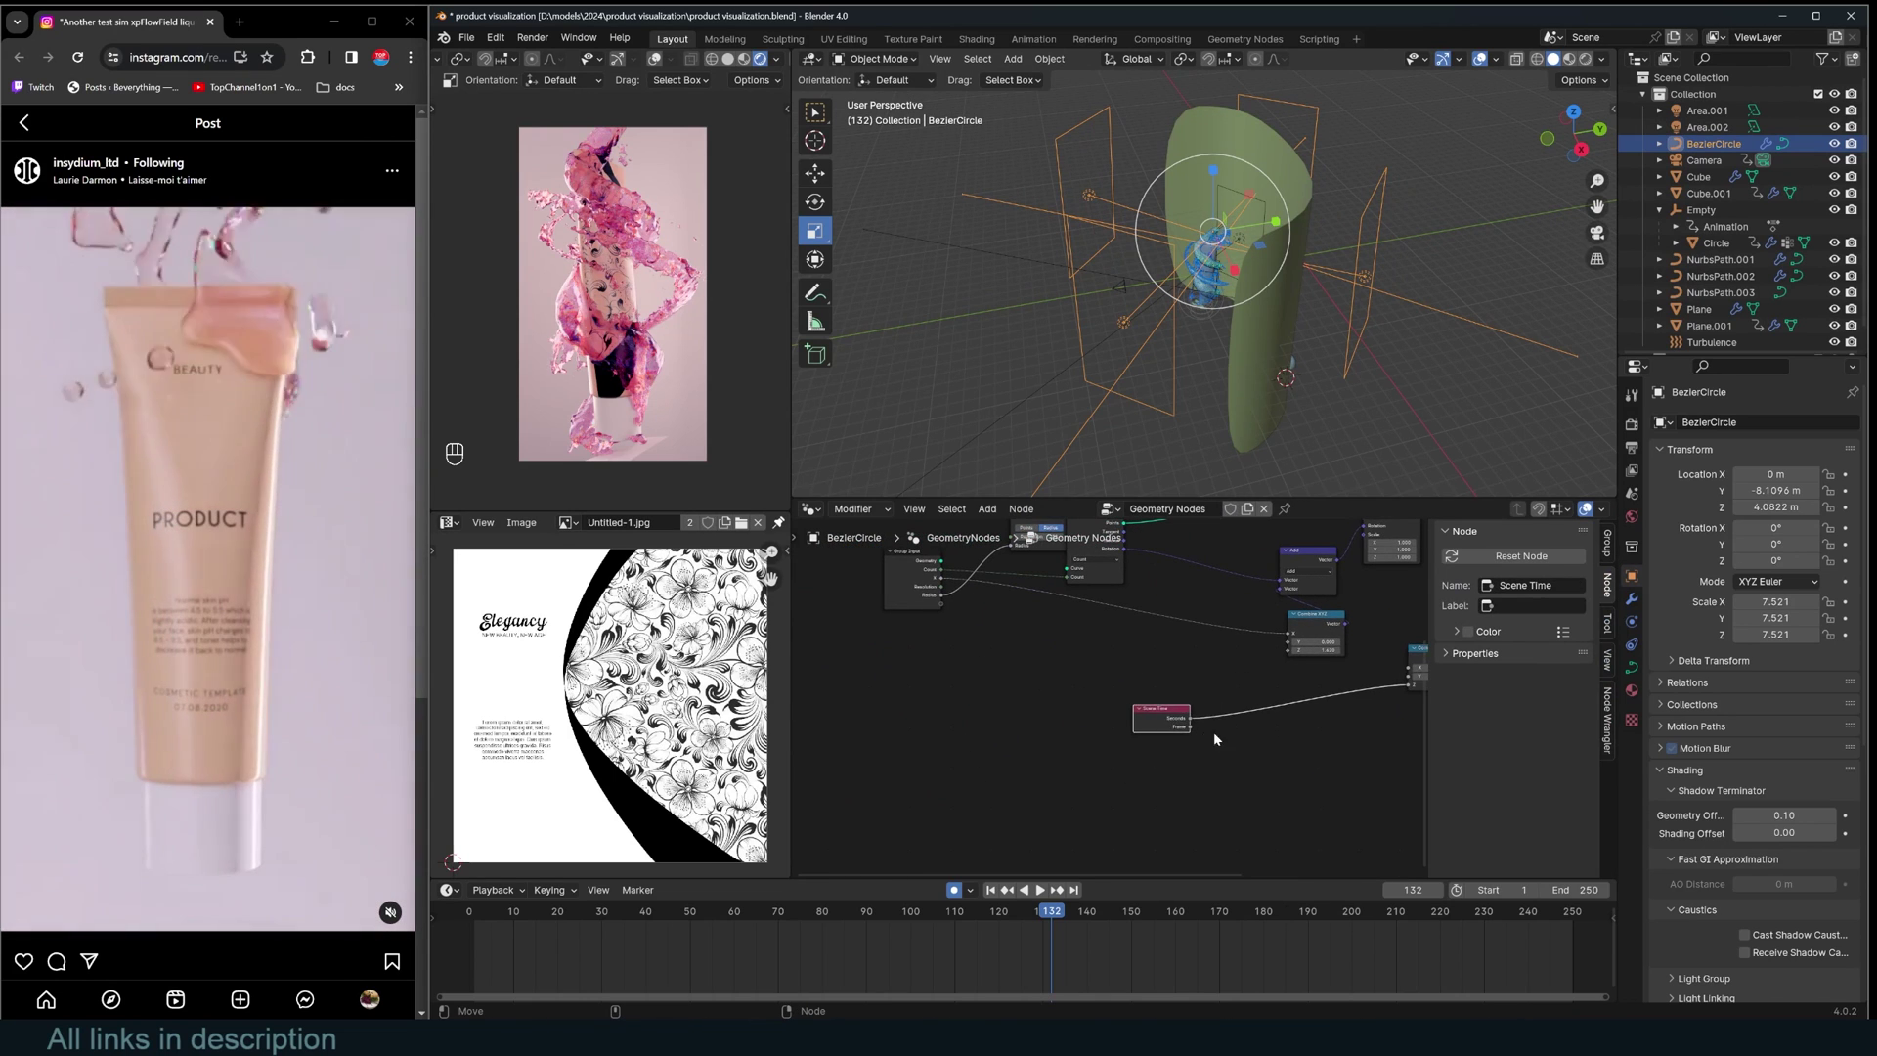
pyautogui.moveTo(1215, 737); pyautogui.dragTo(1059, 740, button='middle')
pyautogui.scroll(4, 1009, 751)
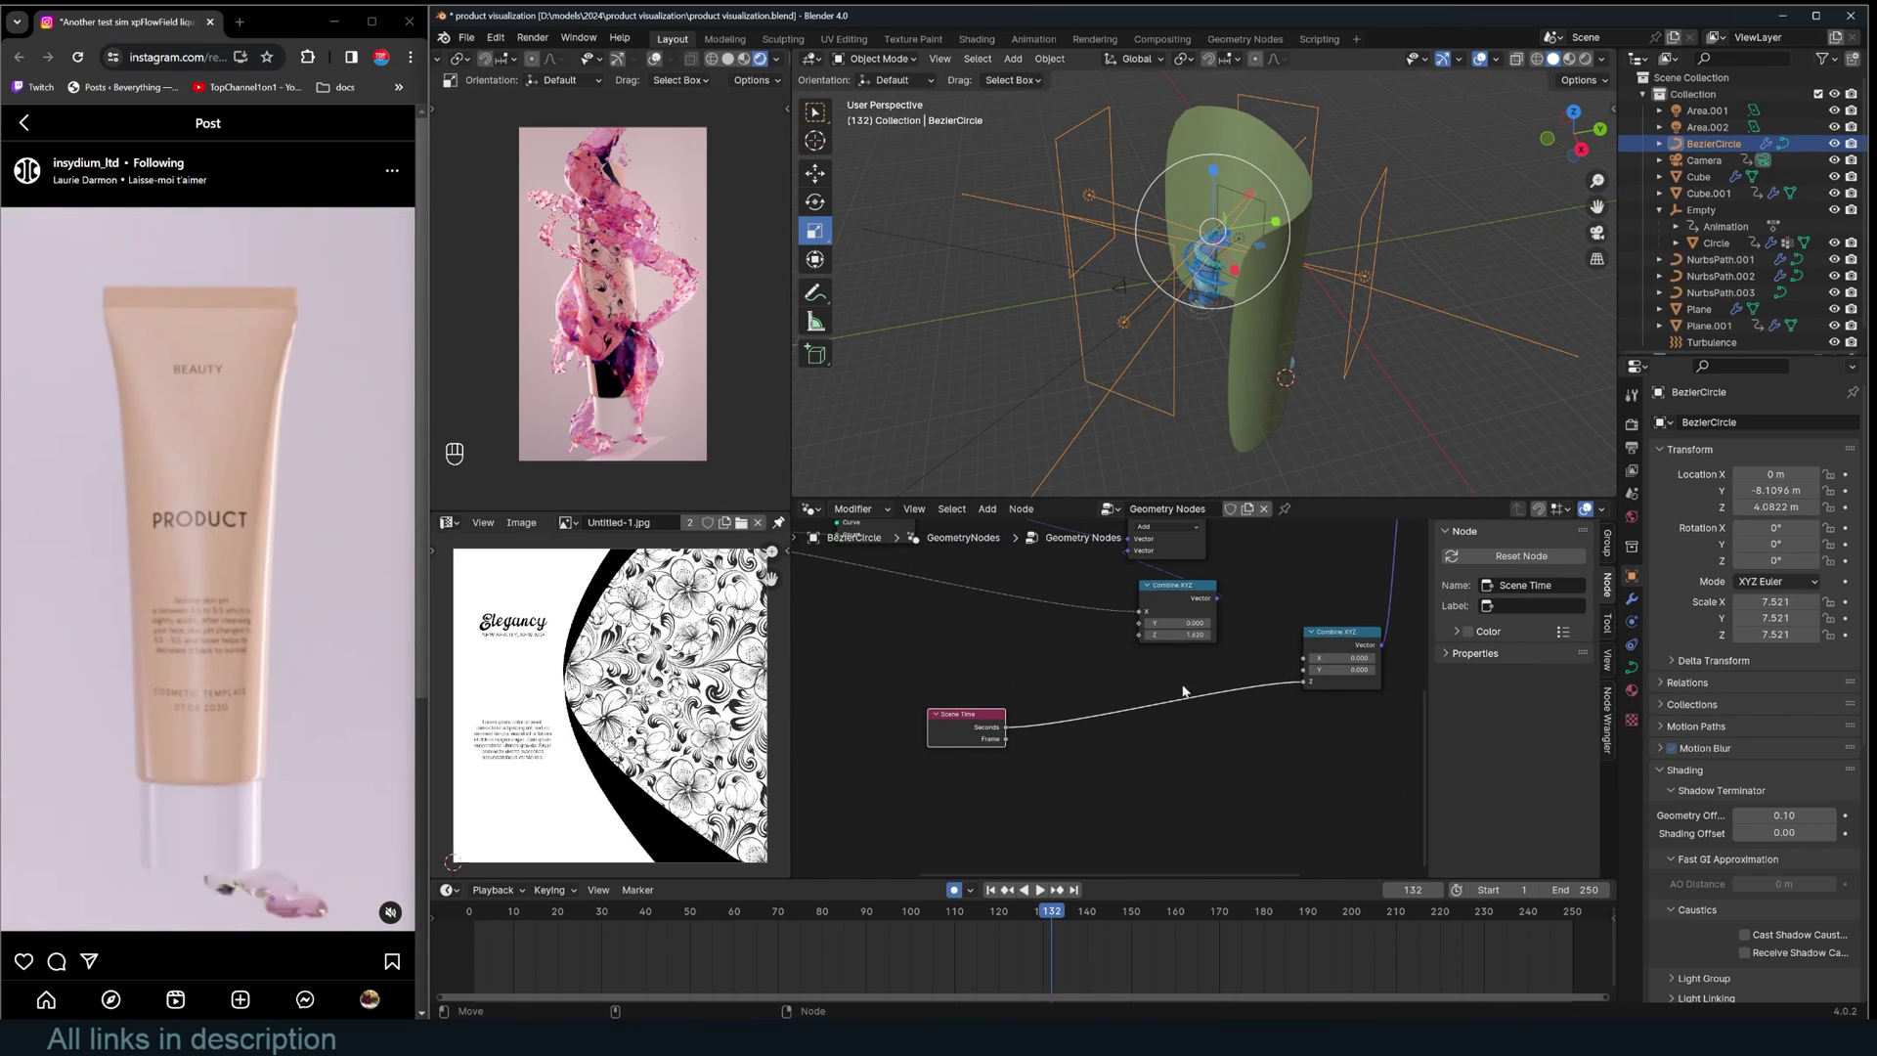
# Unlink Scene Time's Seconds output from the Combine XYZ node's Z input, reconnect it and play the animation.
pyautogui.moveTo(1301, 682); pyautogui.dragTo(1424, 681)
pyautogui.hotkey('ctrl', 'z')
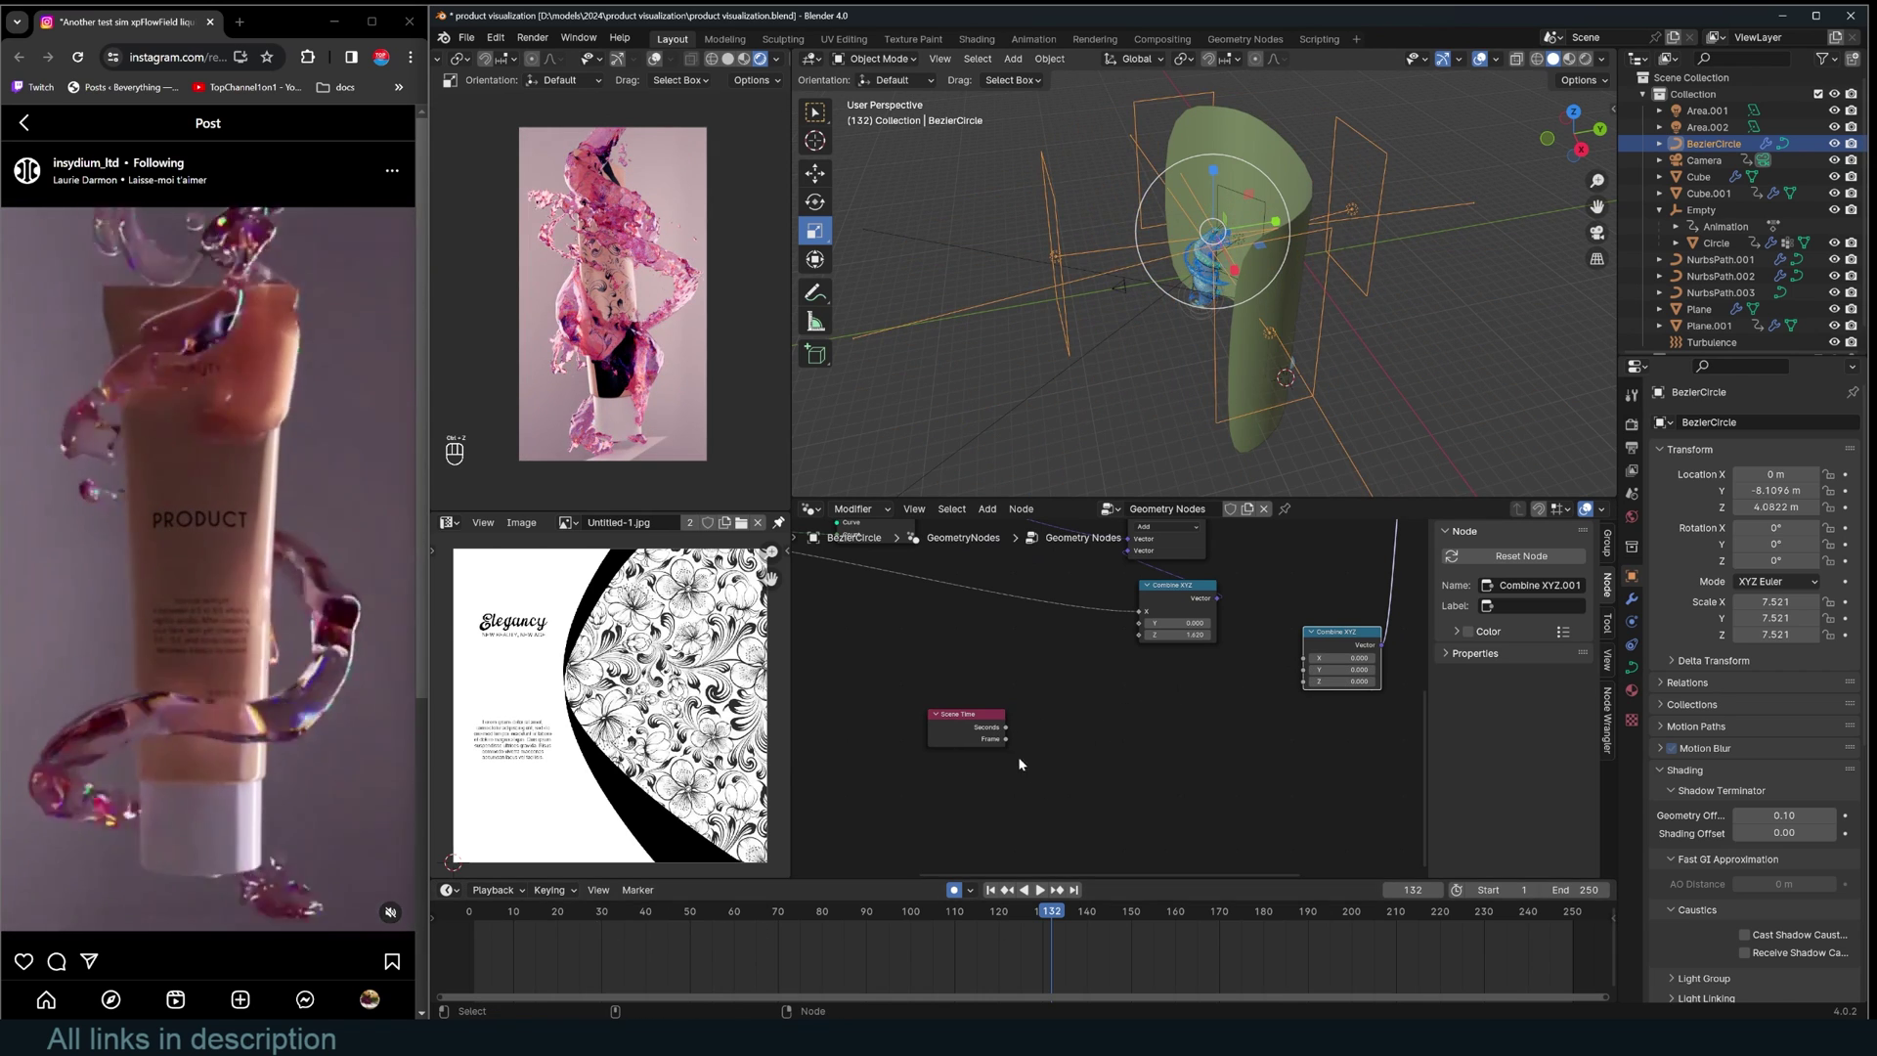
pyautogui.moveTo(1005, 727); pyautogui.dragTo(1304, 681)
pyautogui.press('space')
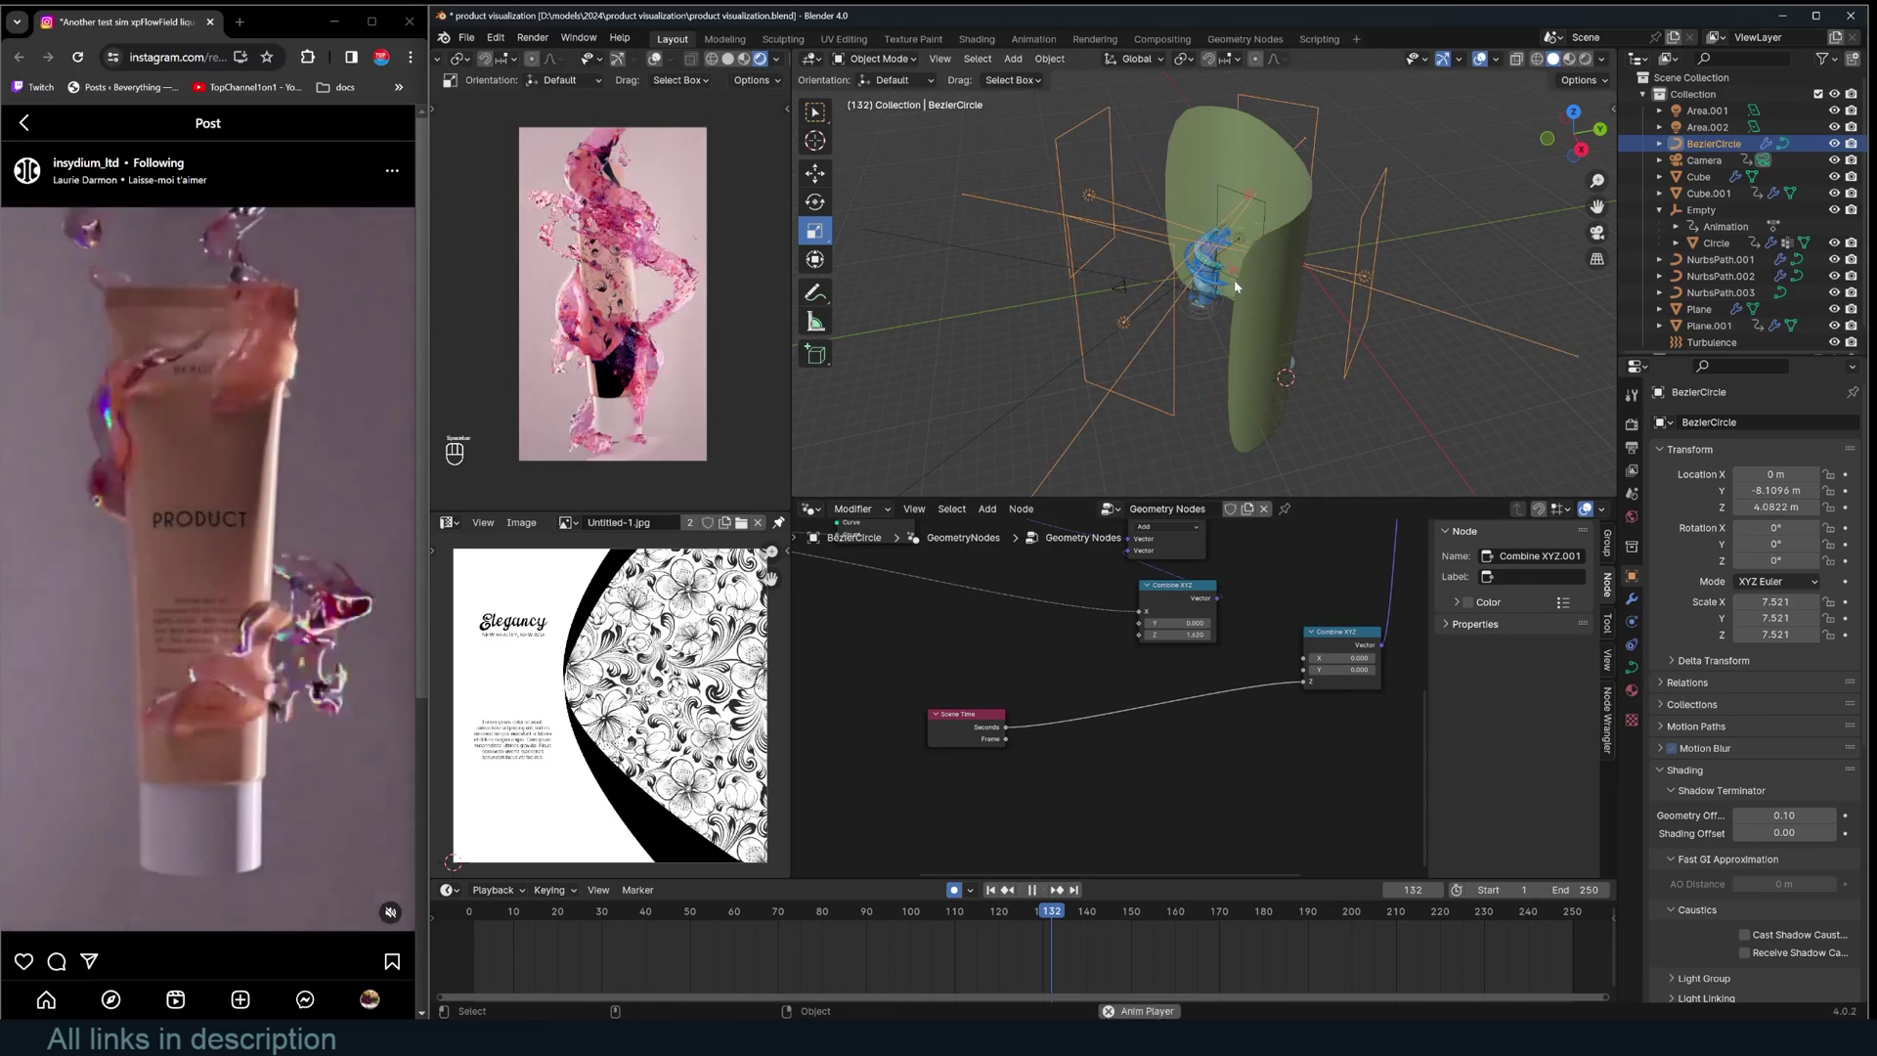